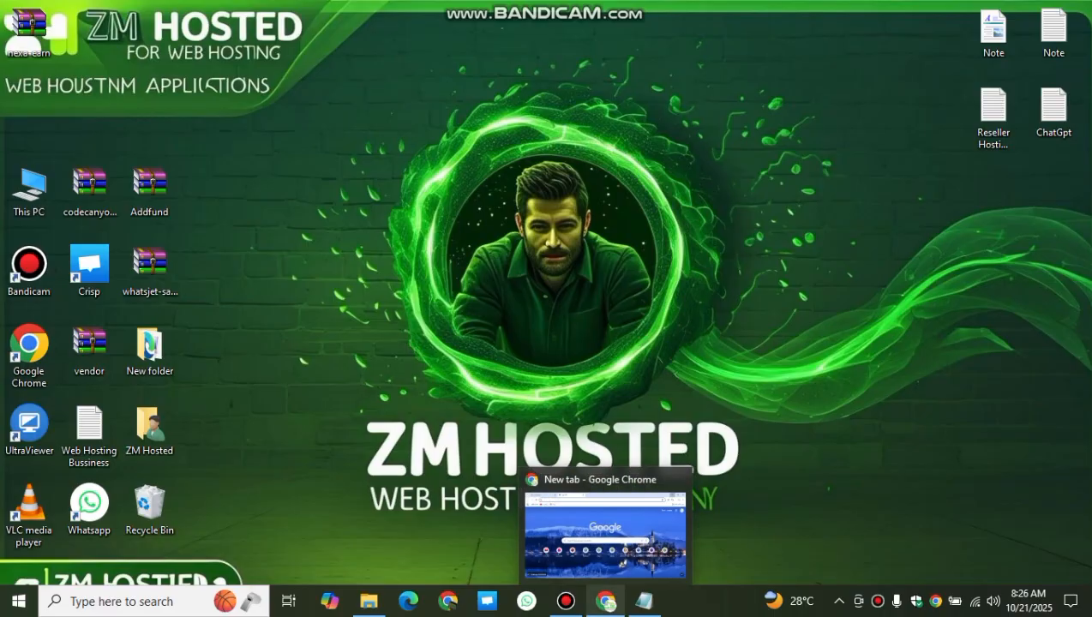
# Step: Search Google for 'zm hosted' in Chrome
pyautogui.click(606, 601)
pyautogui.write('z')
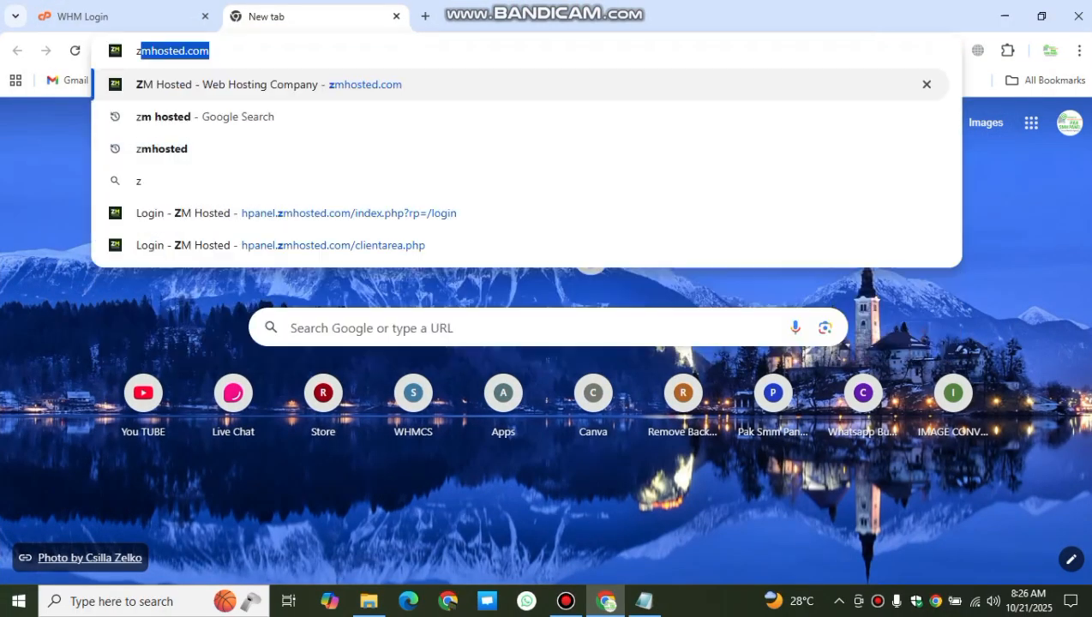
pyautogui.write('m hosted')
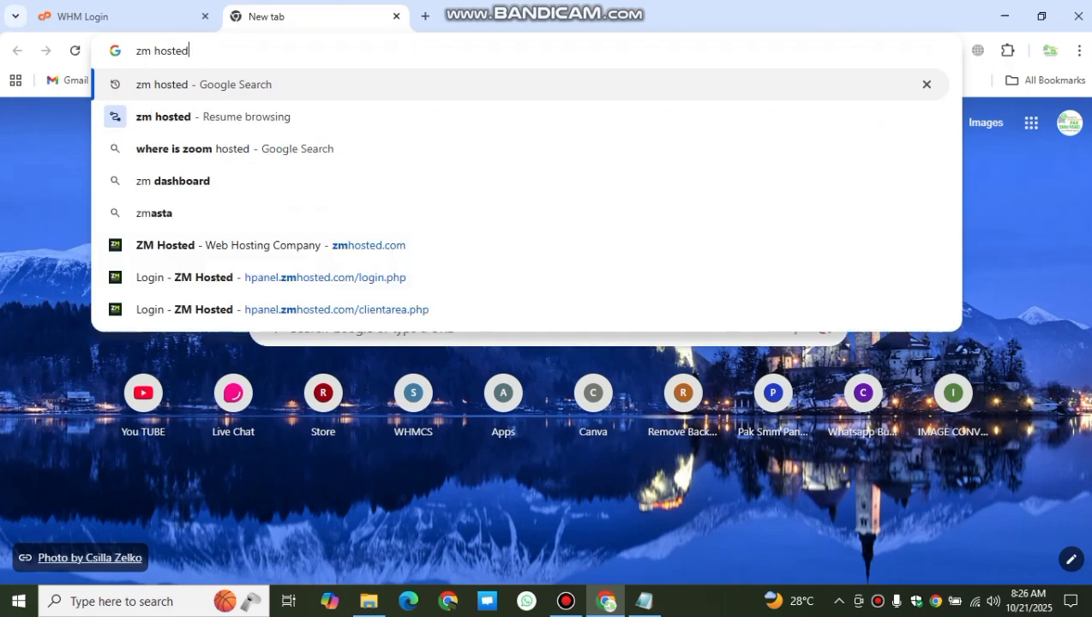
pyautogui.press('Return')
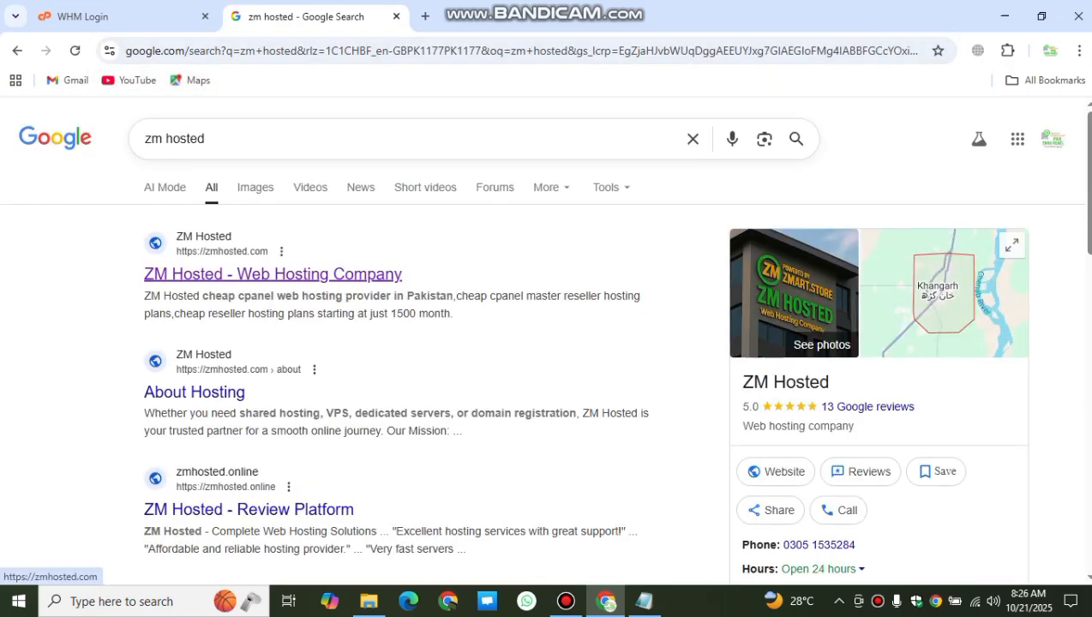
# Step: Browse the ZM Hosted site's Hosting and Reseller offers and 20% OFF badge, then close it
pyautogui.click(272, 273)
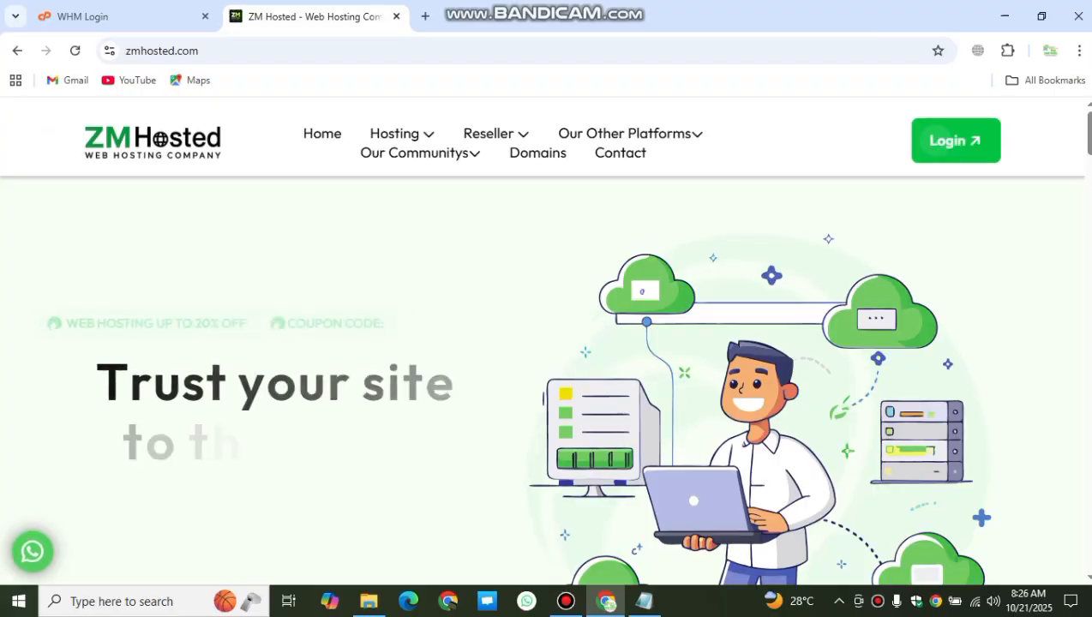
pyautogui.scroll(-1, 546, 378)
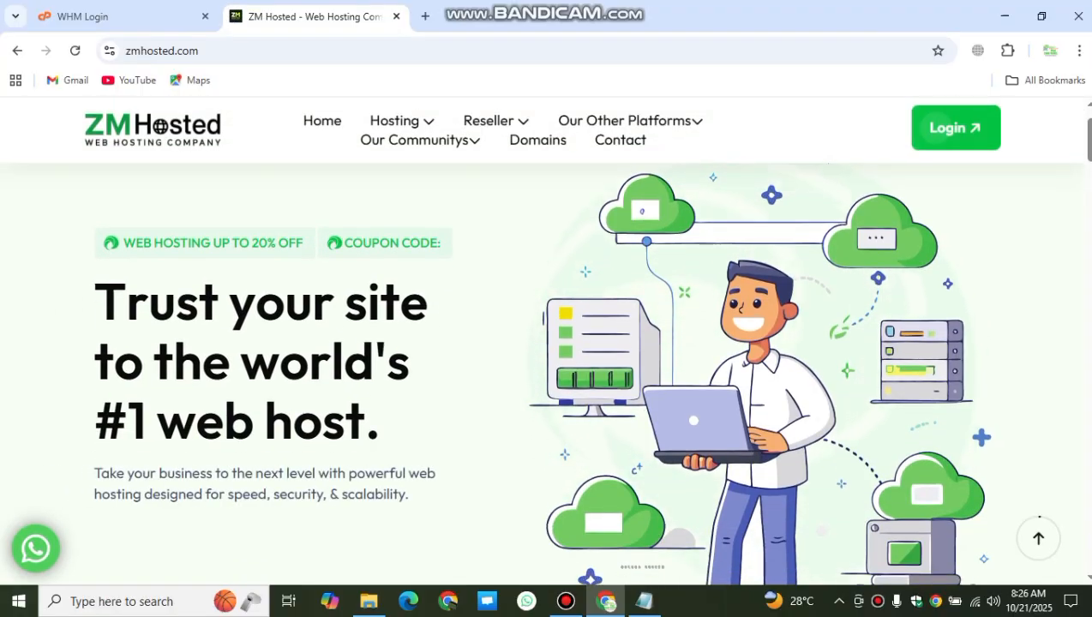
pyautogui.moveTo(394, 121)
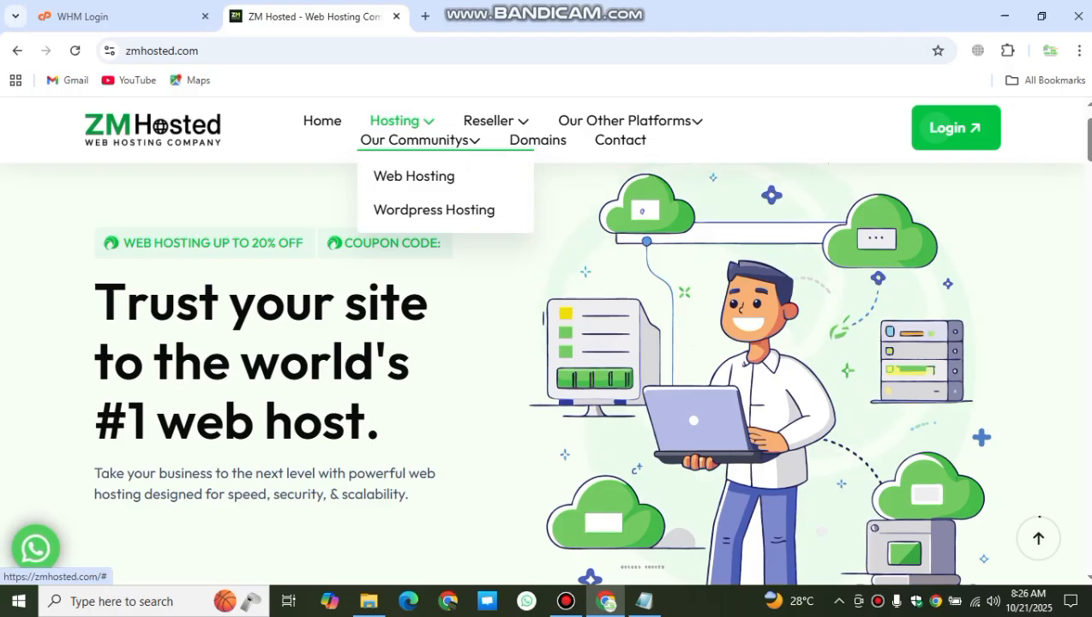
pyautogui.moveTo(489, 120)
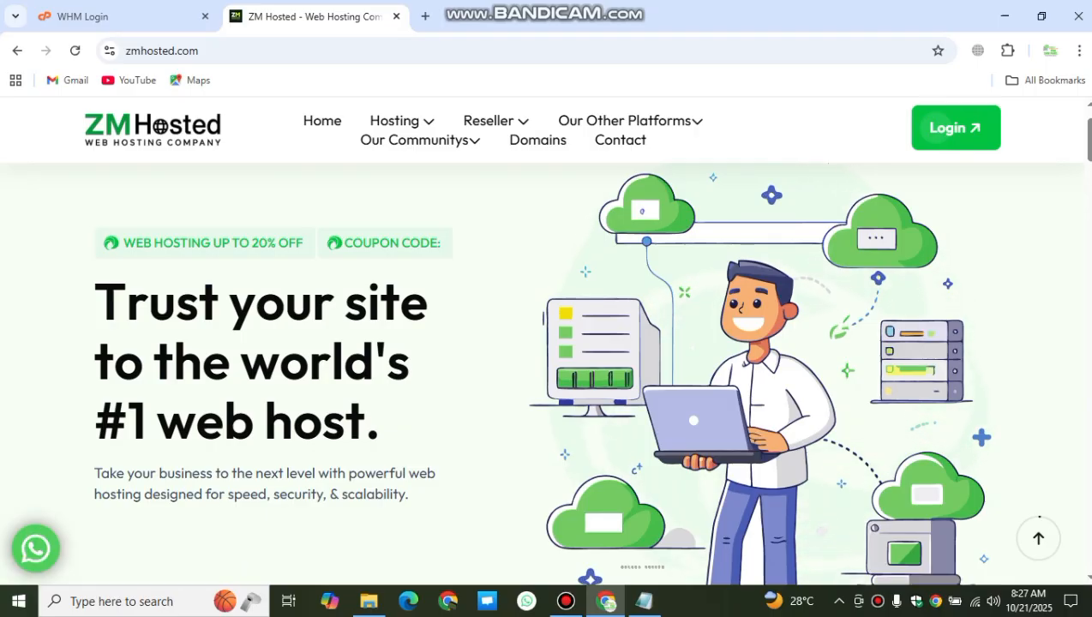
pyautogui.moveTo(249, 243); pyautogui.dragTo(304, 242)
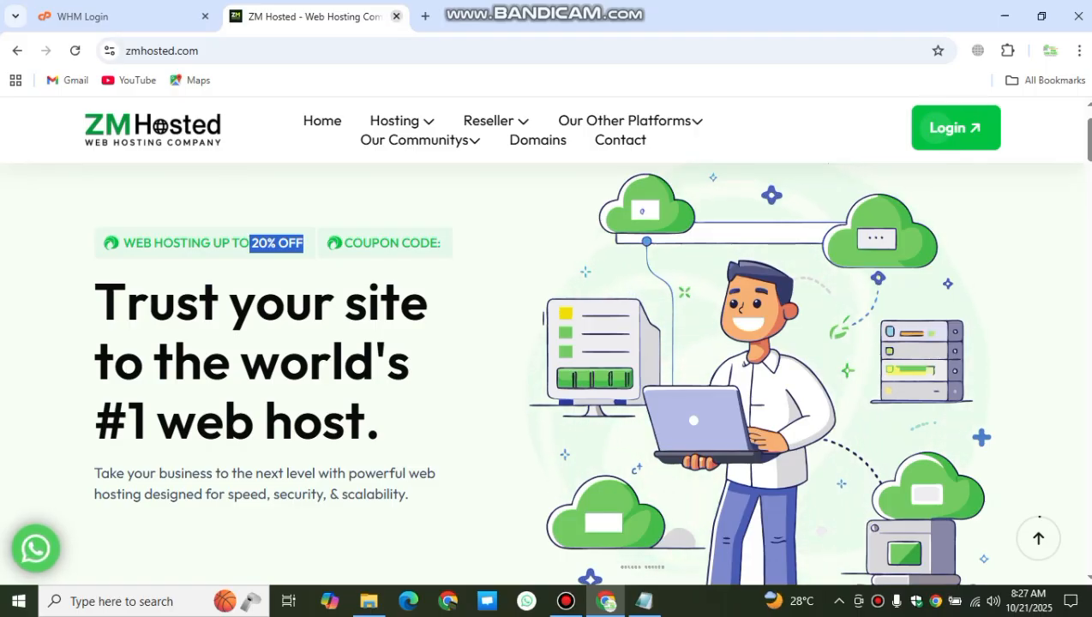
pyautogui.click(396, 17)
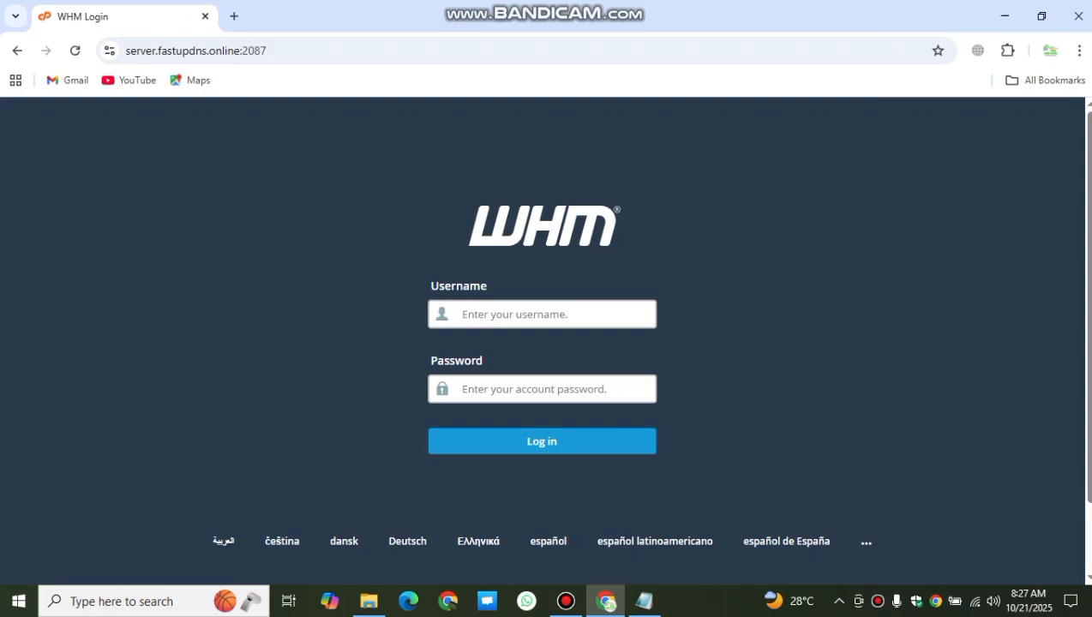
# Step: Log into WHM with the saved username and account password, declining to save the password
pyautogui.click(553, 314)
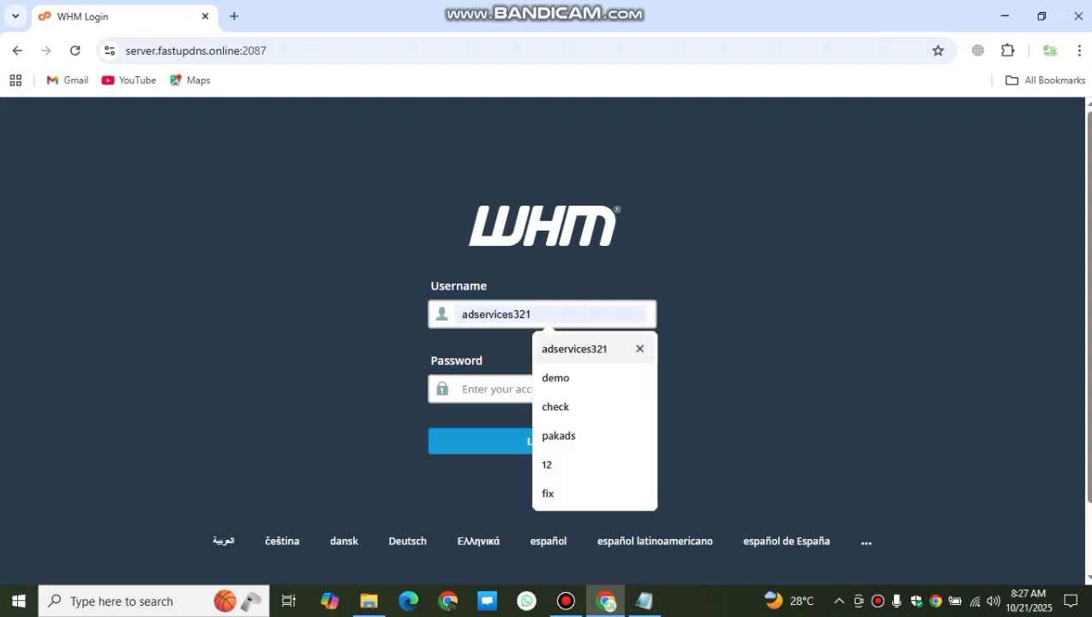
pyautogui.press('Return')
pyautogui.press('Tab')
pyautogui.write('•')
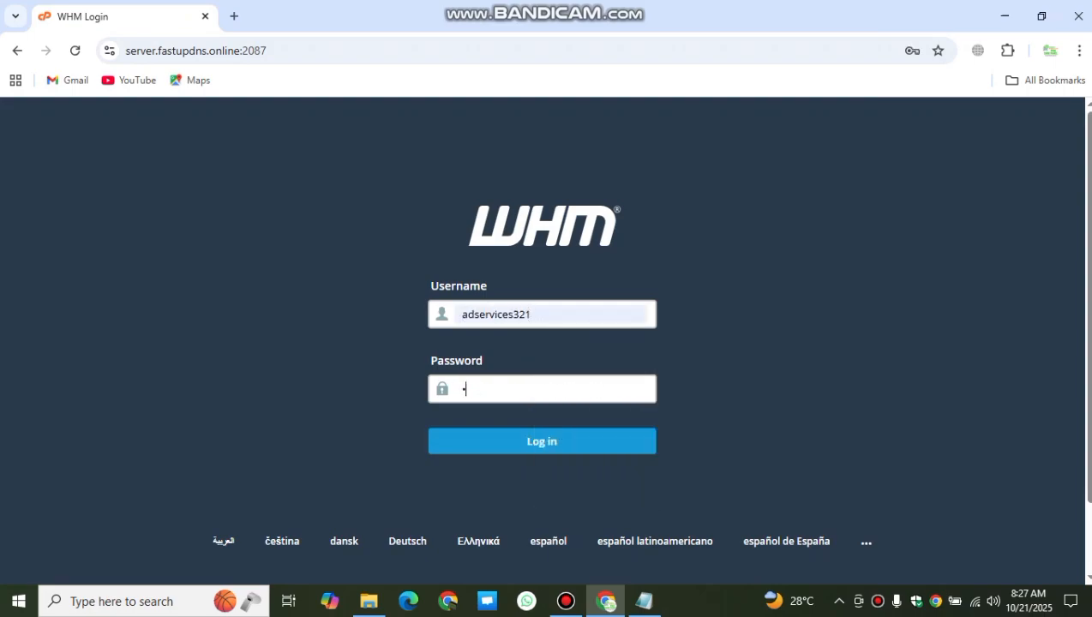
pyautogui.write('•••••••••••')
pyautogui.press('Return')
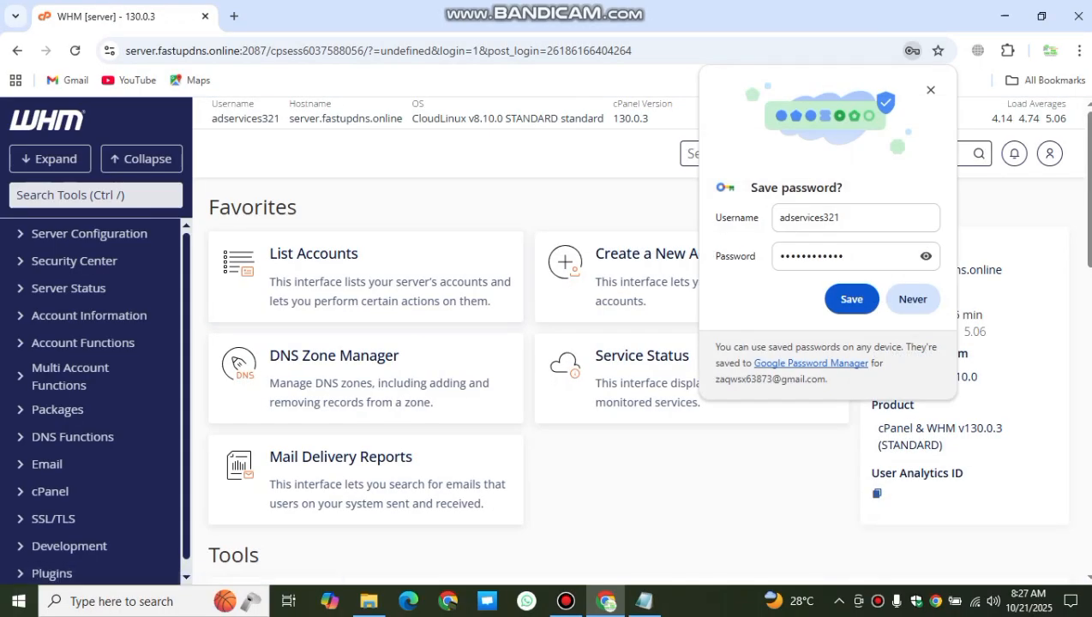
pyautogui.click(931, 90)
pyautogui.scroll(-1, 412, 266)
pyautogui.scroll(1, 411, 266)
pyautogui.scroll(1, 1084, 544)
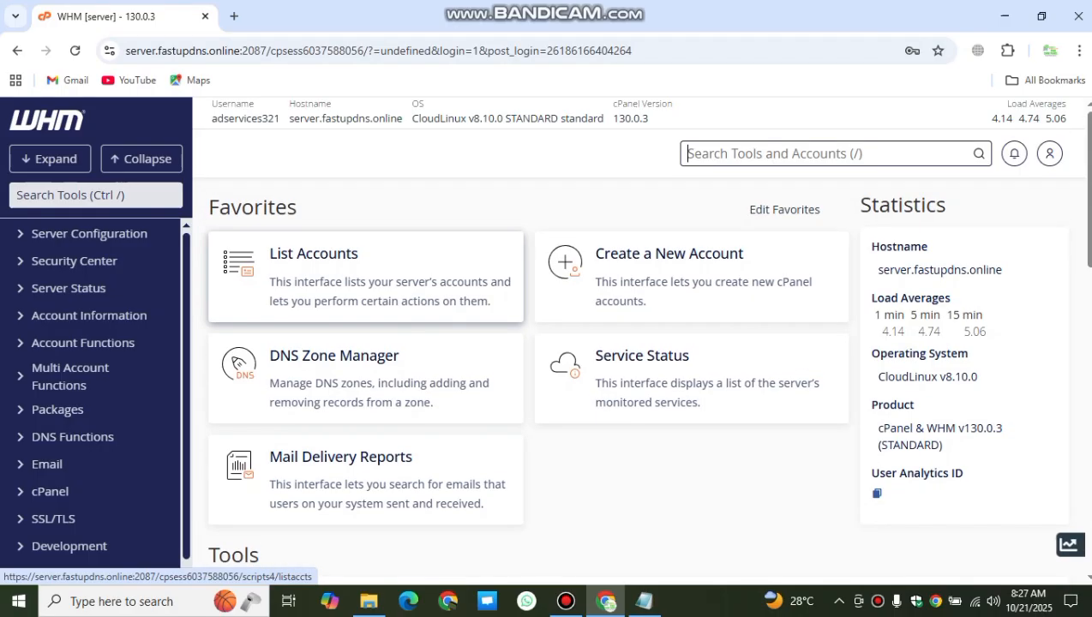
# Step: Load the cPanel login at server.fastupdns.online:2083 in a new tab, then return to WHM
pyautogui.hotkey('ctrl', 't')
pyautogui.click(193, 80)
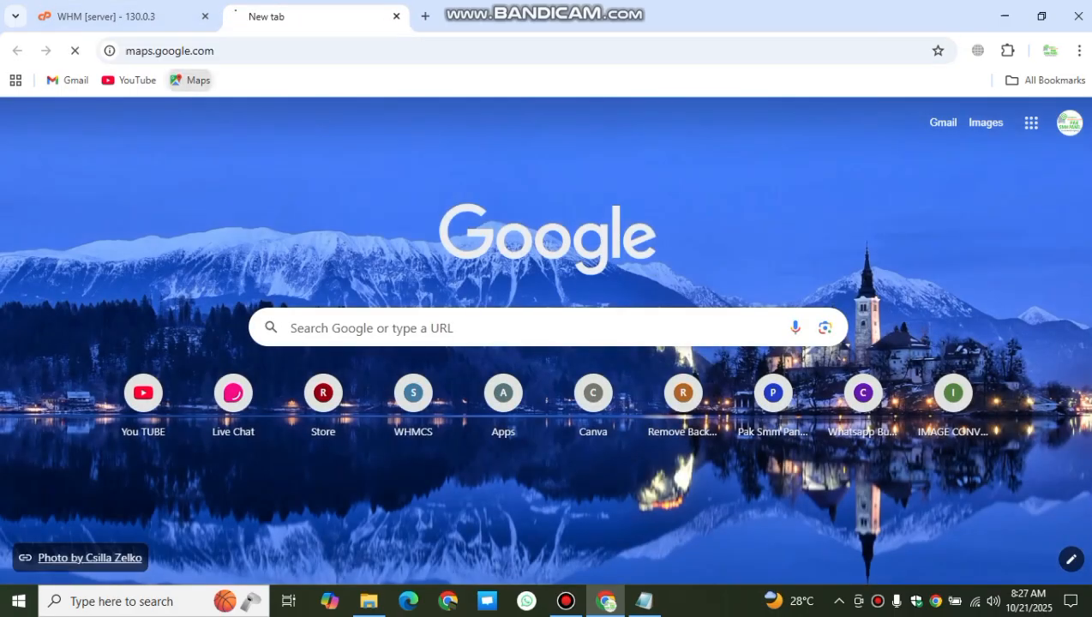
pyautogui.hotkey('ctrl', 'w')
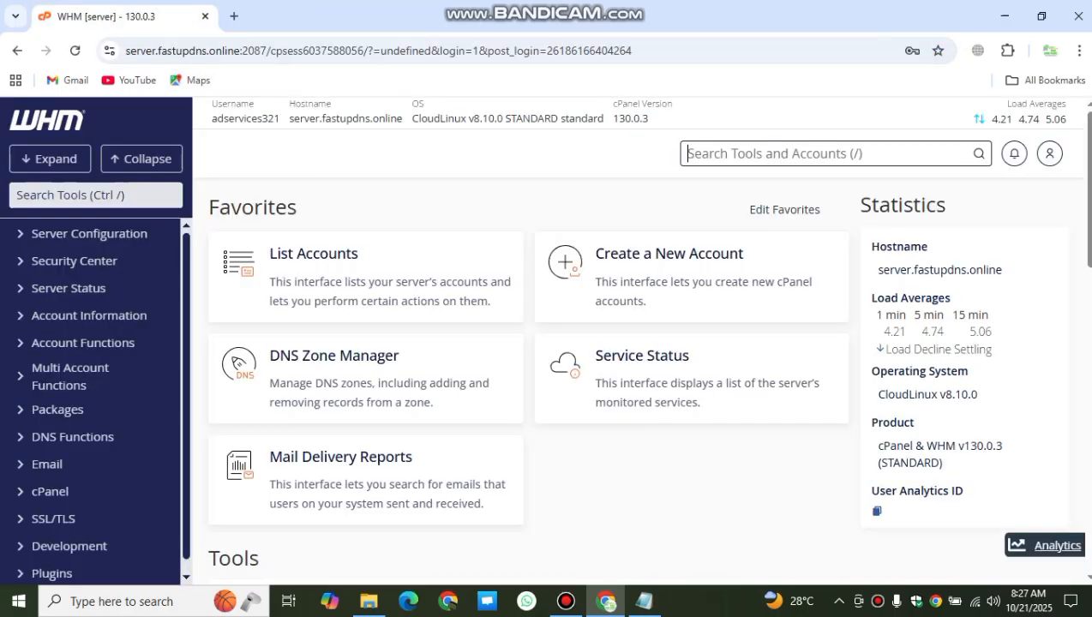
pyautogui.hotkey('ctrl', 't')
pyautogui.write('ser')
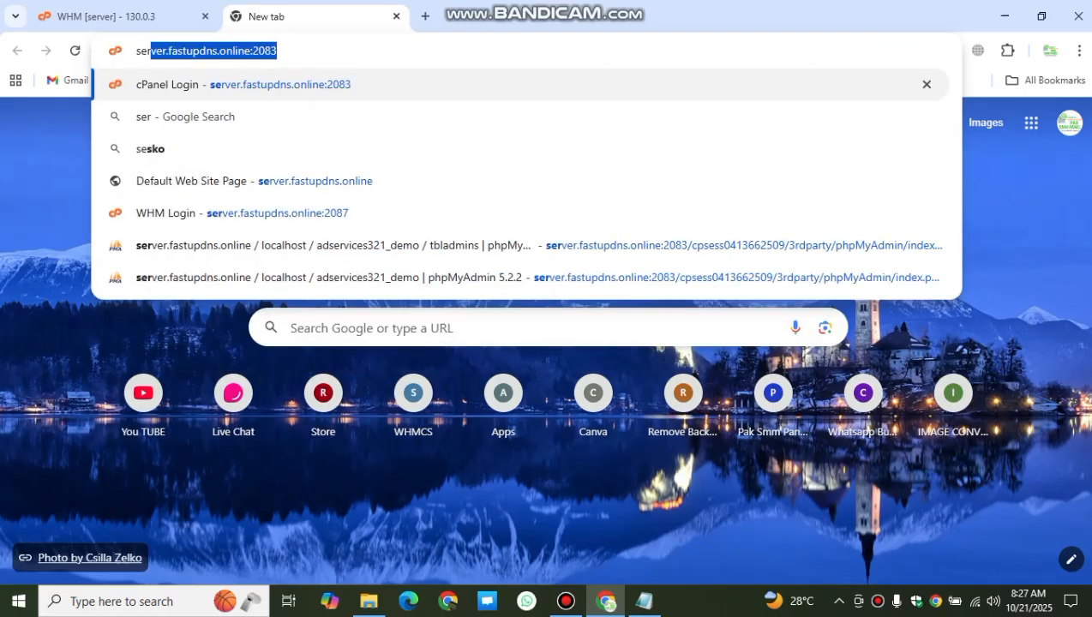
pyautogui.press('Return')
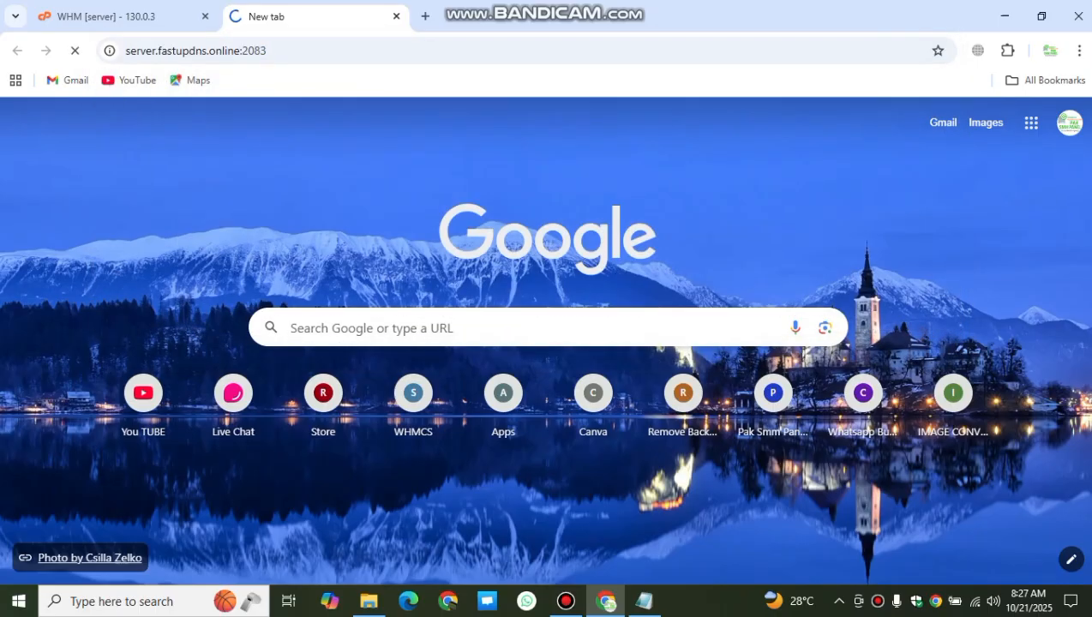
pyautogui.hotkey('ctrl', 'shift', 'Tab')
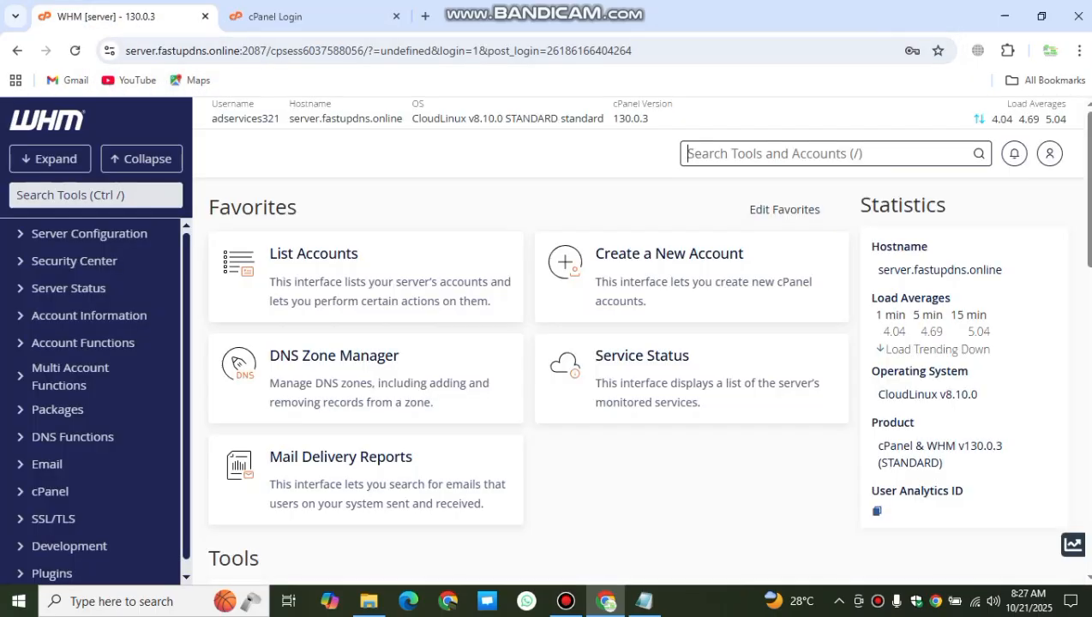
pyautogui.click(643, 601)
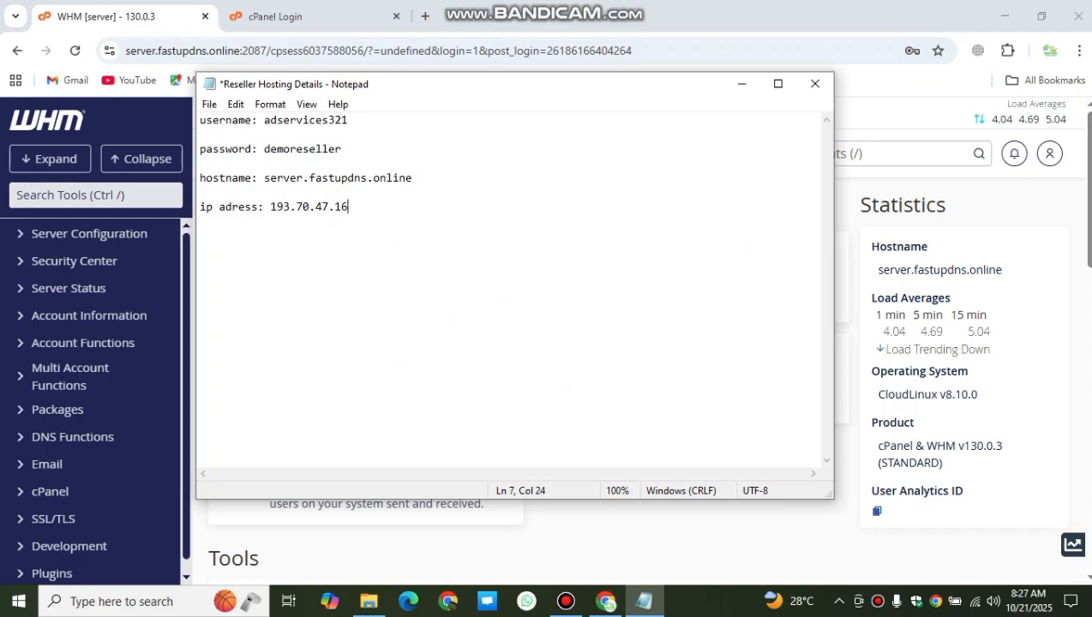
pyautogui.moveTo(348, 207); pyautogui.dragTo(200, 120)
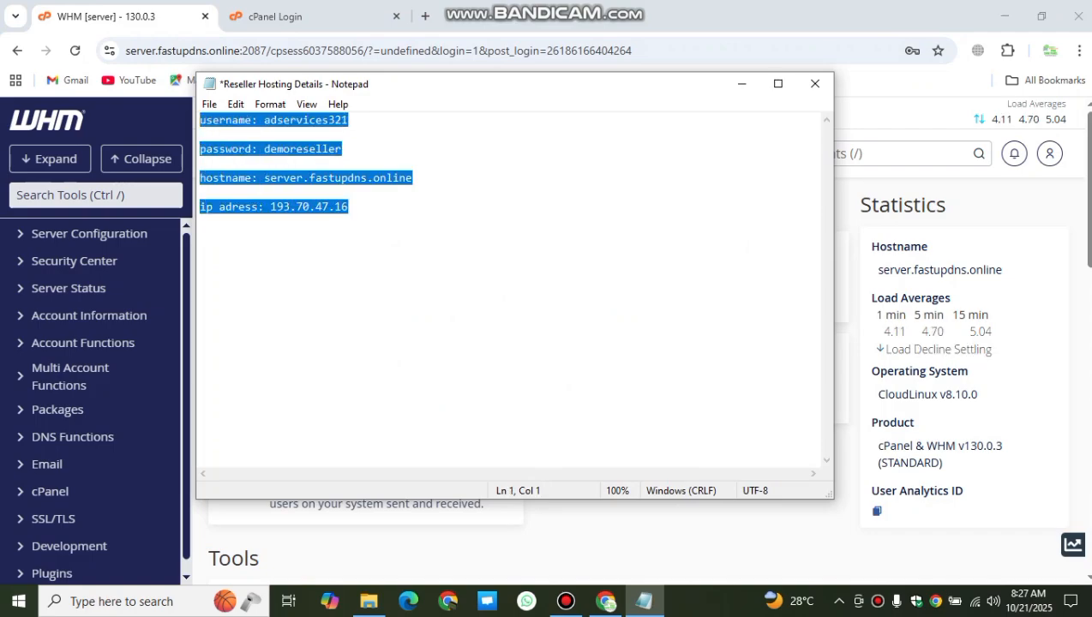
pyautogui.moveTo(350, 206); pyautogui.dragTo(200, 120)
pyautogui.click(350, 206)
pyautogui.moveTo(350, 206); pyautogui.dragTo(200, 120)
pyautogui.click(201, 135)
pyautogui.click(289, 121)
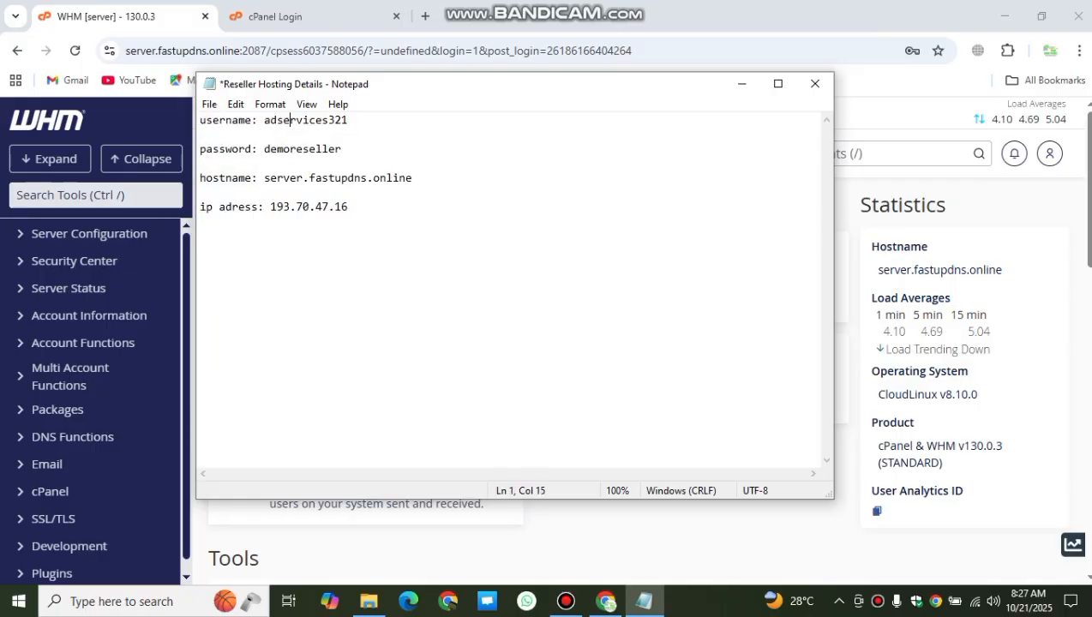
pyautogui.click(284, 149)
pyautogui.click(282, 207)
pyautogui.click(348, 207)
pyautogui.click(742, 83)
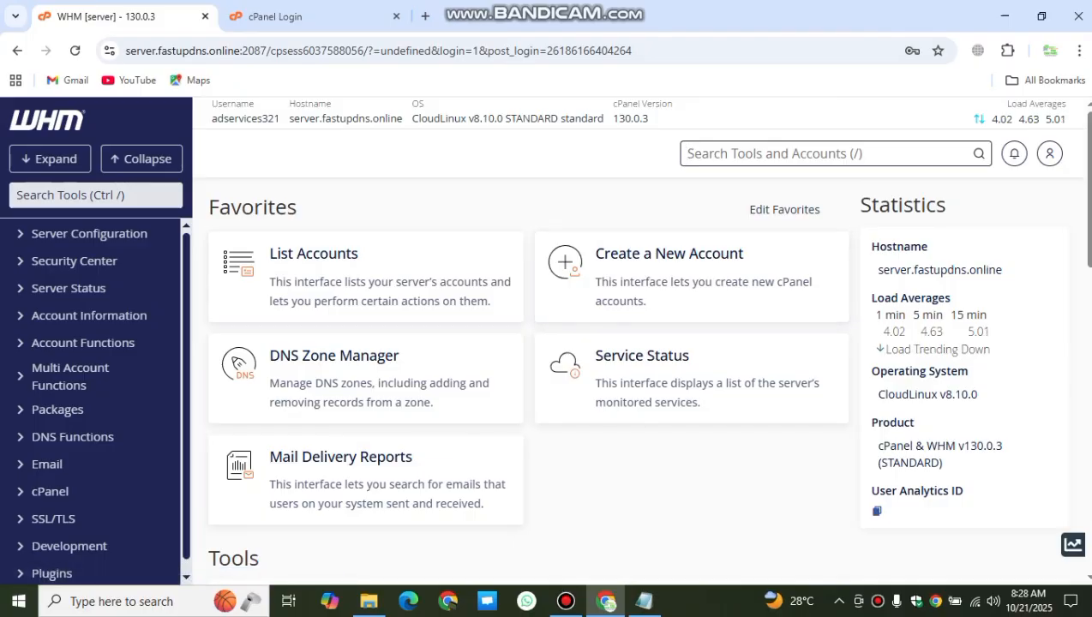
# Step: Open List Accounts, sort by the IP Address column, and collapse Account Information
pyautogui.moveTo(288, 118); pyautogui.dragTo(402, 118)
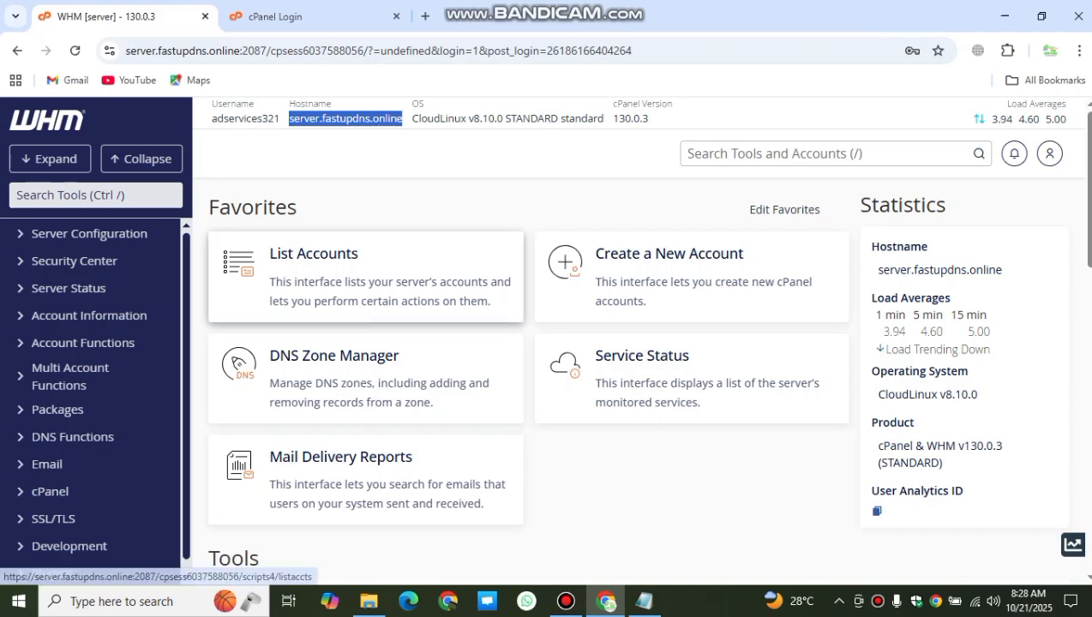
pyautogui.click(314, 253)
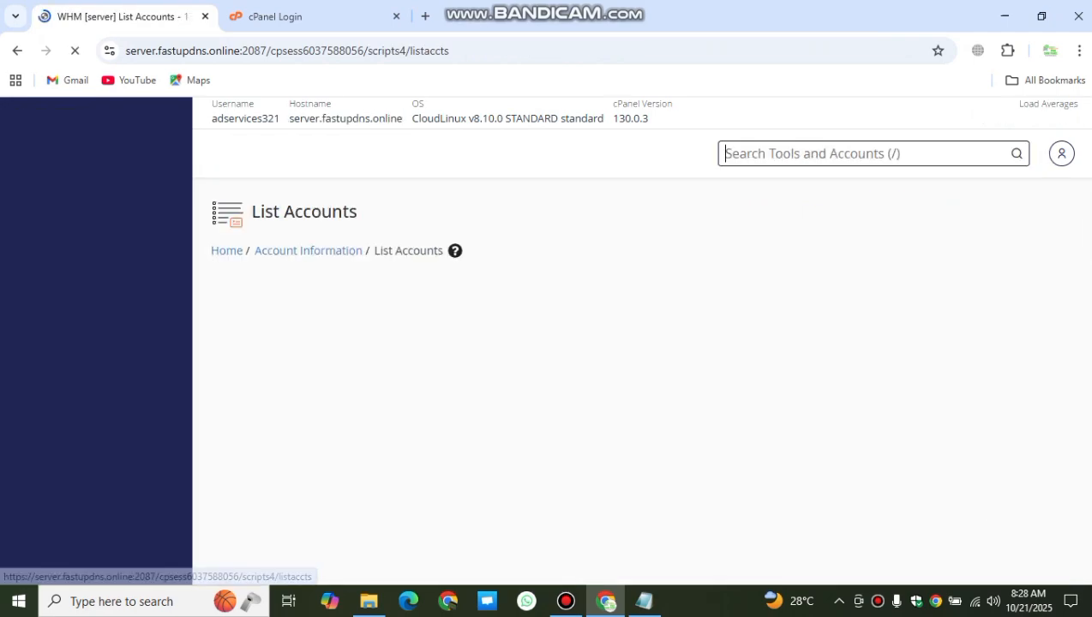
pyautogui.scroll(-1, 549, 369)
pyautogui.scroll(-2, 549, 369)
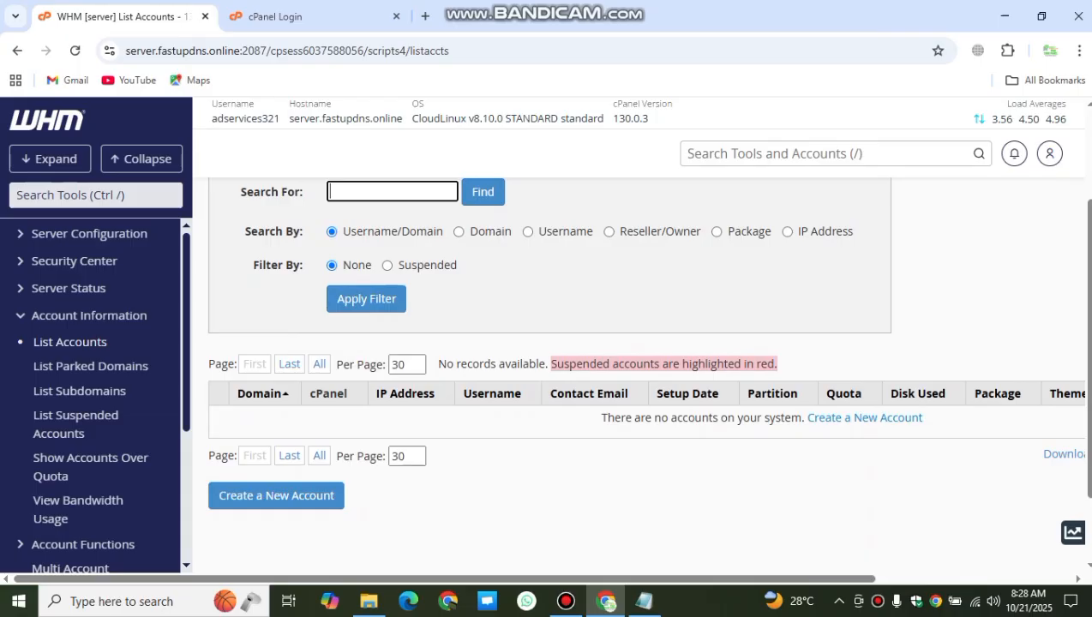
pyautogui.moveTo(372, 394); pyautogui.dragTo(433, 394)
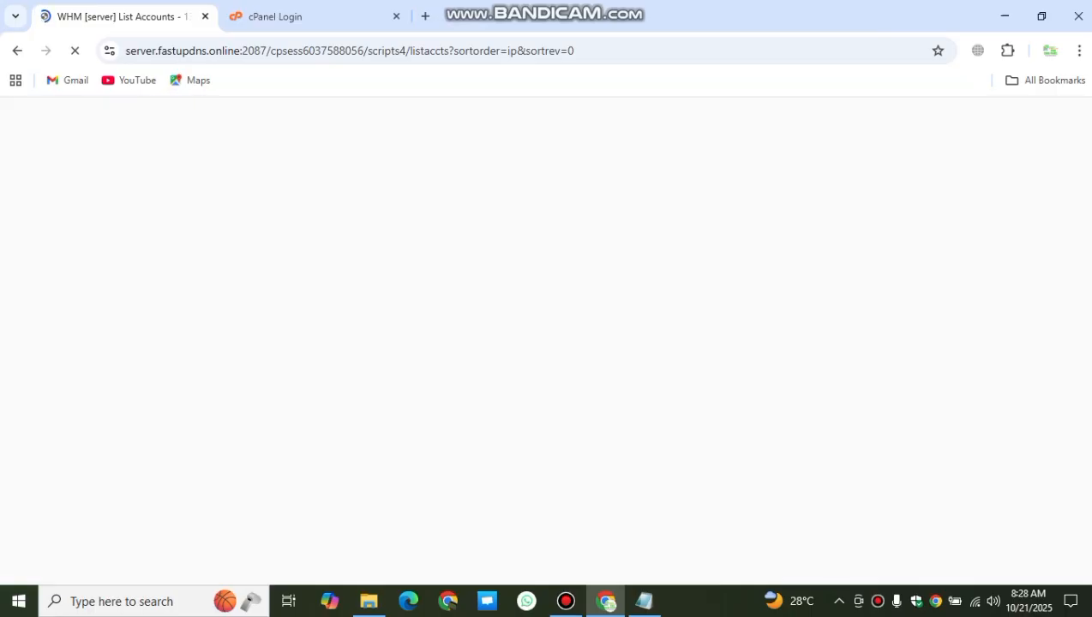
pyautogui.scroll(-2, 549, 343)
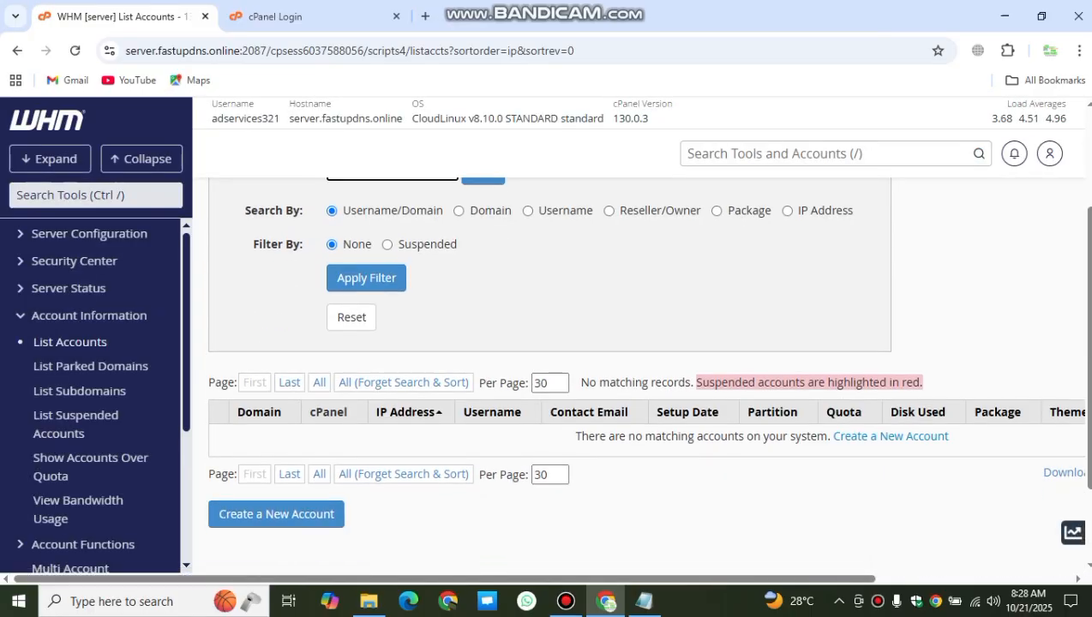
pyautogui.scroll(2, 548, 343)
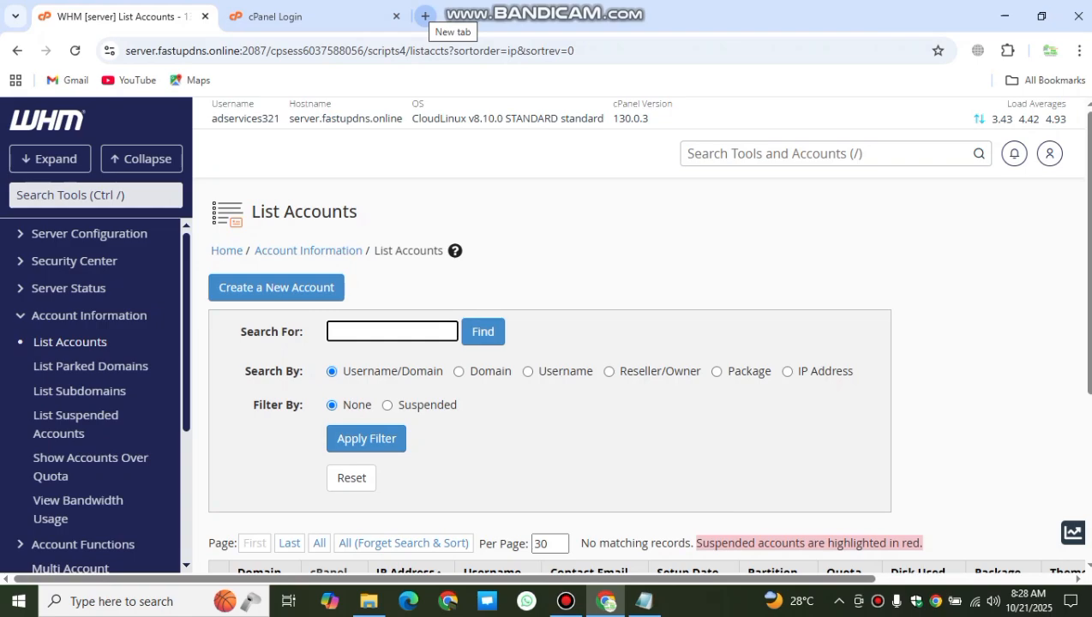
pyautogui.click(89, 315)
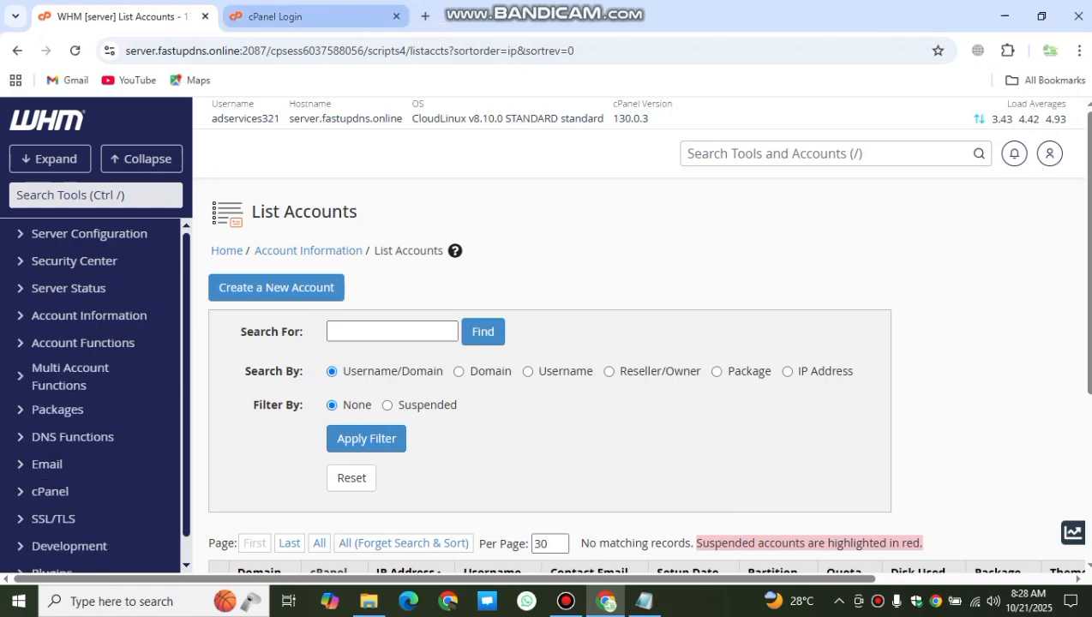
# Step: Log into cPanel with the account password
pyautogui.click(274, 16)
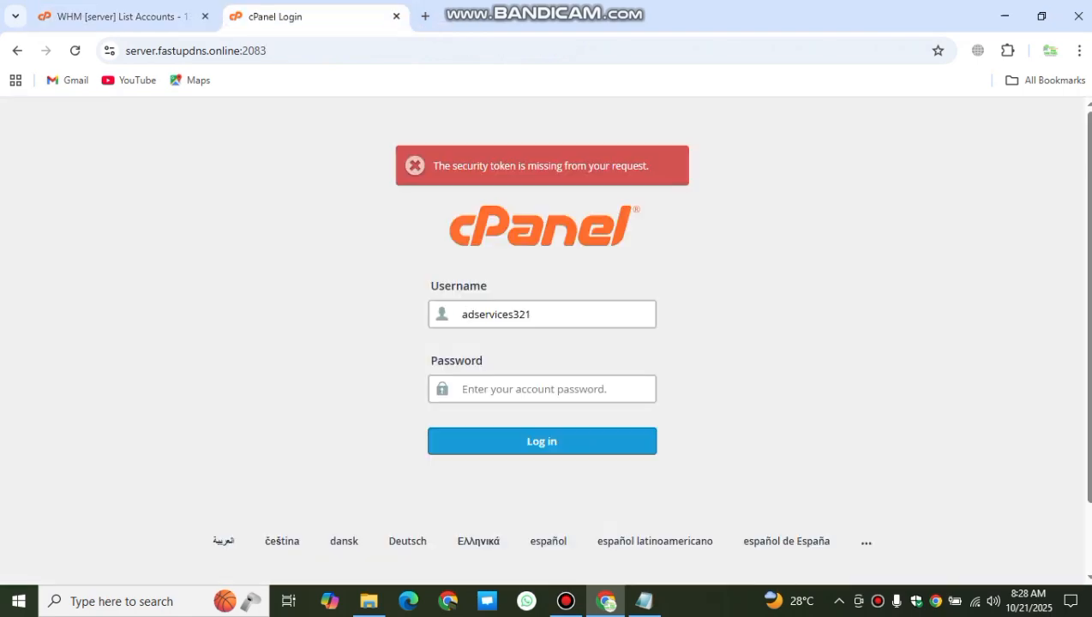
pyautogui.write('••••')
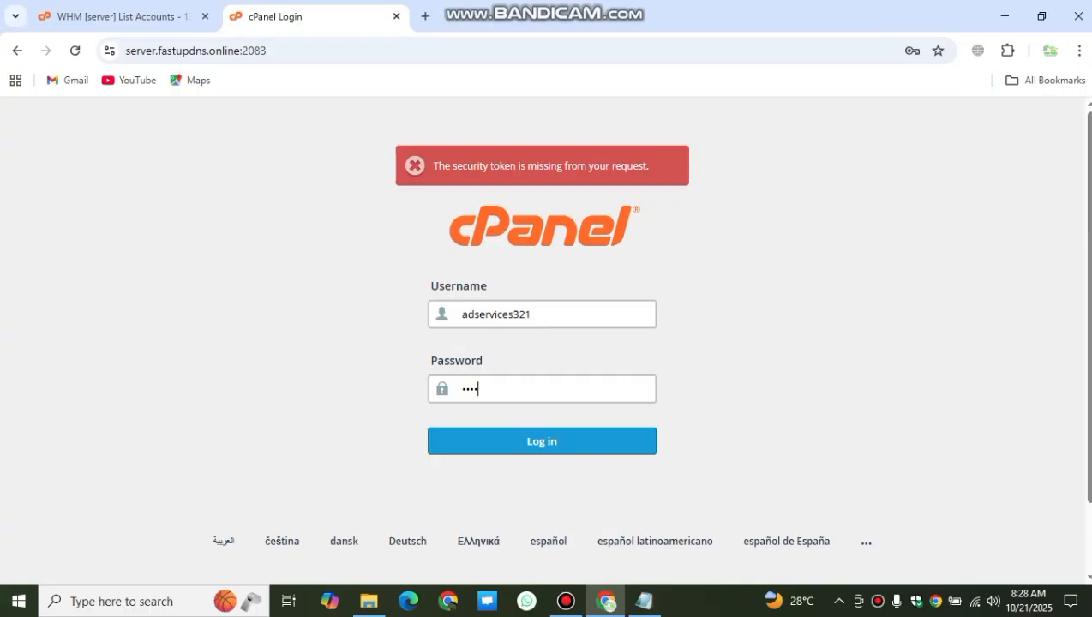
pyautogui.write('••••••••')
pyautogui.press('Return')
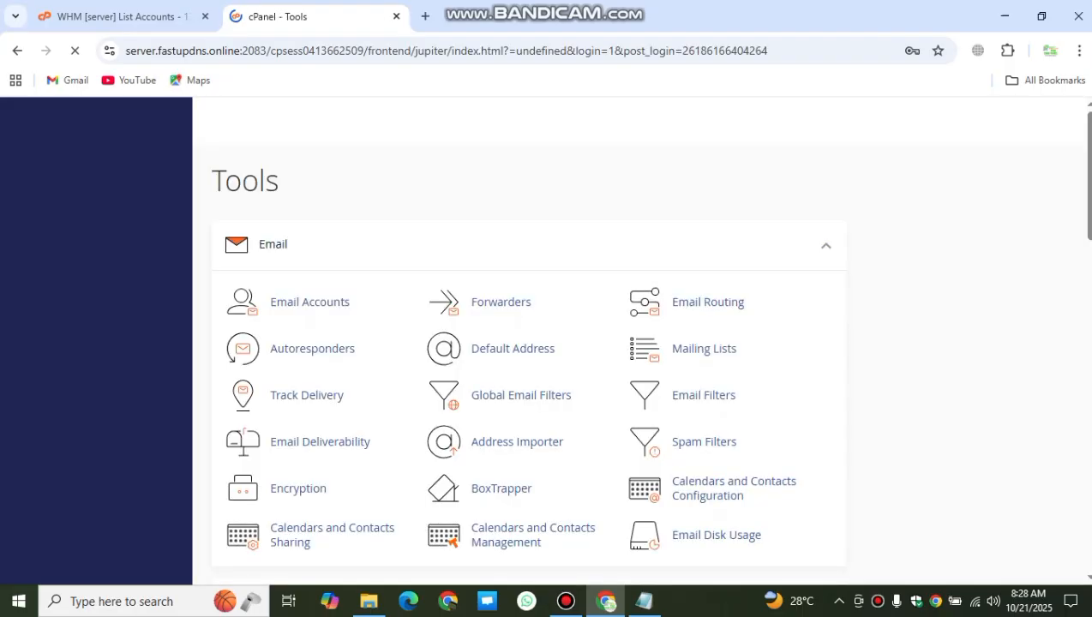
# Step: Dismiss the save-password prompt and open File Manager from the Files section
pyautogui.scroll(-3, 285, 386)
pyautogui.click(285, 419)
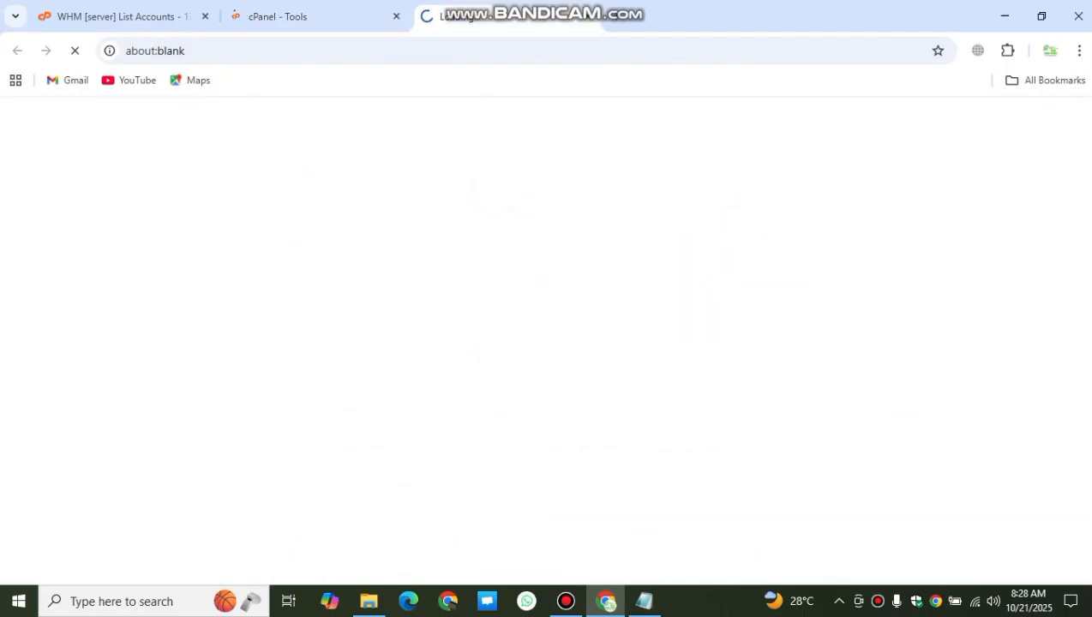
pyautogui.click(312, 16)
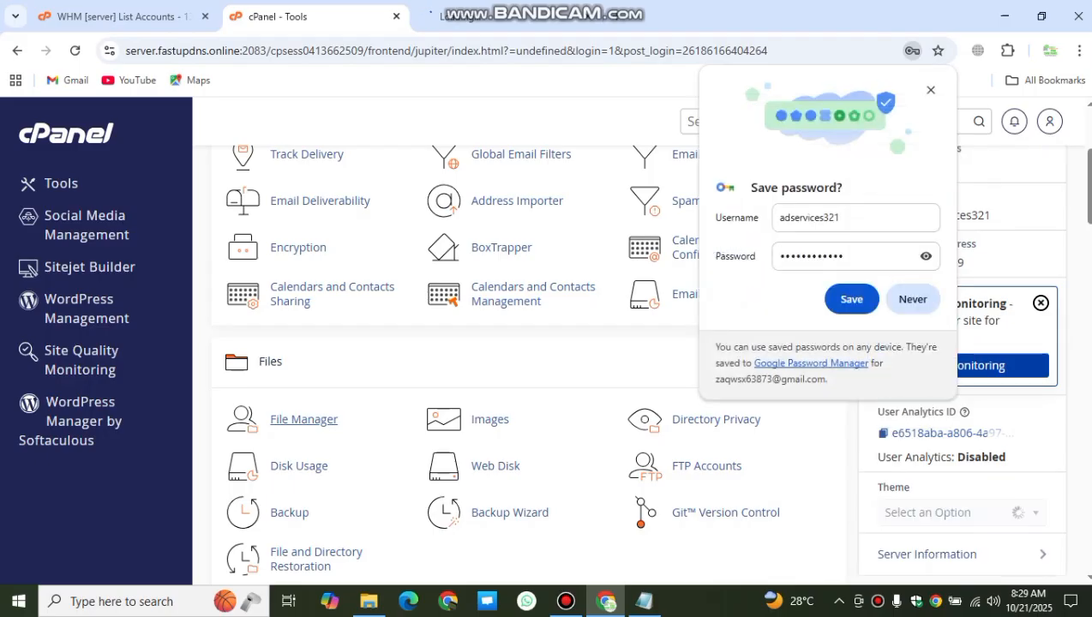
pyautogui.click(928, 93)
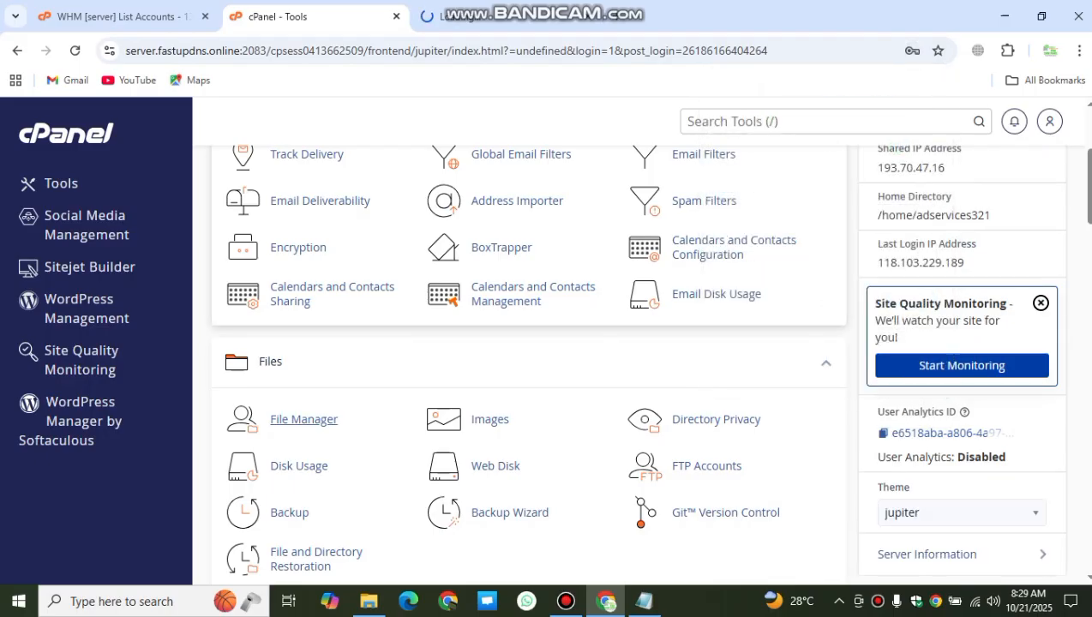
pyautogui.scroll(3, 300, 423)
pyautogui.scroll(-1, 300, 424)
pyautogui.scroll(-3, 299, 432)
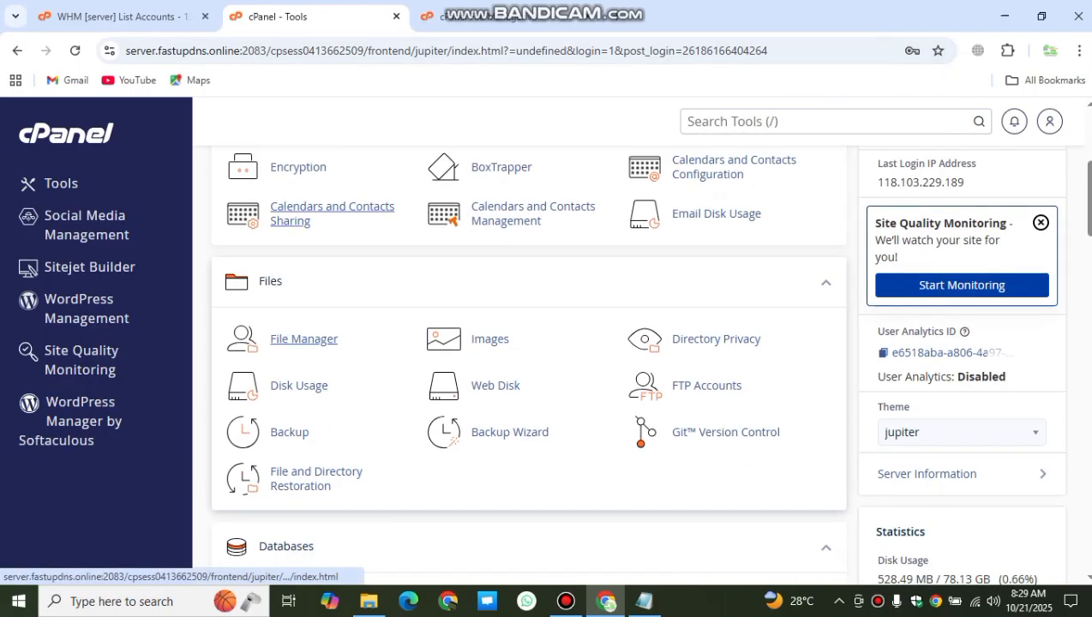
pyautogui.click(304, 339)
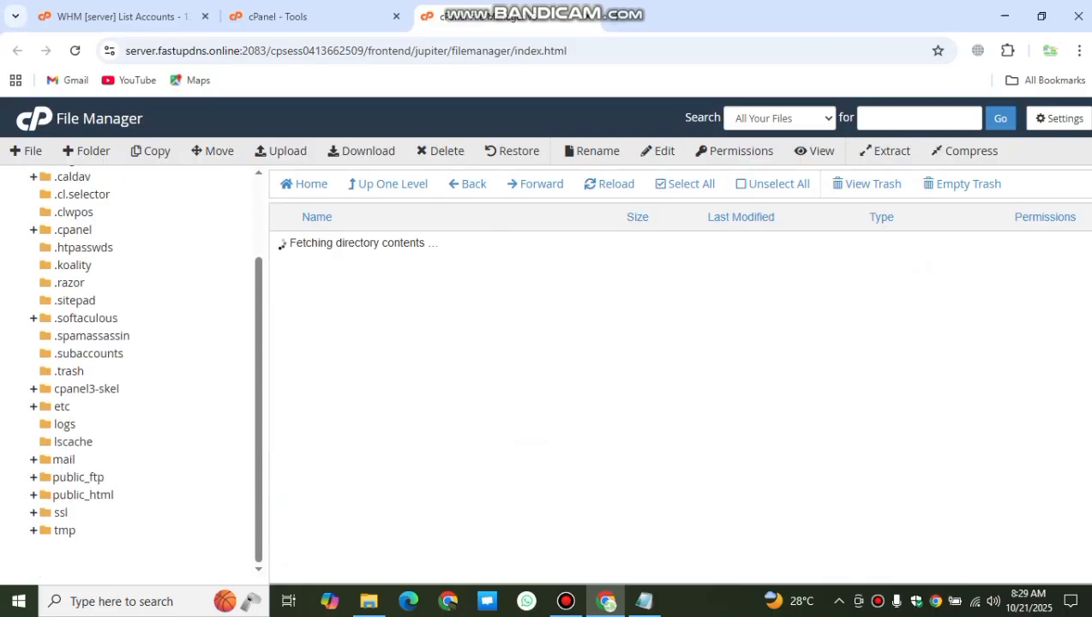
# Step: Scroll through public_html's WHMCS folders and PHP files, then close File Manager
pyautogui.scroll(-7, 531, 394)
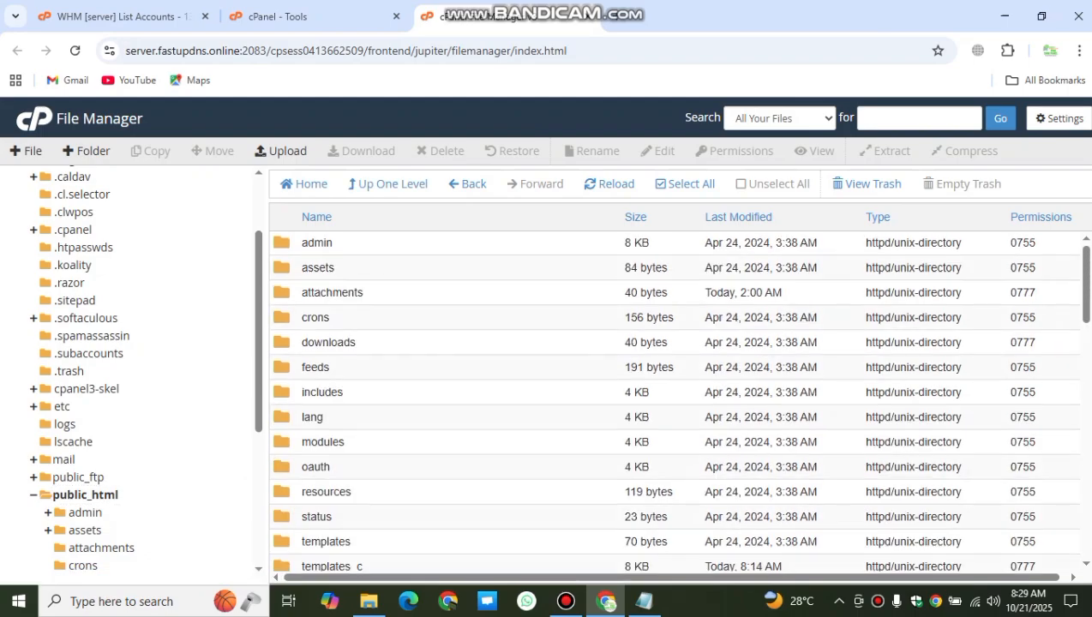
pyautogui.scroll(-10, 677, 400)
pyautogui.scroll(12, 677, 400)
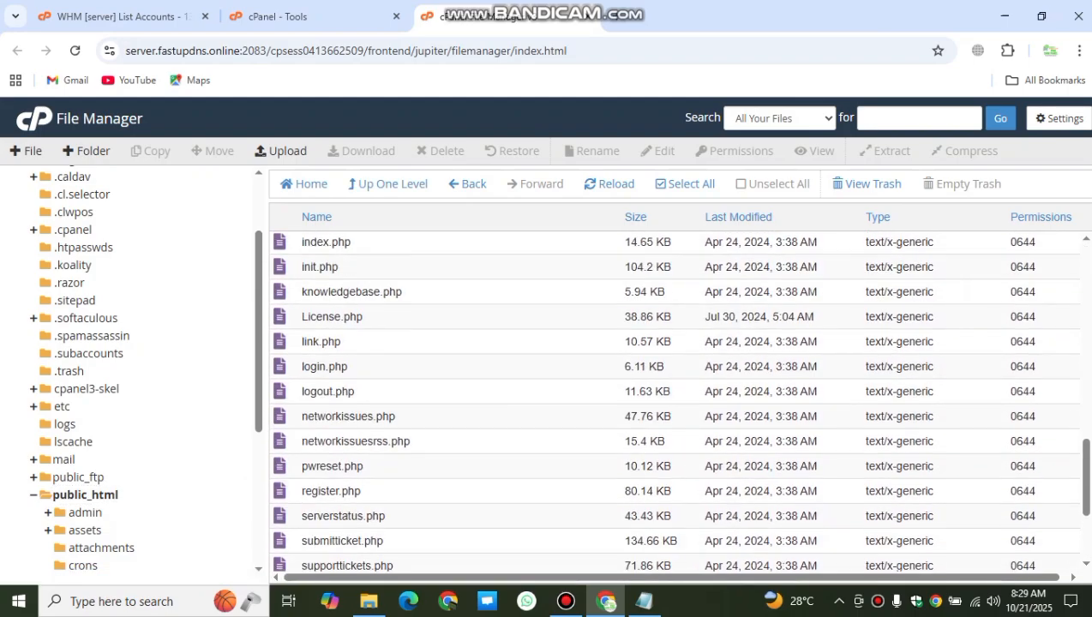
pyautogui.scroll(1, 677, 400)
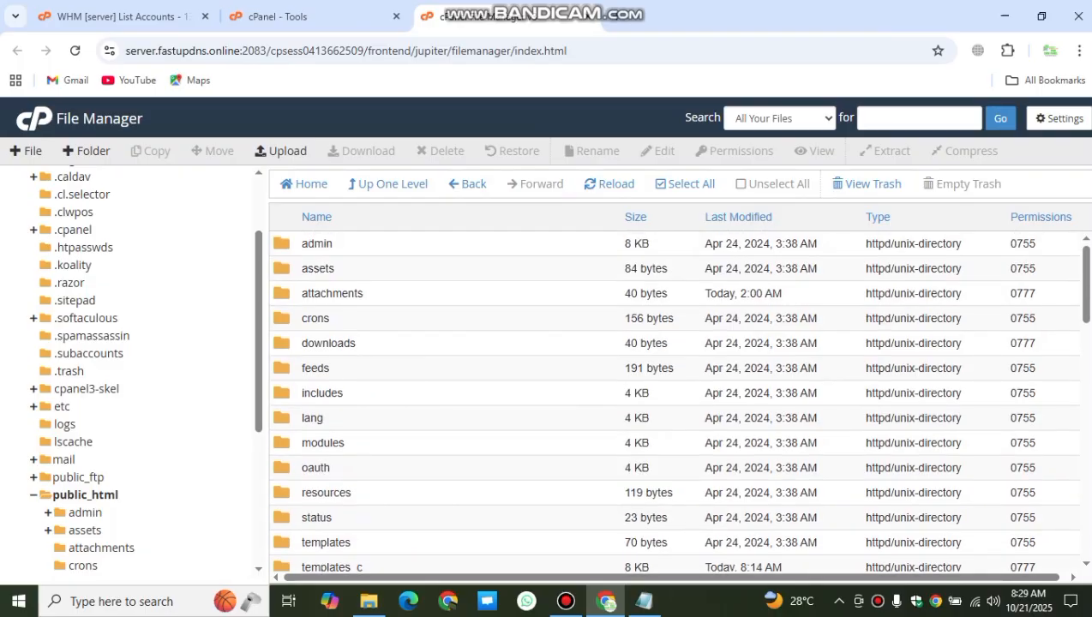
pyautogui.scroll(3, 128, 369)
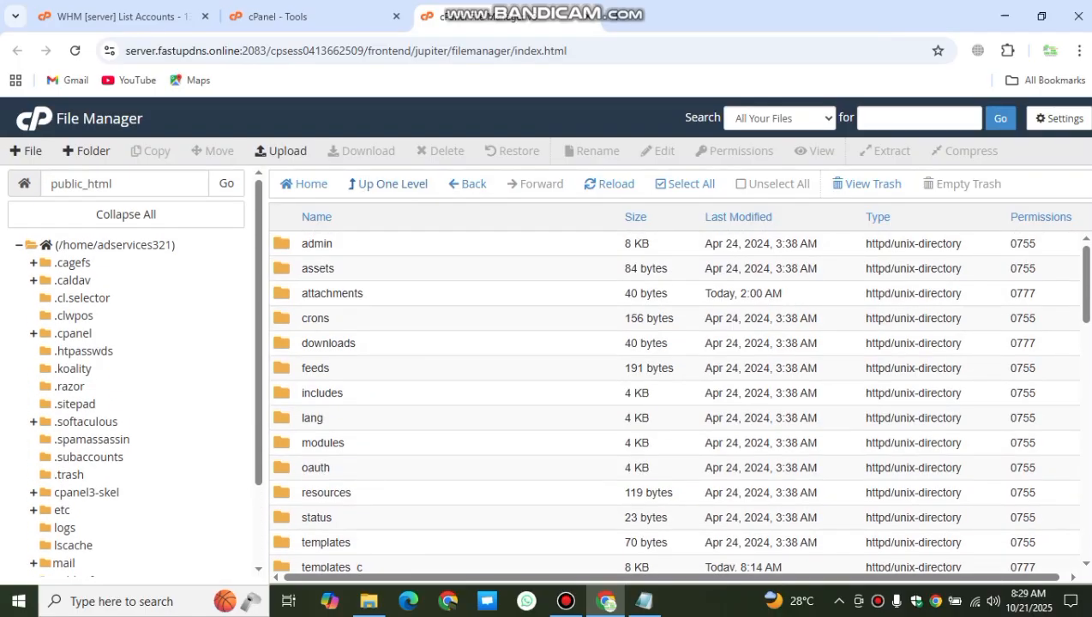
pyautogui.hotkey('ctrl', 'w')
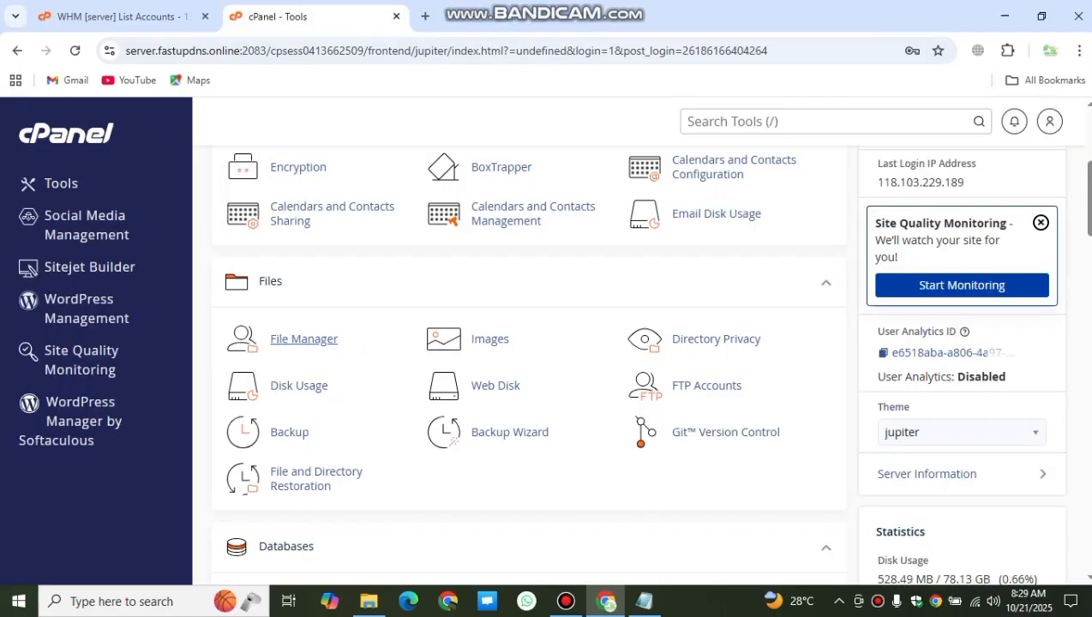
# Step: Open the primary domain adservices321.site from cPanel's General Information
pyautogui.scroll(4, 943, 360)
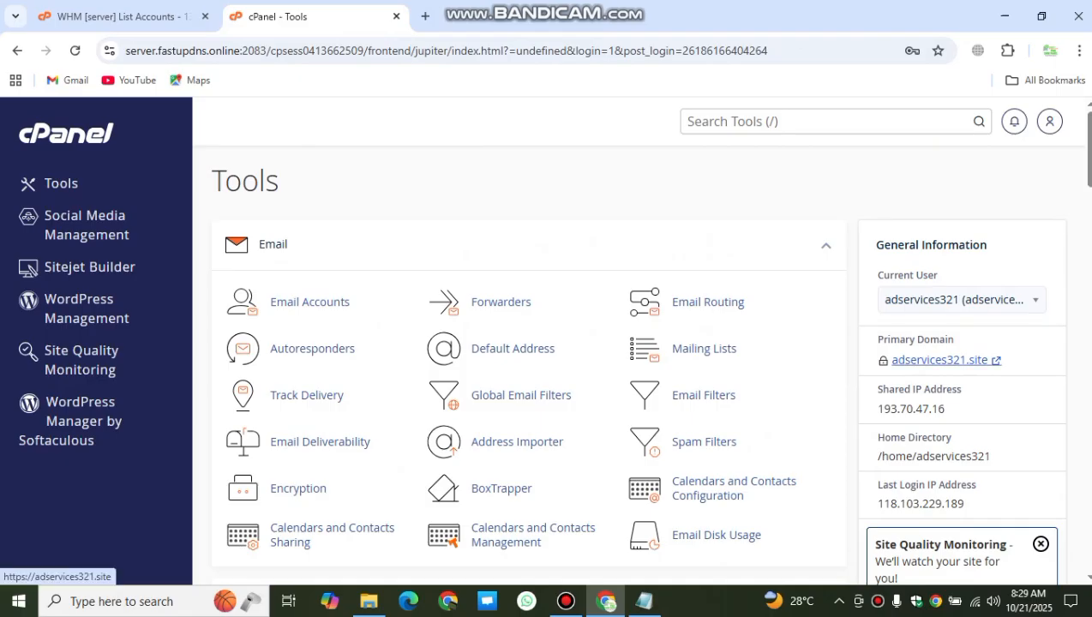
pyautogui.click(942, 360)
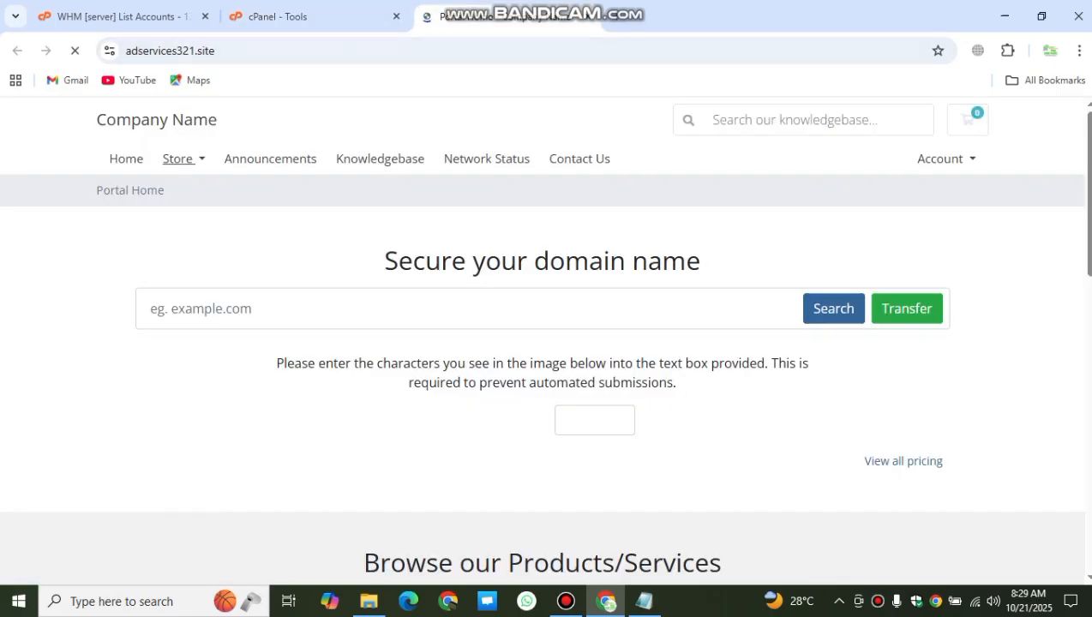
# Step: Go to adservices321.site/admin to reach the WHMCS admin login
pyautogui.click(202, 50)
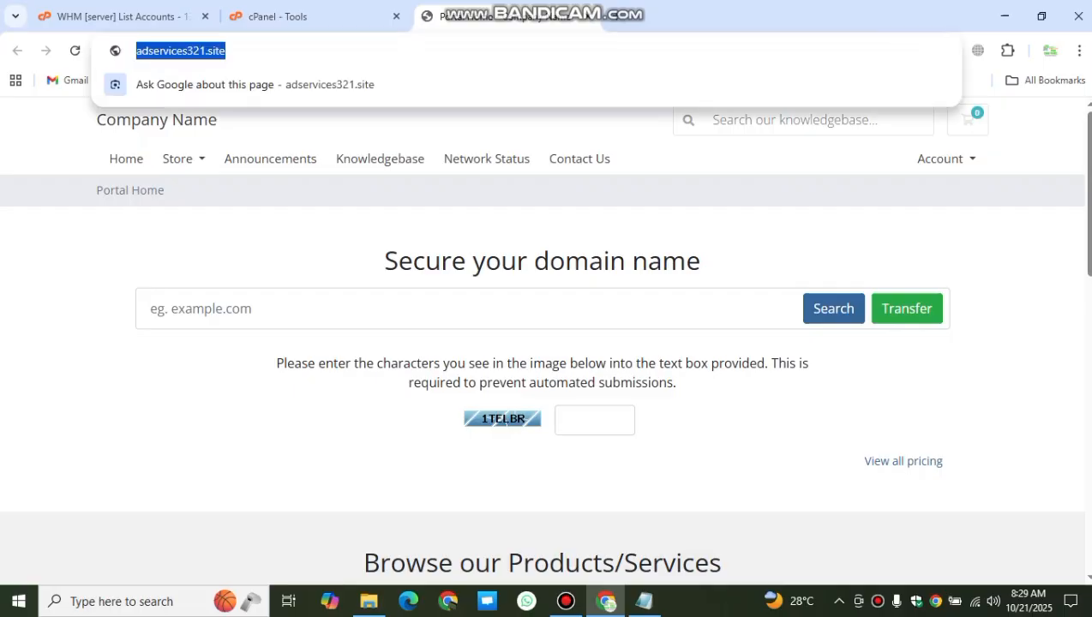
pyautogui.click(262, 51)
pyautogui.write('/admin')
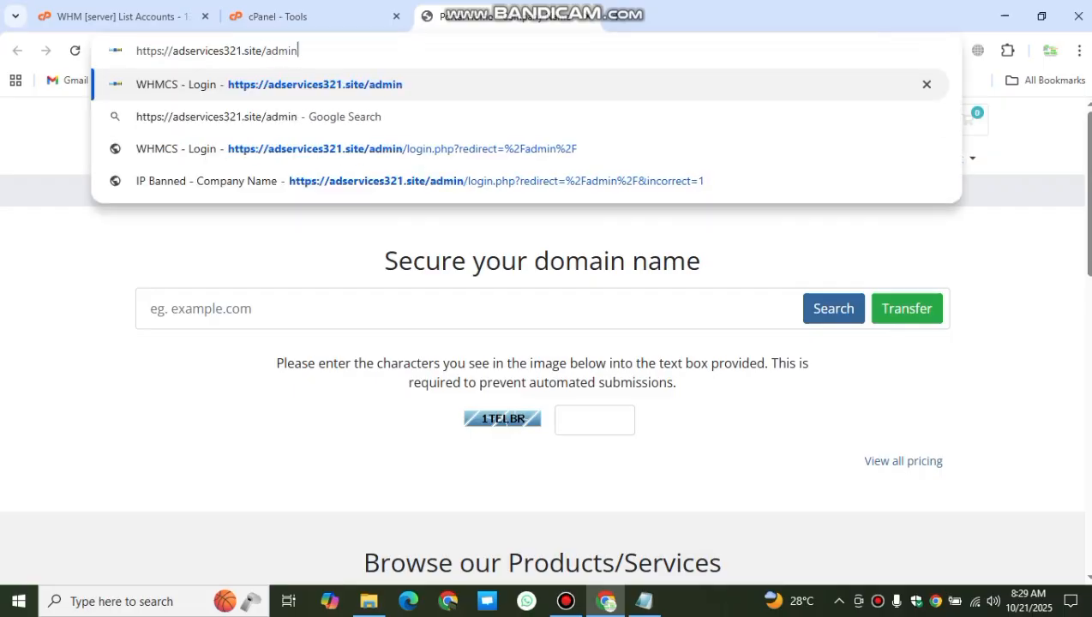
pyautogui.press('Return')
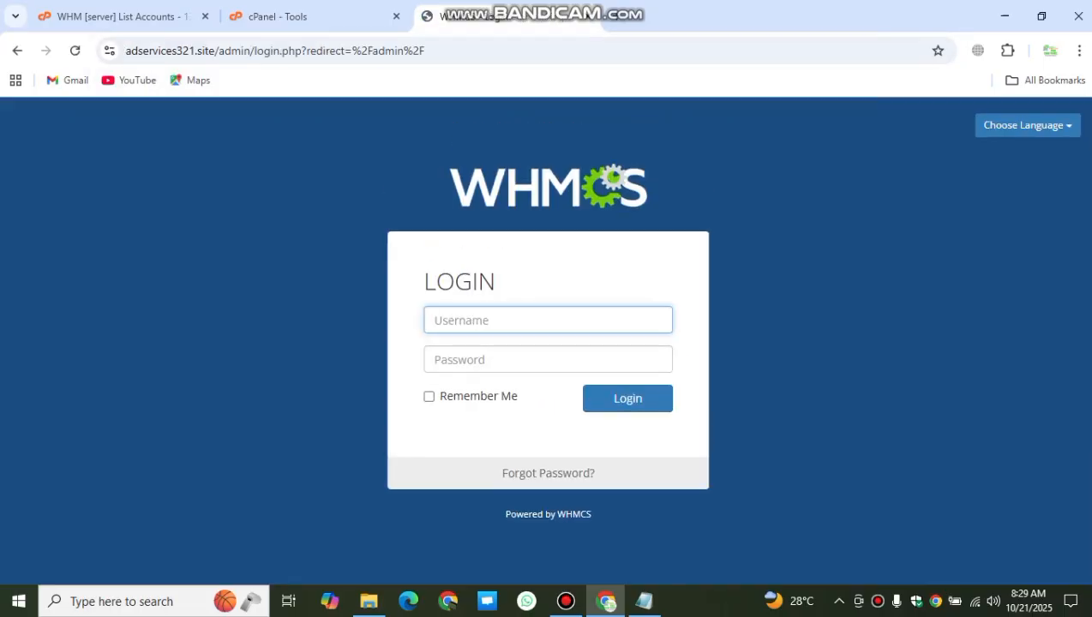
# Step: Enter the admin username 'demo' and the admin password
pyautogui.click(548, 320)
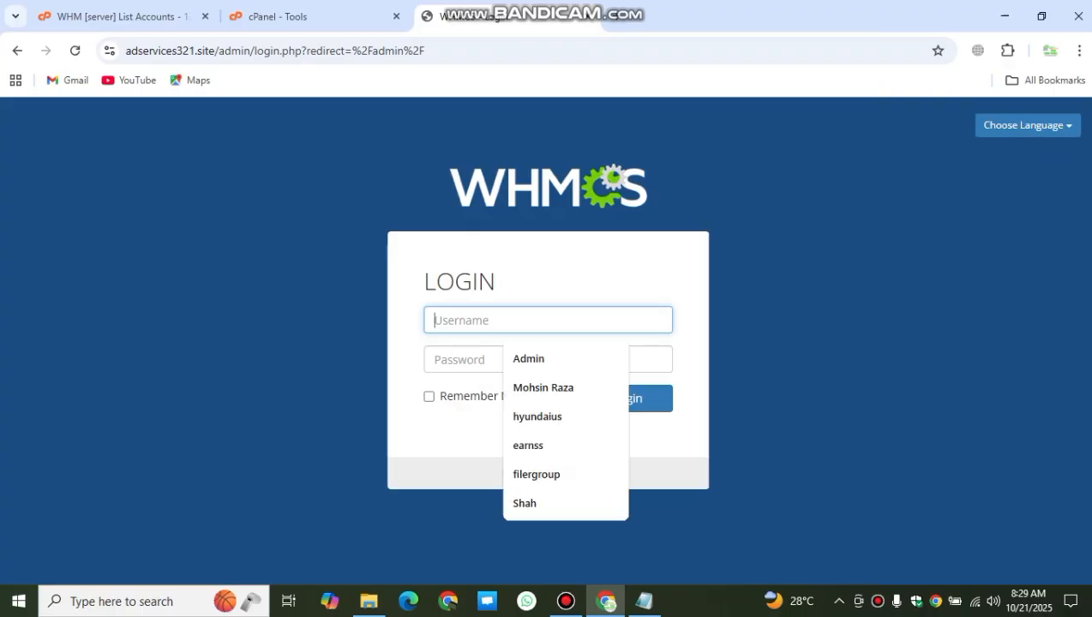
pyautogui.write('demo')
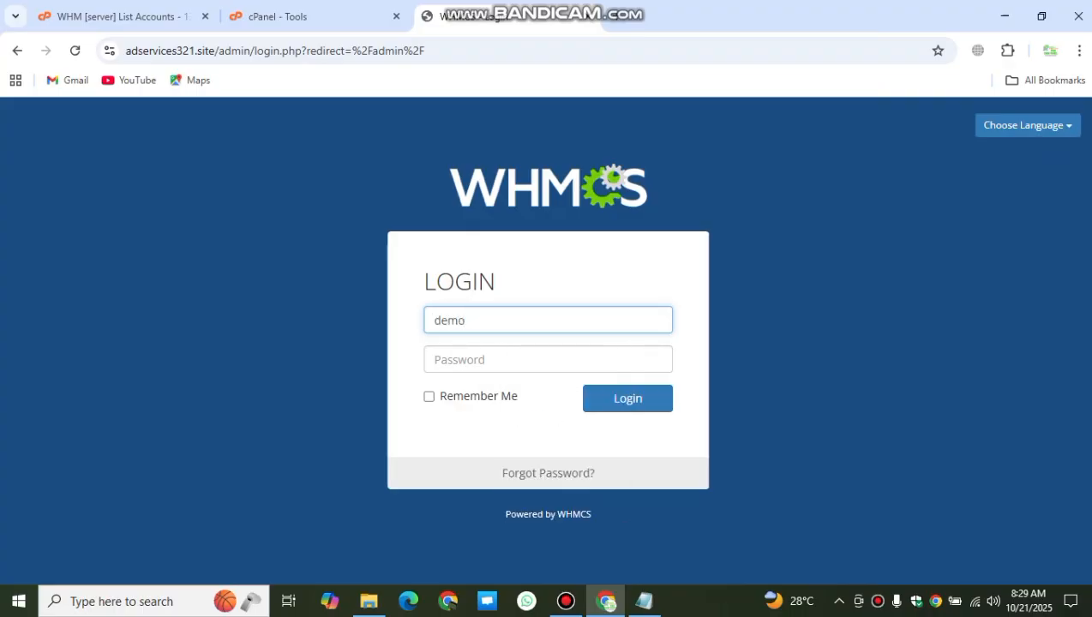
pyautogui.press('Tab')
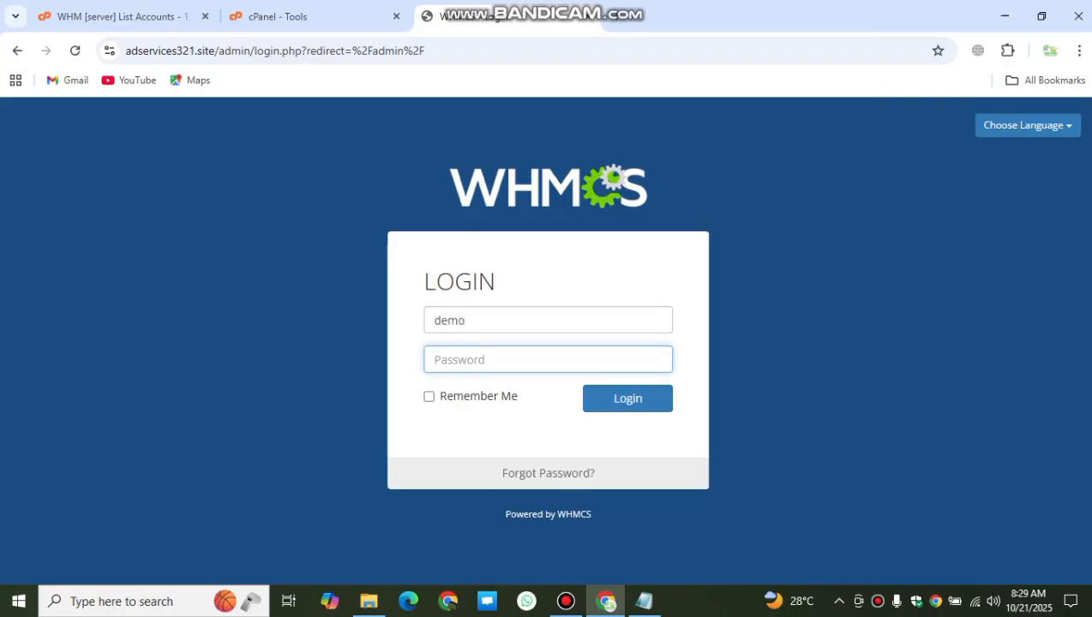
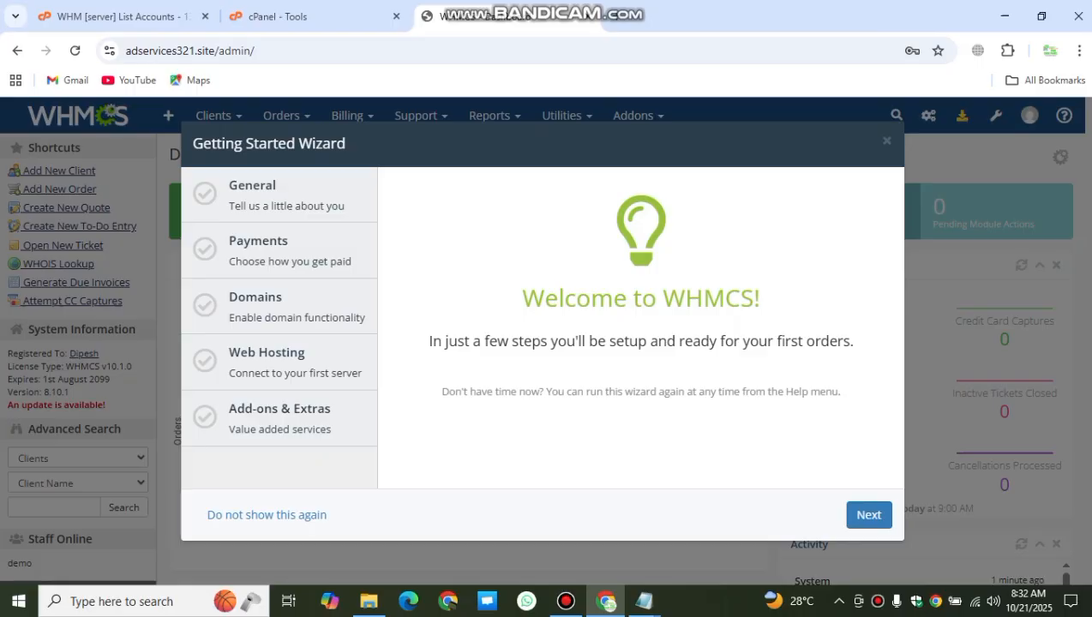
# Step: Start the Getting Started Wizard, set Company Name to Pak Host Shop, and open the logo picker
pyautogui.click(868, 514)
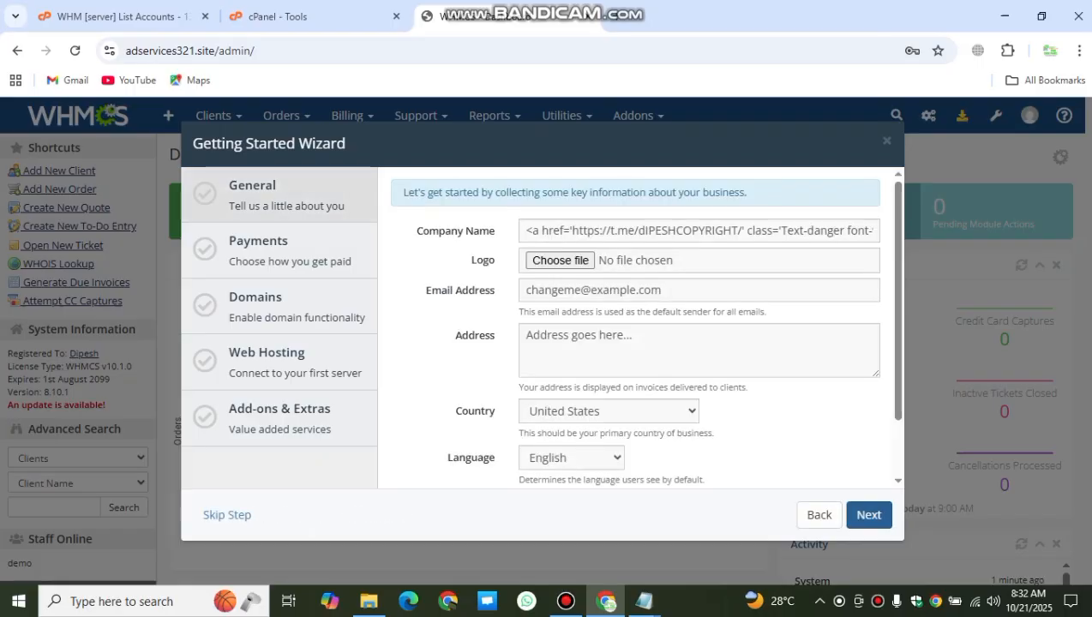
pyautogui.doubleClick(572, 231)
pyautogui.hotkey('ctrl', 'a')
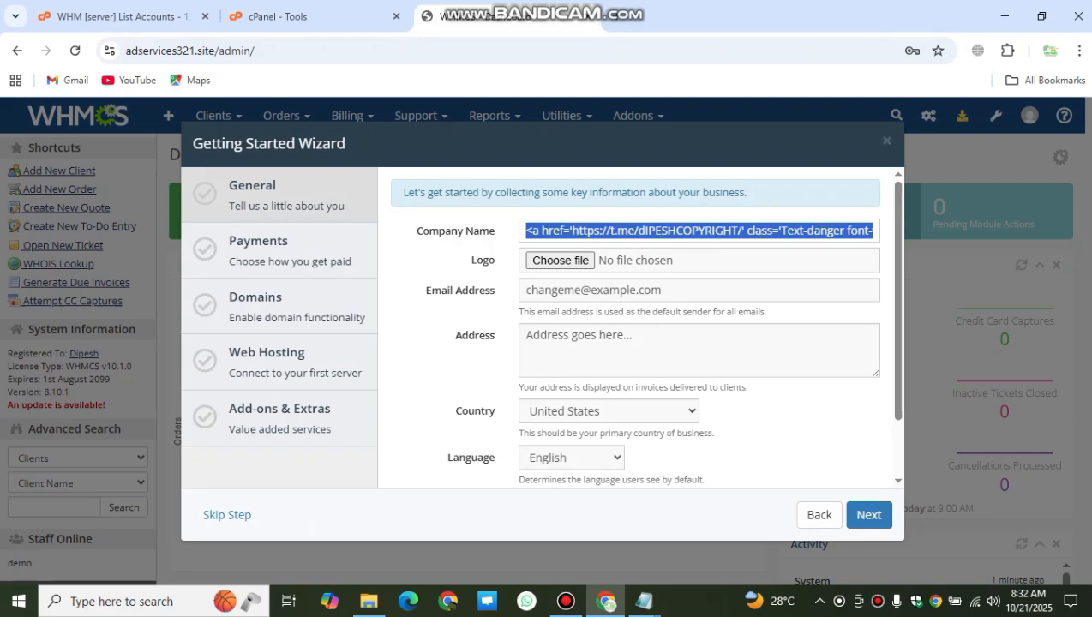
pyautogui.press('BackSpace')
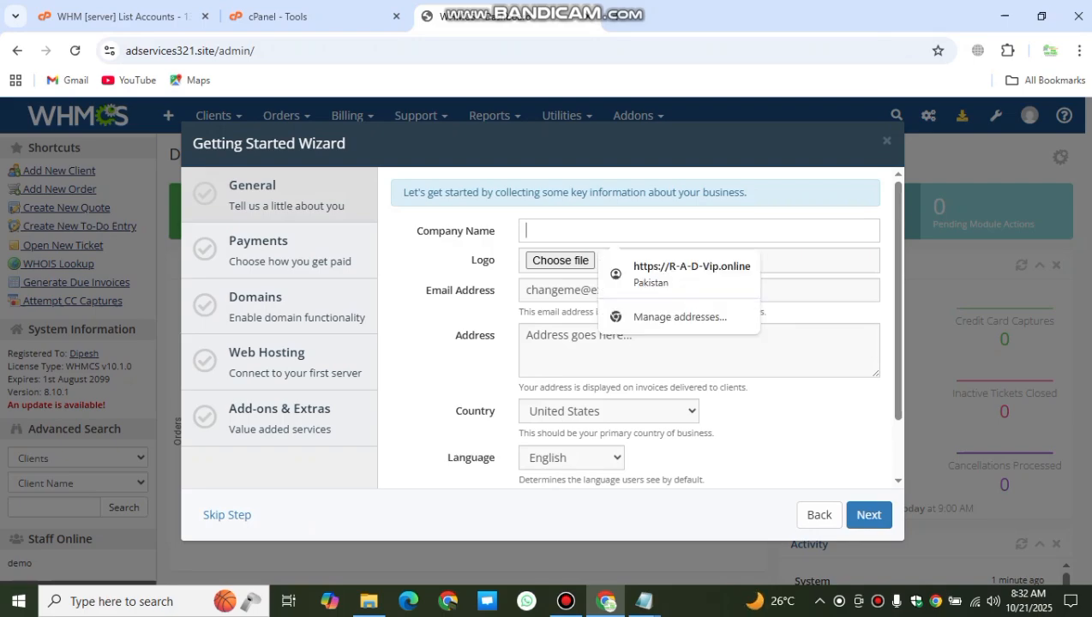
pyautogui.write('AD')
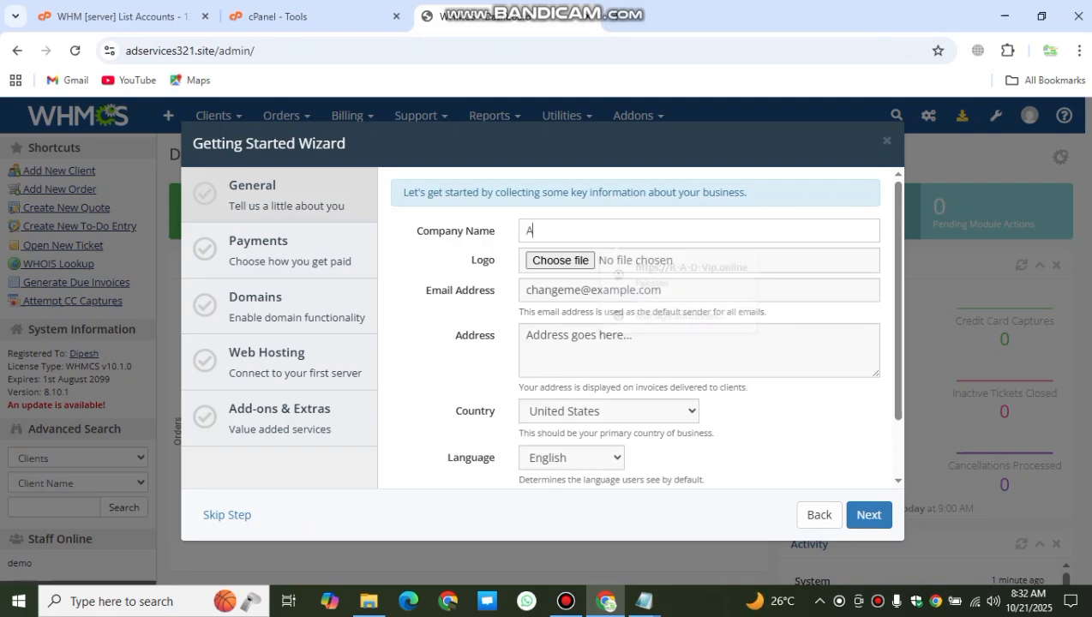
pyautogui.press('BackSpace')
pyautogui.press('BackSpace')
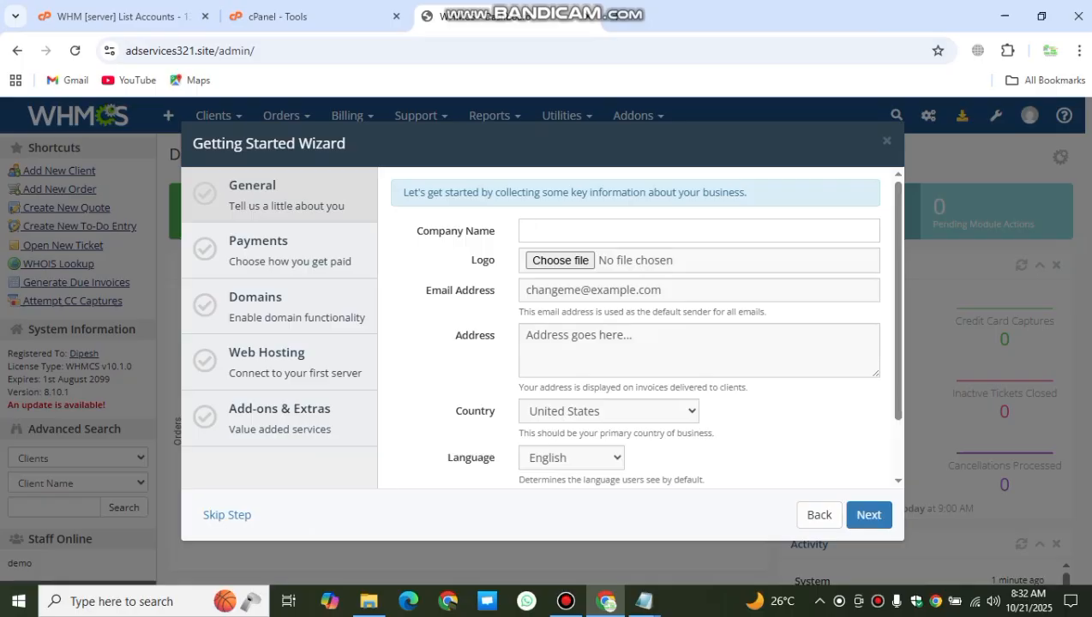
pyautogui.write('ad')
pyautogui.press('BackSpace')
pyautogui.press('BackSpace')
pyautogui.write('pak')
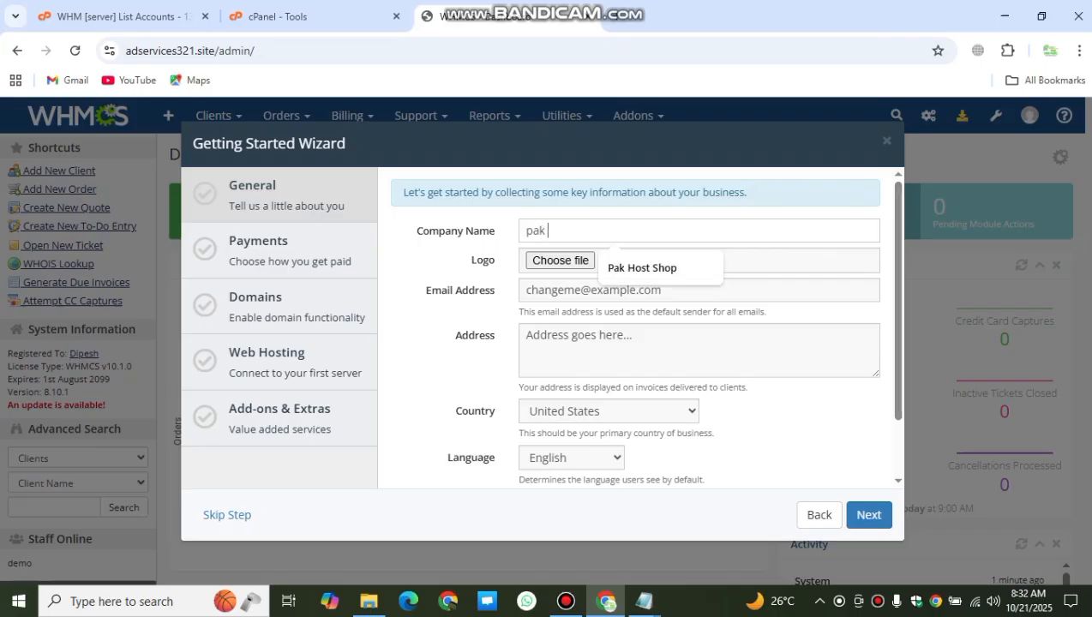
pyautogui.press('Down')
pyautogui.press('Return')
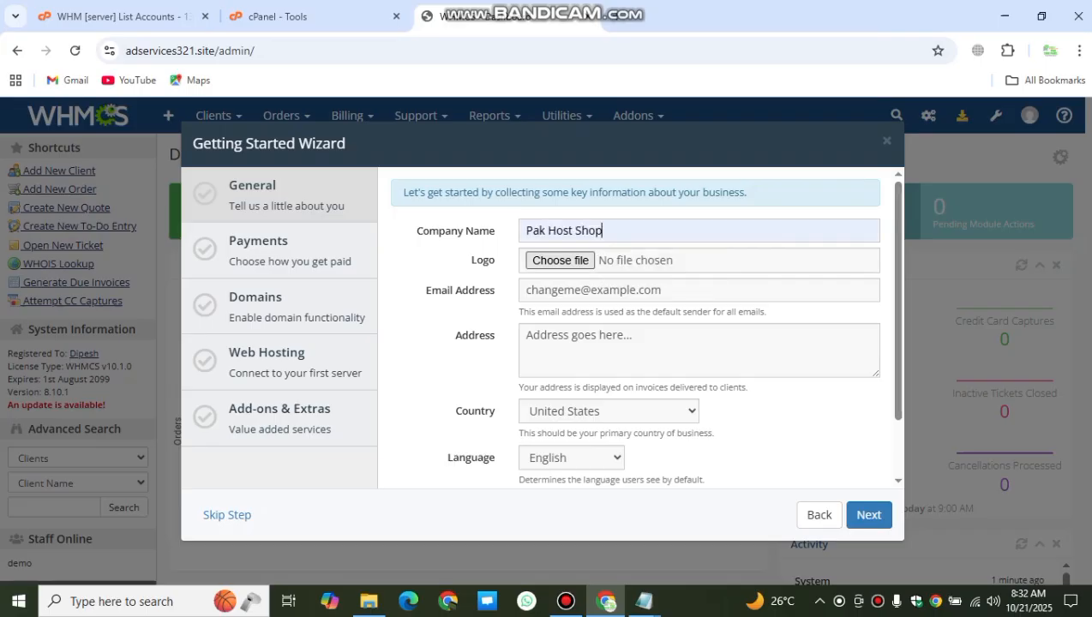
pyautogui.click(559, 260)
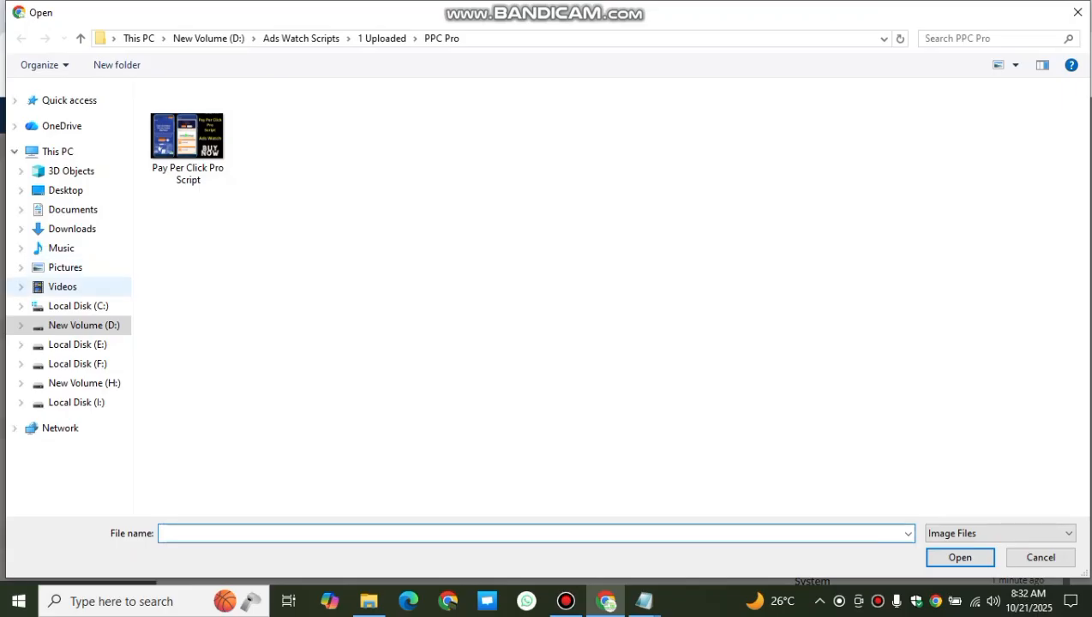
# Step: Attach logo.png from the Downloads folder as the company logo
pyautogui.click(72, 229)
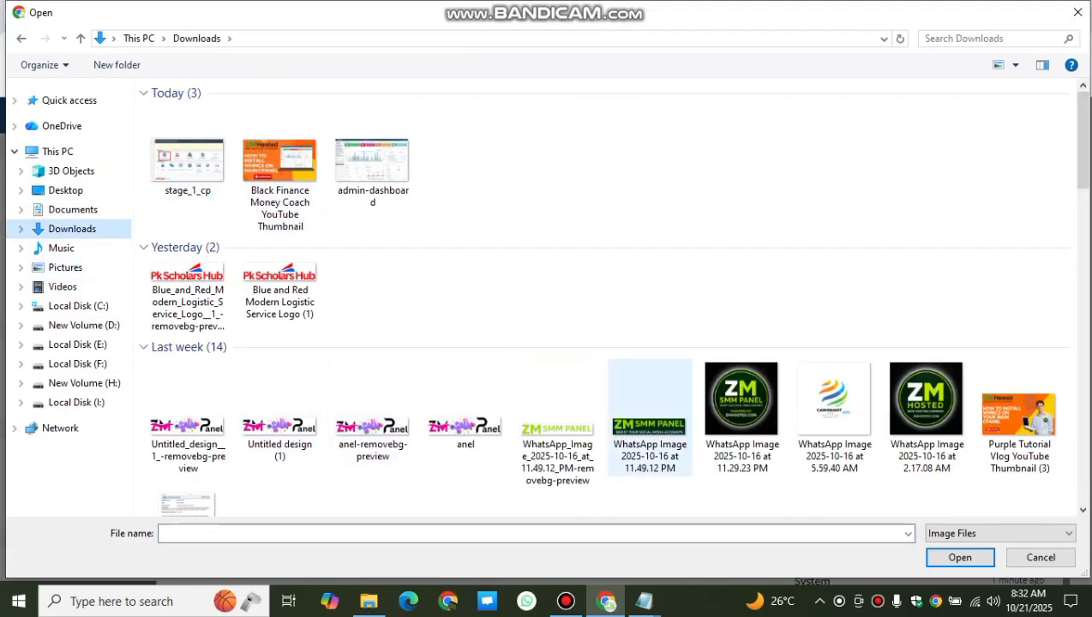
pyautogui.scroll(-10, 558, 428)
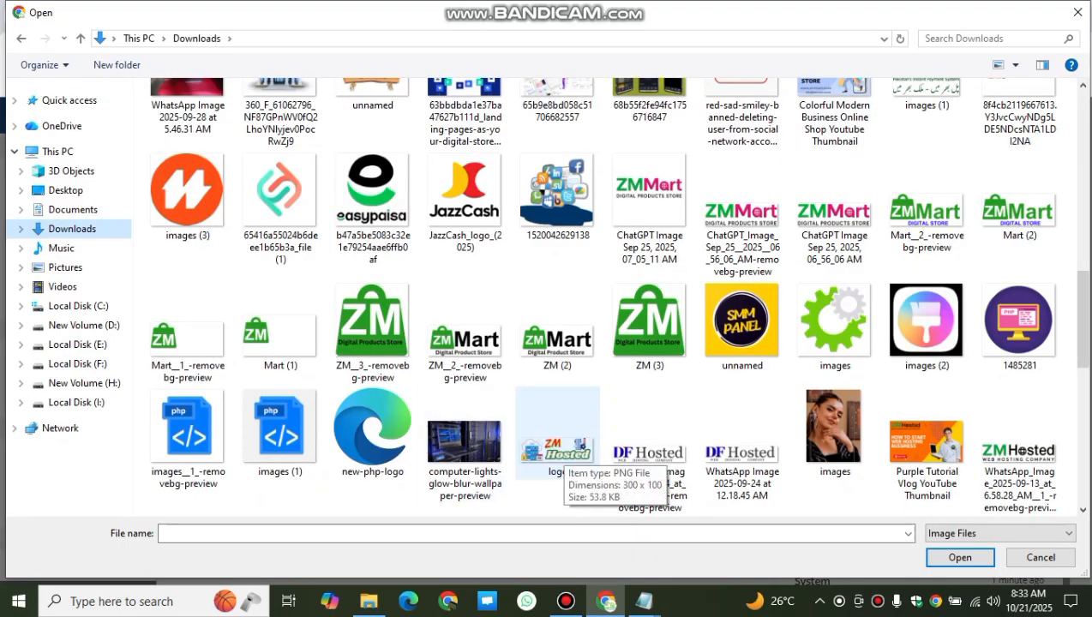
pyautogui.click(557, 433)
pyautogui.click(960, 558)
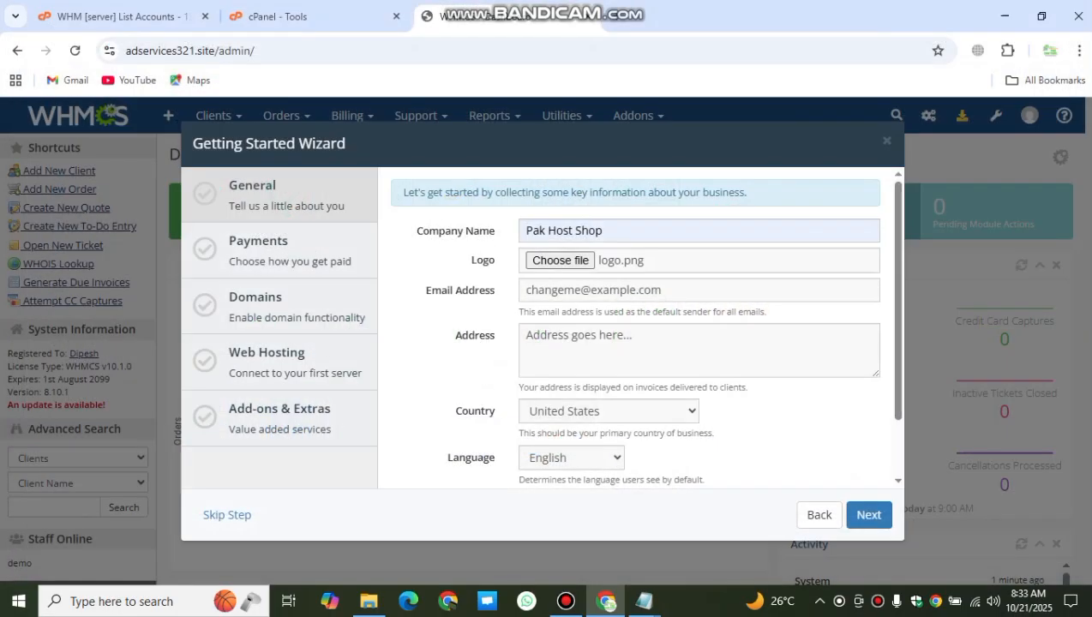
# Step: Check the default sender email and business address, then advance to the Payments step
pyautogui.click(561, 334)
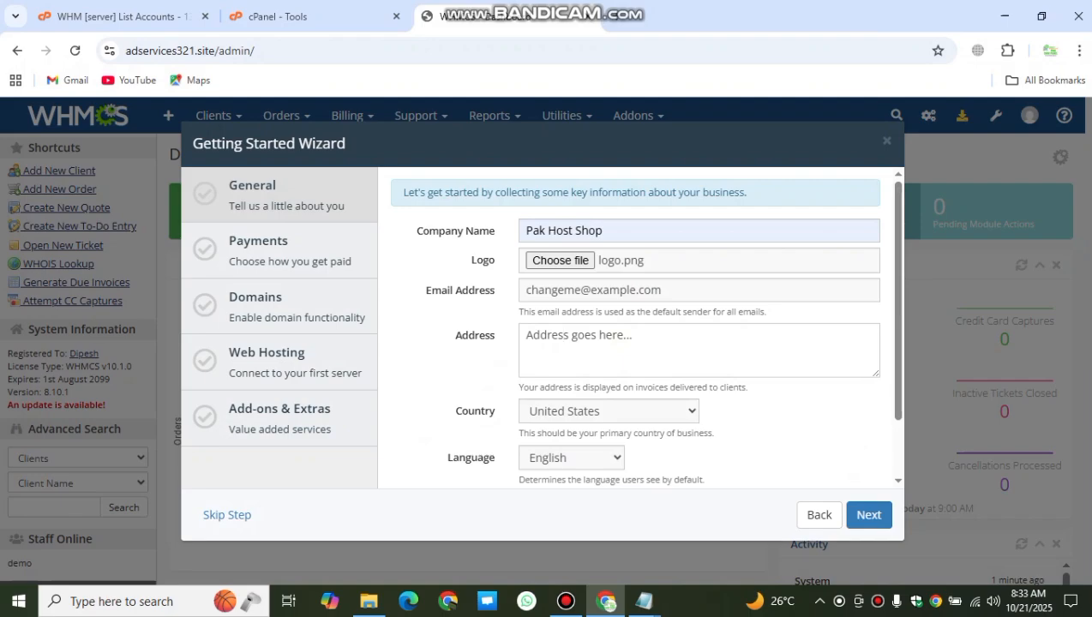
pyautogui.moveTo(661, 290); pyautogui.dragTo(525, 290)
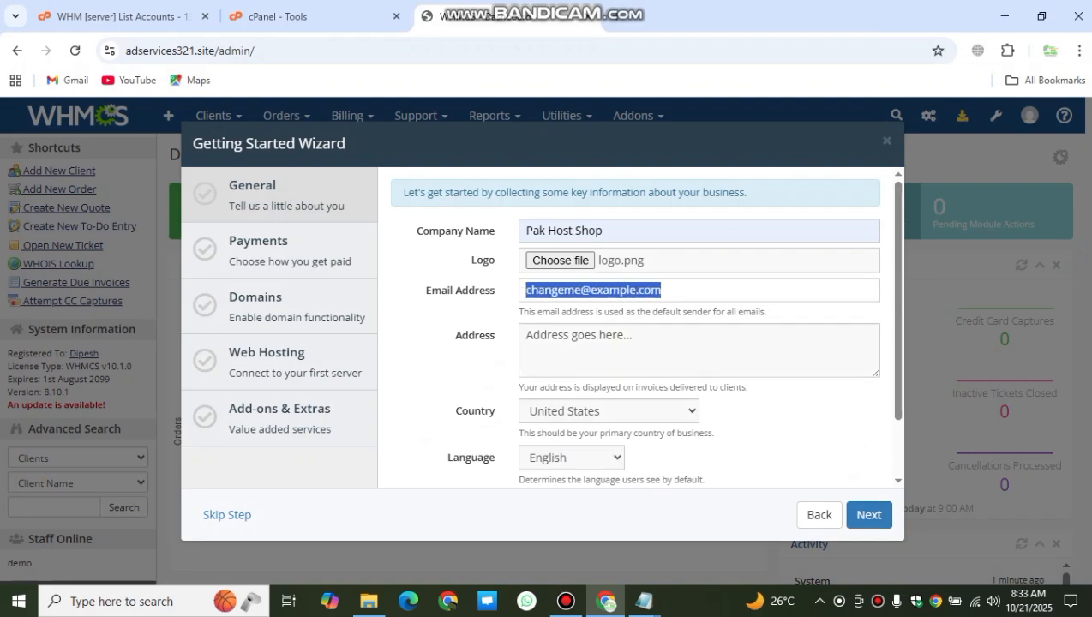
pyautogui.click(663, 289)
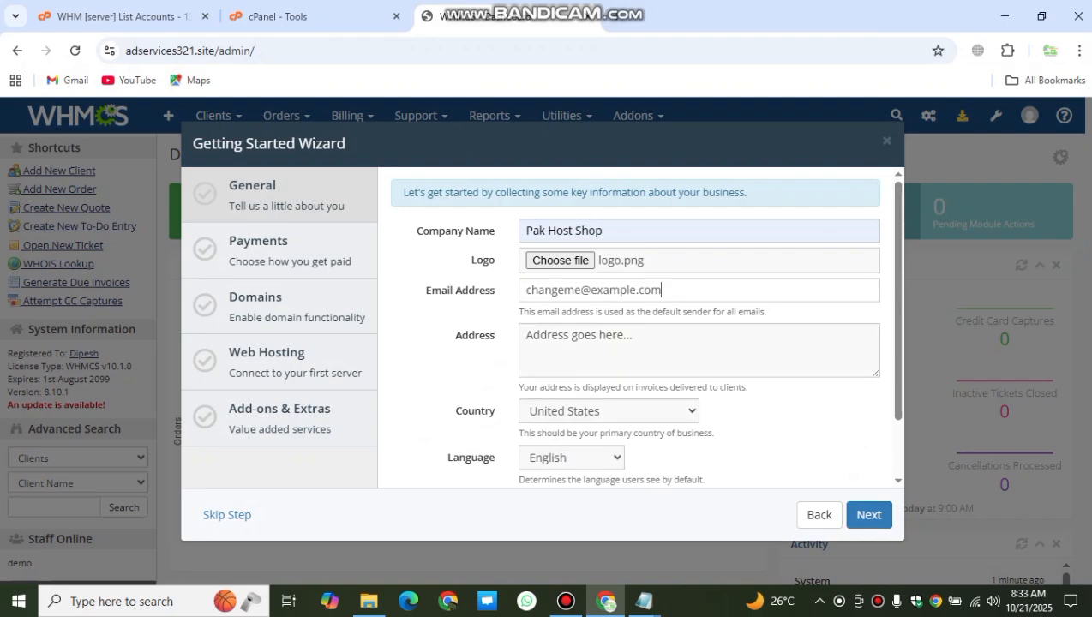
pyautogui.moveTo(632, 335); pyautogui.dragTo(525, 336)
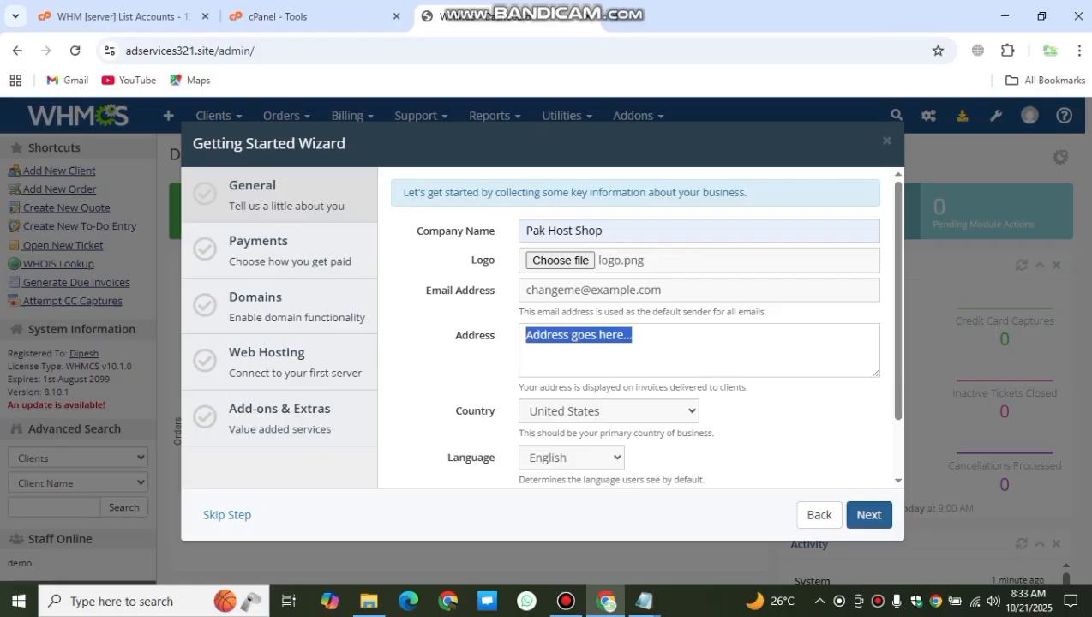
pyautogui.click(868, 514)
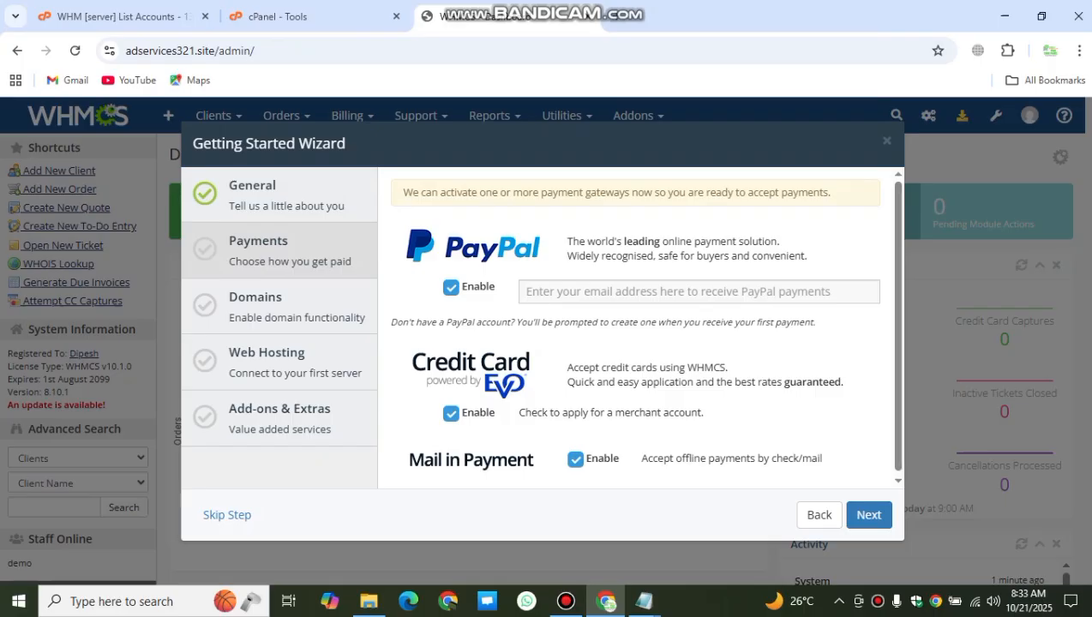
# Step: Disable the PayPal, Credit Card and Mail in Payment gateways and advance to Domains
pyautogui.click(451, 287)
pyautogui.click(451, 413)
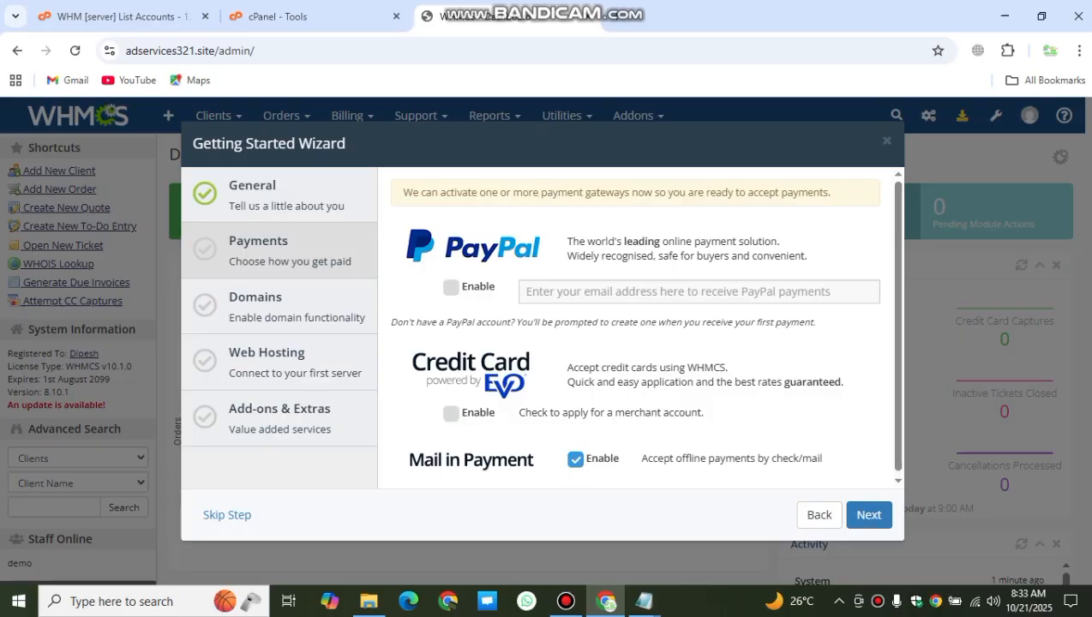
pyautogui.click(576, 459)
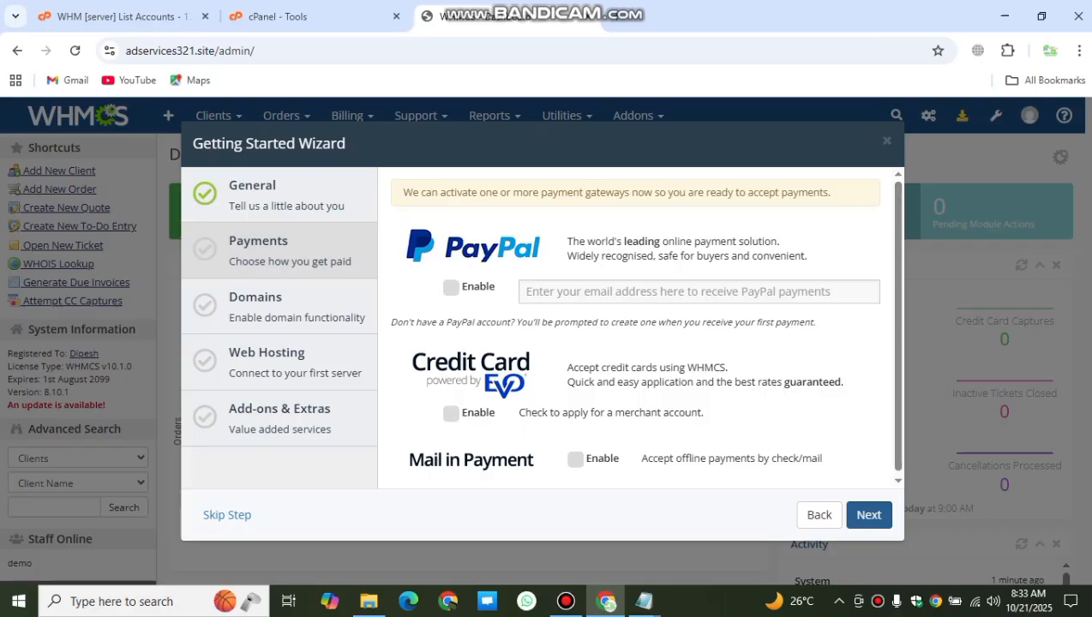
pyautogui.click(868, 514)
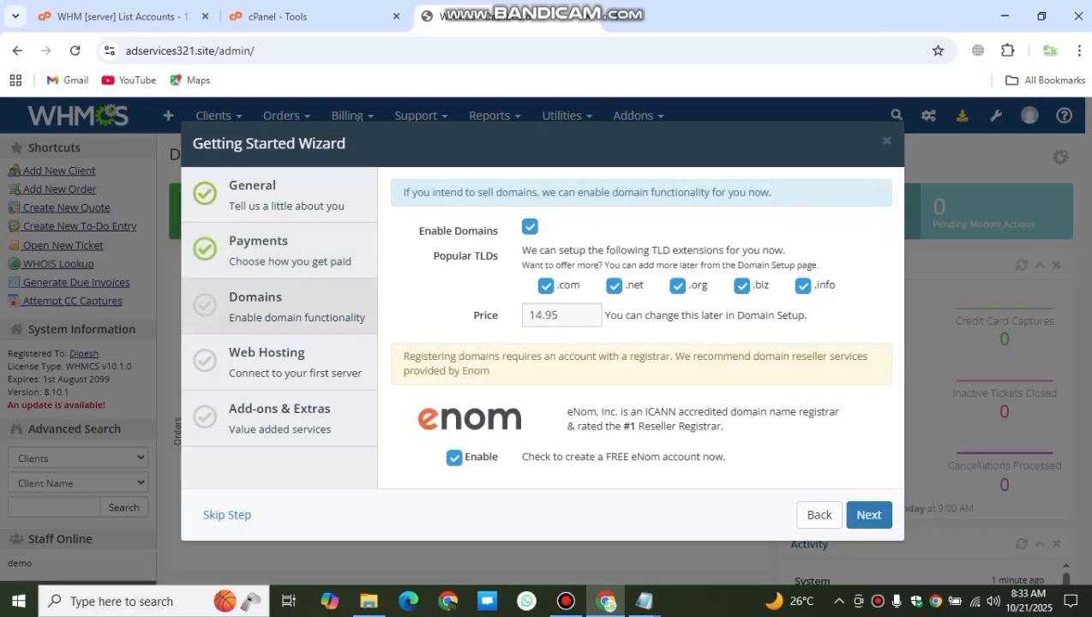
# Step: Skip the free eNom registrar account and advance to the Web Hosting step
pyautogui.click(454, 458)
pyautogui.click(868, 514)
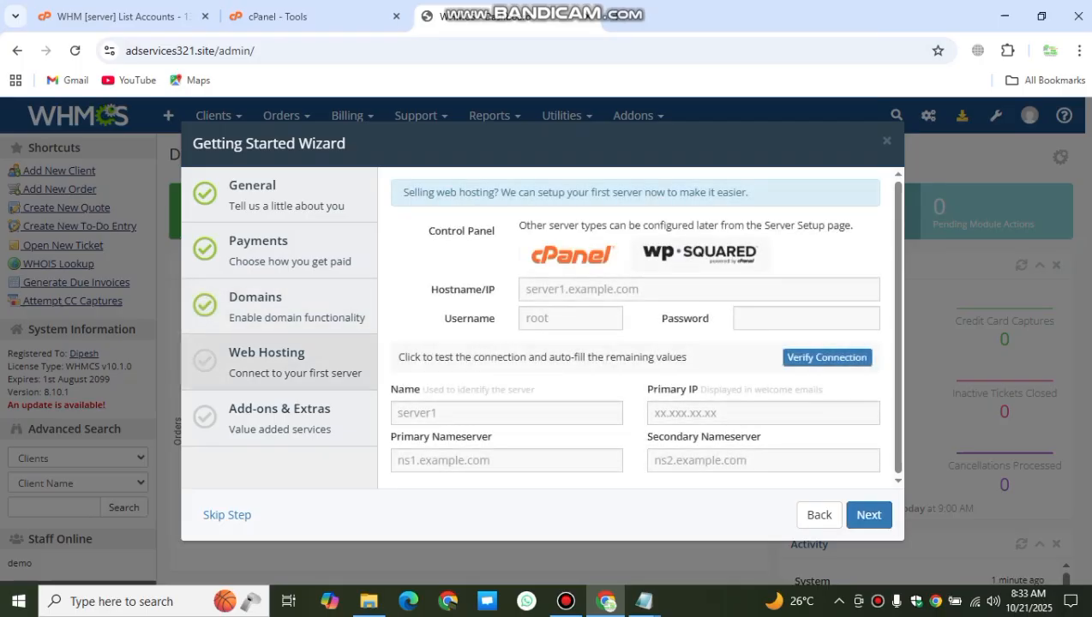
# Step: Select the reseller username in the Reseller Hosting Details notes in Notepad
pyautogui.moveTo(229, 373); pyautogui.dragTo(362, 372)
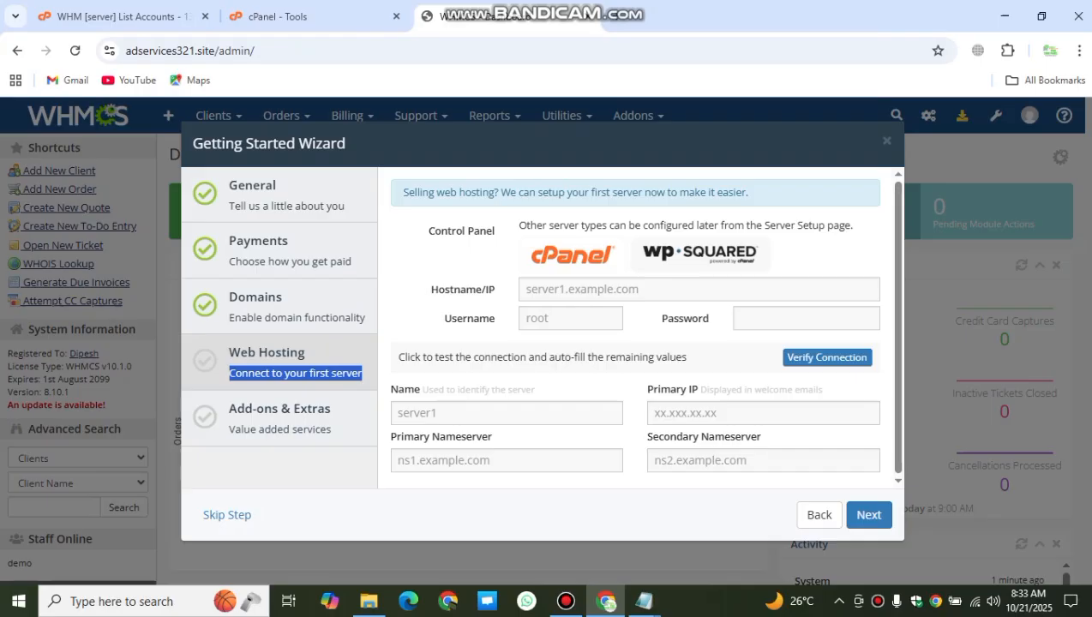
pyautogui.click(643, 601)
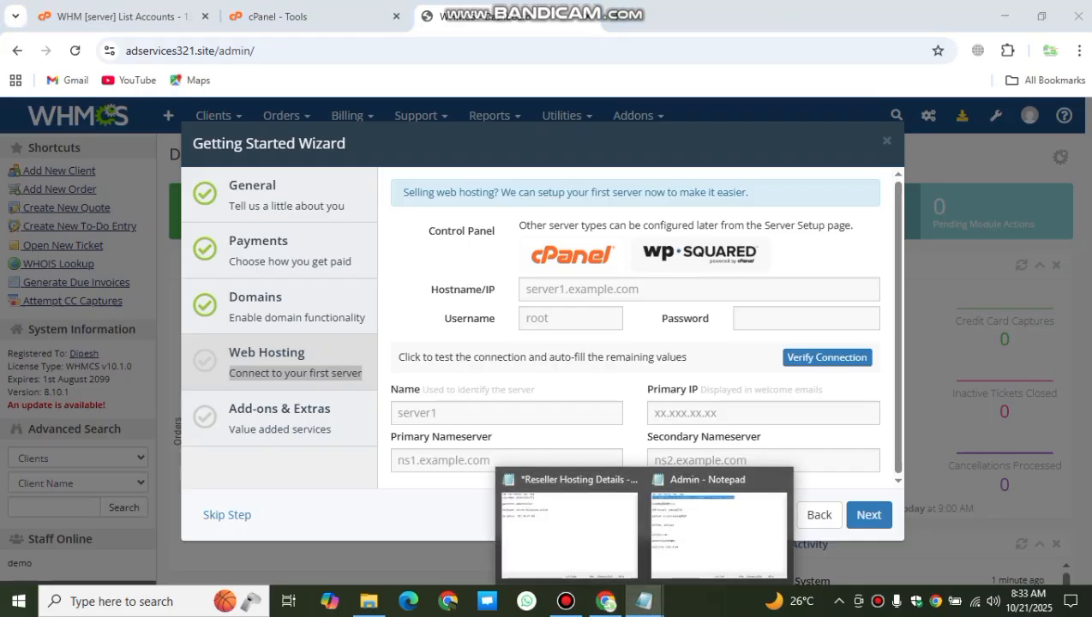
pyautogui.click(780, 479)
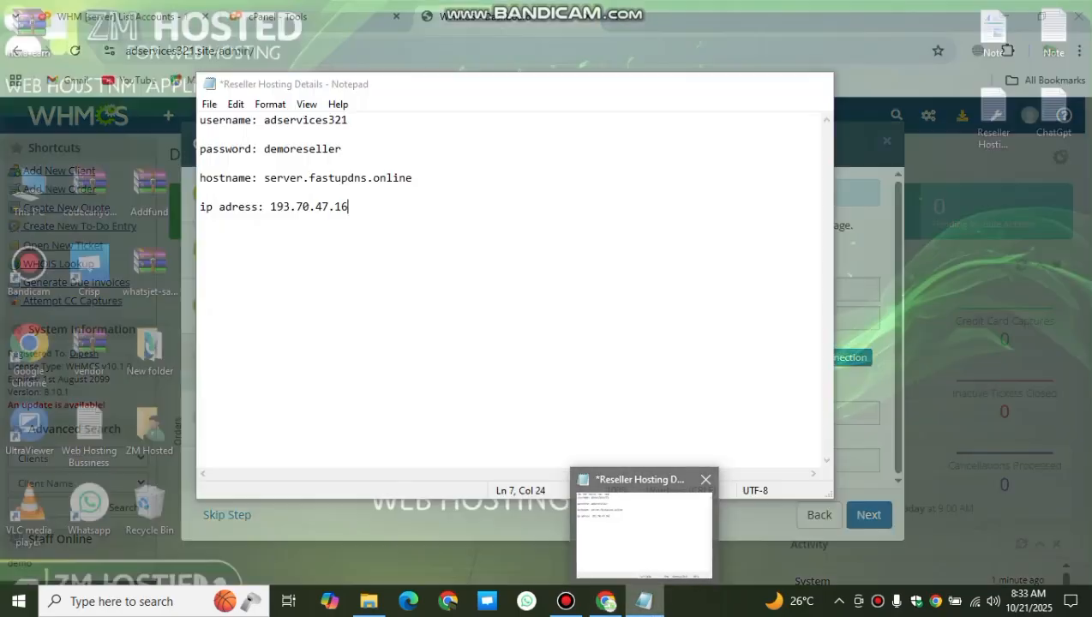
pyautogui.click(636, 522)
pyautogui.click(347, 127)
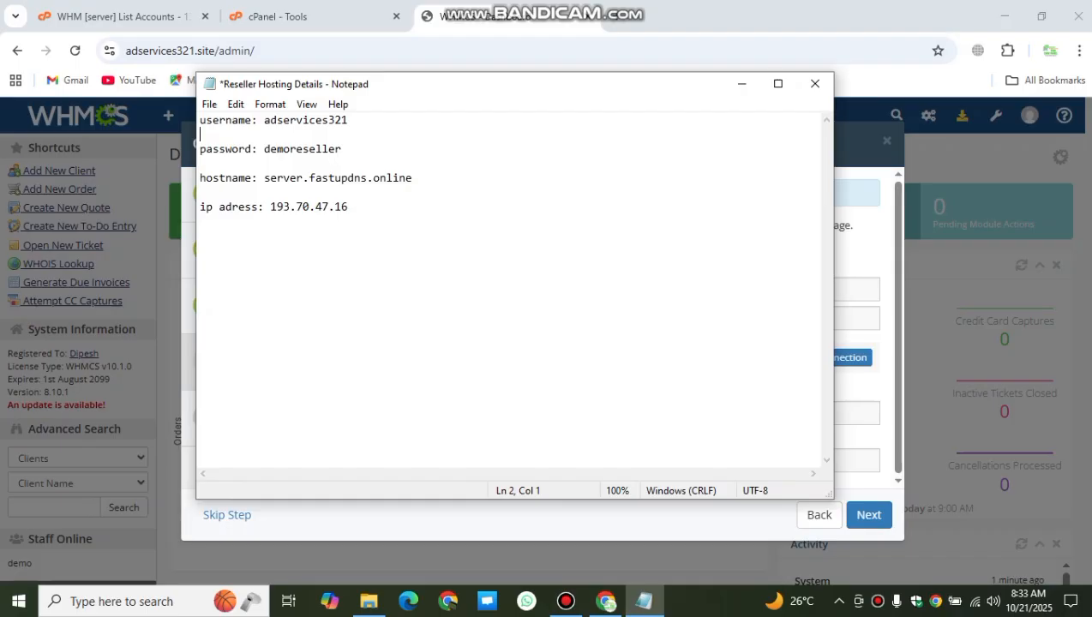
pyautogui.moveTo(348, 120); pyautogui.dragTo(264, 120)
pyautogui.hotkey('ctrl', 'c')
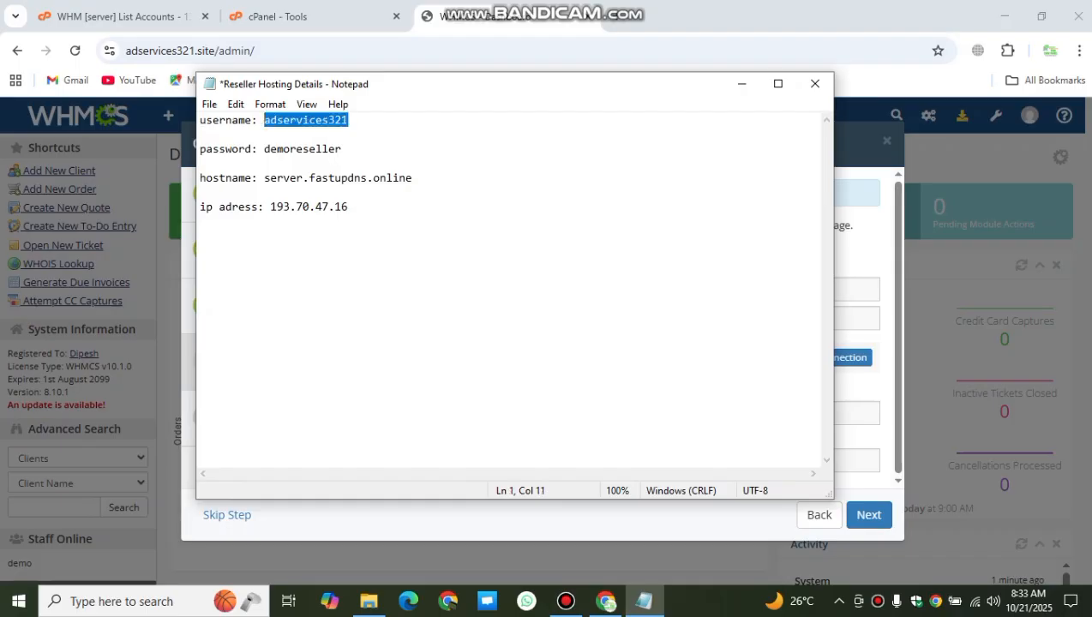
pyautogui.click(742, 83)
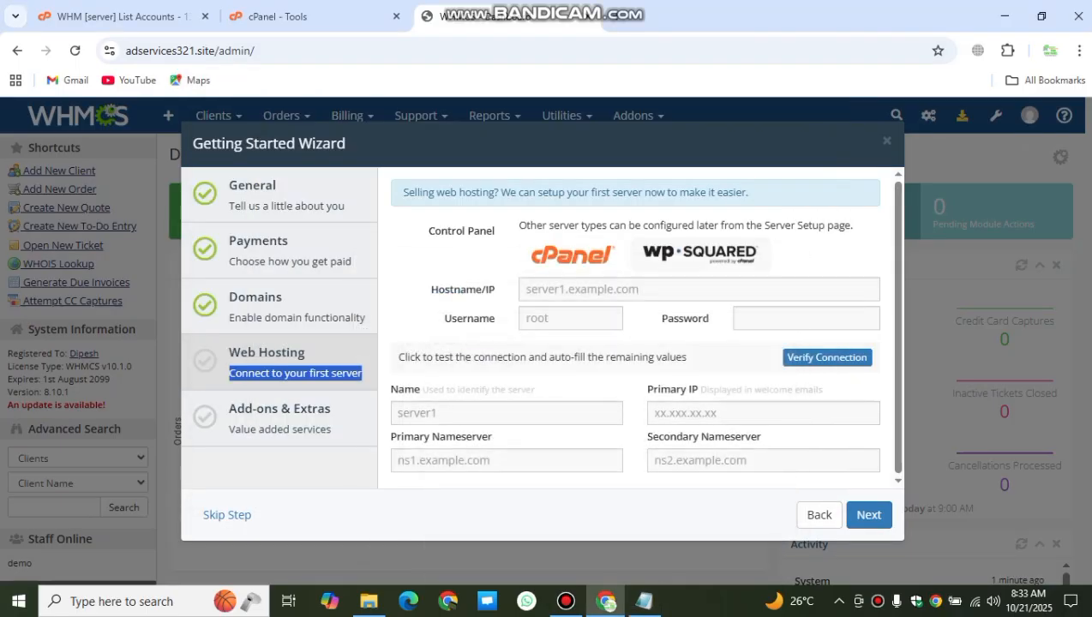
# Step: Clear a wrong autofilled value from the server Username field
pyautogui.click(570, 318)
pyautogui.hotkey('ctrl', 'v')
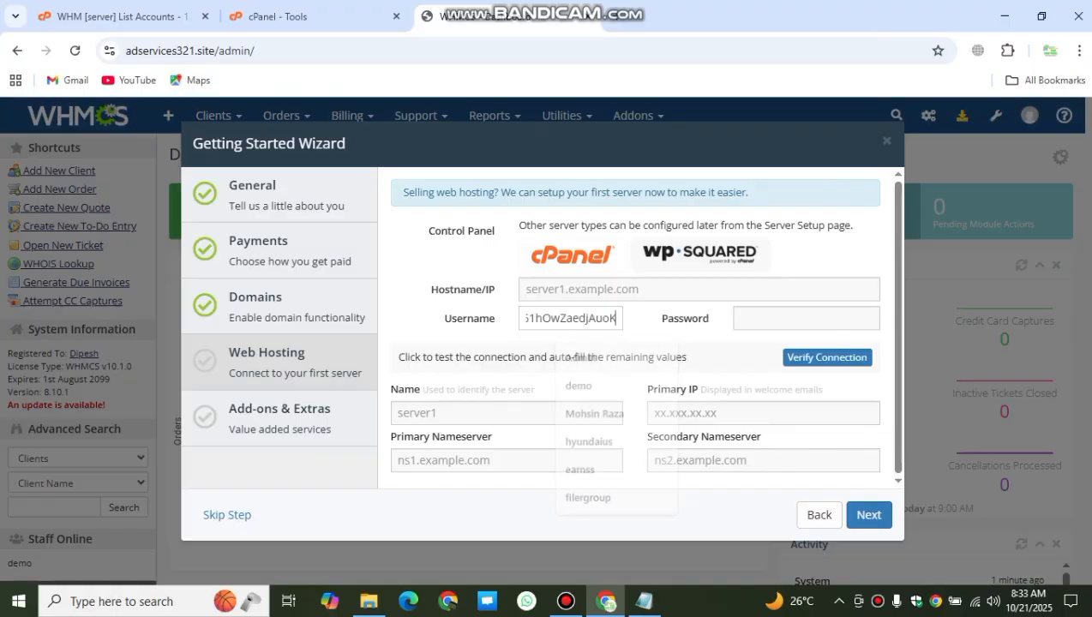
pyautogui.click(579, 318)
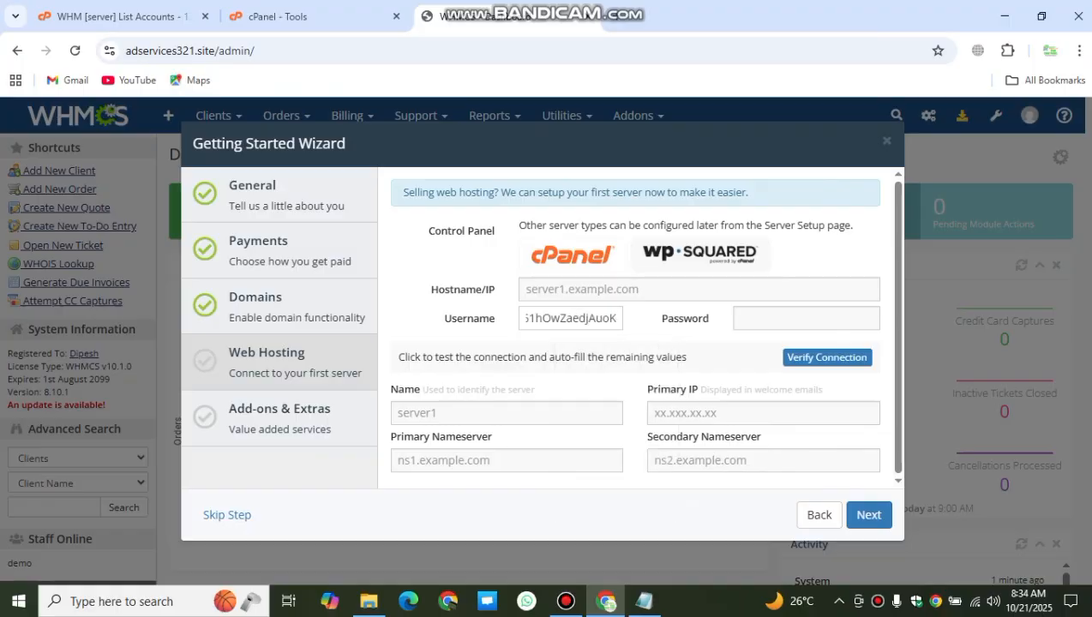
pyautogui.press('BackSpace')
pyautogui.press('BackSpace')
pyautogui.press('BackSpace')
pyautogui.press('BackSpace')
pyautogui.press('BackSpace')
pyautogui.press('BackSpace')
pyautogui.press('BackSpace')
pyautogui.press('BackSpace')
pyautogui.press('BackSpace')
pyautogui.press('BackSpace')
pyautogui.press('BackSpace')
pyautogui.press('BackSpace')
pyautogui.press('BackSpace')
pyautogui.press('BackSpace')
pyautogui.press('BackSpace')
pyautogui.press('BackSpace')
pyautogui.press('BackSpace')
pyautogui.press('BackSpace')
pyautogui.press('BackSpace')
pyautogui.press('BackSpace')
pyautogui.press('BackSpace')
pyautogui.hotkey('ctrl', 'a')
pyautogui.press('BackSpace')
# Step: Paste the reseller username into the Username field and enter the server password
pyautogui.click(644, 601)
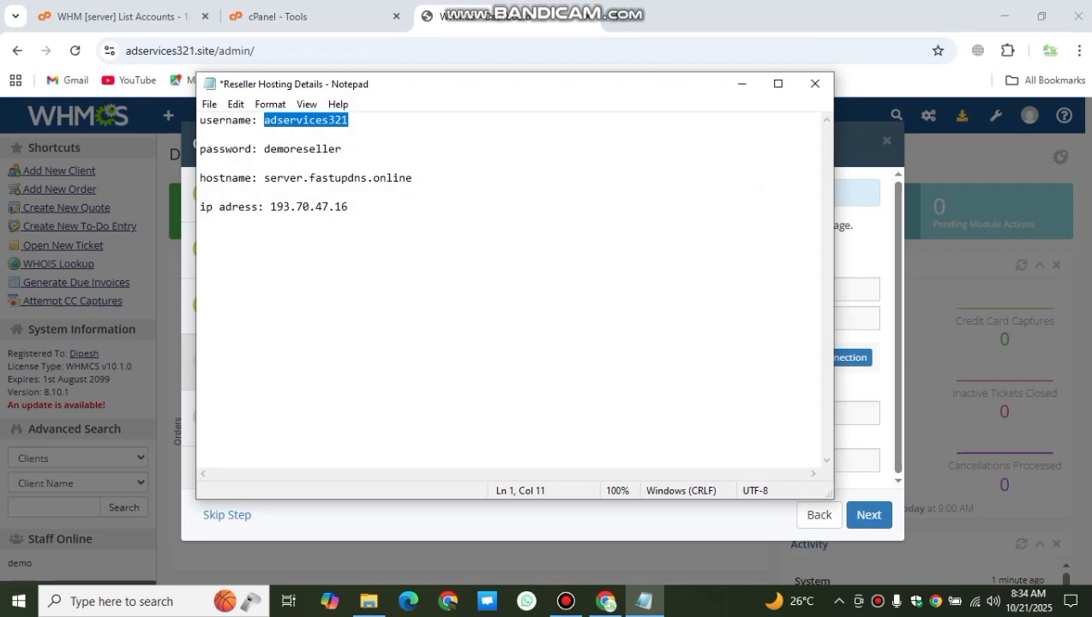
pyautogui.click(858, 318)
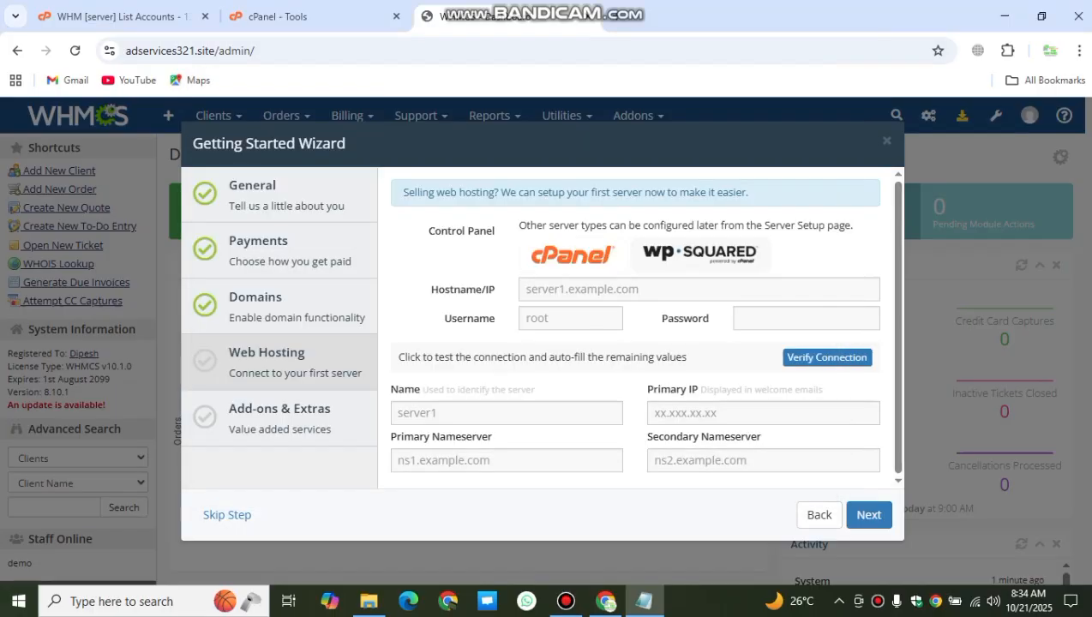
pyautogui.click(571, 318)
pyautogui.hotkey('ctrl', 'v')
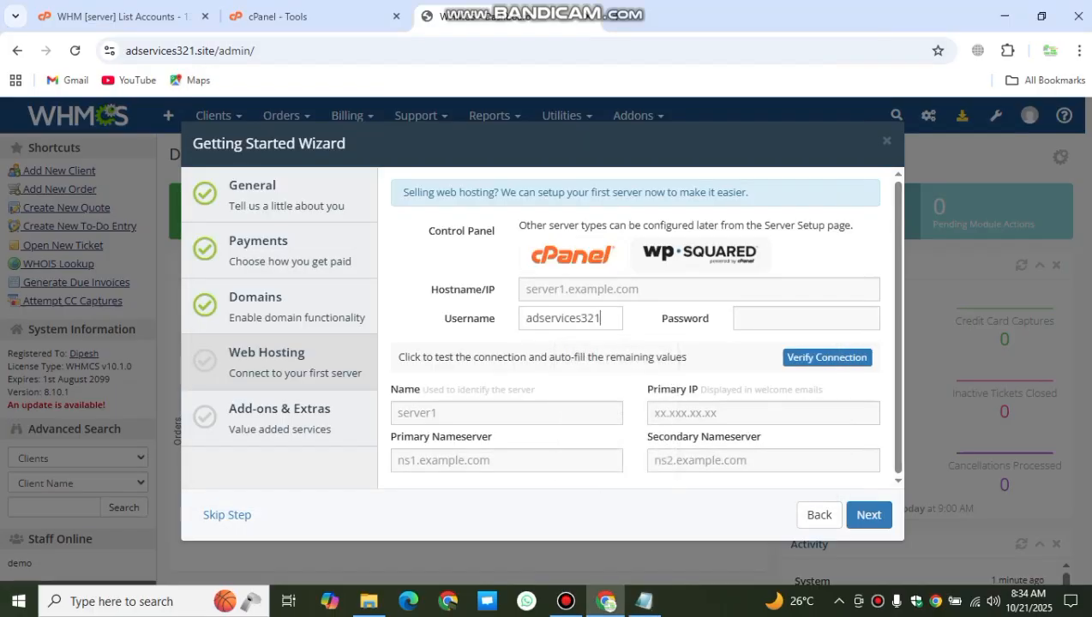
pyautogui.click(797, 318)
pyautogui.write('•••••')
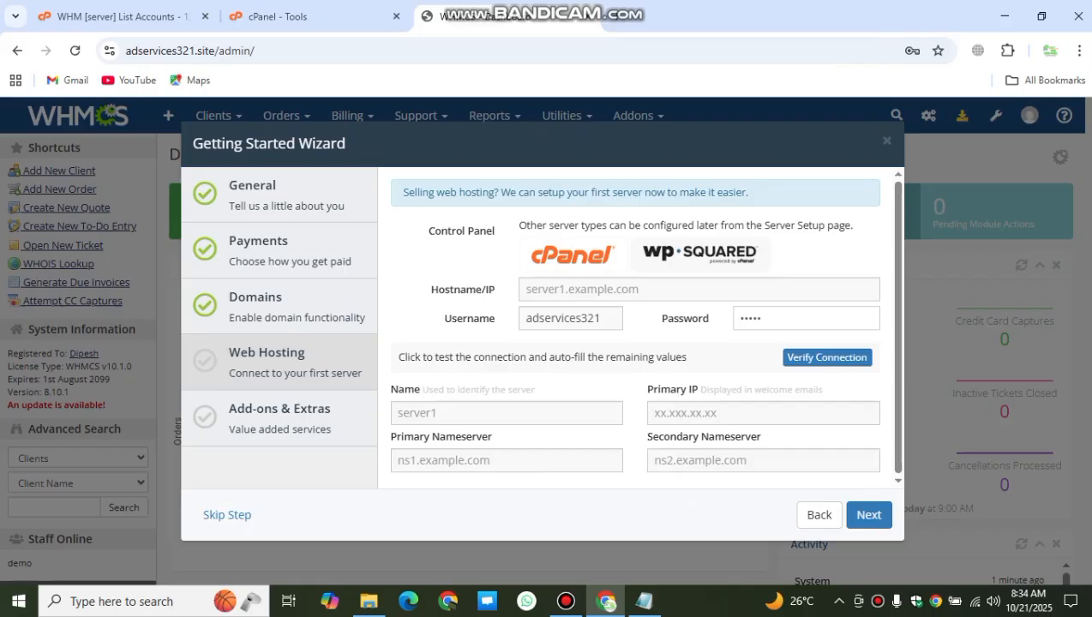
pyautogui.write('•••••••')
# Step: Remove four stale entries, including contaboserver, from the Hostname field's suggestions
pyautogui.click(634, 290)
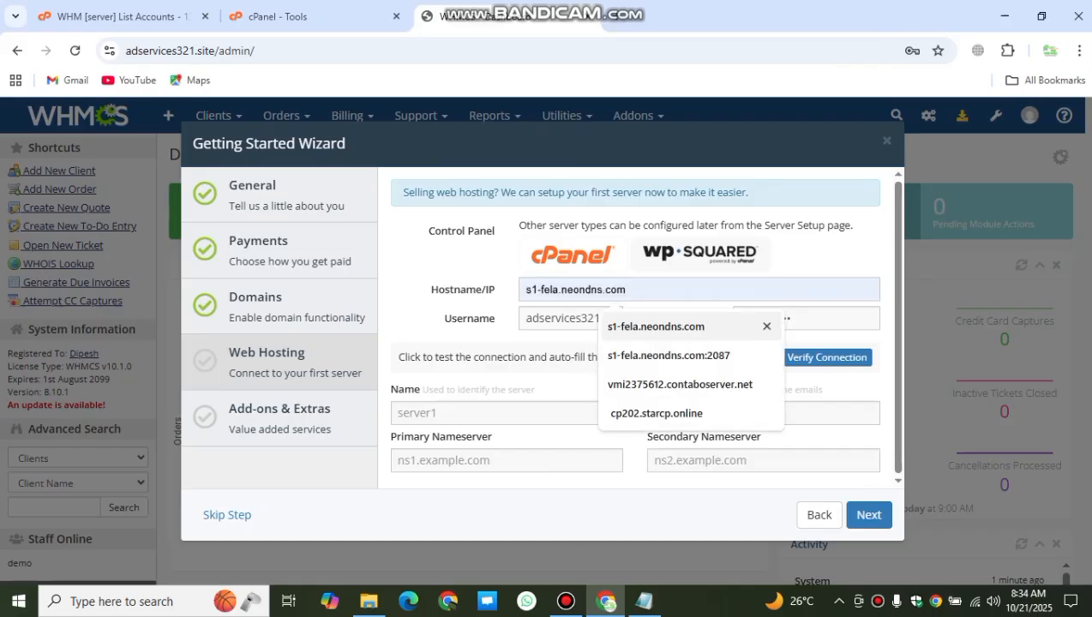
pyautogui.click(767, 326)
pyautogui.click(767, 327)
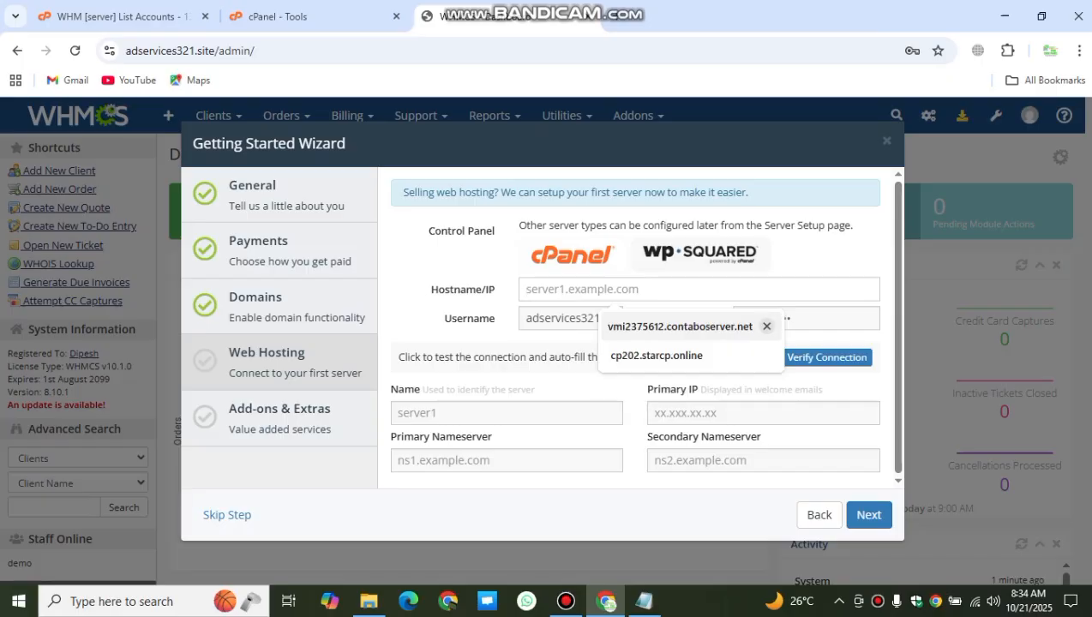
pyautogui.click(766, 326)
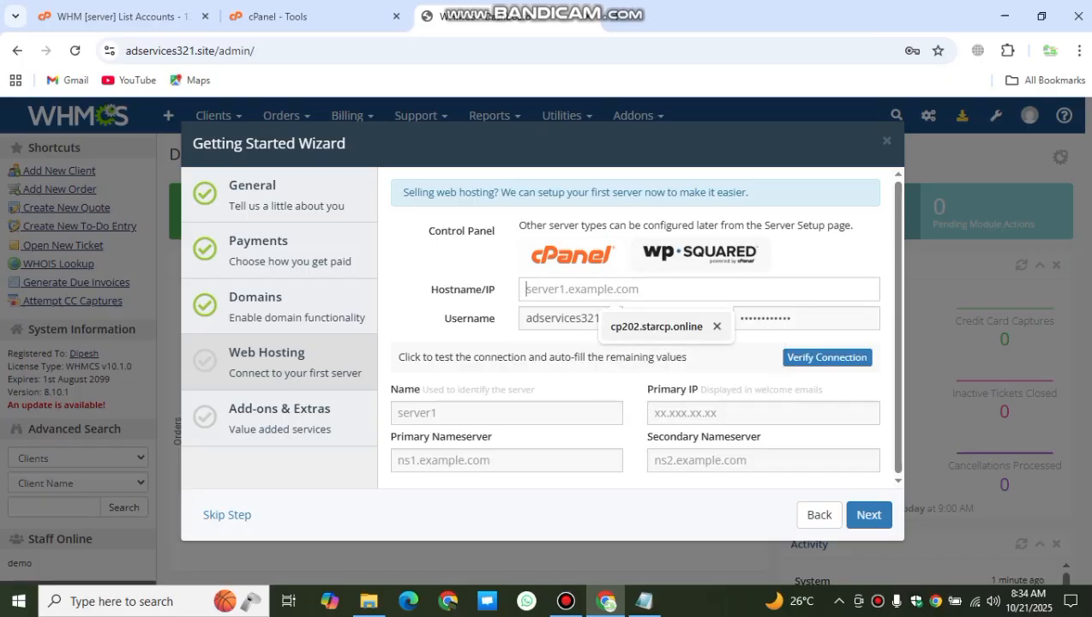
pyautogui.click(716, 326)
# Step: Select the server hostname in the notes and clear the Hostname field's wrong value
pyautogui.click(643, 601)
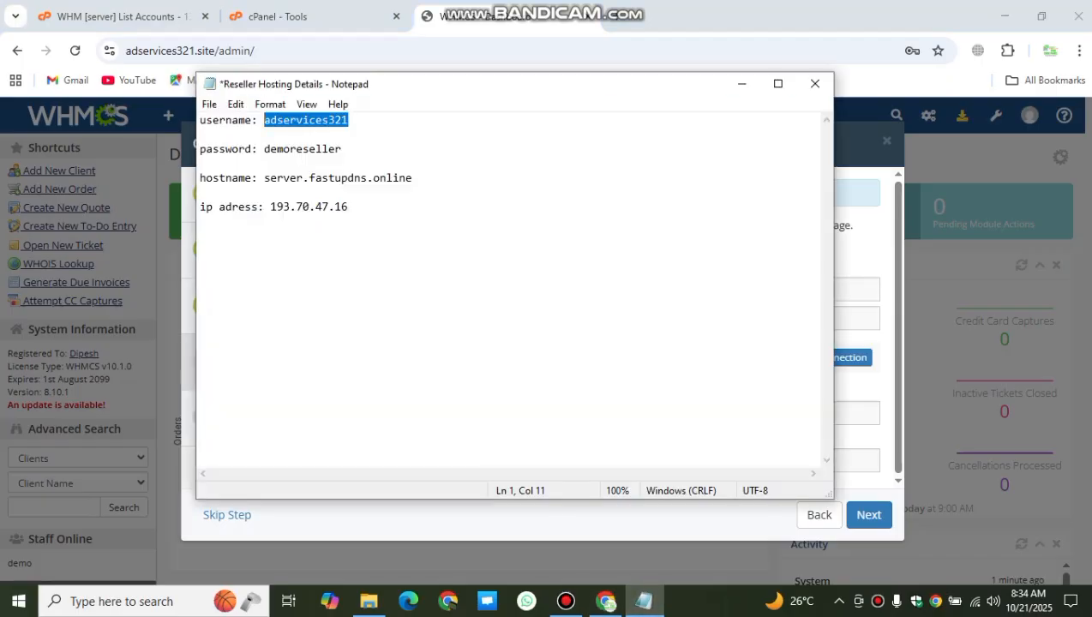
pyautogui.moveTo(413, 178); pyautogui.dragTo(264, 178)
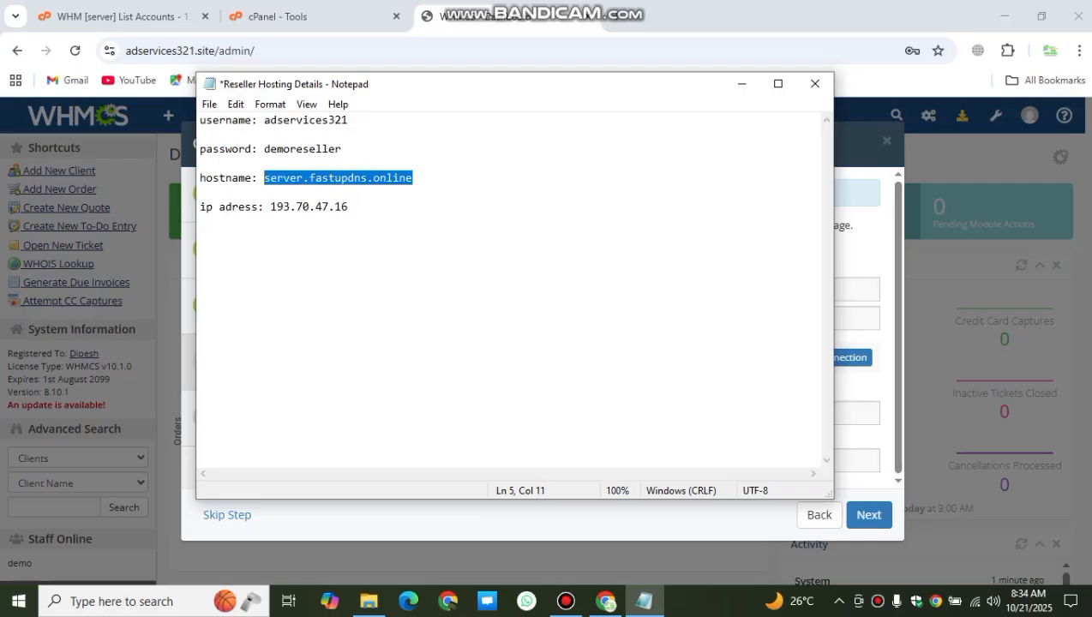
pyautogui.hotkey('alt', 'Tab')
pyautogui.click(699, 290)
pyautogui.hotkey('ctrl', 'v')
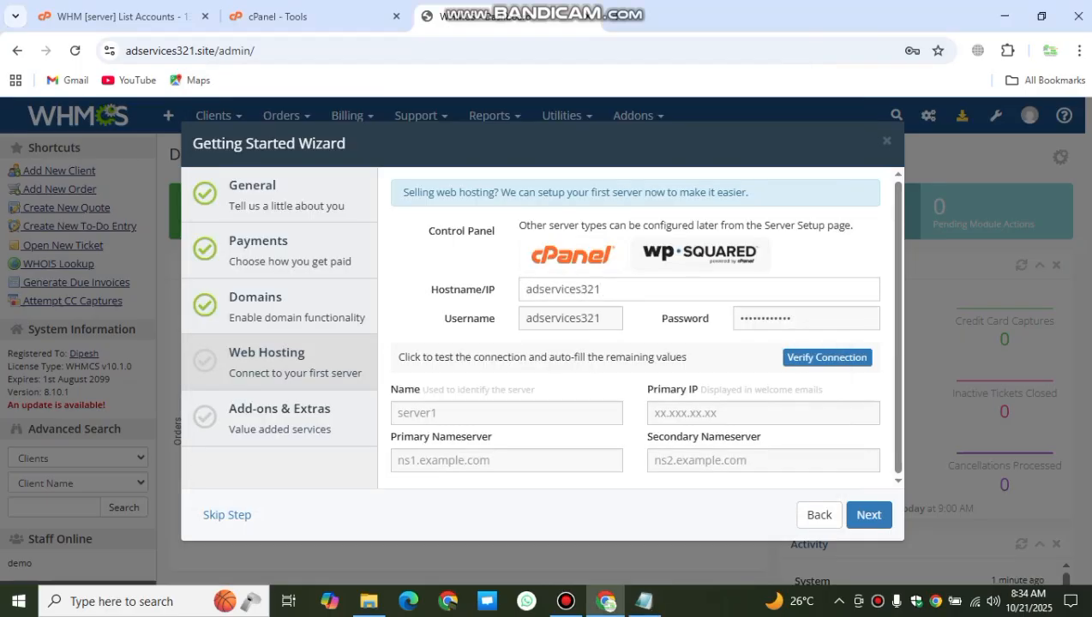
pyautogui.hotkey('ctrl', 'a')
pyautogui.press('BackSpace')
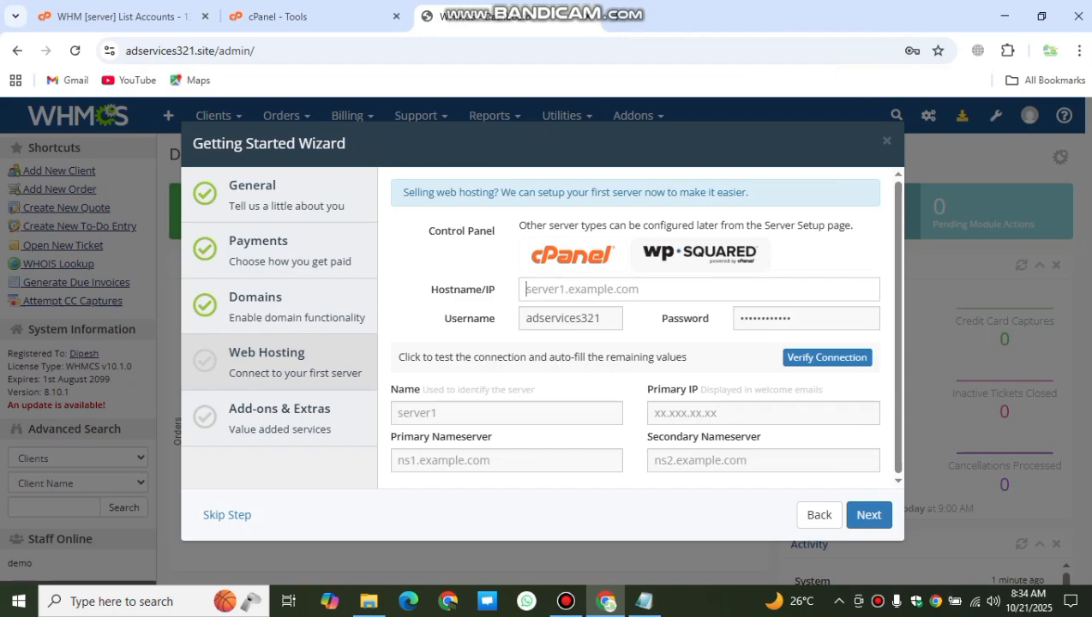
# Step: Copy server.fastupdns.online from the notes and paste it into the Hostname field
pyautogui.click(644, 601)
pyautogui.moveTo(413, 178); pyautogui.dragTo(264, 177)
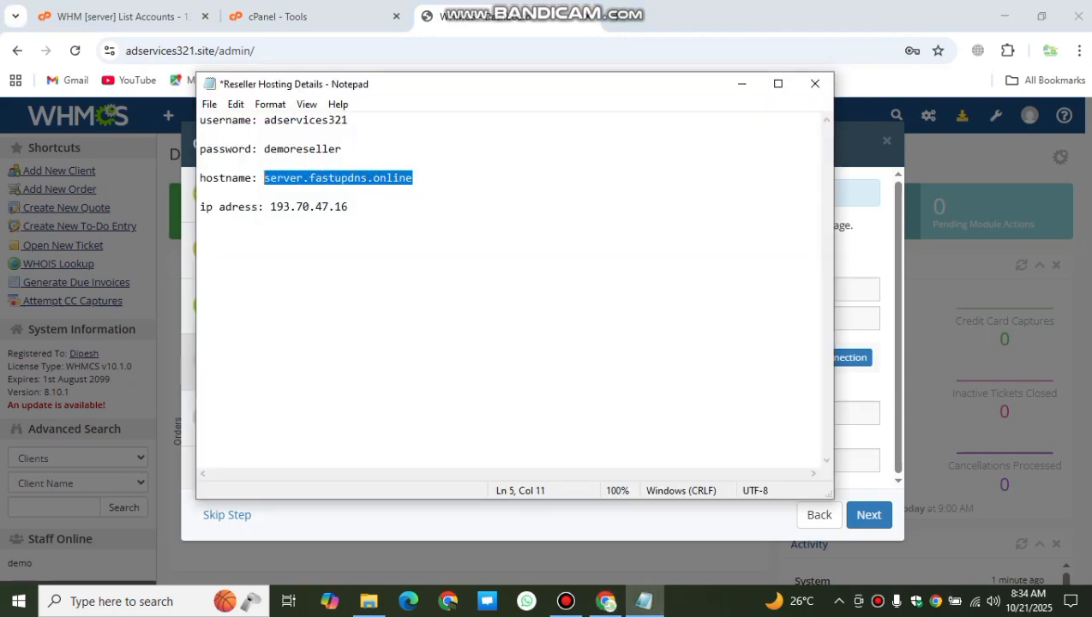
pyautogui.rightClick(264, 178)
pyautogui.click(304, 233)
pyautogui.click(843, 291)
pyautogui.rightClick(835, 292)
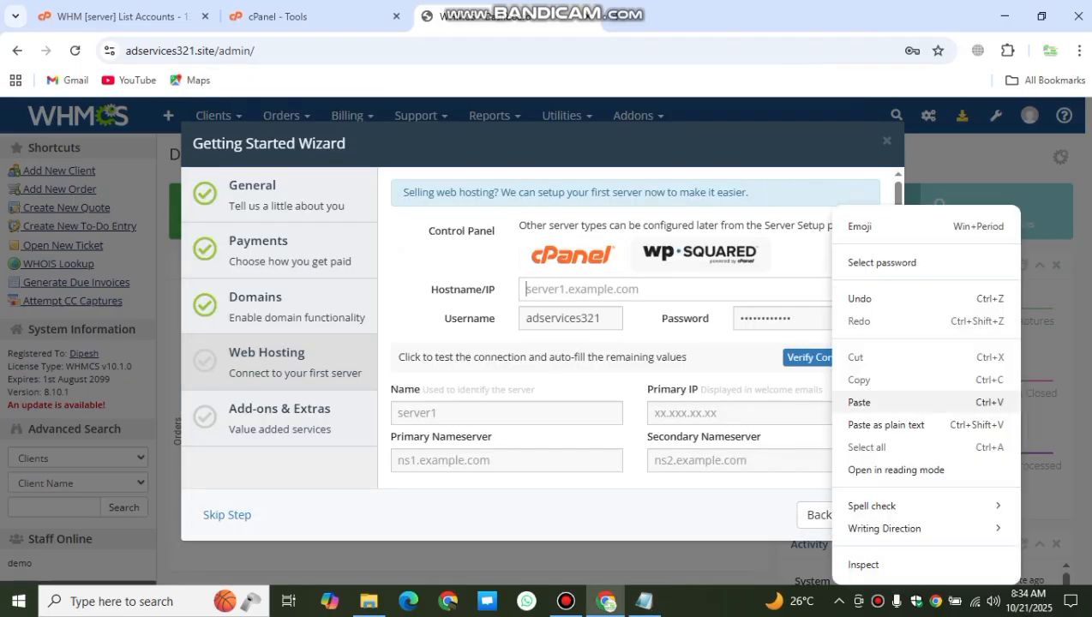
pyautogui.click(859, 402)
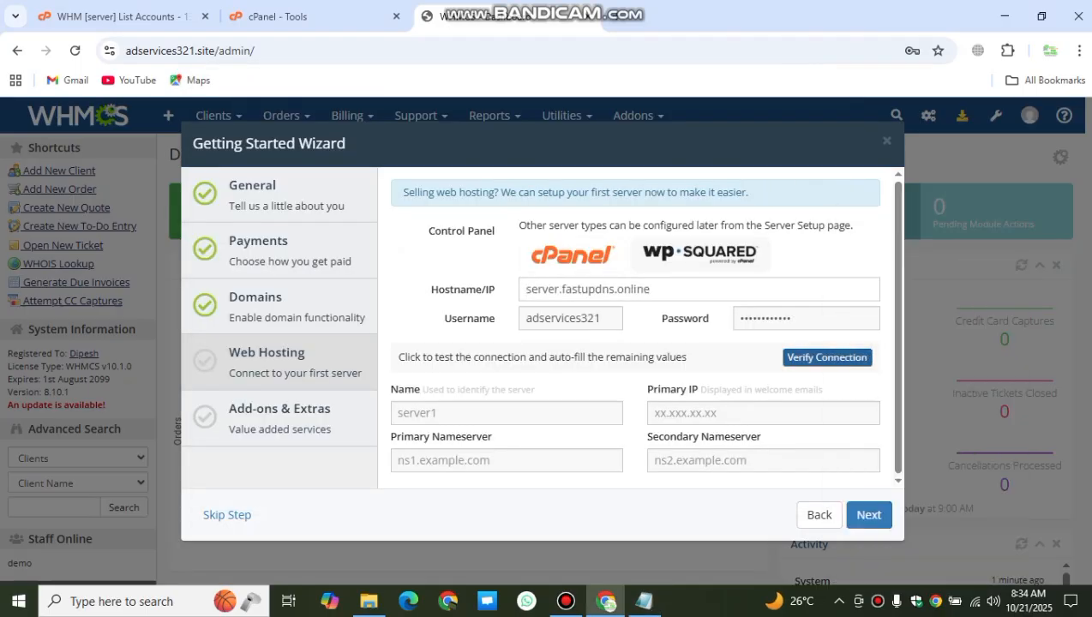
# Step: Verify the connection and confirm the auto-filled primary IP 193.70.47.16 matches the notes
pyautogui.click(827, 357)
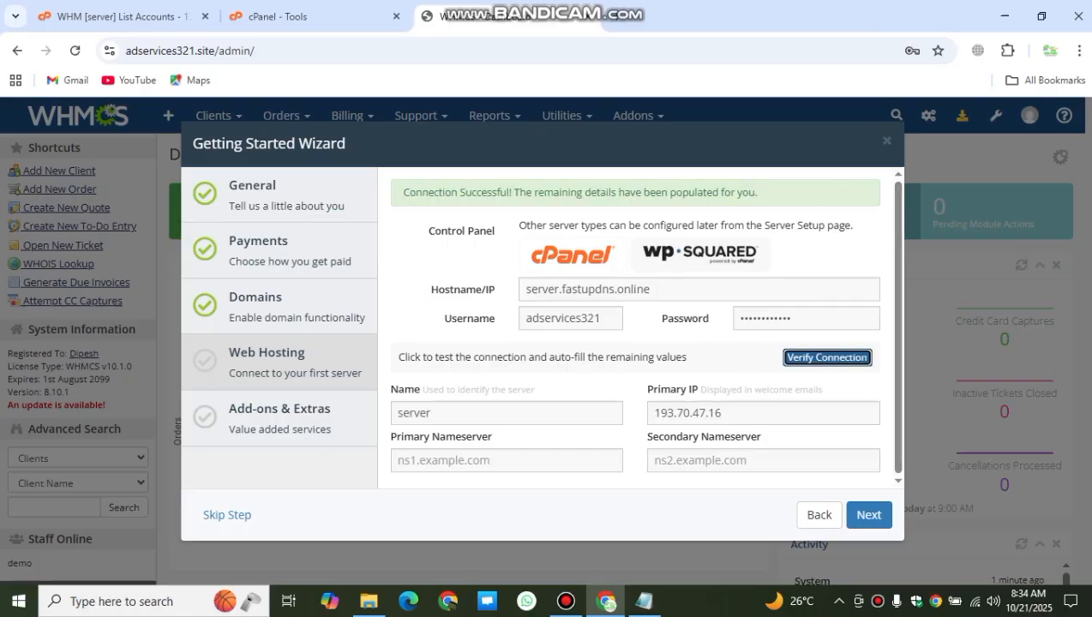
pyautogui.moveTo(403, 192); pyautogui.dragTo(758, 192)
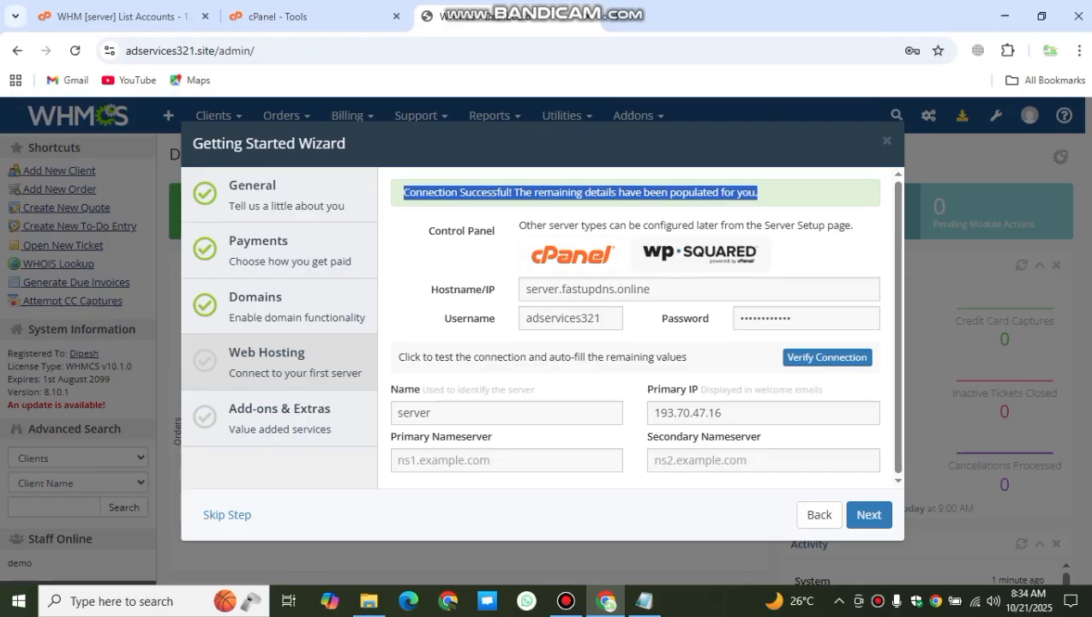
pyautogui.moveTo(714, 413); pyautogui.dragTo(578, 413)
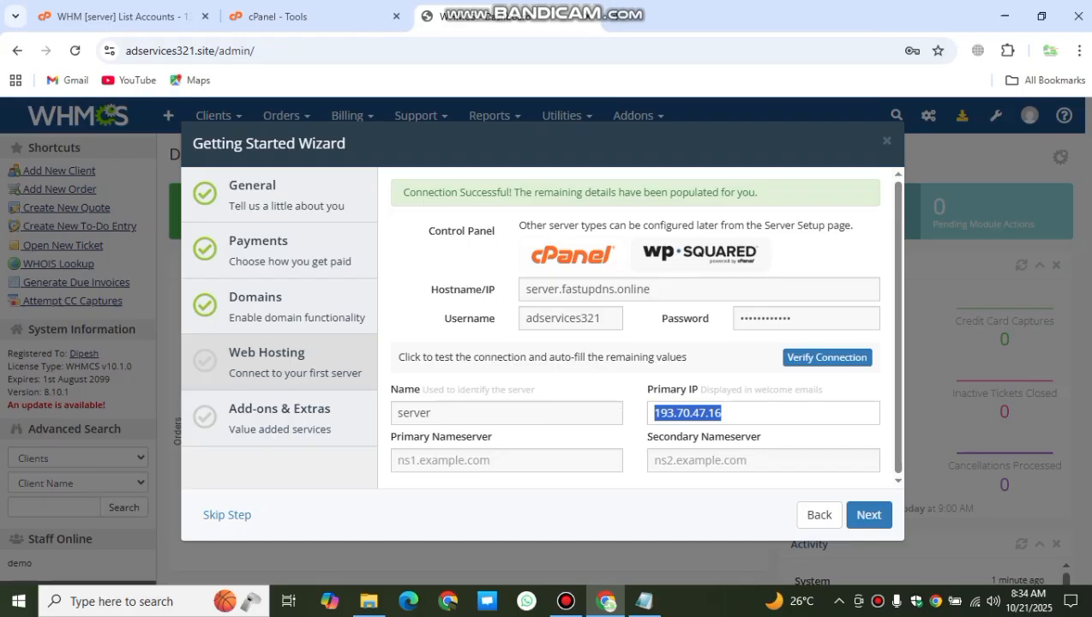
pyautogui.click(725, 413)
pyautogui.click(644, 601)
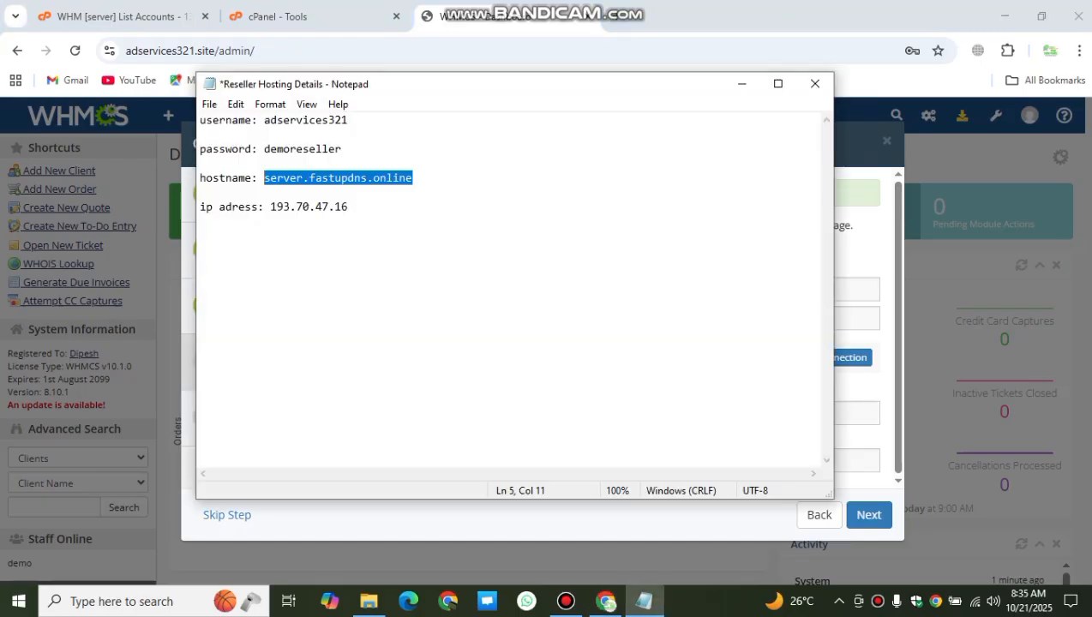
pyautogui.moveTo(348, 206); pyautogui.dragTo(271, 207)
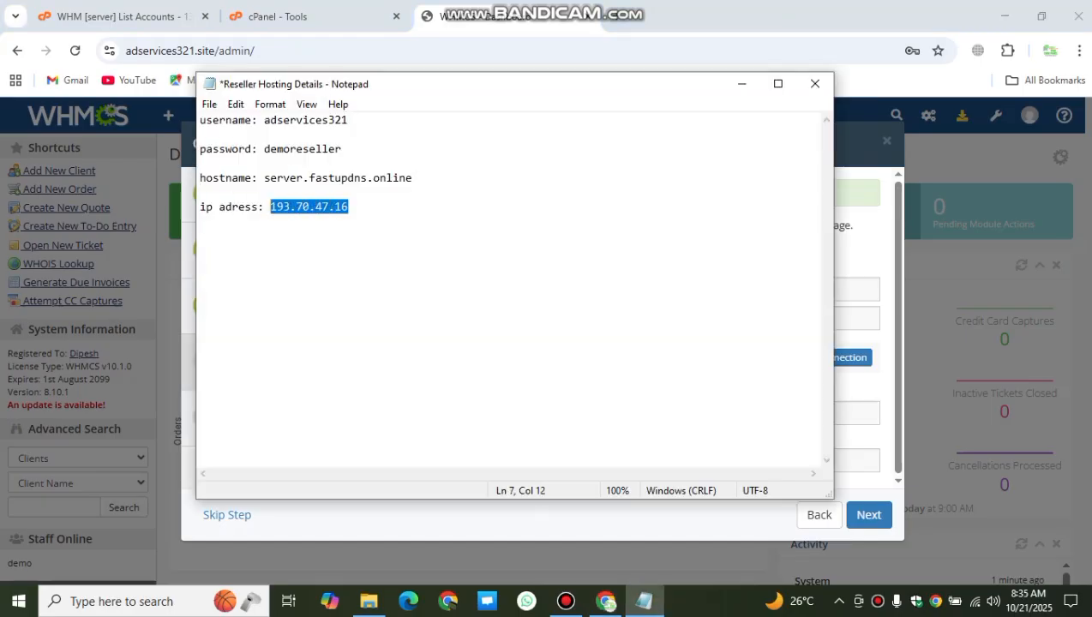
pyautogui.click(743, 83)
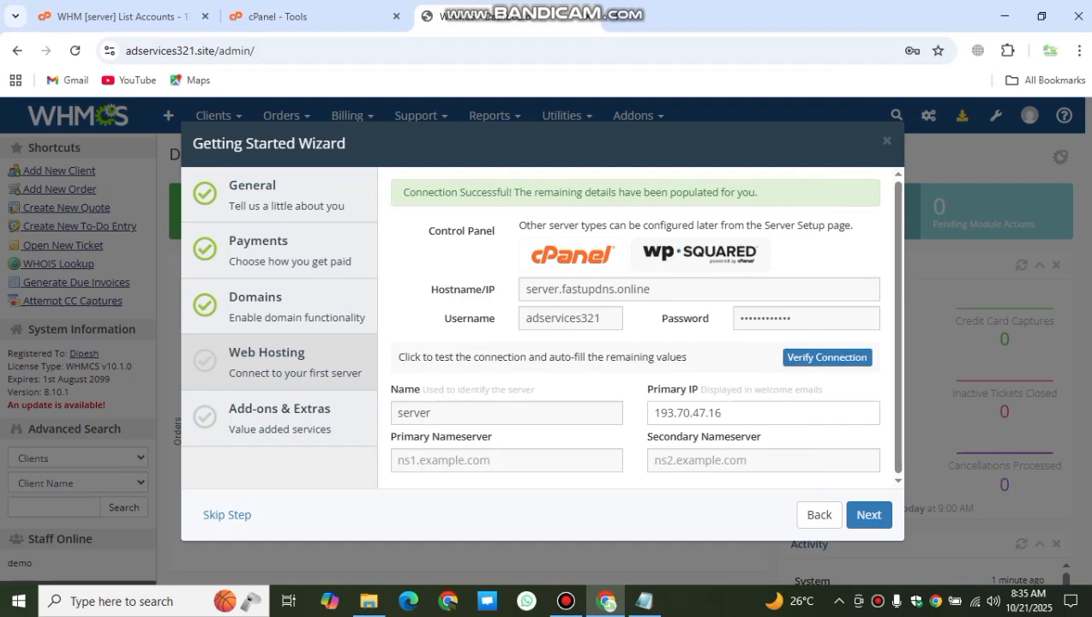
# Step: Advance past the Web Hosting and Add-ons & Extras steps and finish the wizard
pyautogui.click(869, 516)
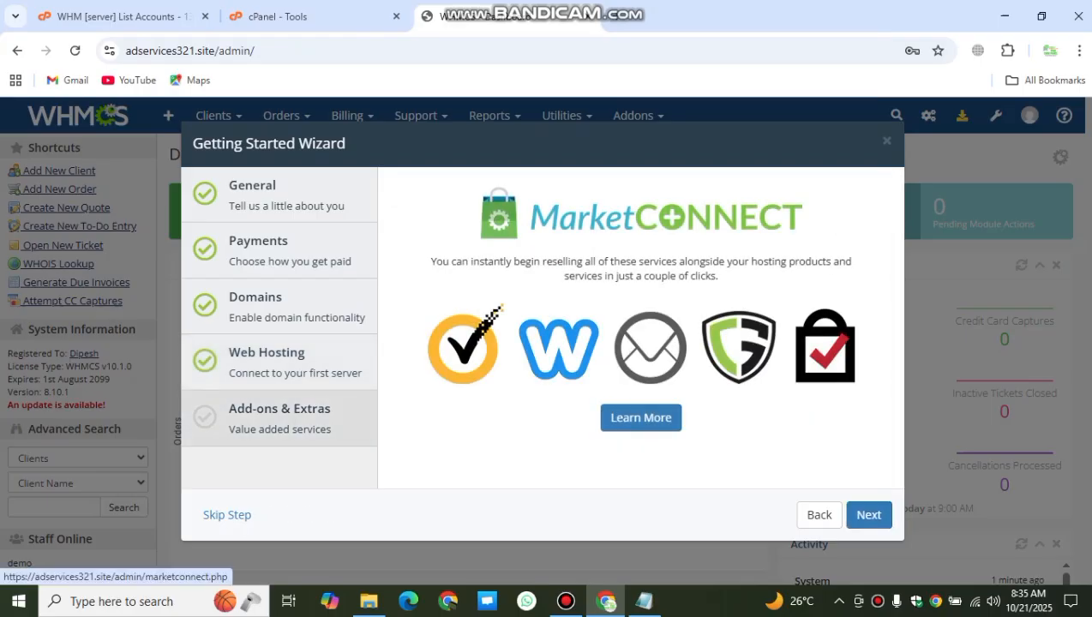
pyautogui.click(870, 515)
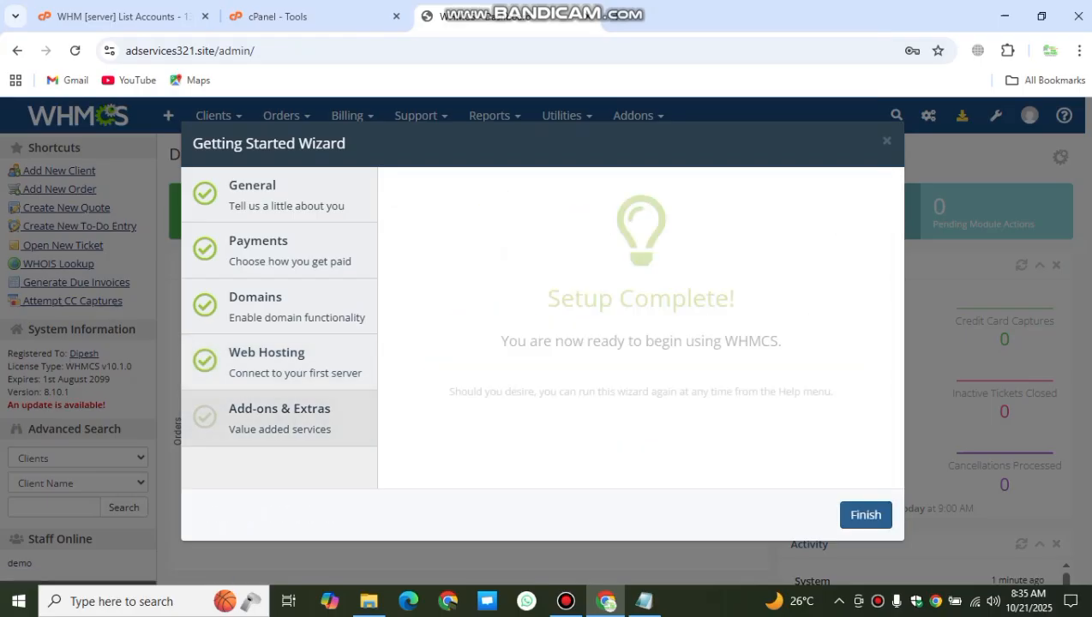
pyautogui.click(866, 514)
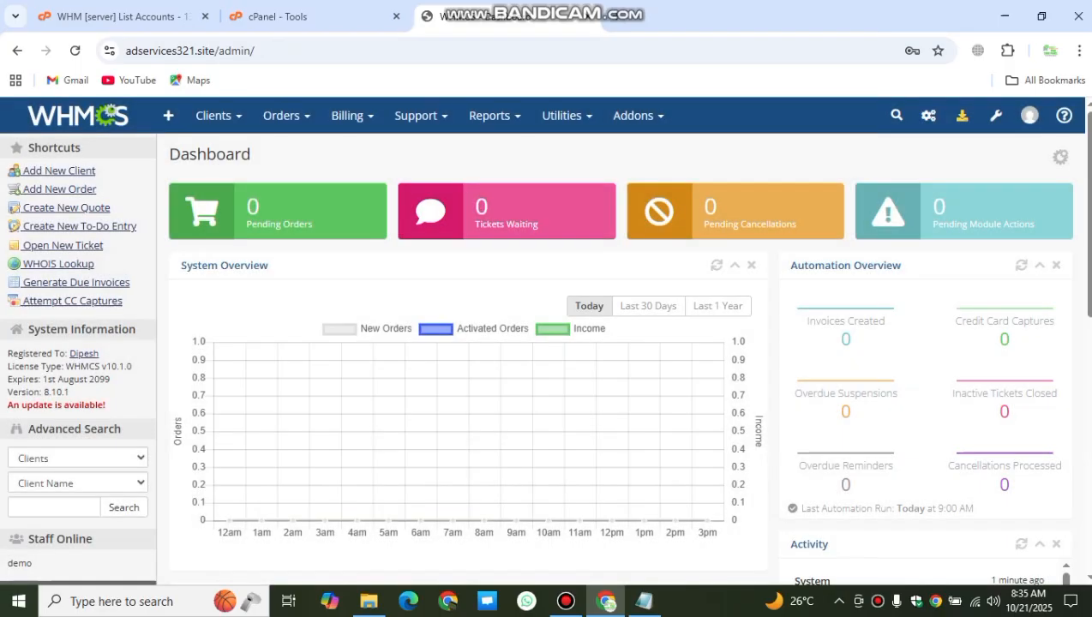
pyautogui.moveTo(616, 6)
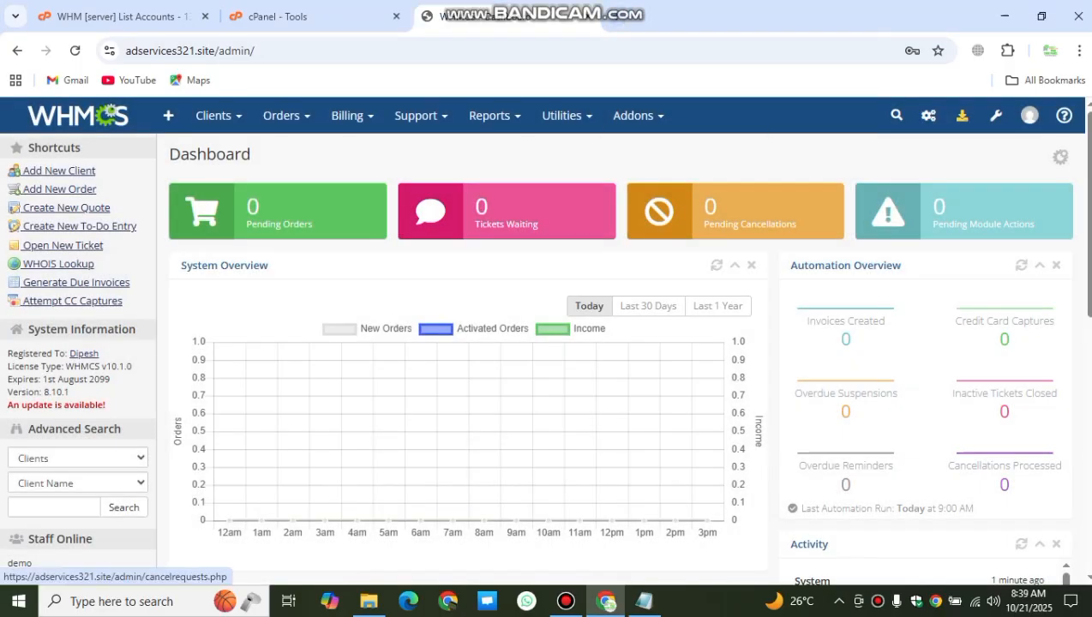
pyautogui.click(995, 115)
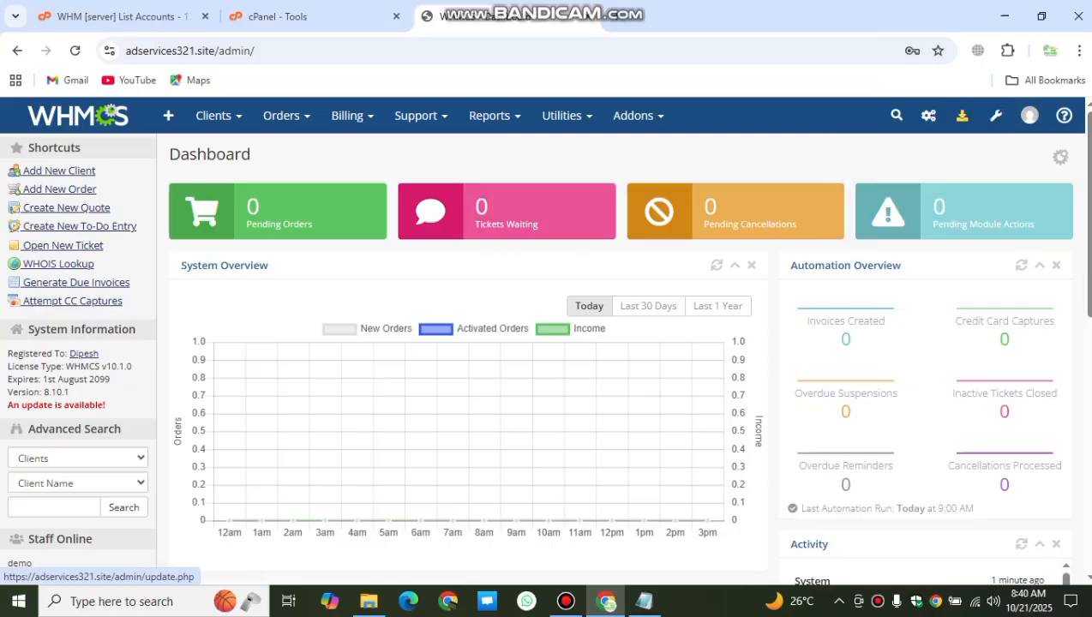
# Step: Go to System Settings > General Settings and confirm access with the admin password
pyautogui.click(879, 180)
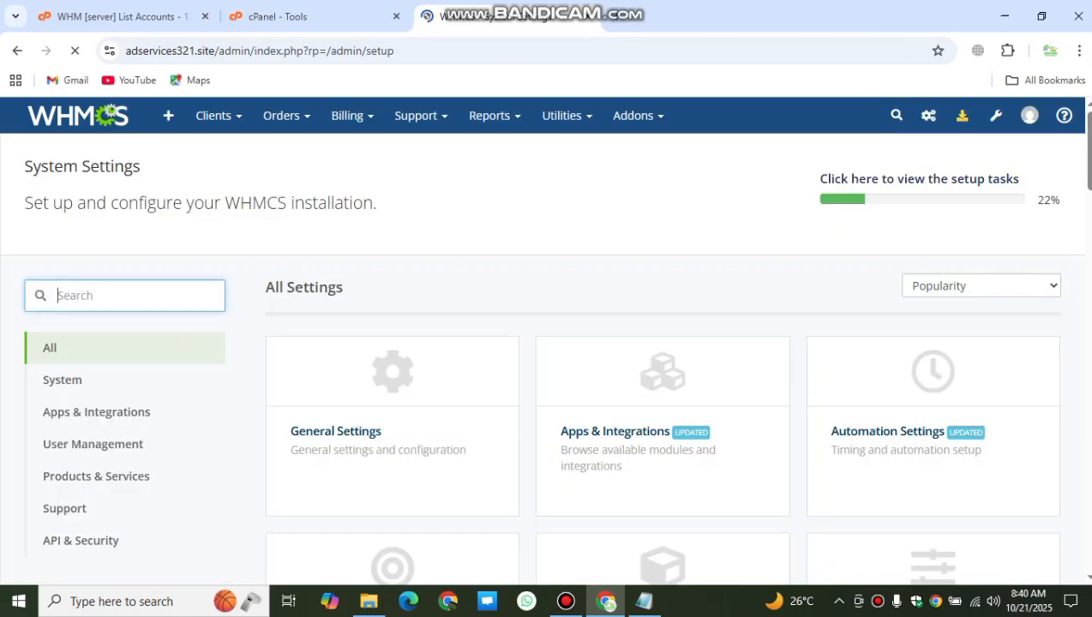
pyautogui.scroll(-1, 546, 343)
pyautogui.scroll(1, 546, 343)
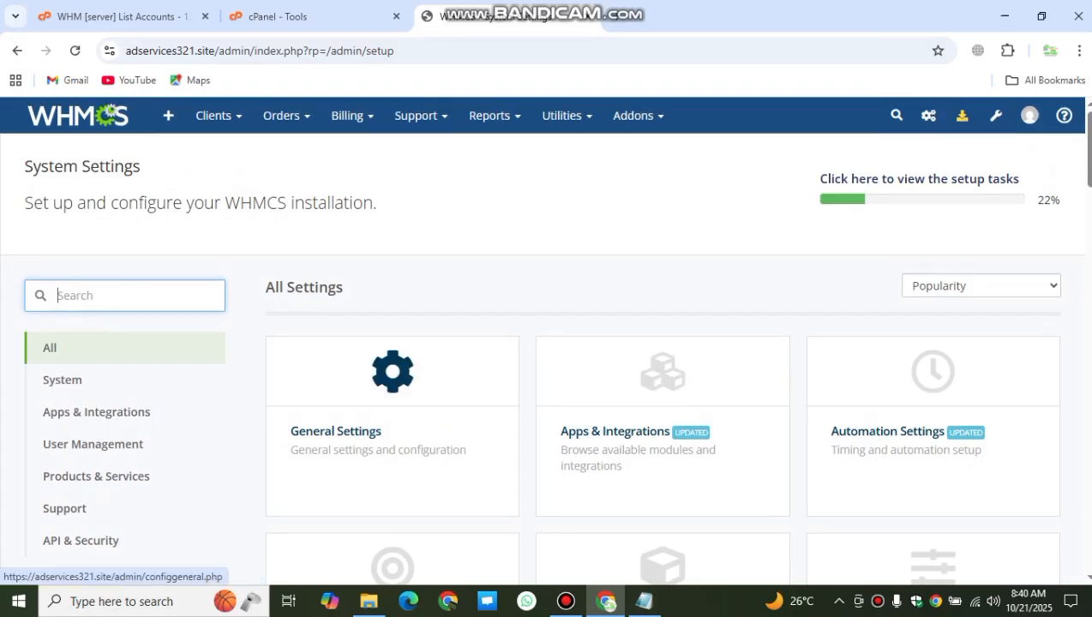
pyautogui.click(377, 429)
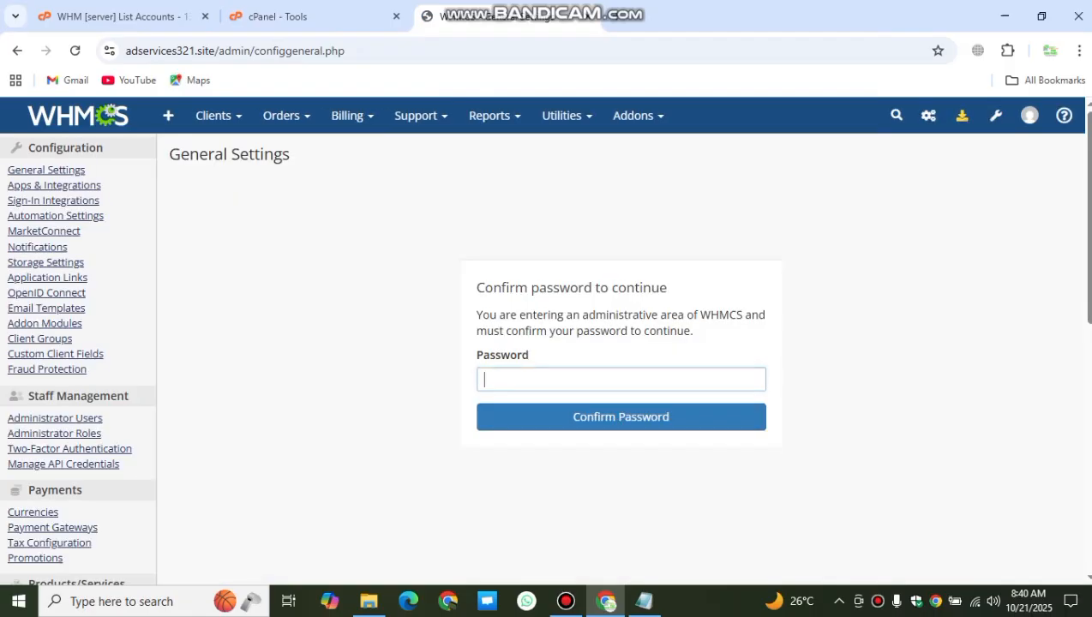
pyautogui.write('*****')
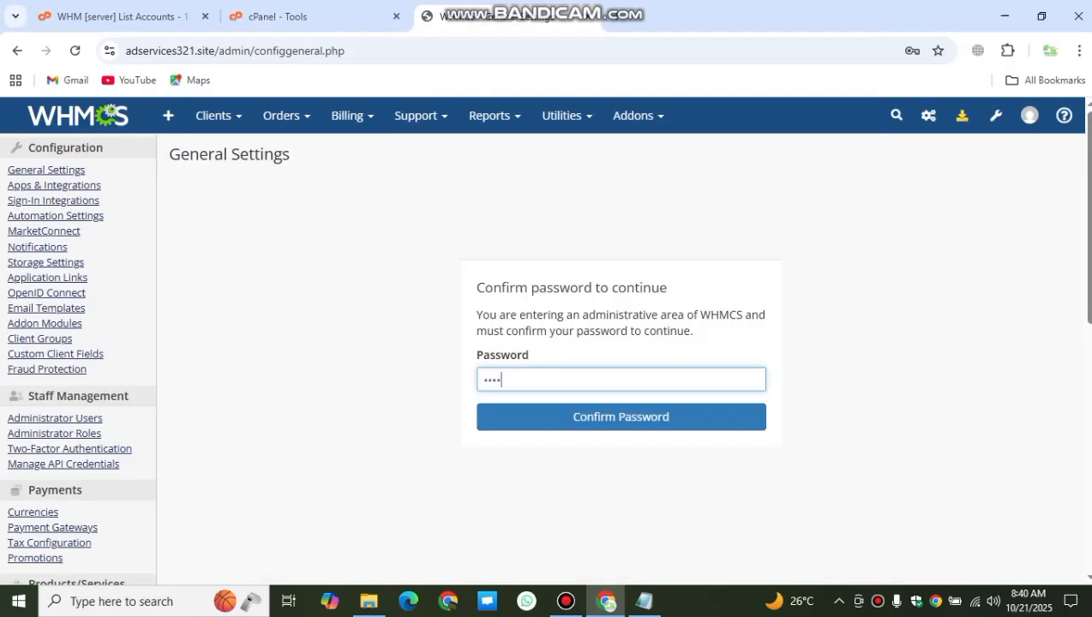
pyautogui.press('Return')
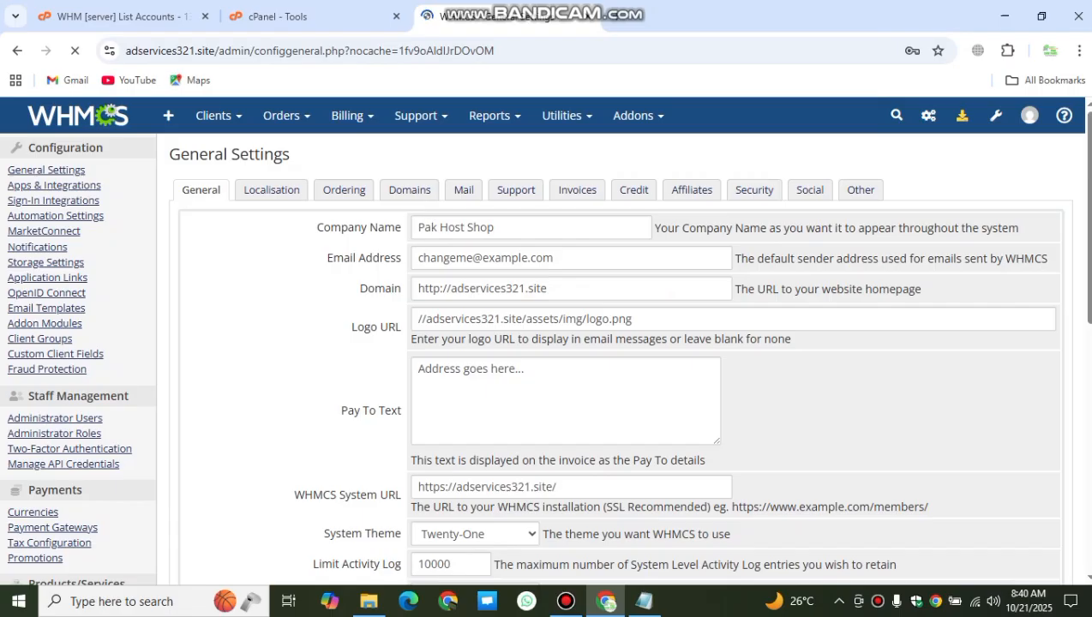
pyautogui.moveTo(556, 258); pyautogui.dragTo(417, 258)
pyautogui.click(555, 258)
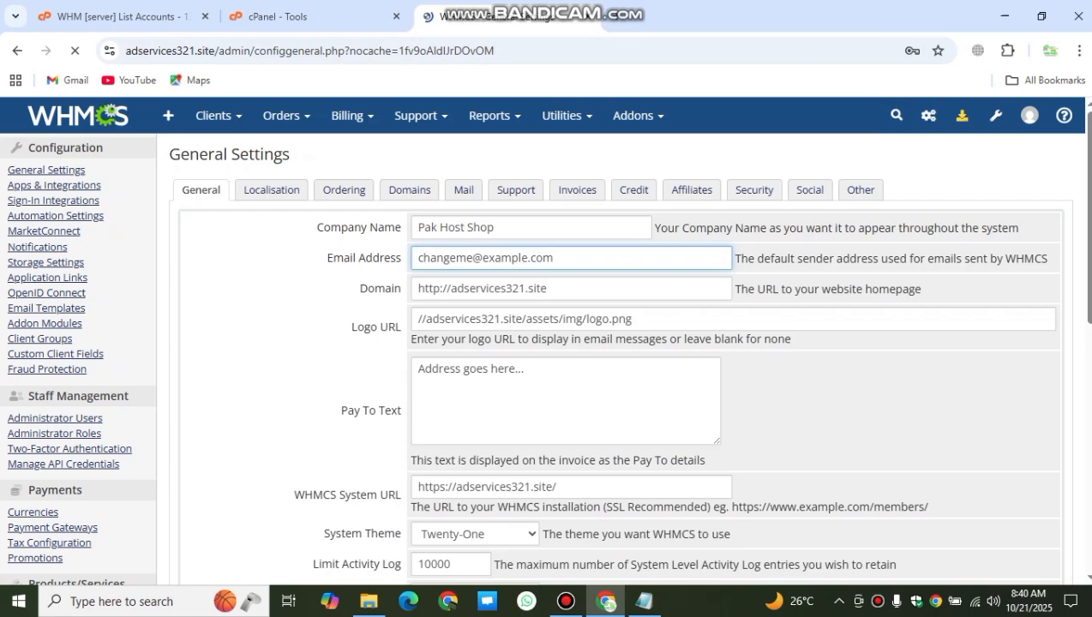
pyautogui.moveTo(556, 258); pyautogui.dragTo(416, 258)
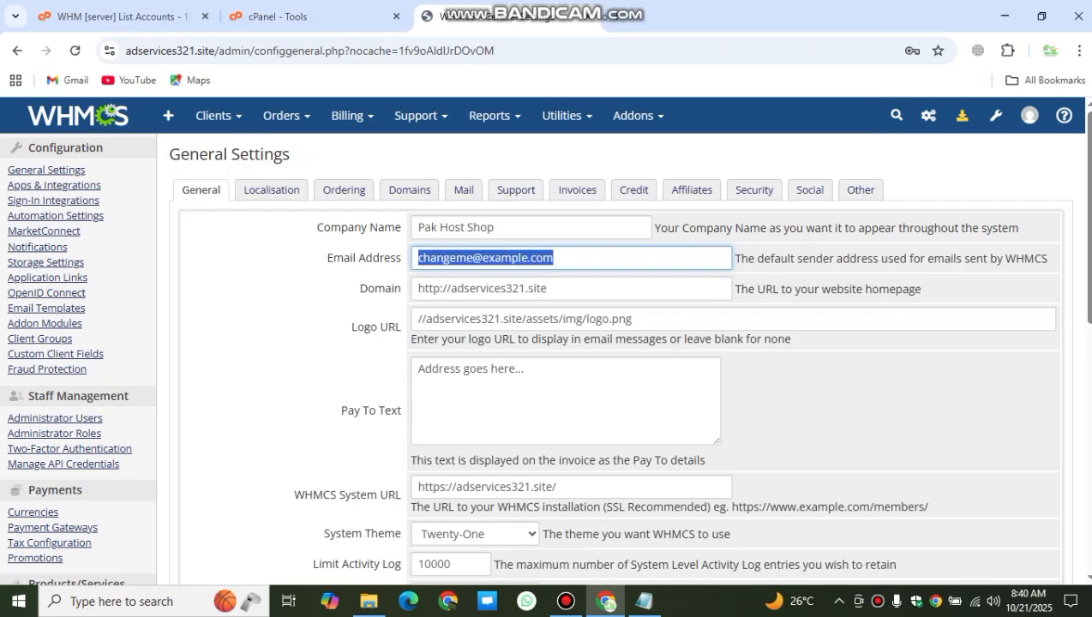
pyautogui.scroll(-1, 565, 343)
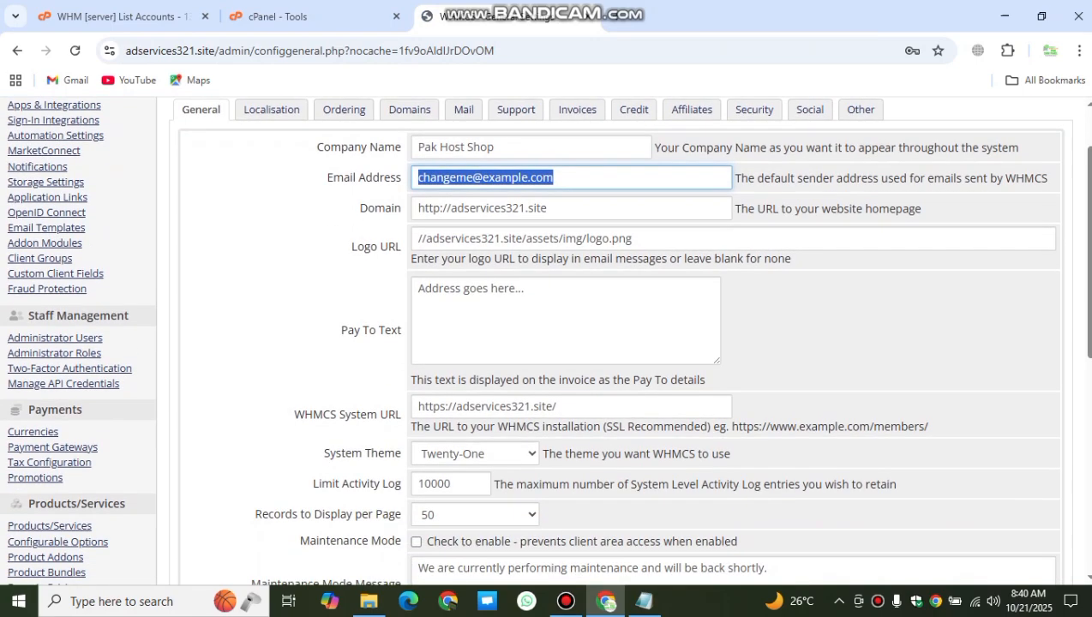
pyautogui.scroll(-2, 566, 343)
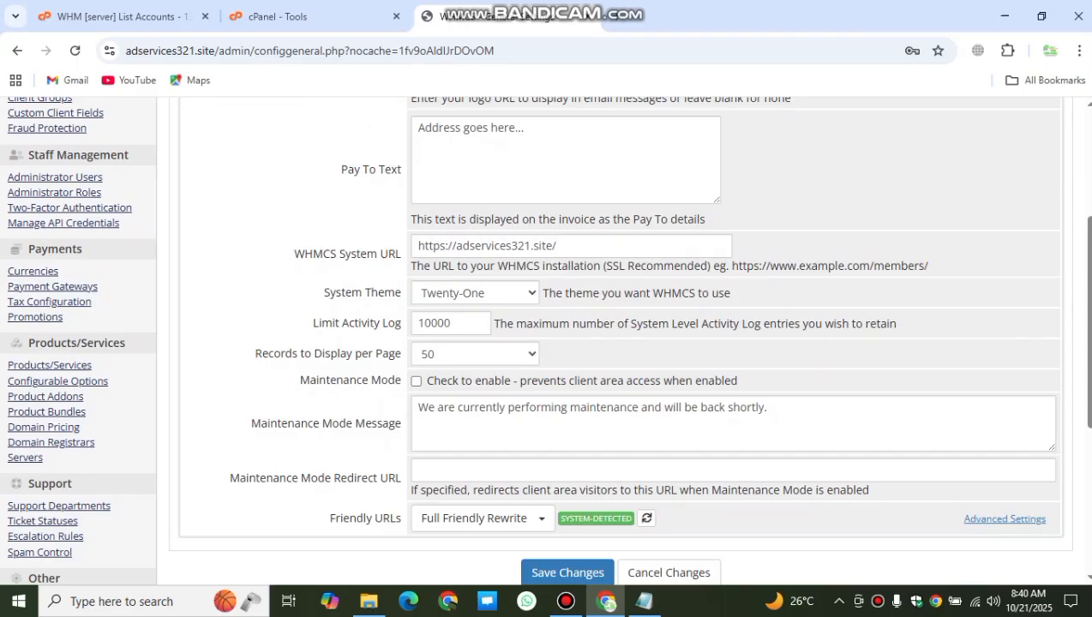
pyautogui.click(475, 293)
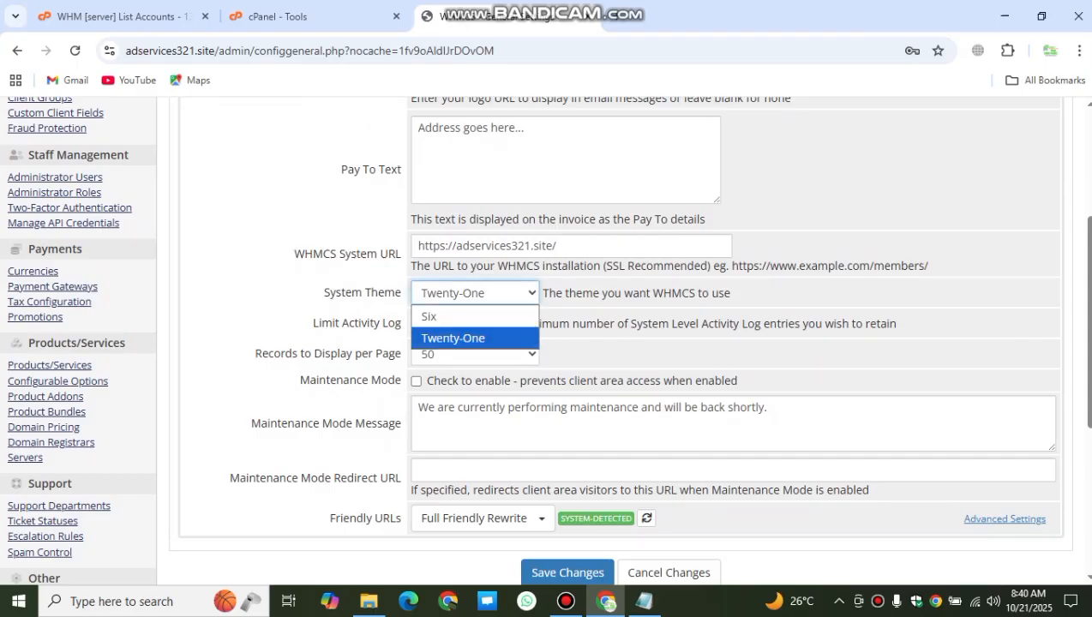
pyautogui.click(475, 293)
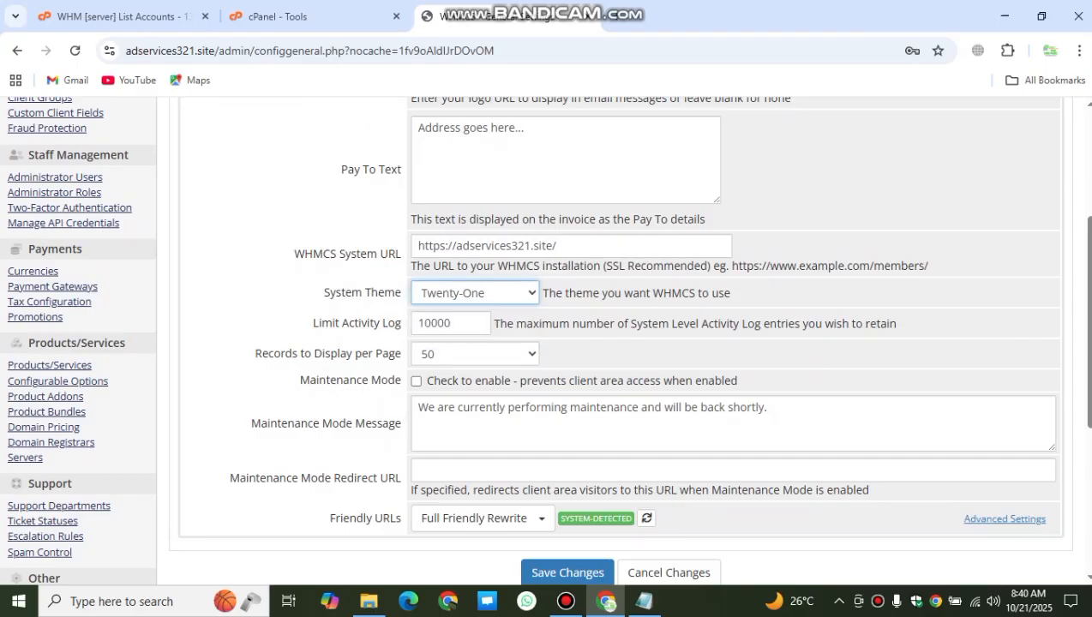
pyautogui.scroll(3, 617, 343)
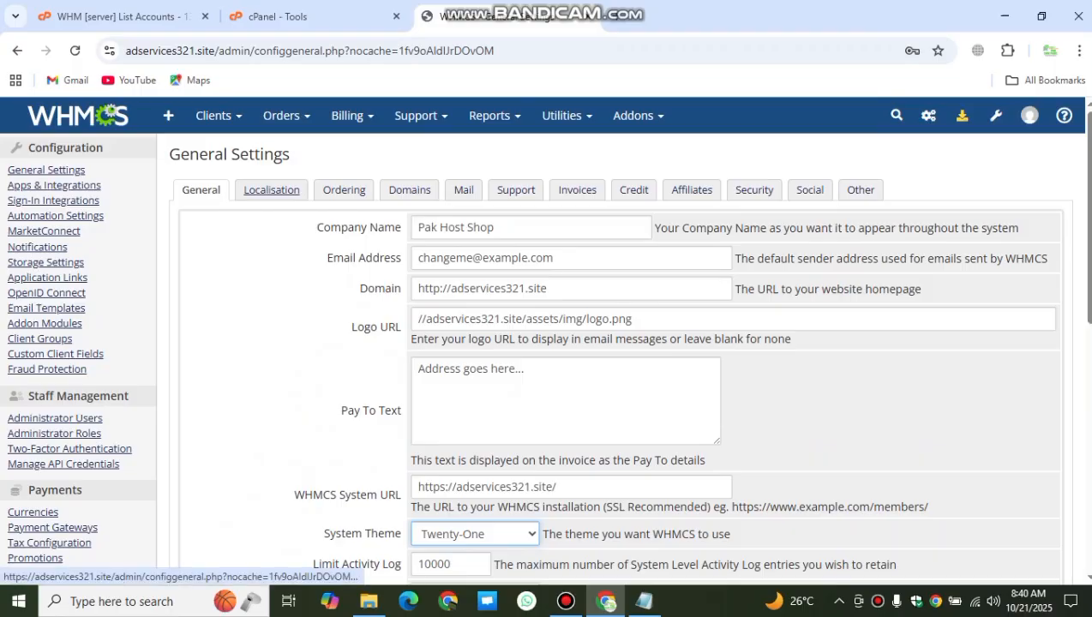
pyautogui.click(271, 189)
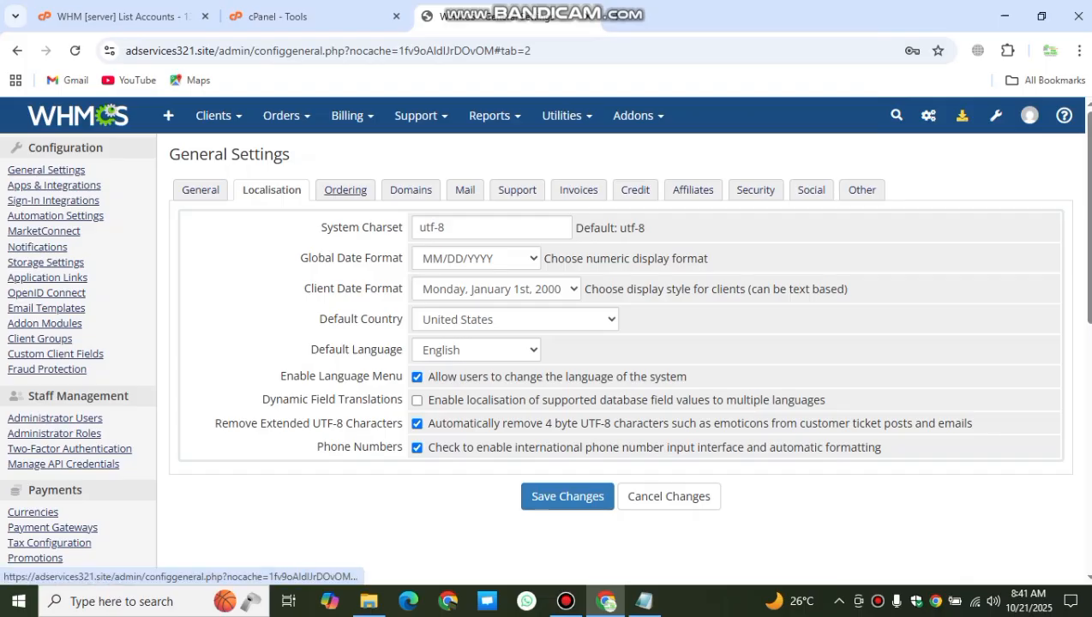
pyautogui.click(346, 190)
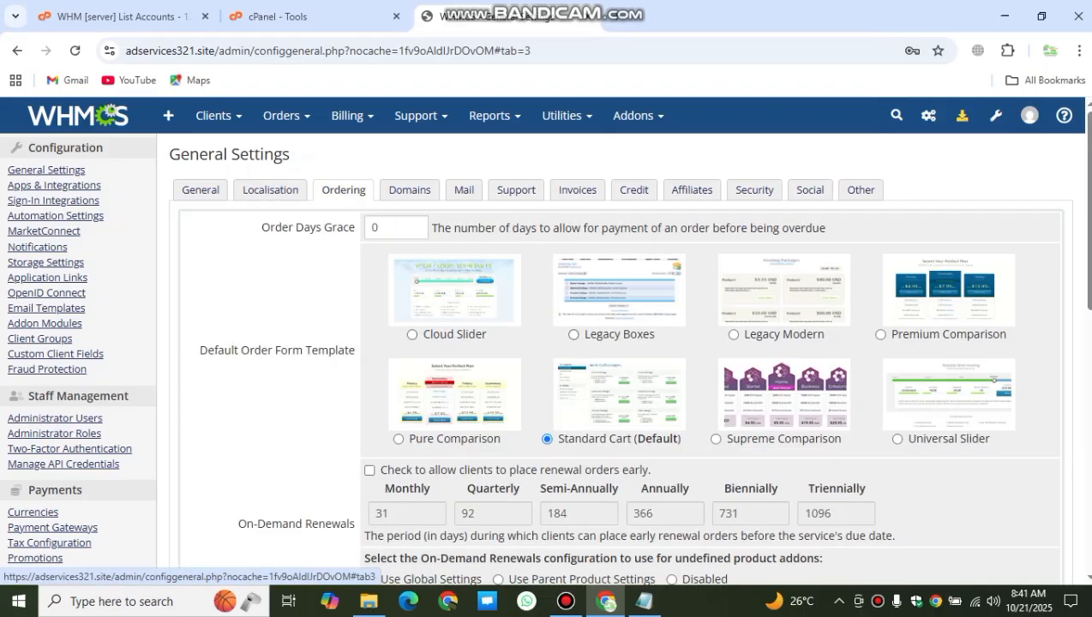
pyautogui.scroll(-1, 624, 343)
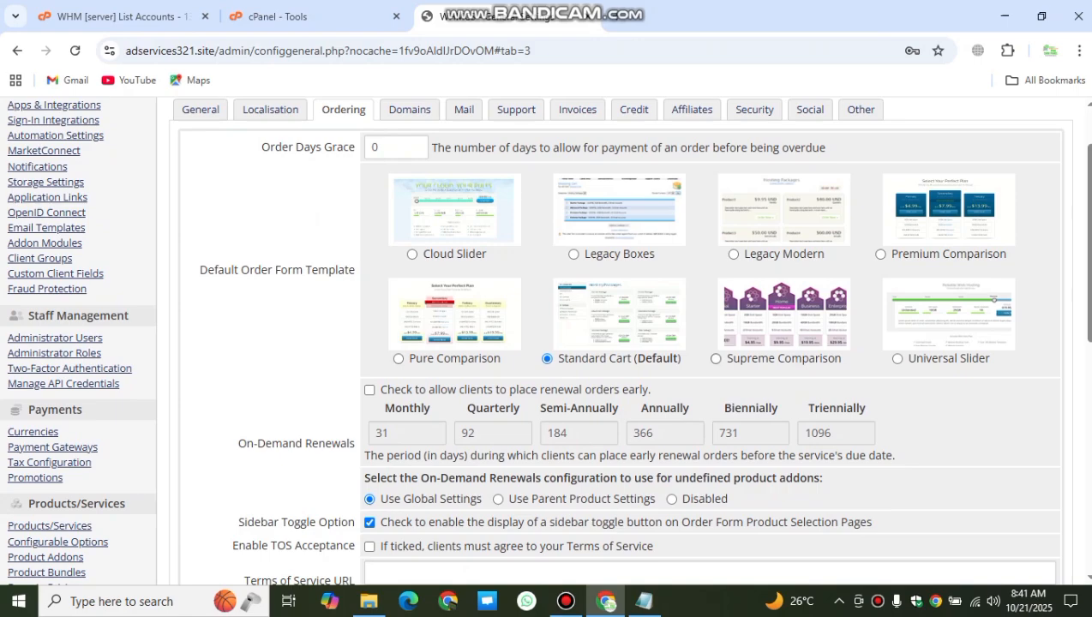
pyautogui.scroll(-1, 624, 343)
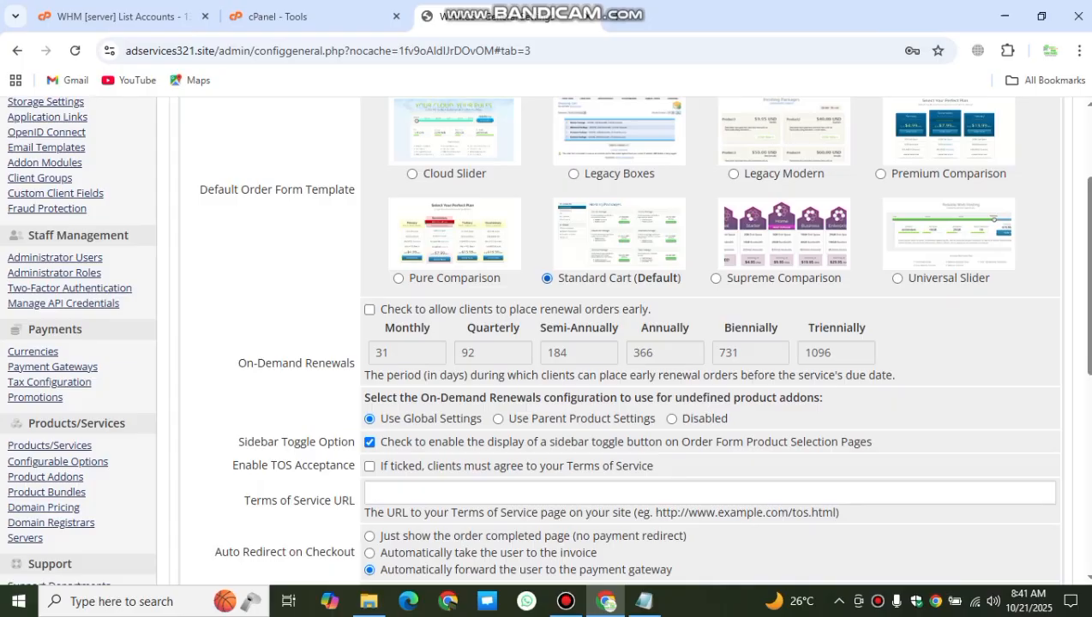
pyautogui.scroll(2, 624, 342)
pyautogui.scroll(1, 624, 343)
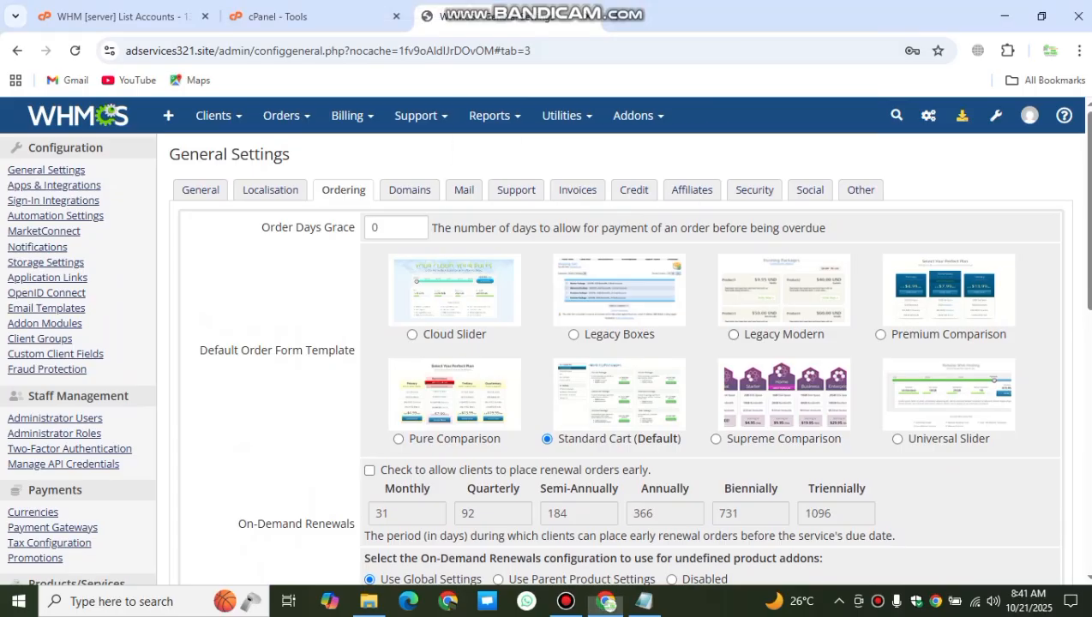
# Step: From the cPanel Tools page, open the primary domain adservices321.site in a new tab
pyautogui.click(283, 16)
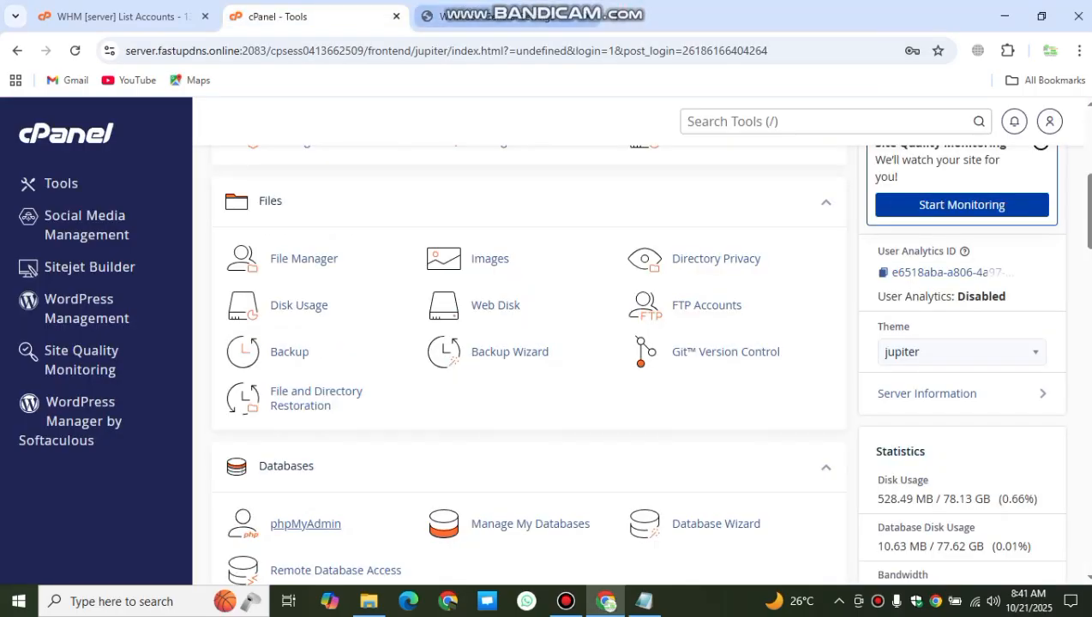
pyautogui.moveTo(600, 7)
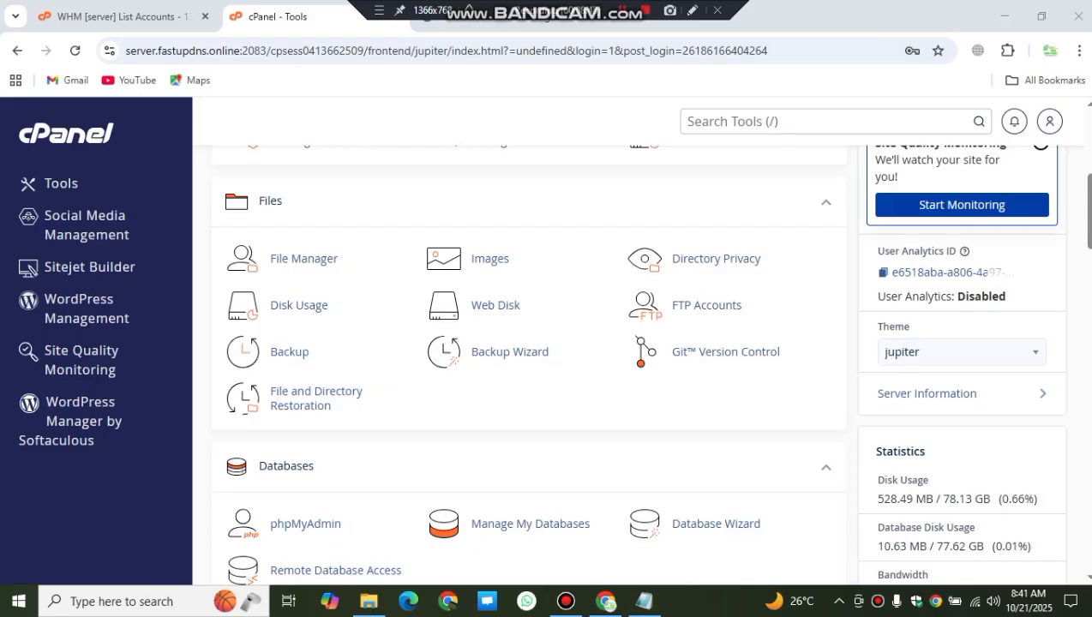
pyautogui.scroll(3, 306, 524)
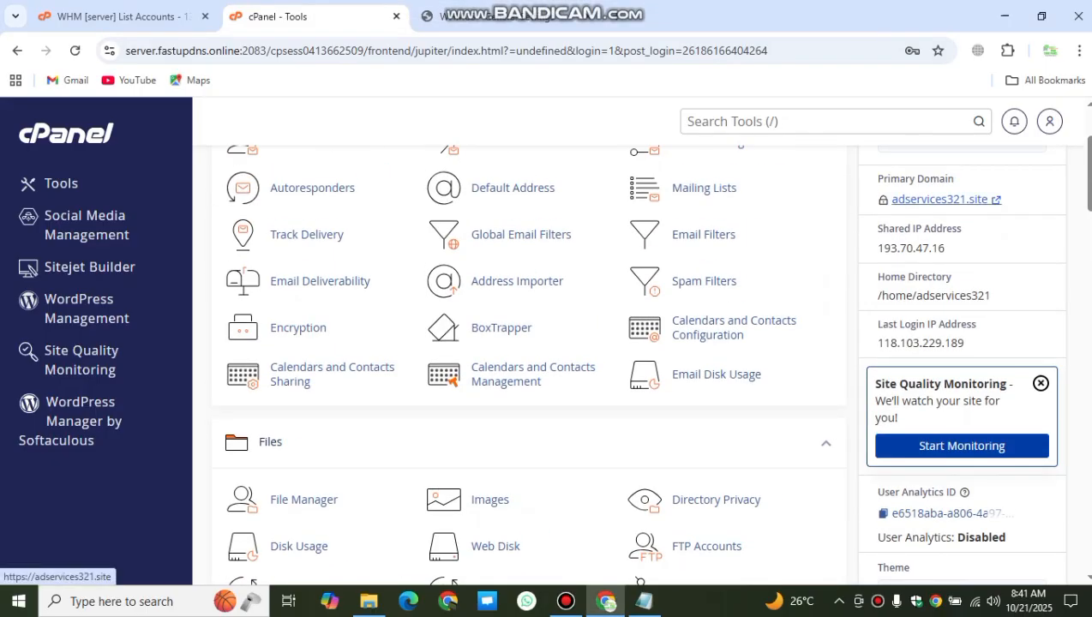
pyautogui.click(941, 199)
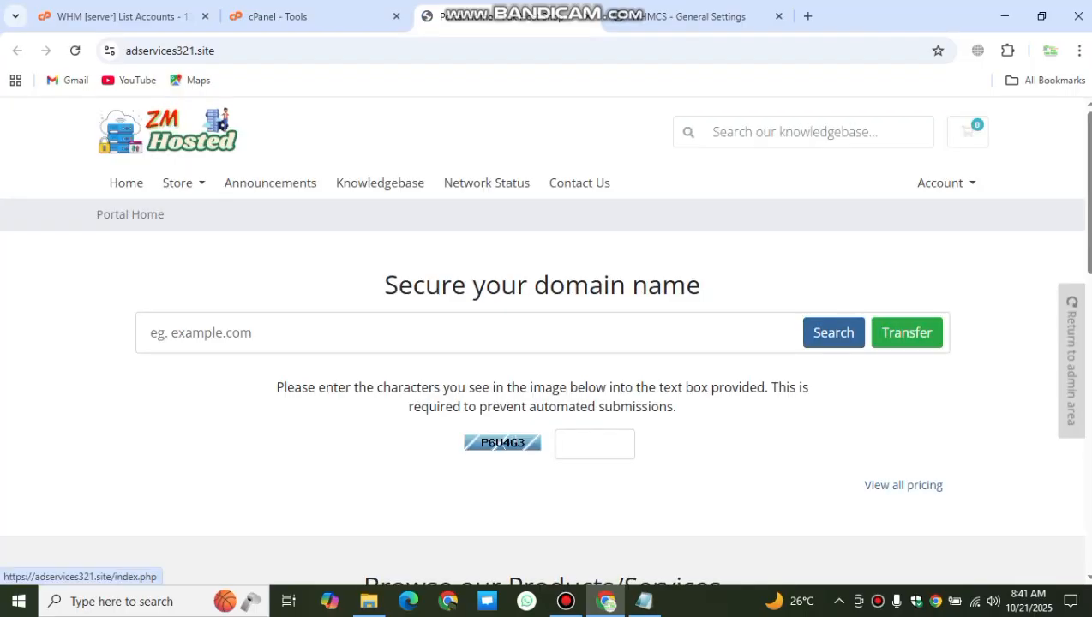
# Step: Browse the storefront's Register a New Domain prices (.com at $14.95), then return to General Settings
pyautogui.moveTo(167, 131); pyautogui.dragTo(257, 152)
pyautogui.click(180, 183)
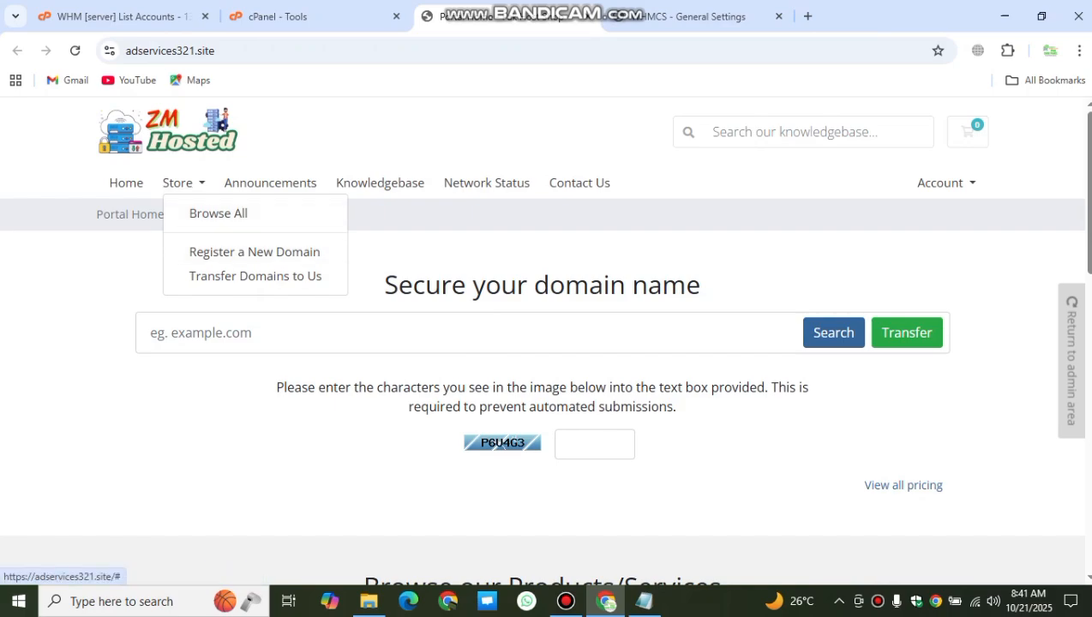
pyautogui.click(254, 252)
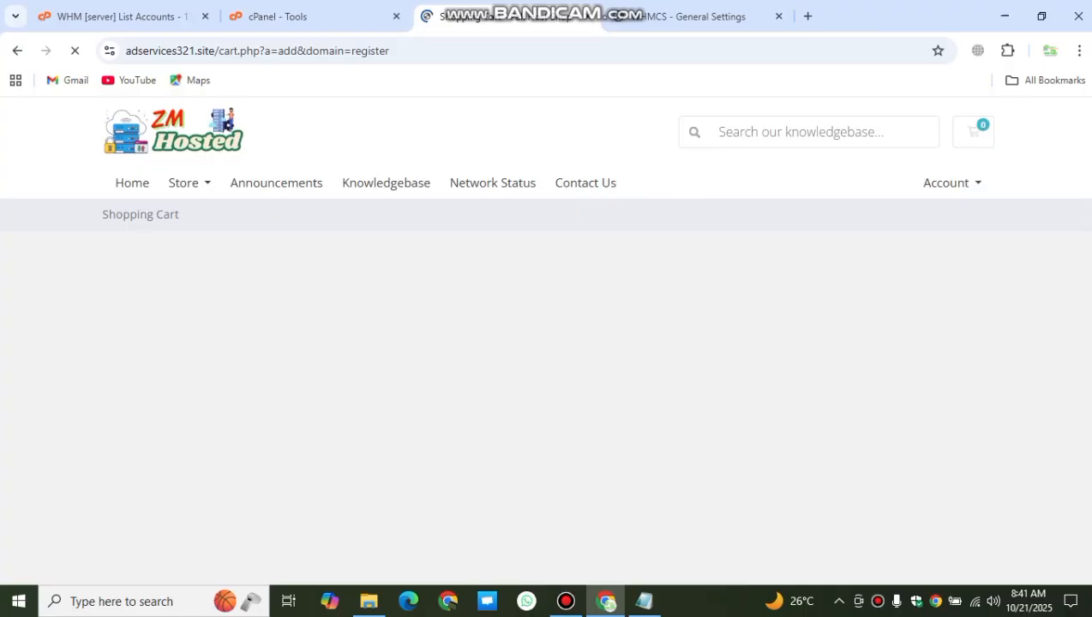
pyautogui.scroll(-1, 546, 343)
pyautogui.scroll(3, 546, 343)
pyautogui.scroll(-3, 546, 343)
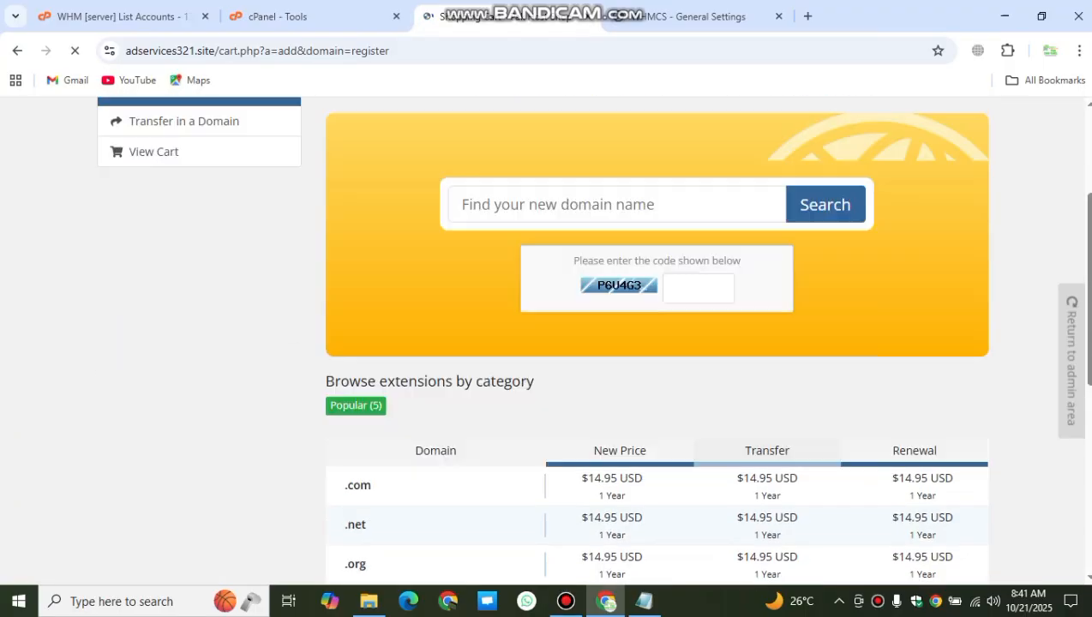
pyautogui.scroll(3, 546, 343)
pyautogui.click(696, 16)
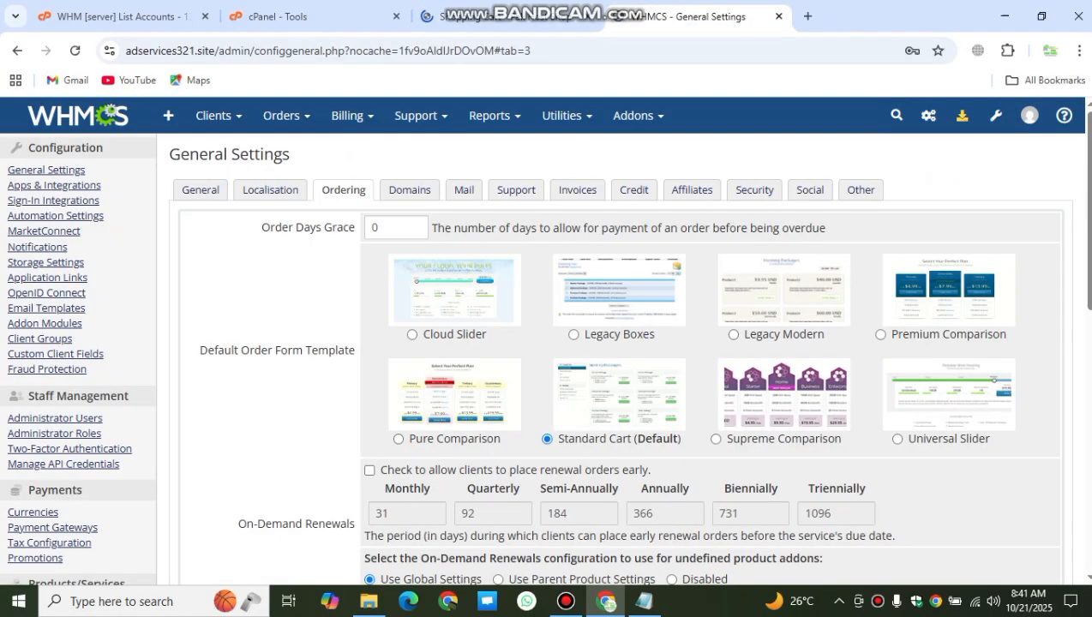
# Step: On the Domains tab, review default nameservers ns1.adservices321.site and ns2.adservices321.site
pyautogui.scroll(-1, 546, 343)
pyautogui.scroll(-6, 546, 343)
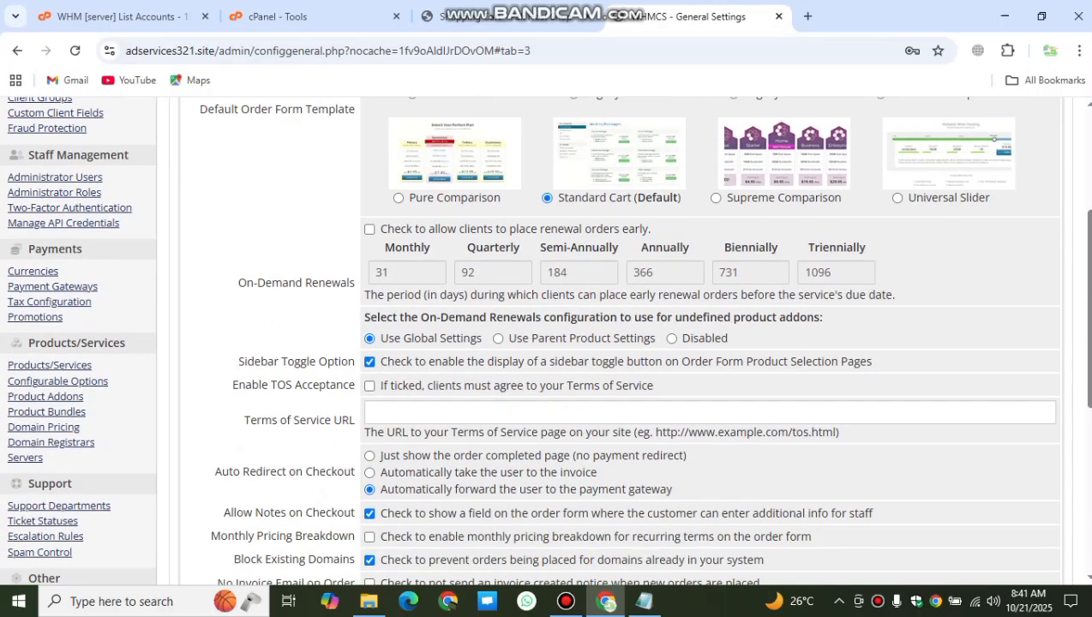
pyautogui.scroll(2, 546, 343)
pyautogui.scroll(4, 546, 343)
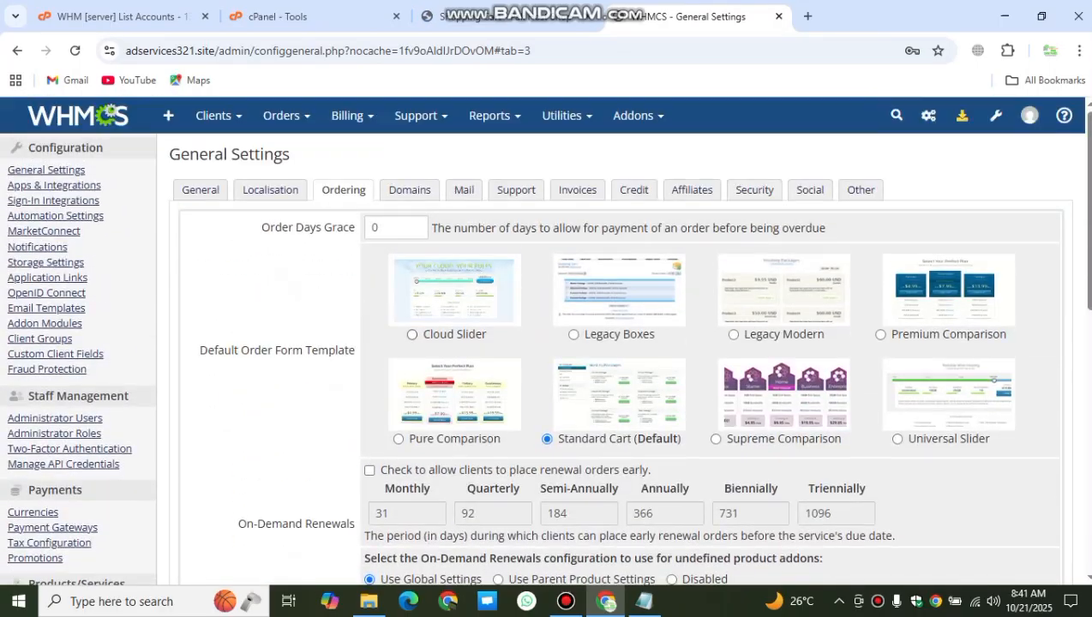
pyautogui.click(408, 189)
pyautogui.scroll(-2, 546, 343)
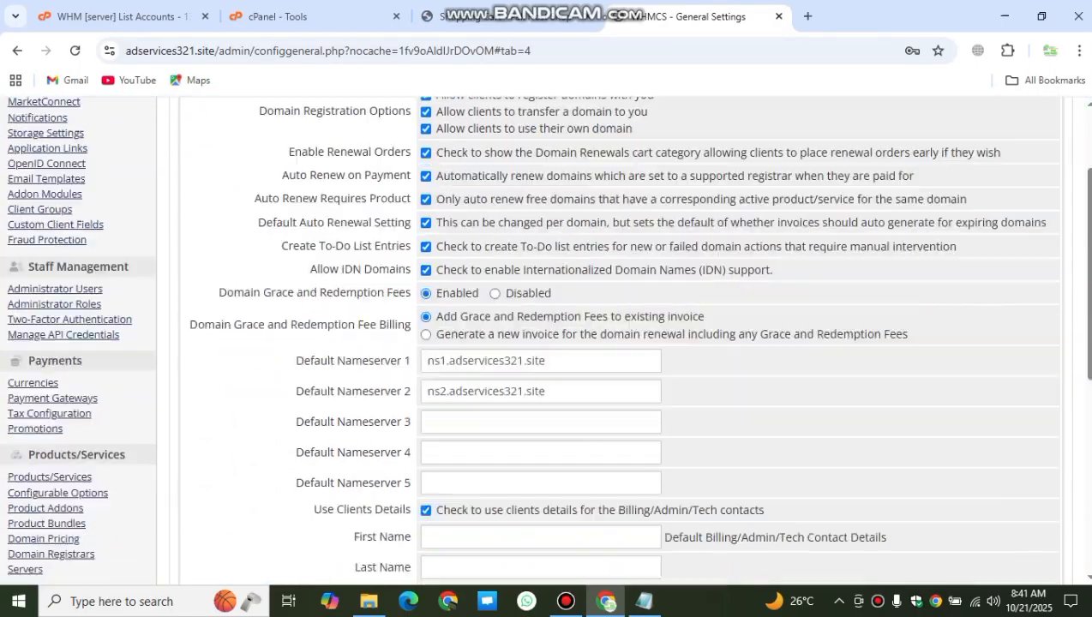
pyautogui.moveTo(546, 329); pyautogui.dragTo(427, 330)
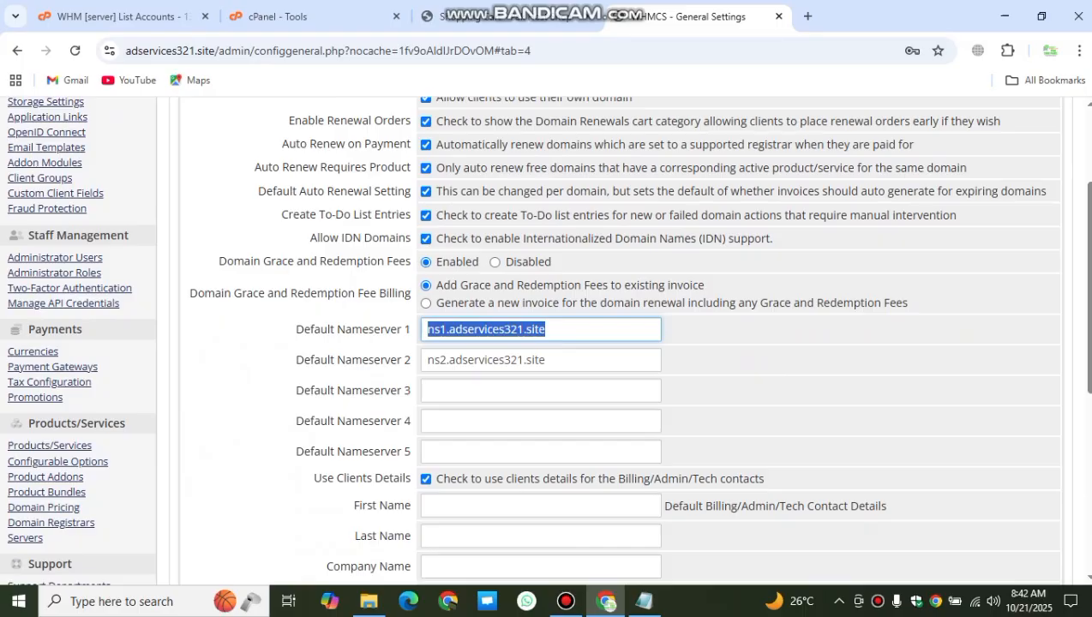
pyautogui.moveTo(546, 360); pyautogui.dragTo(427, 360)
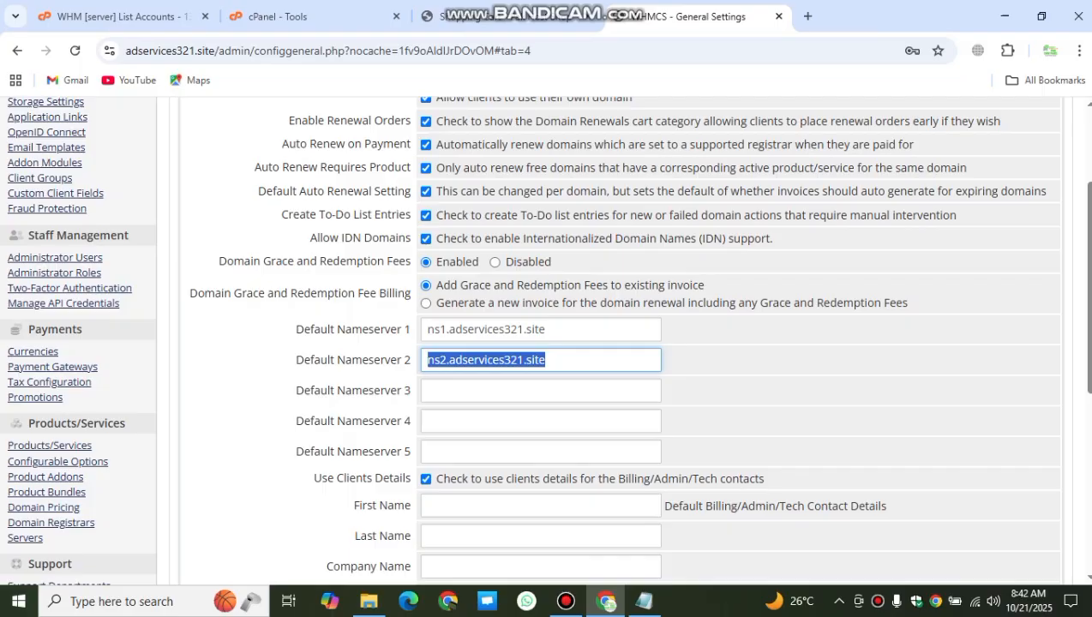
pyautogui.scroll(-1, 600, 343)
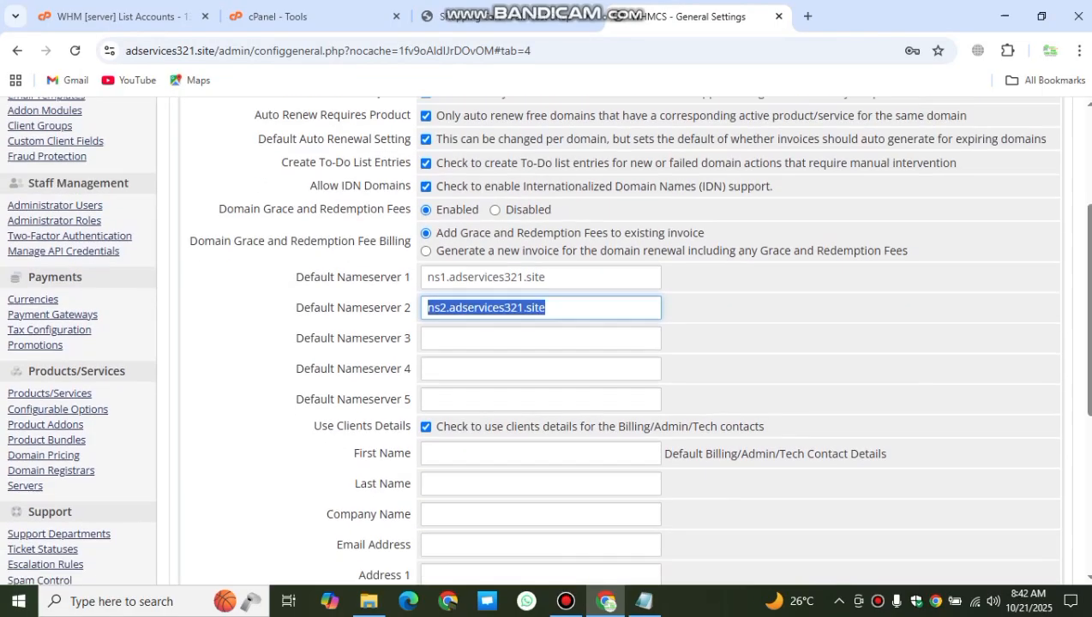
pyautogui.scroll(-4, 600, 343)
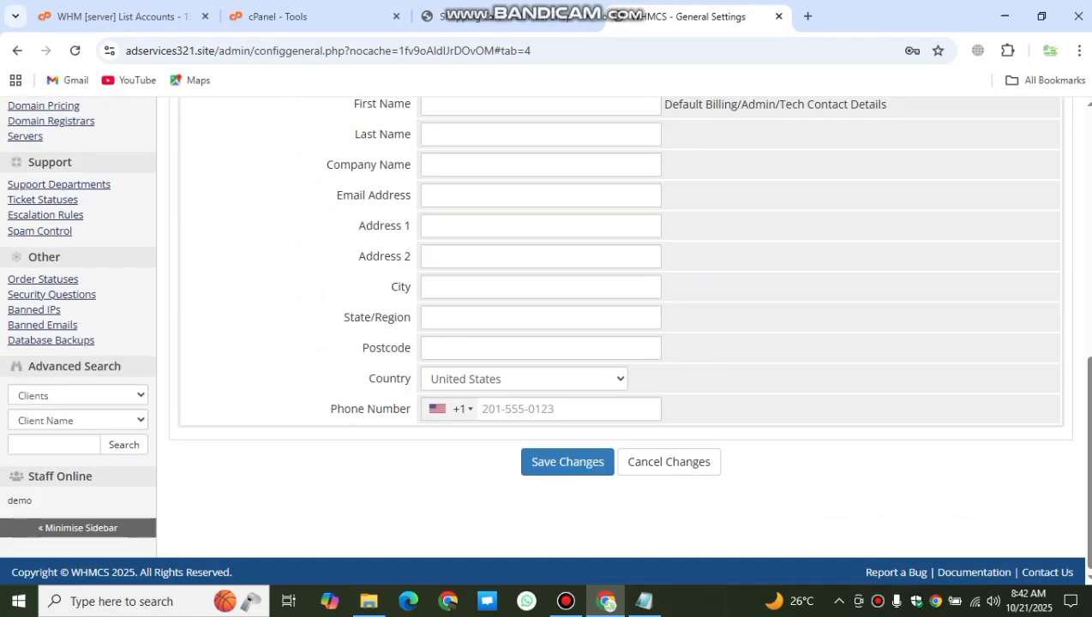
pyautogui.scroll(5, 544, 340)
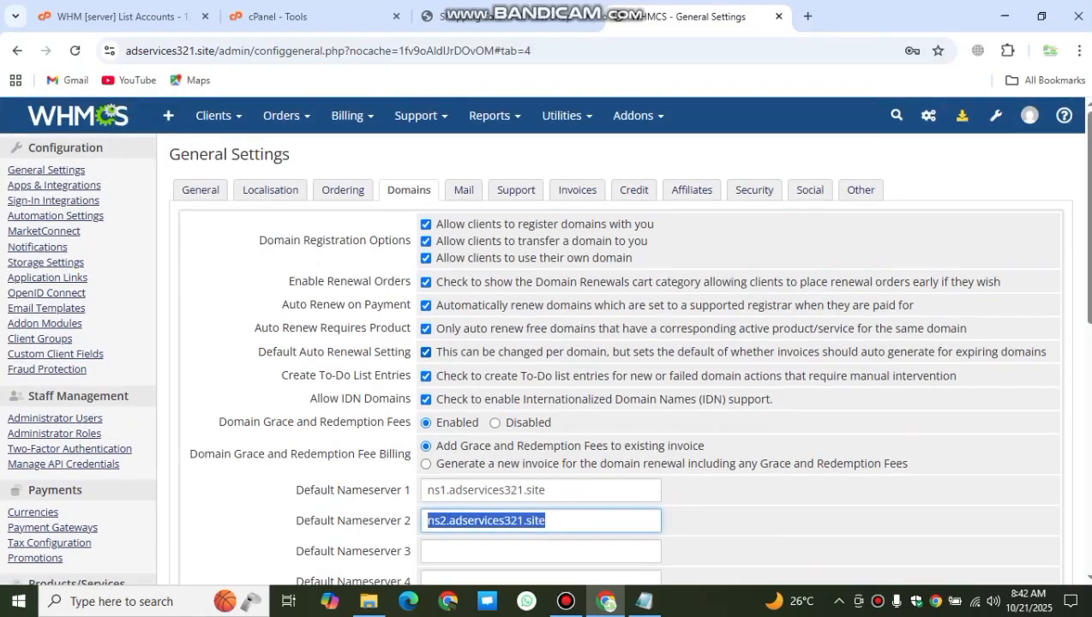
# Step: Set the Mail Provider to SMTP on the Mail tab, then switch to the cPanel Tools page
pyautogui.click(463, 189)
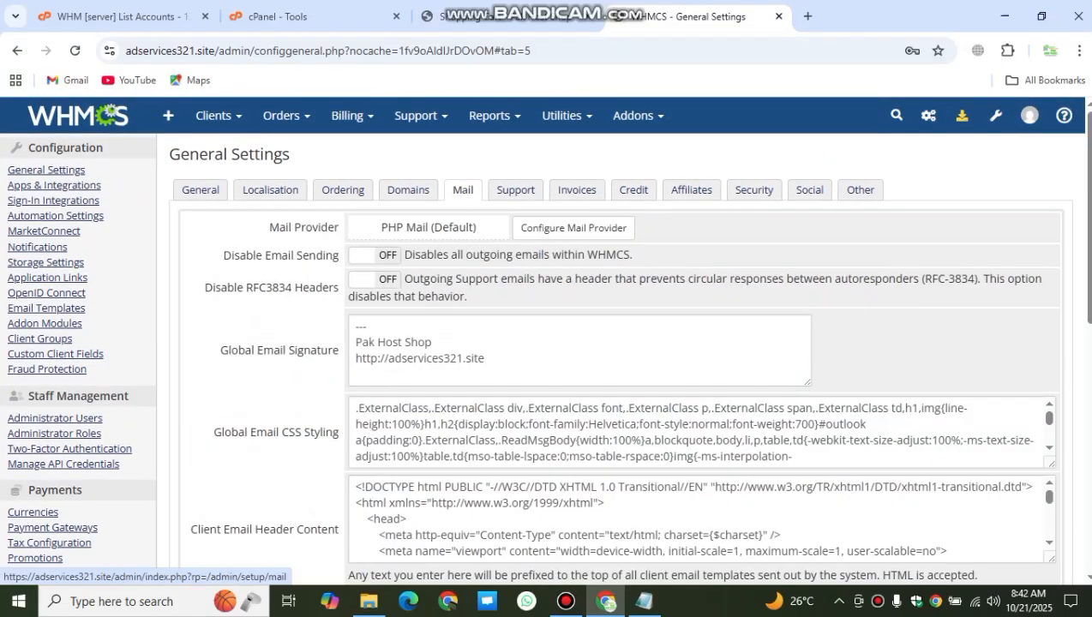
pyautogui.click(574, 227)
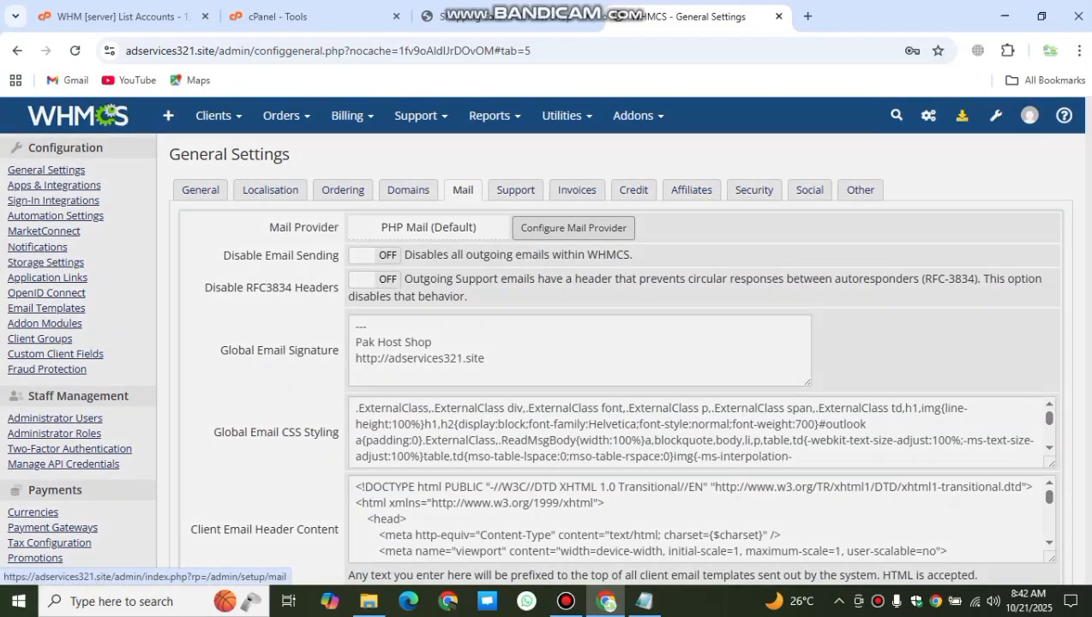
pyautogui.click(617, 208)
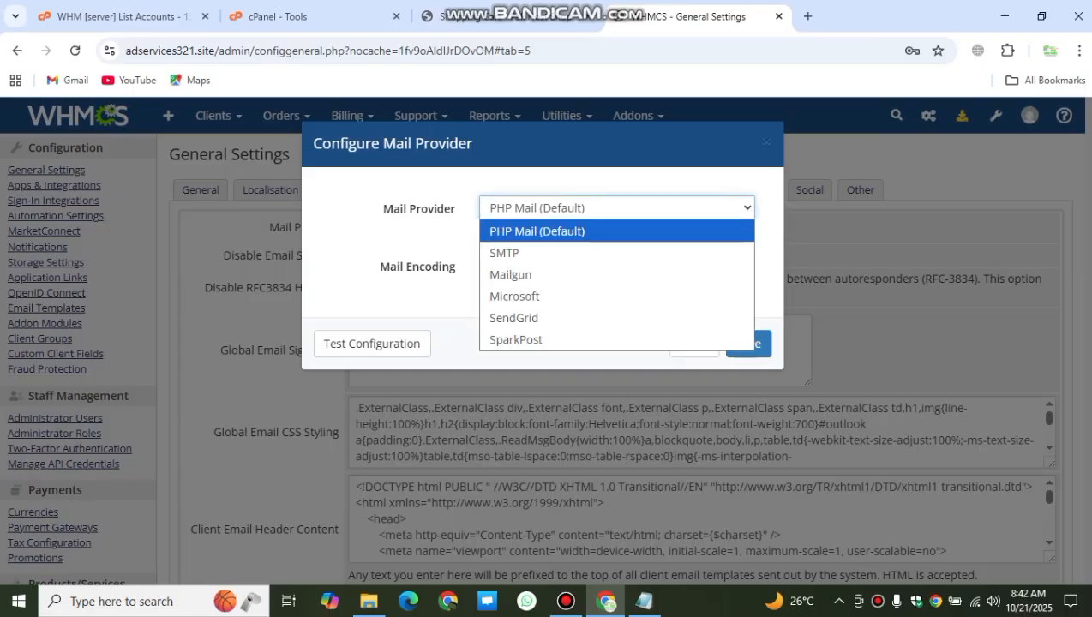
pyautogui.click(514, 252)
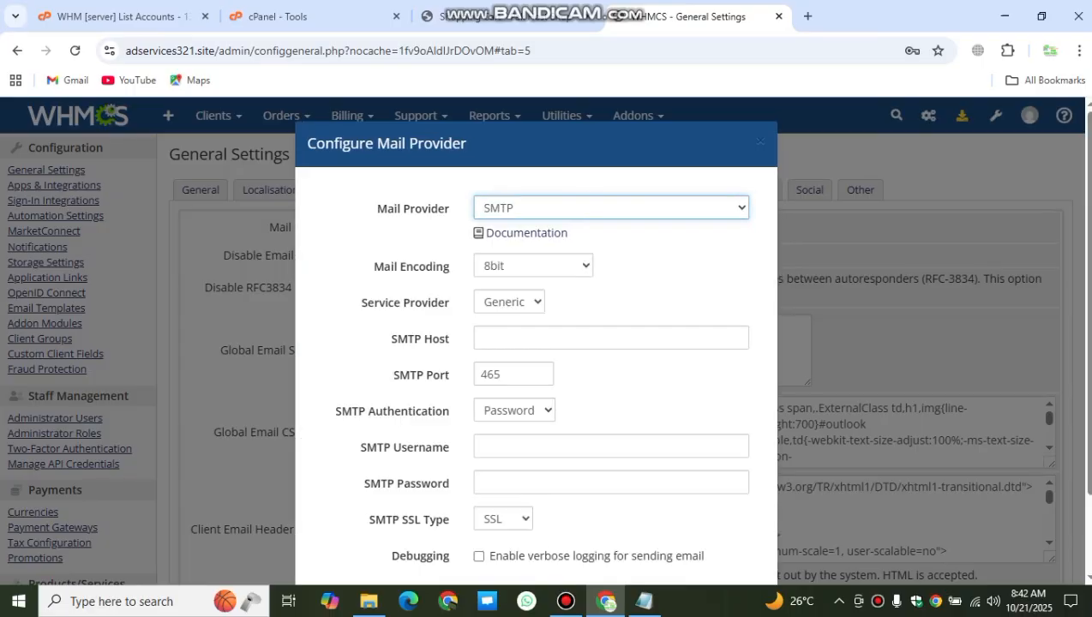
pyautogui.click(277, 17)
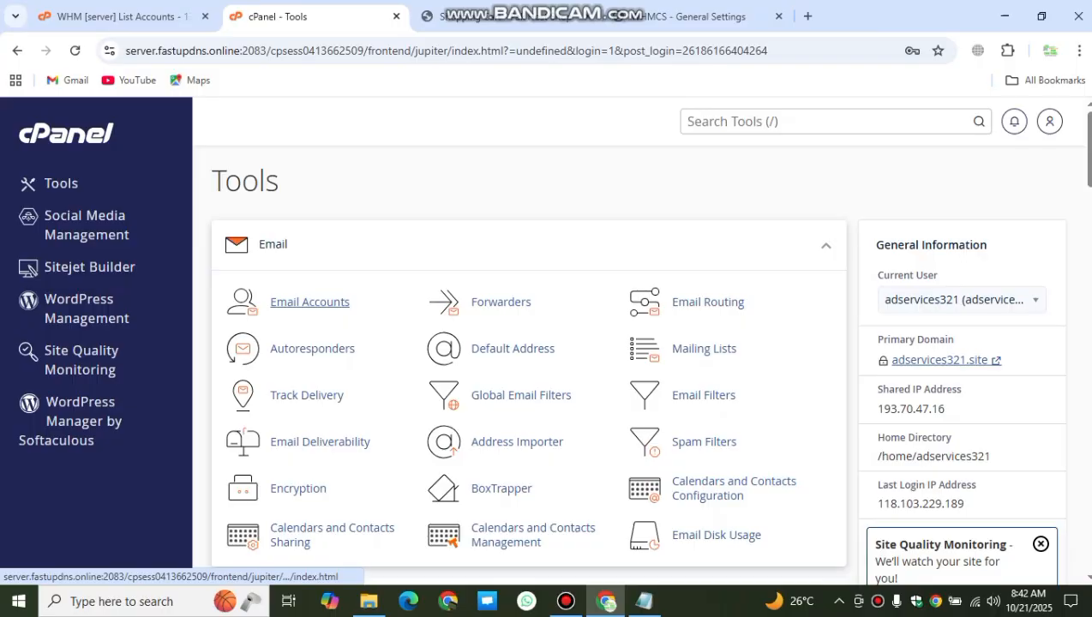
# Step: Begin a new cPanel email account with the username info
pyautogui.click(309, 302)
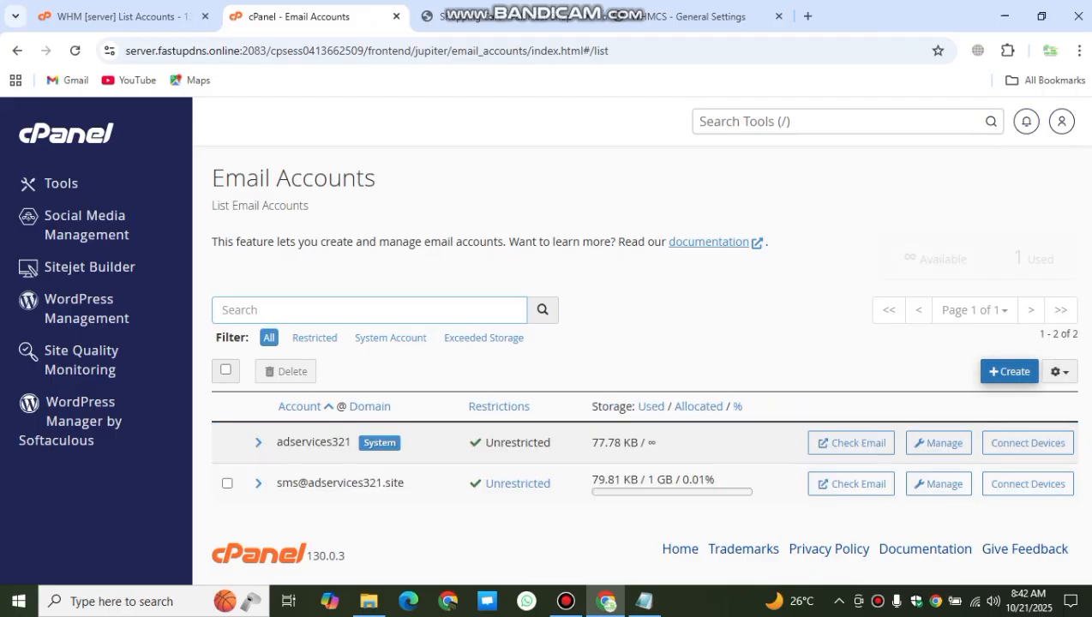
pyautogui.click(1009, 371)
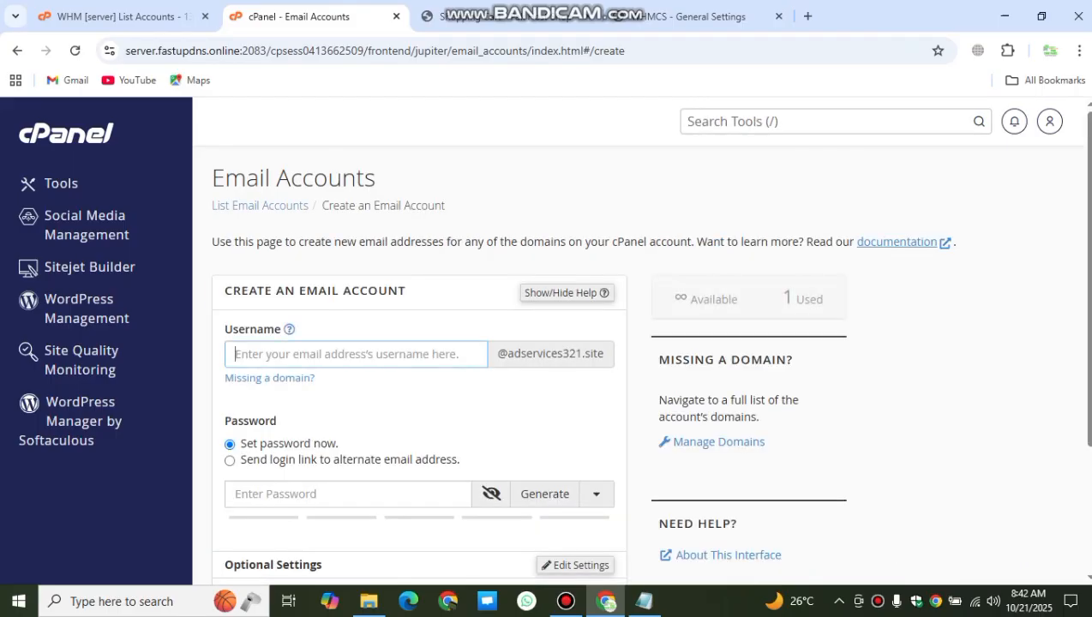
pyautogui.write('inf')
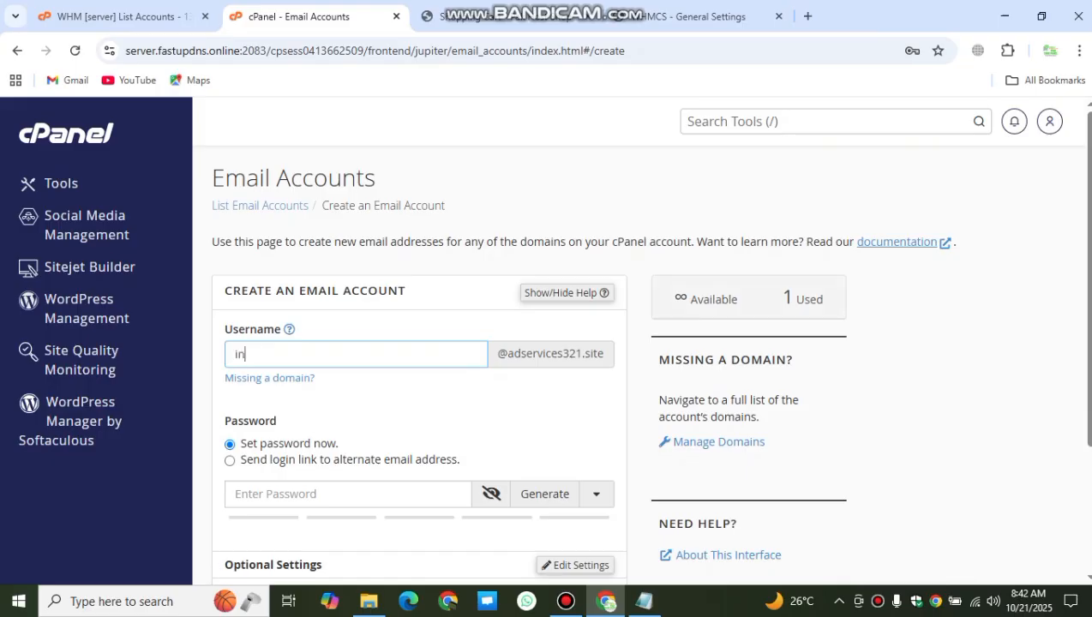
pyautogui.write('o')
# Step: Give the info mailbox a strong password, copy it, create the account, and save the password in Chrome
pyautogui.click(392, 494)
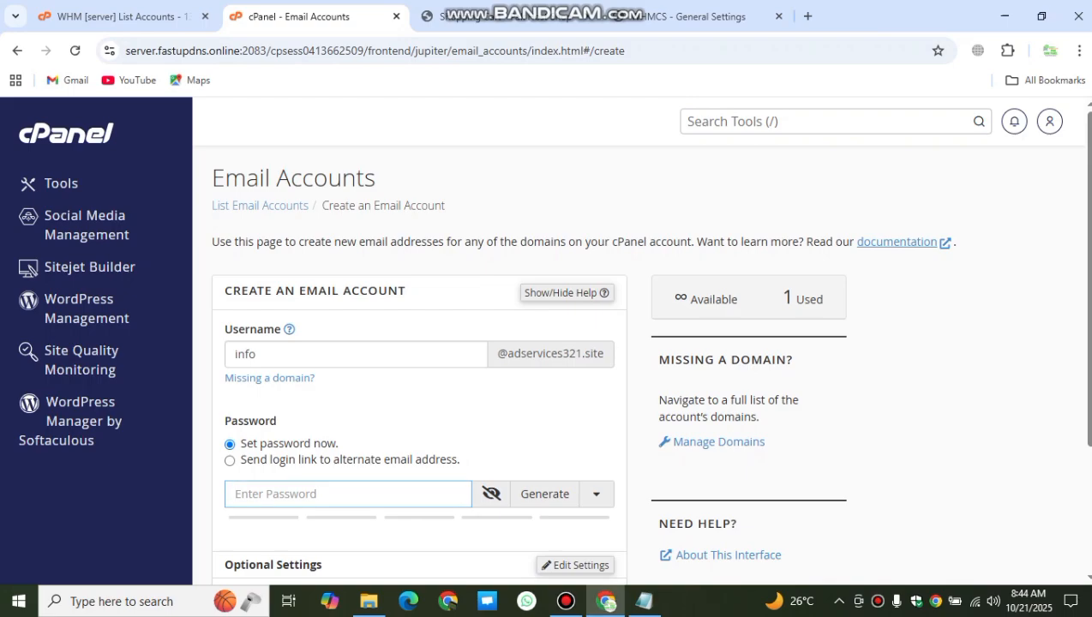
pyautogui.scroll(-2, 420, 343)
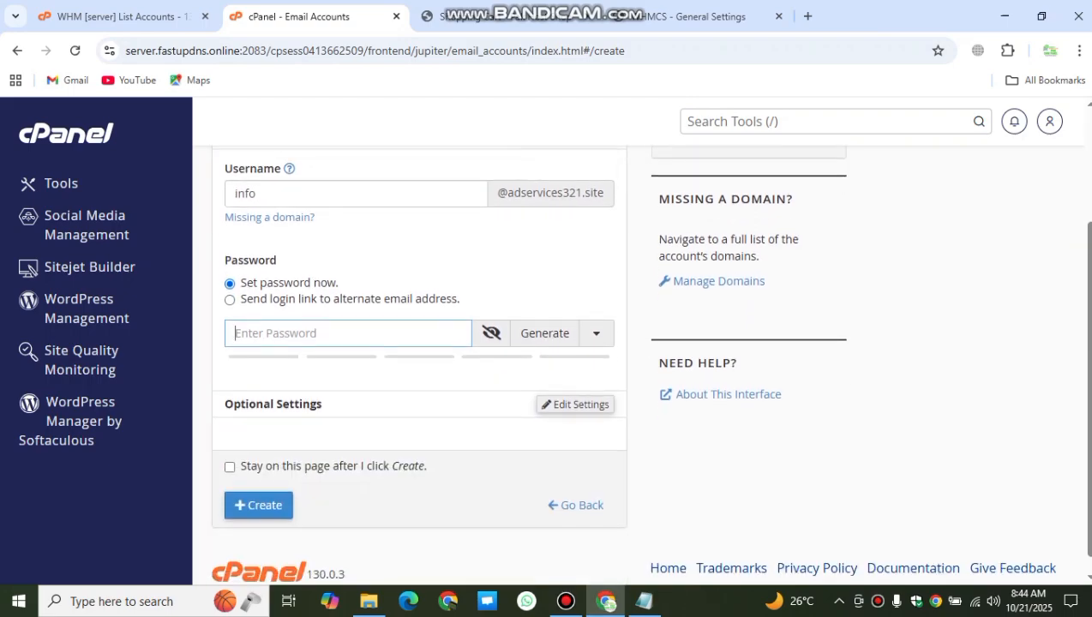
pyautogui.click(287, 334)
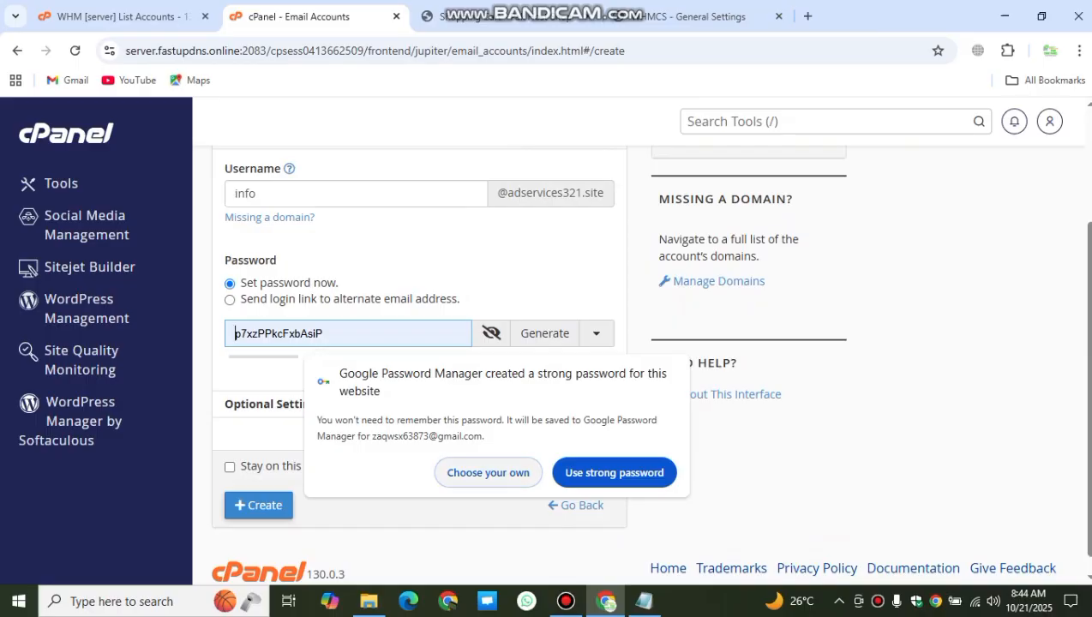
pyautogui.click(489, 473)
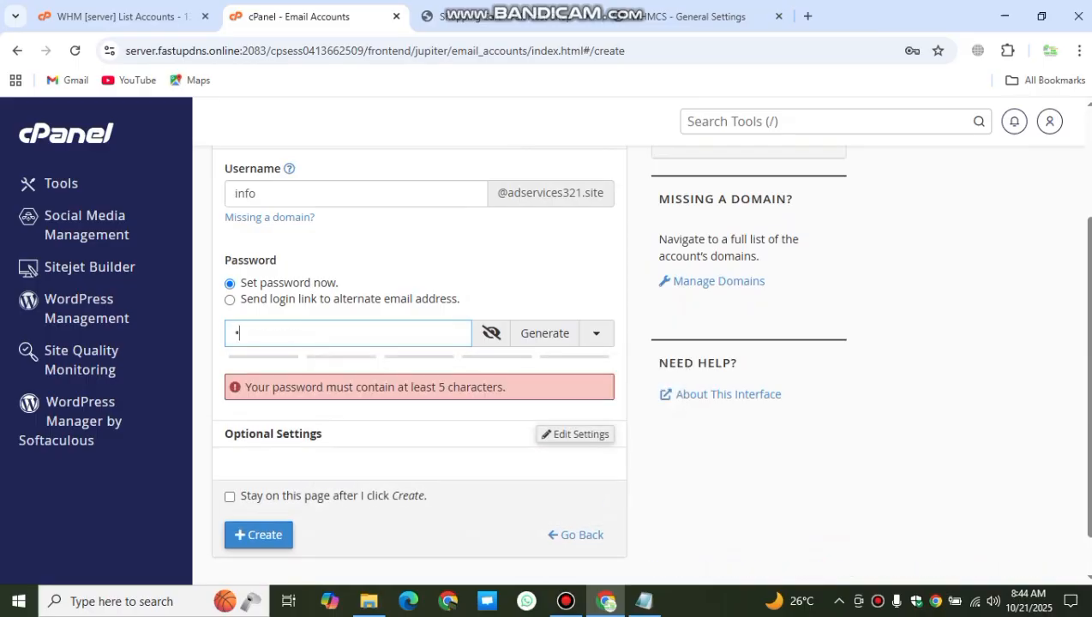
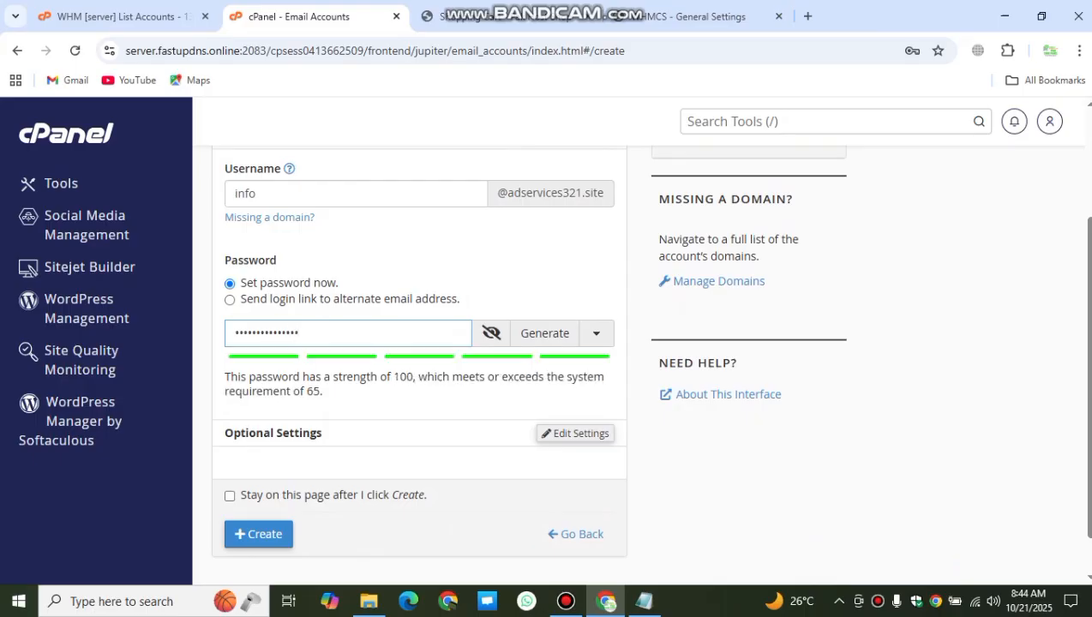
pyautogui.click(490, 333)
pyautogui.moveTo(378, 333); pyautogui.dragTo(229, 334)
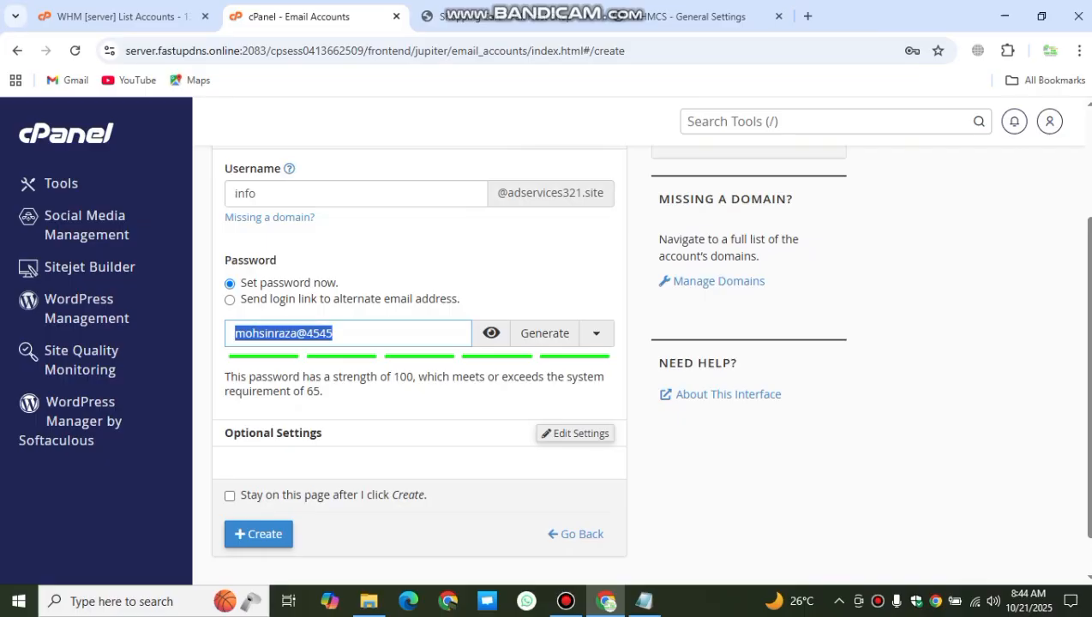
pyautogui.click(258, 534)
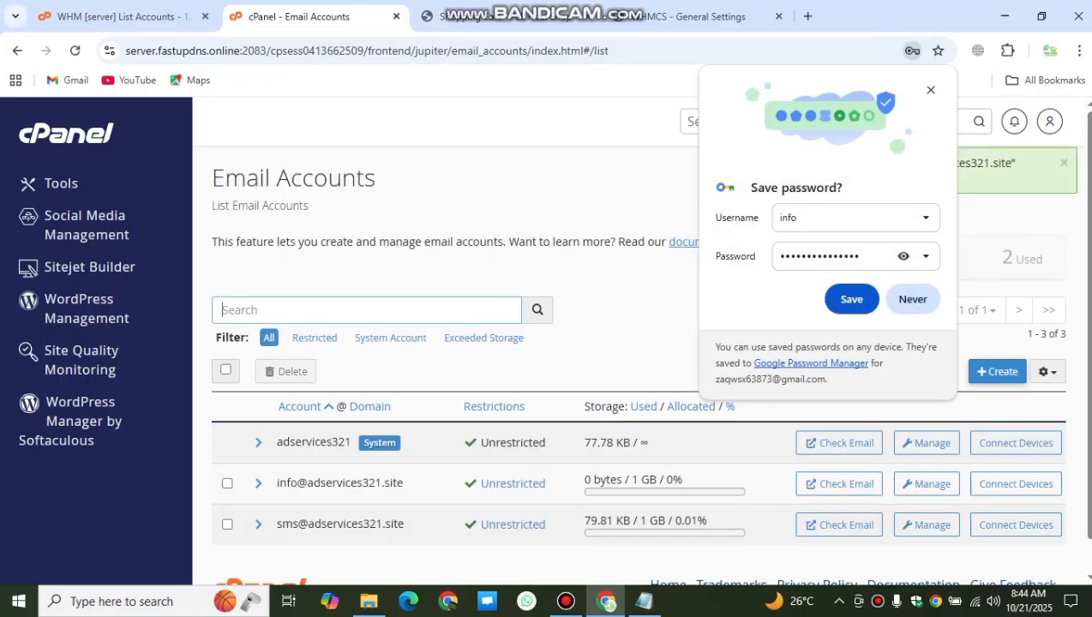
pyautogui.click(852, 299)
pyautogui.scroll(-1, 852, 299)
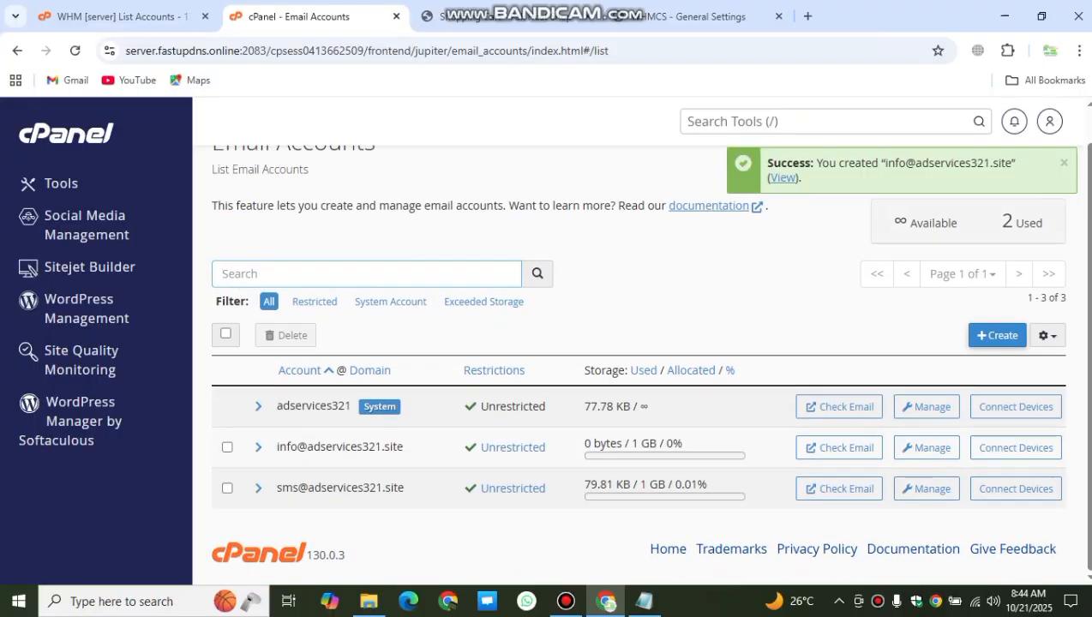
# Step: Open the info account's mail client settings and paste the mailbox password into WHMCS SMTP Password
pyautogui.click(1016, 447)
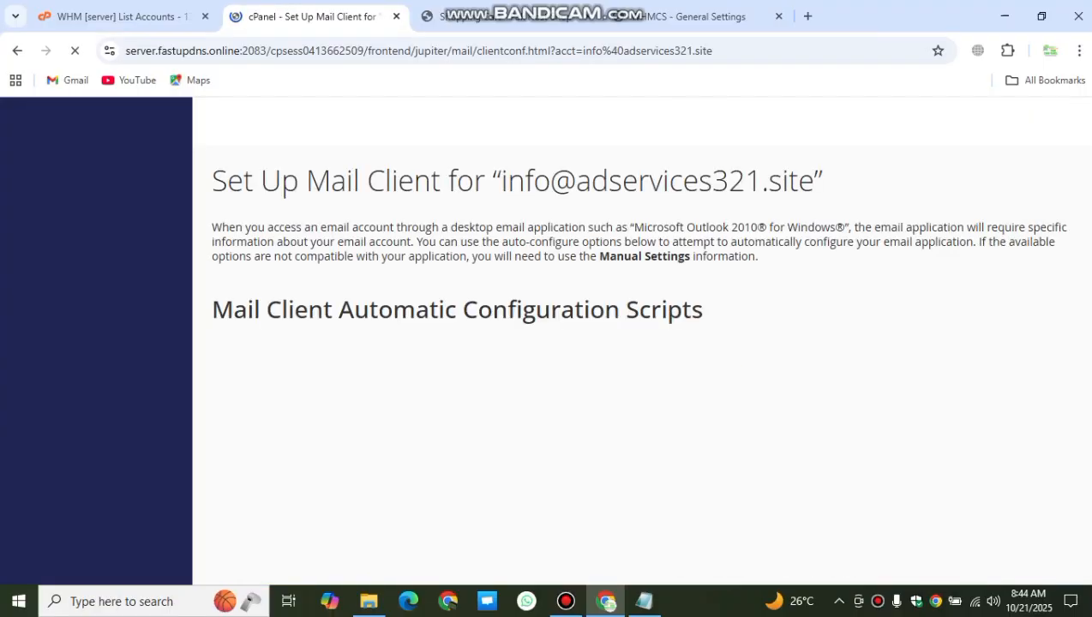
pyautogui.scroll(-1, 641, 366)
pyautogui.scroll(-4, 641, 366)
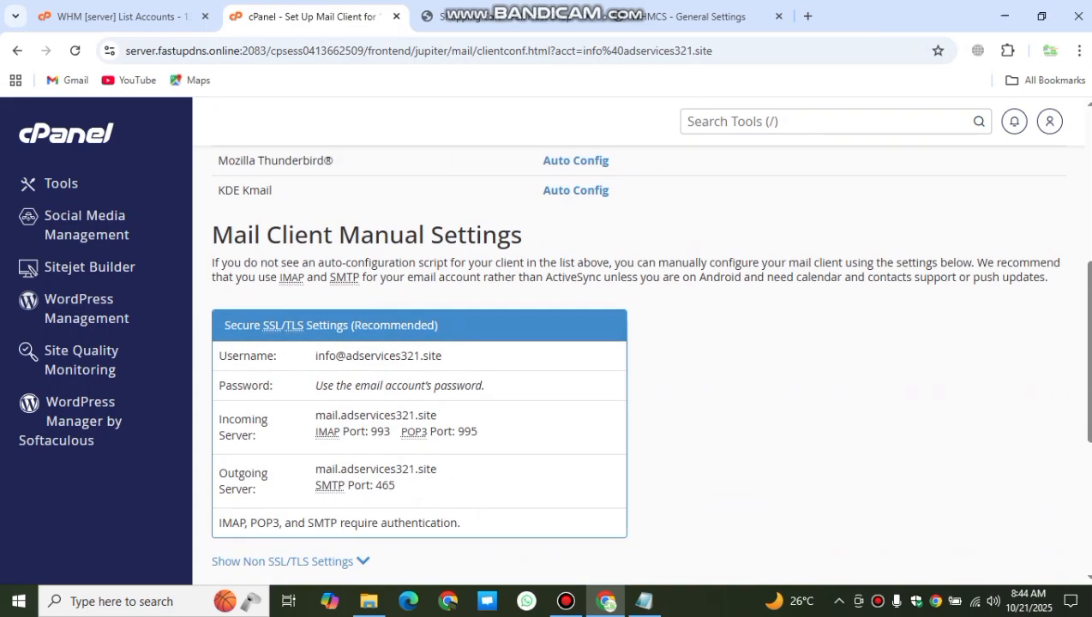
pyautogui.scroll(-1, 641, 366)
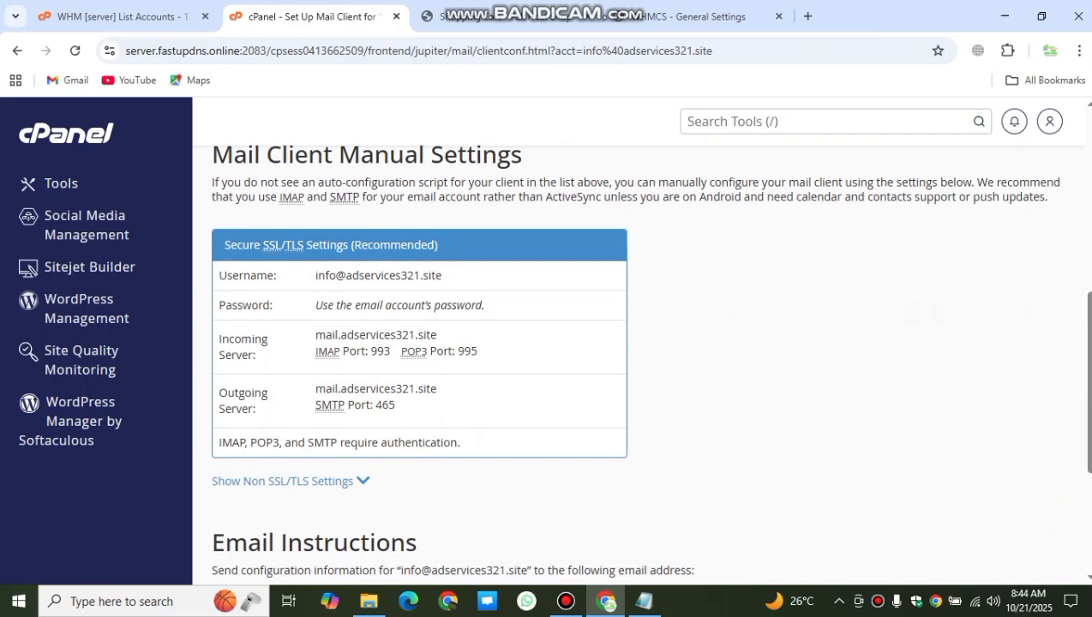
pyautogui.click(696, 16)
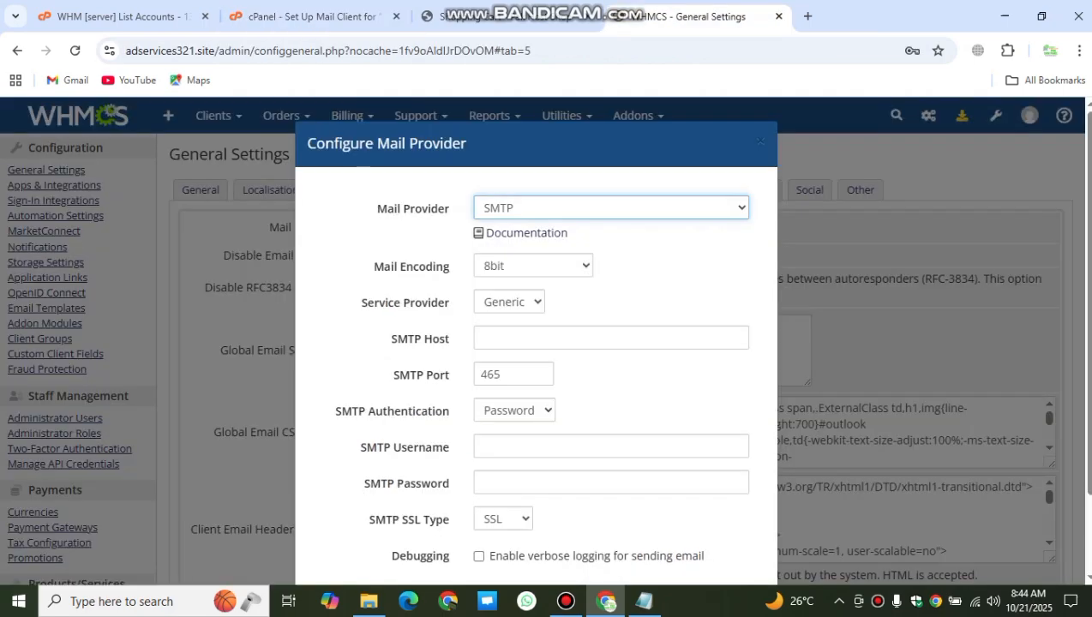
pyautogui.click(549, 482)
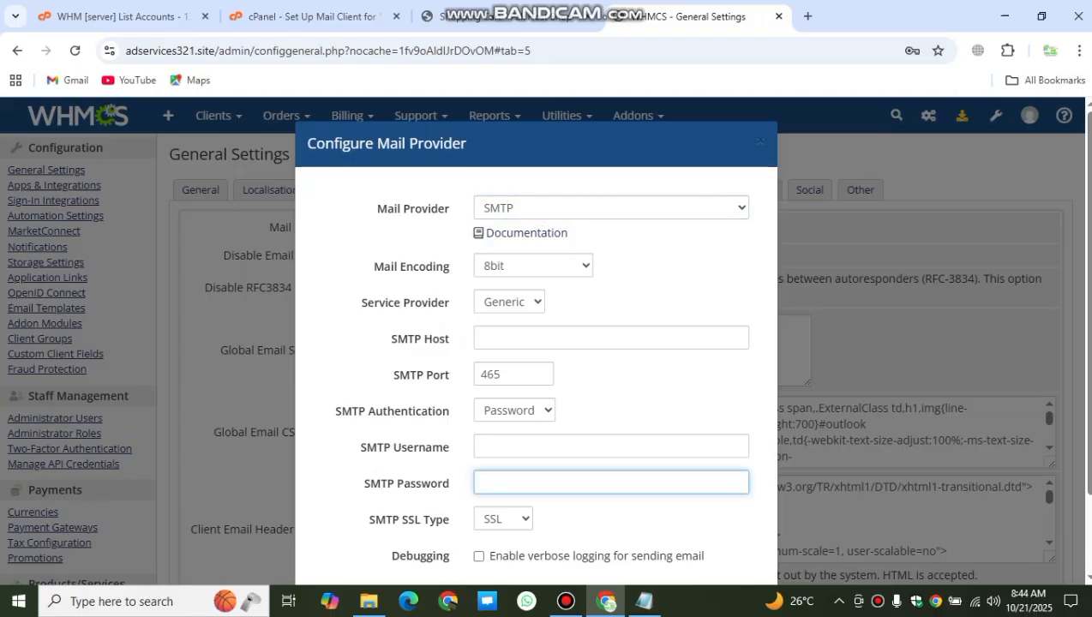
pyautogui.hotkey('ctrl', 'v')
pyautogui.click(548, 446)
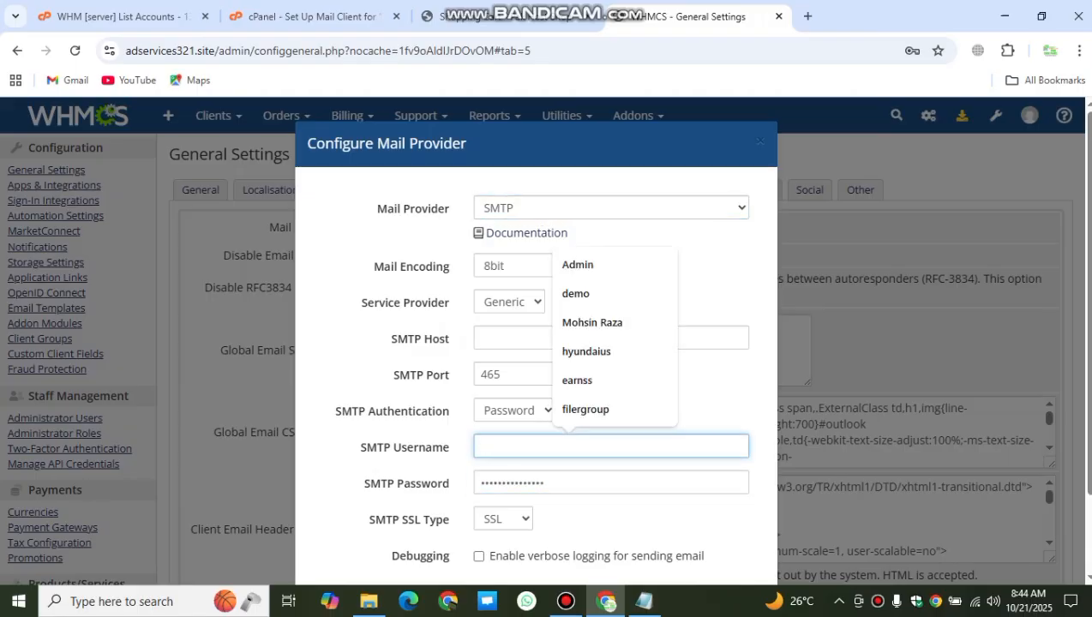
pyautogui.click(314, 16)
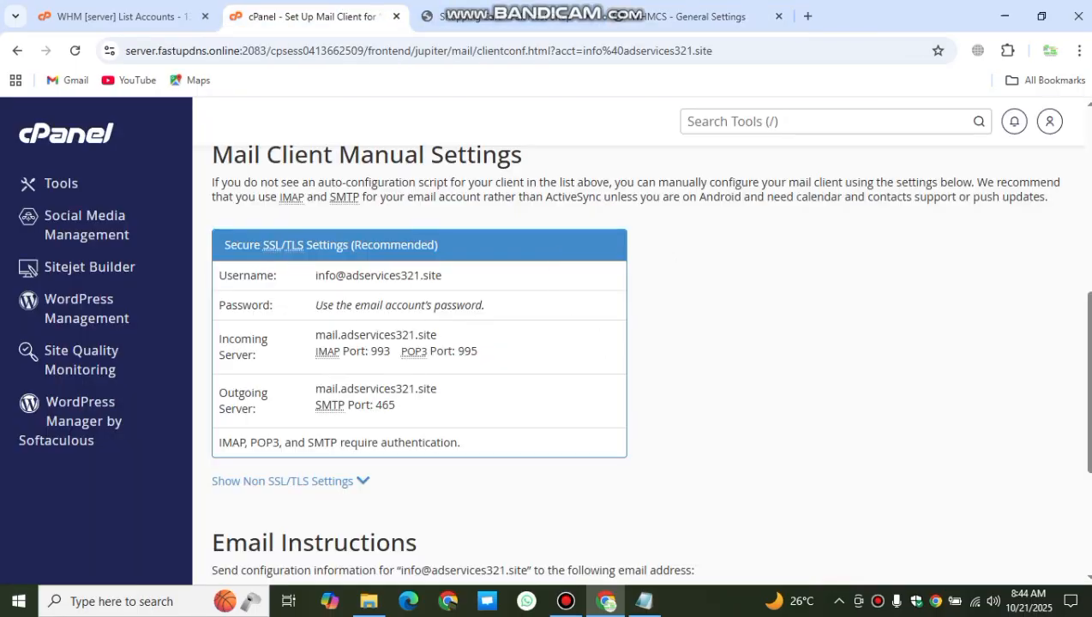
pyautogui.moveTo(442, 275); pyautogui.dragTo(313, 275)
pyautogui.hotkey('ctrl', 'c')
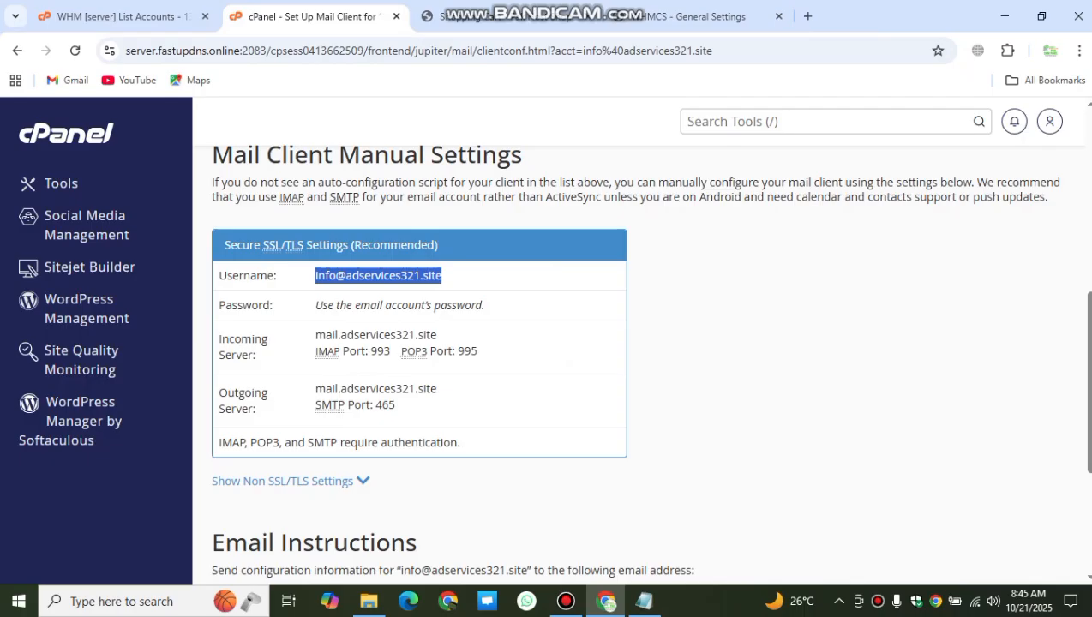
pyautogui.rightClick(324, 285)
pyautogui.click(342, 298)
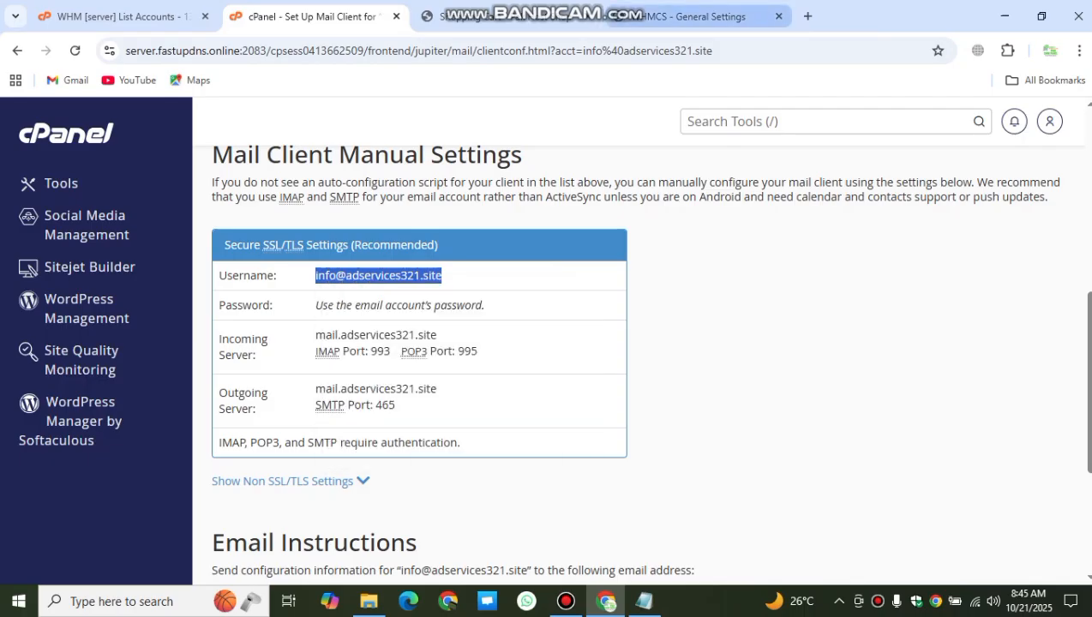
pyautogui.click(693, 17)
pyautogui.rightClick(528, 338)
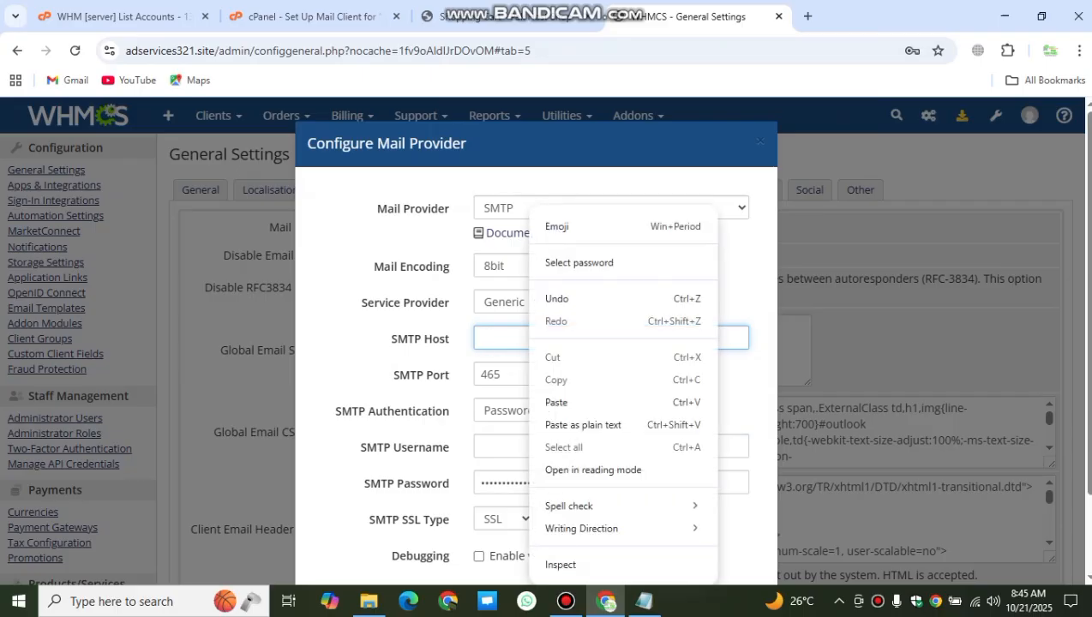
pyautogui.click(508, 447)
pyautogui.rightClick(482, 448)
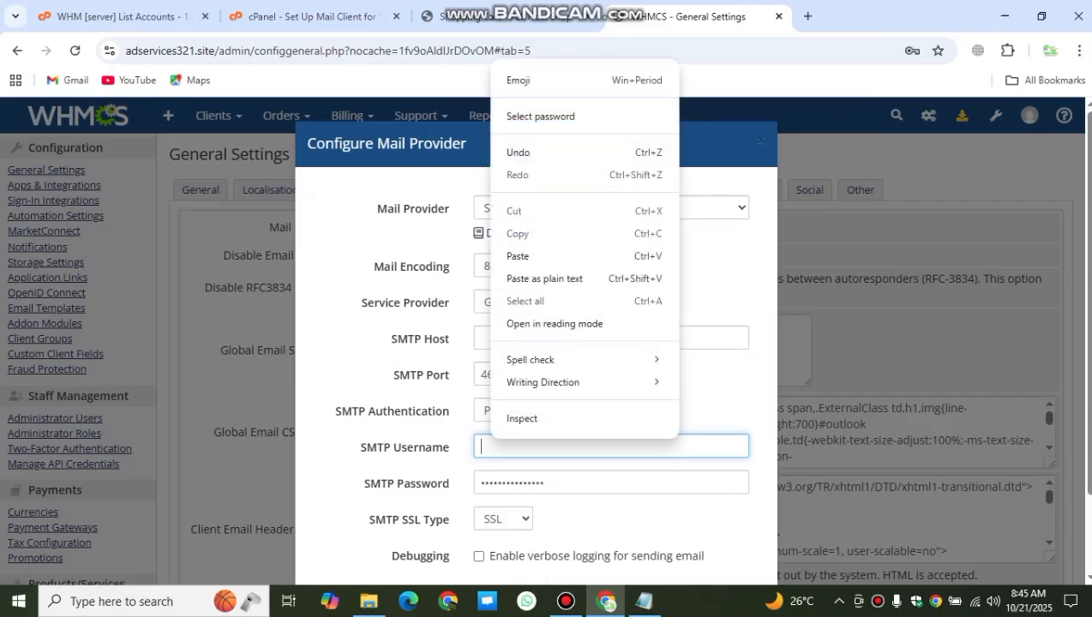
pyautogui.click(514, 255)
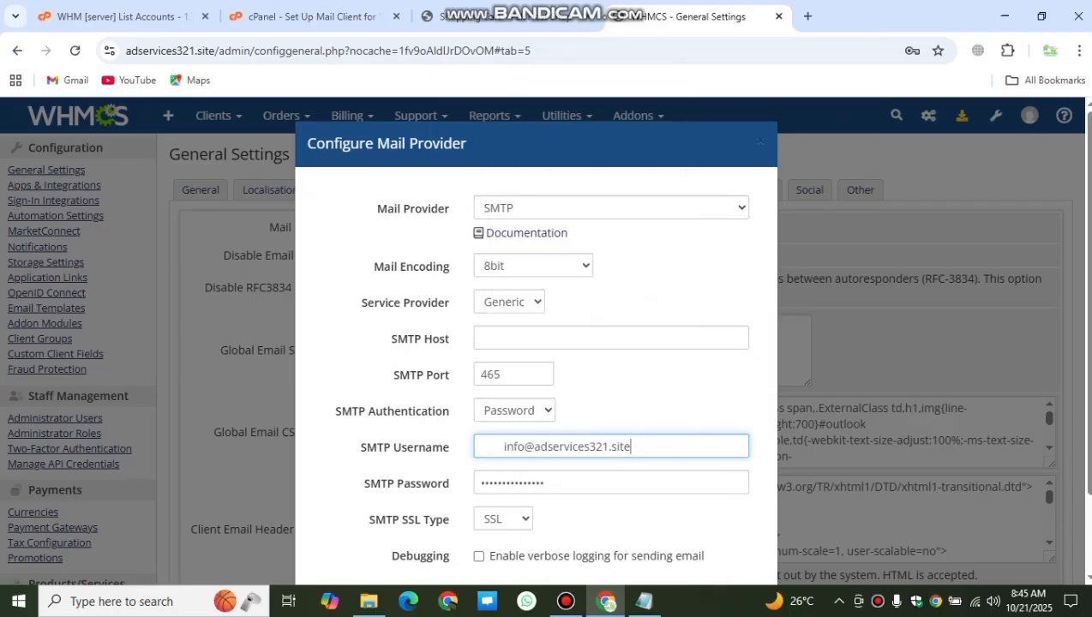
pyautogui.click(503, 446)
pyautogui.press('BackSpace')
pyautogui.press('BackSpace')
pyautogui.press('BackSpace')
pyautogui.press('BackSpace')
pyautogui.press('BackSpace')
pyautogui.press('BackSpace')
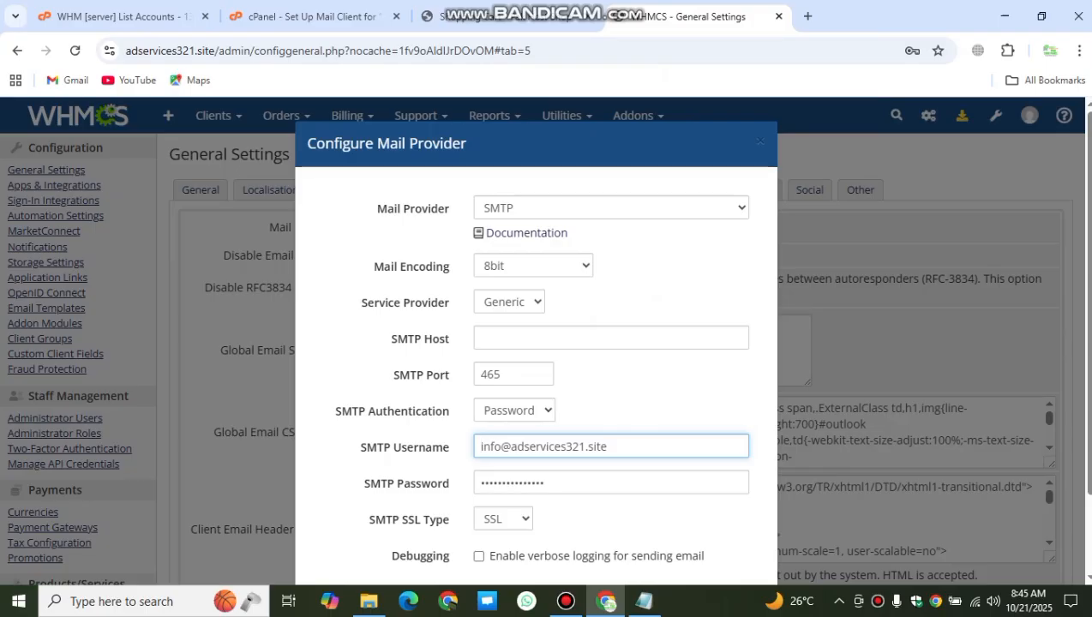
pyautogui.click(600, 339)
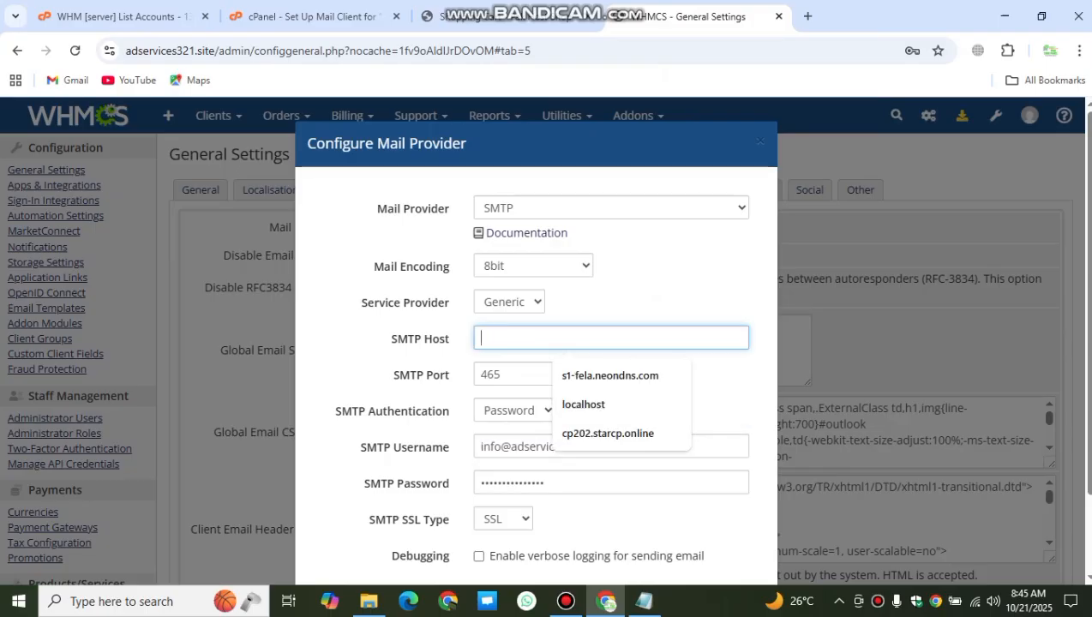
pyautogui.click(313, 17)
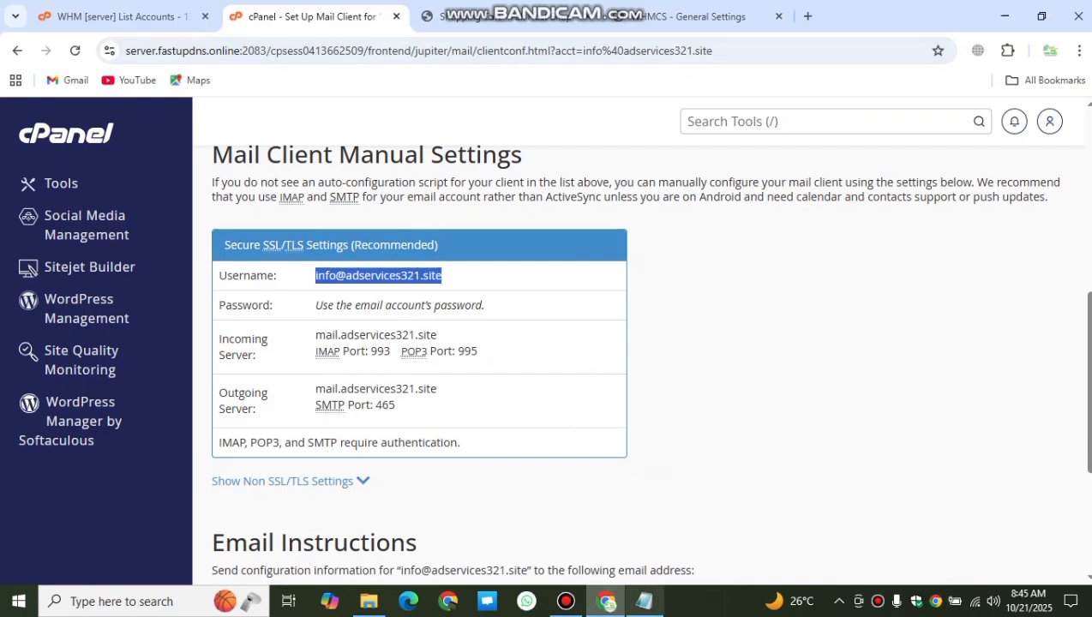
# Step: Copy the hostname server.fastupdns.online from the reseller hosting notes in Notepad
pyautogui.click(644, 601)
pyautogui.moveTo(412, 178); pyautogui.dragTo(264, 177)
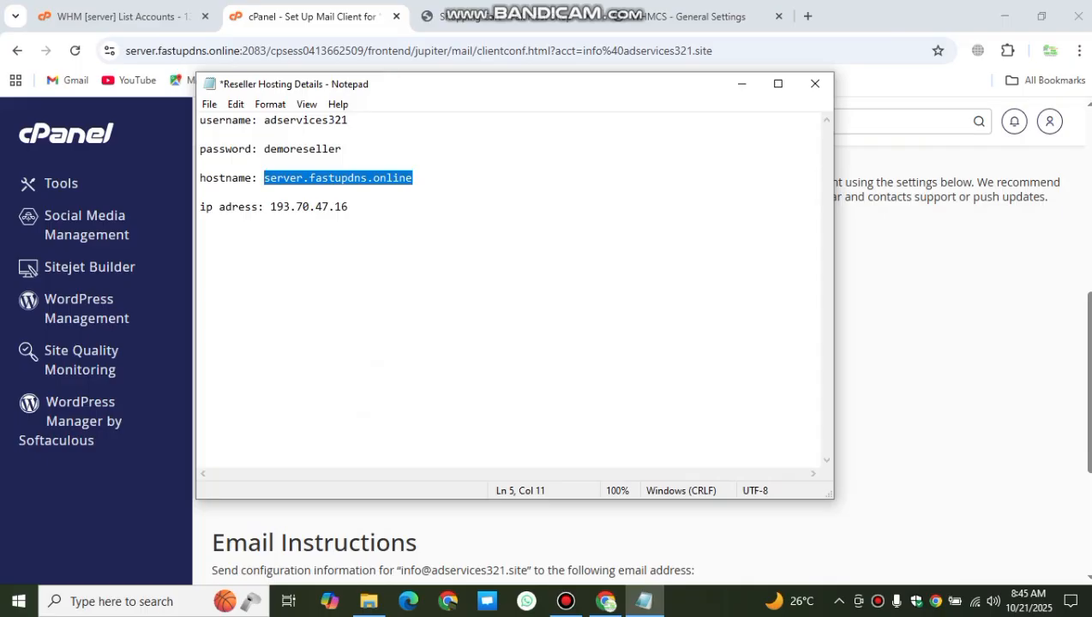
pyautogui.moveTo(413, 188); pyautogui.dragTo(264, 178)
pyautogui.hotkey('ctrl', 'c')
pyautogui.rightClick(264, 177)
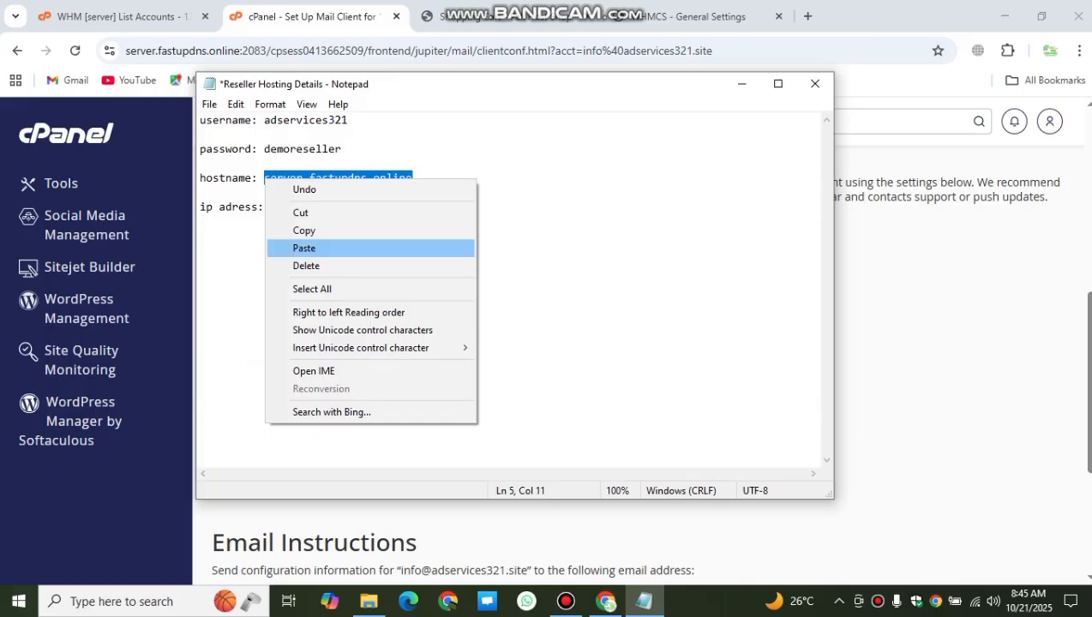
pyautogui.click(304, 231)
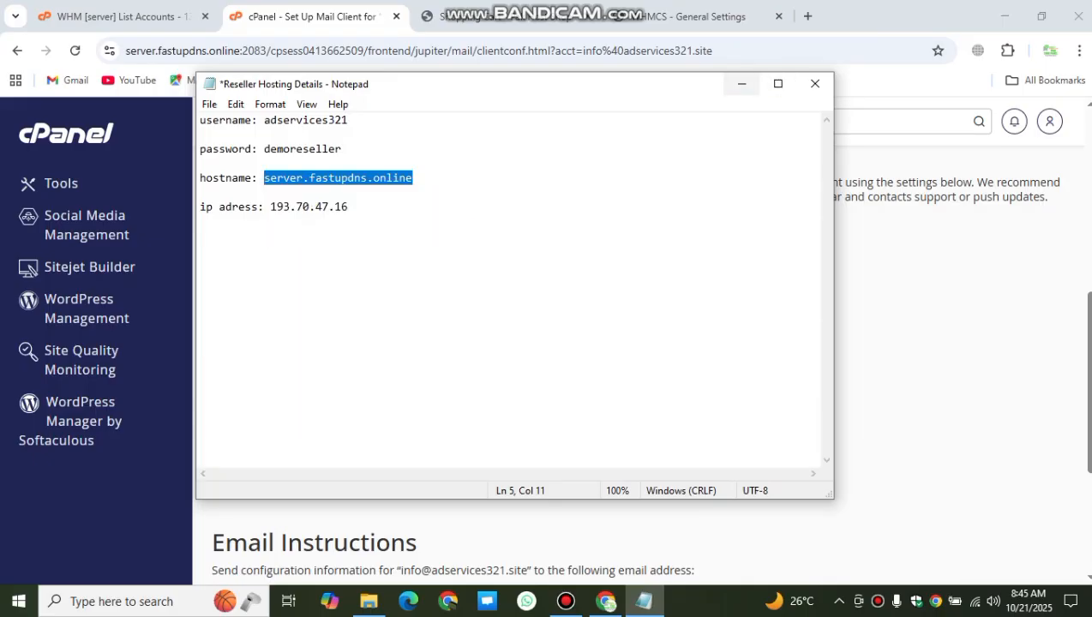
pyautogui.click(741, 84)
pyautogui.click(694, 16)
# Step: Paste server.fastupdns.online as SMTP Host, pass the configuration test, and save the mail provider
pyautogui.rightClick(507, 338)
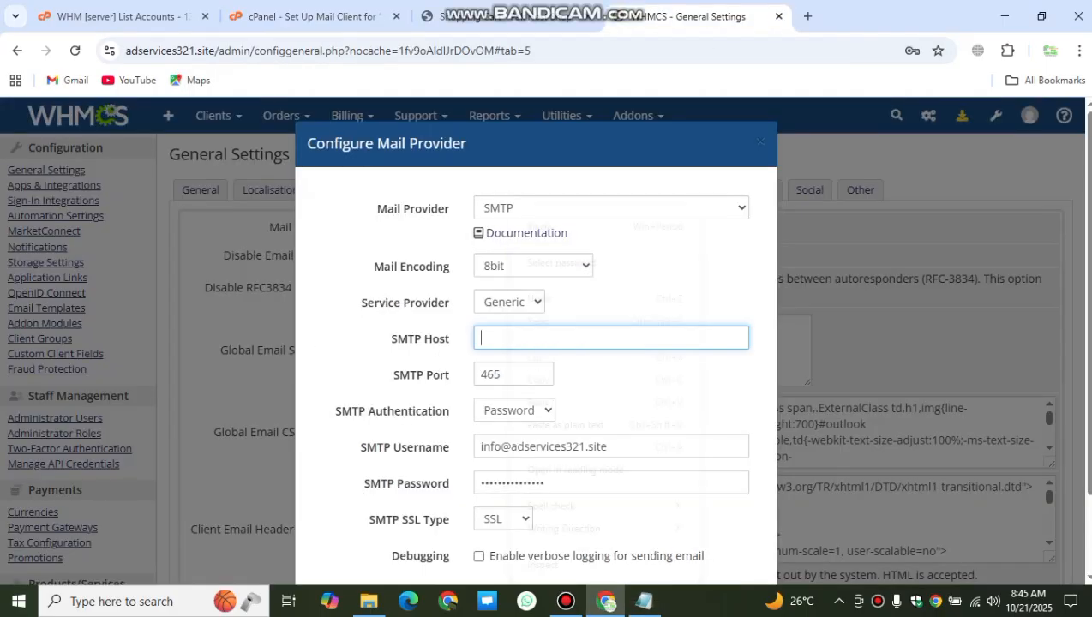
pyautogui.click(549, 401)
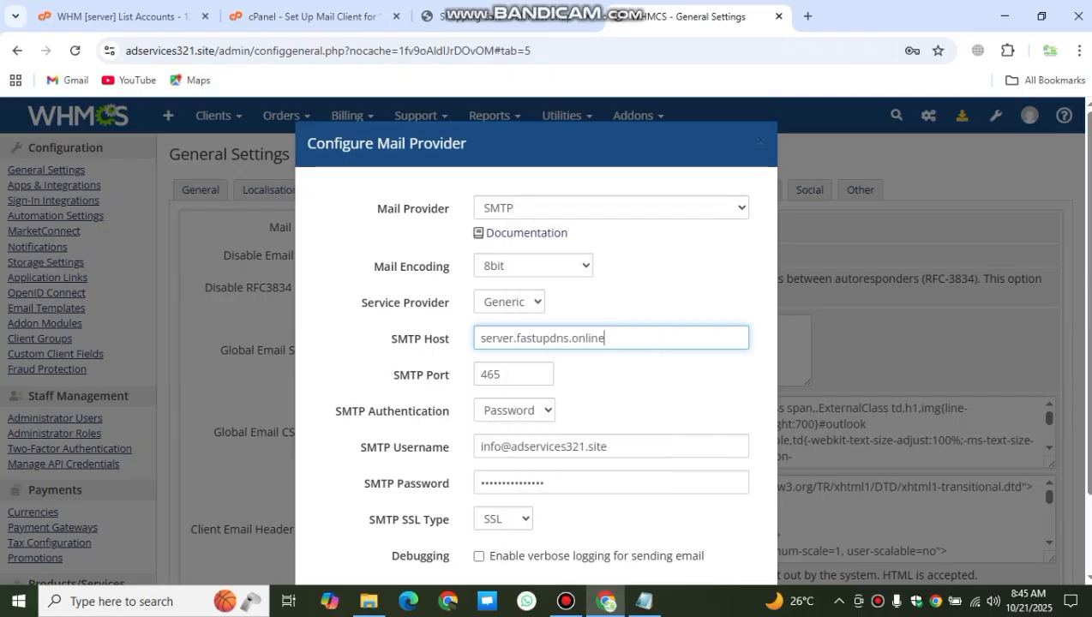
pyautogui.scroll(-2, 536, 386)
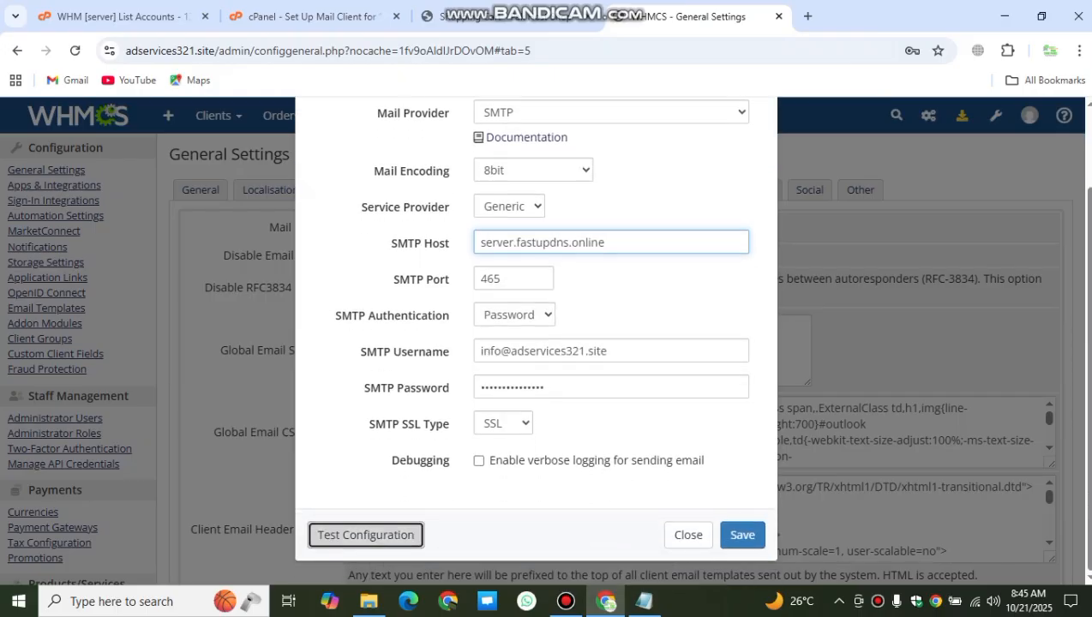
pyautogui.click(366, 535)
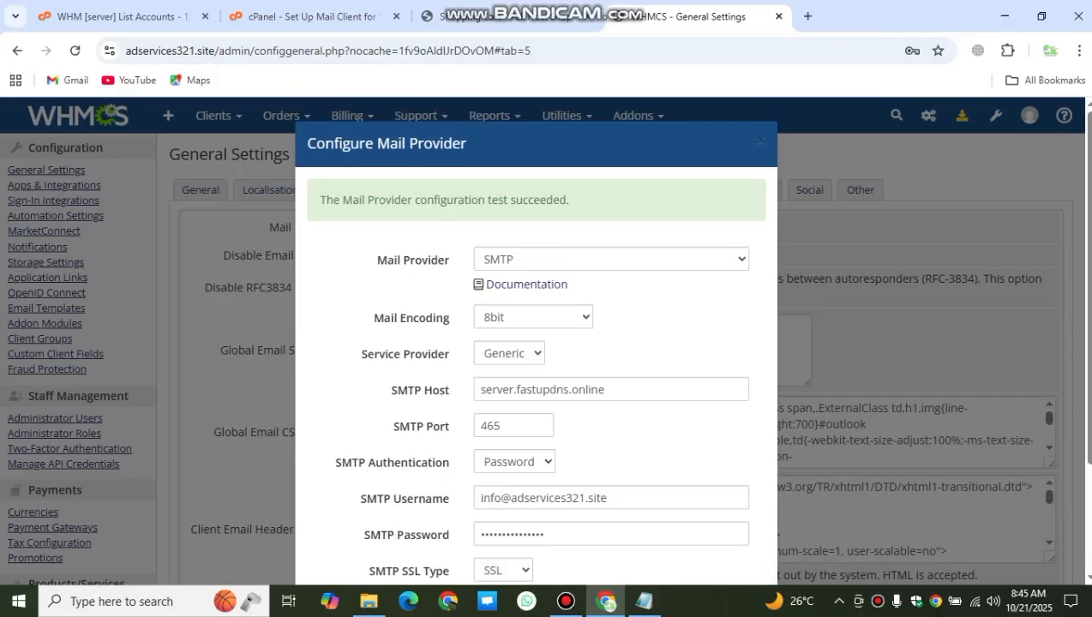
pyautogui.moveTo(320, 200); pyautogui.dragTo(569, 200)
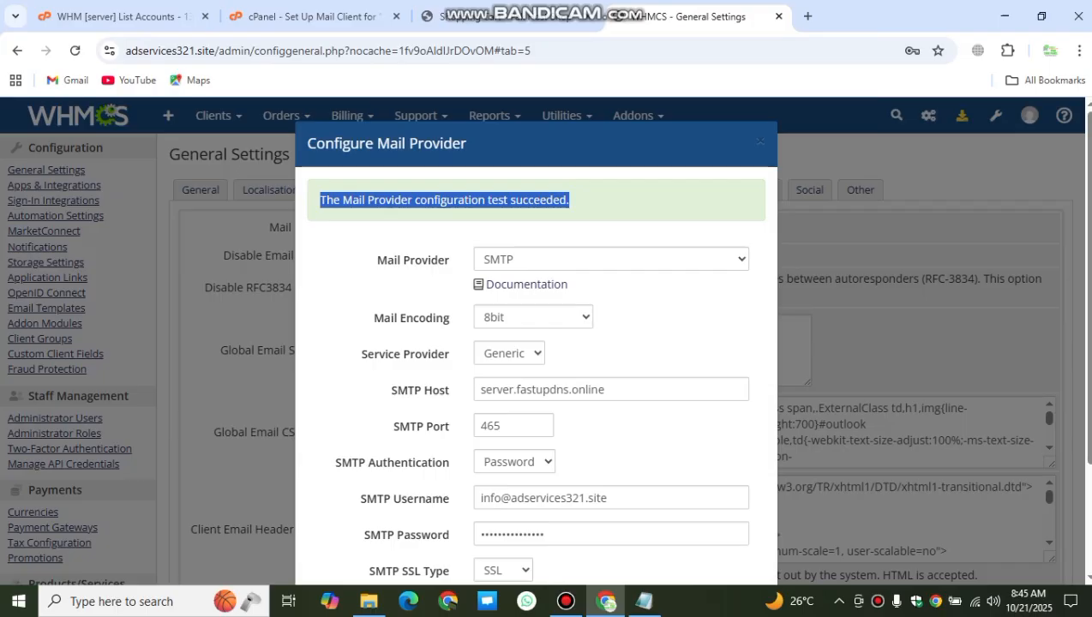
pyautogui.scroll(-3, 536, 343)
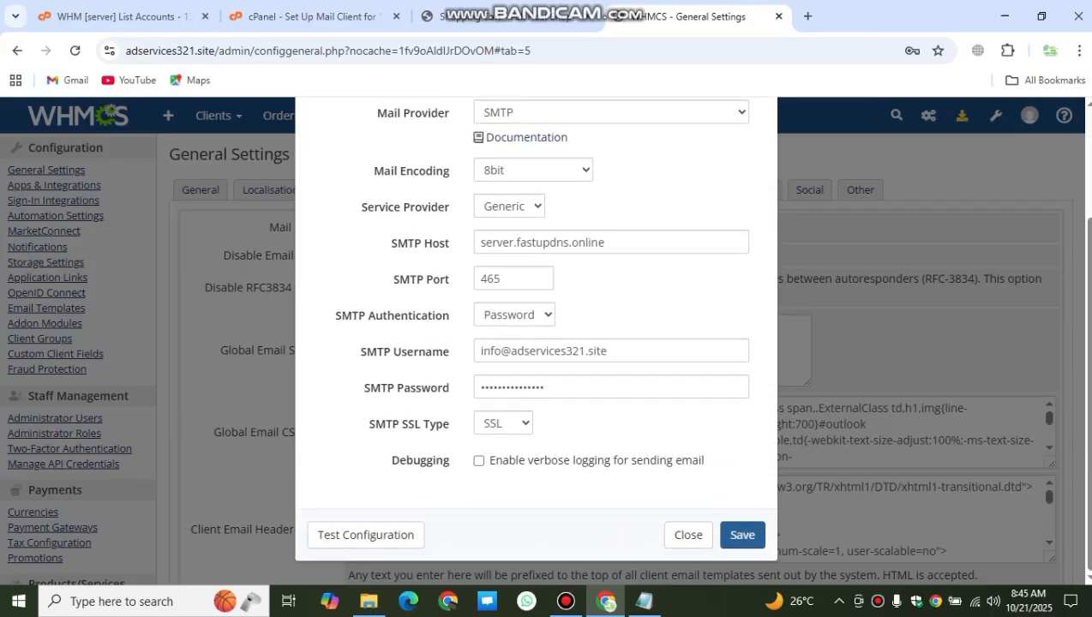
pyautogui.click(743, 535)
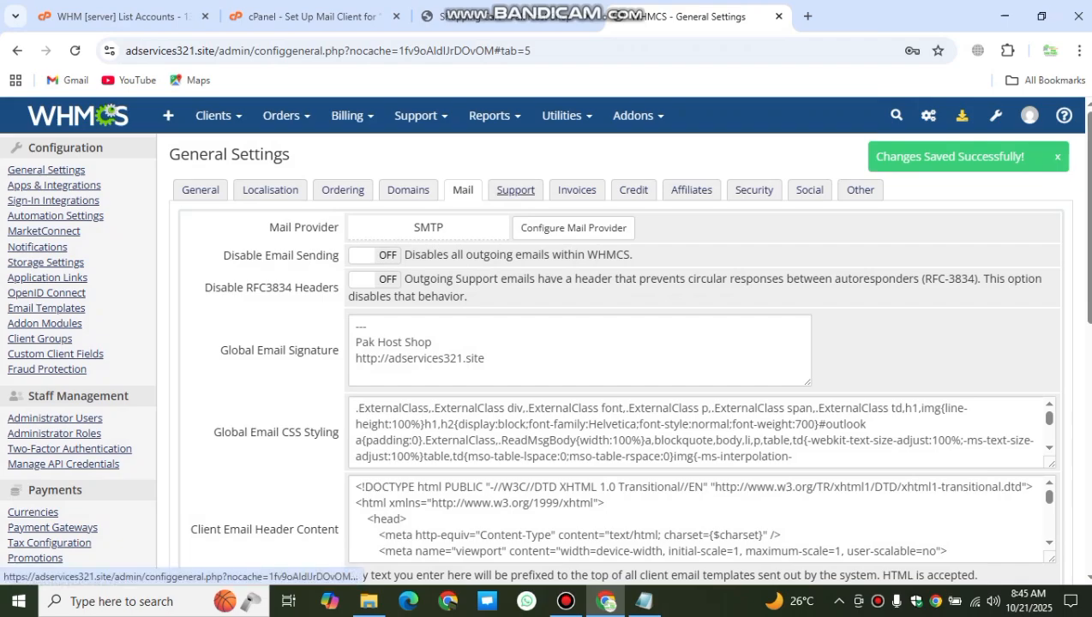
# Step: Look through the Support, Invoices and Credit tabs of General Settings
pyautogui.click(515, 190)
pyautogui.scroll(-3, 546, 343)
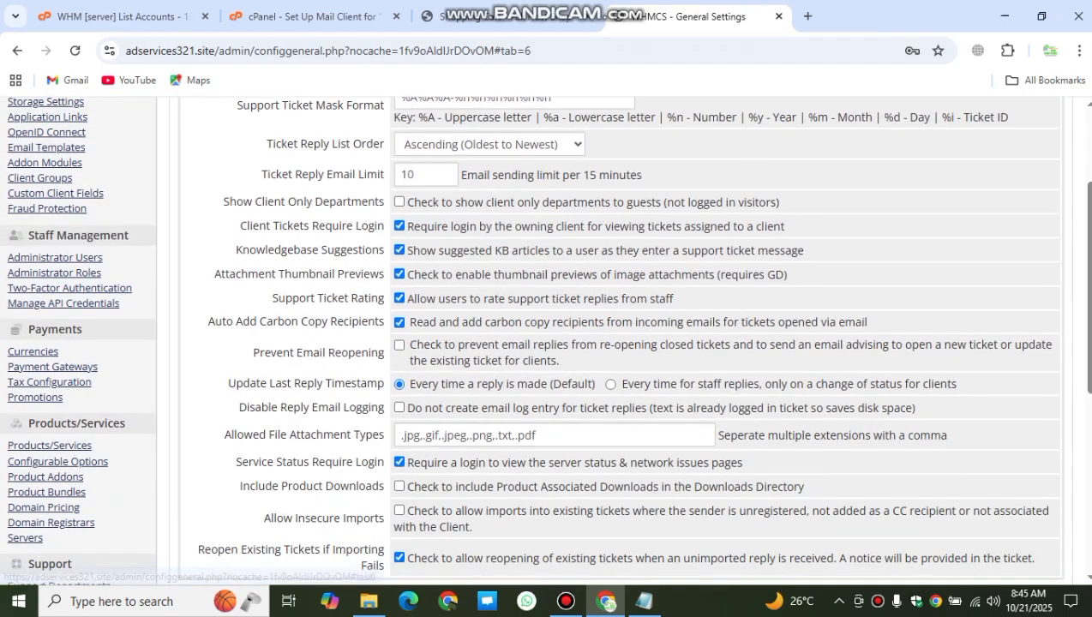
pyautogui.scroll(3, 546, 343)
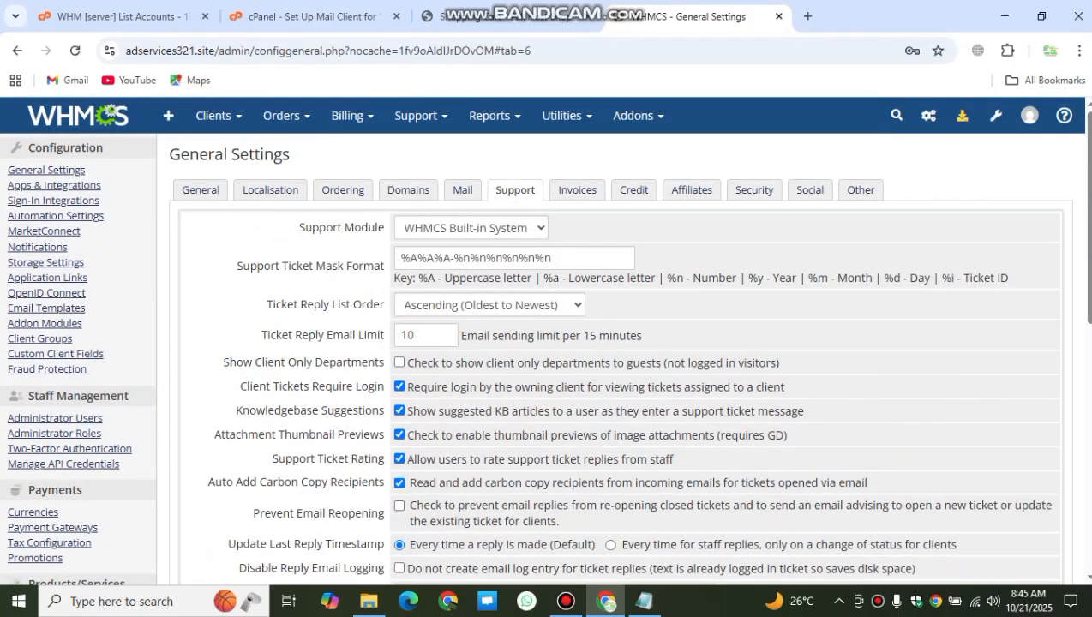
pyautogui.moveTo(236, 265); pyautogui.dragTo(384, 265)
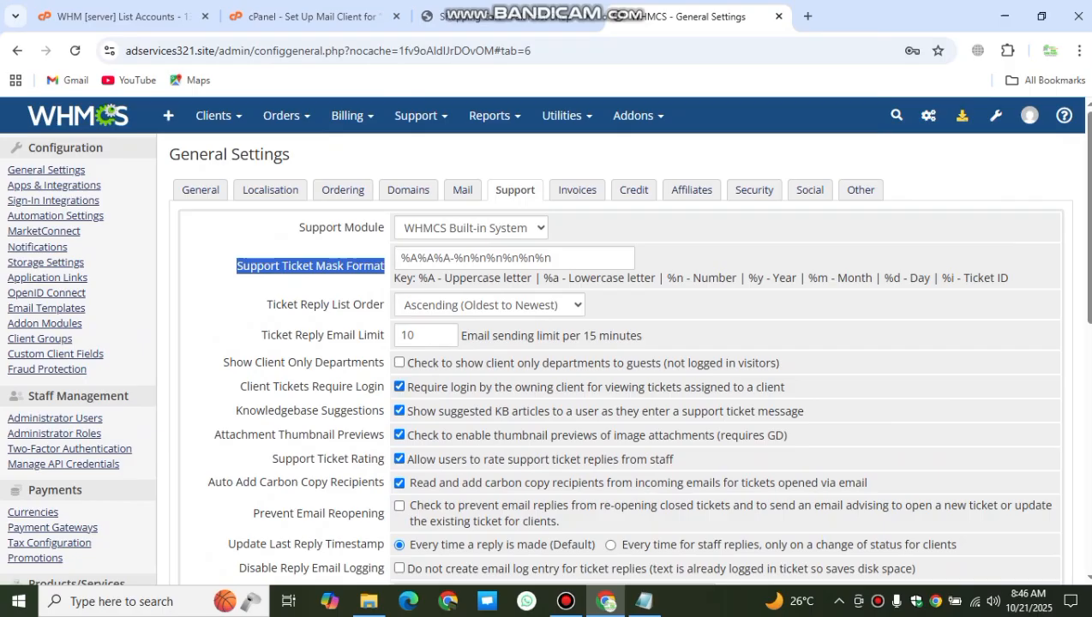
pyautogui.click(576, 190)
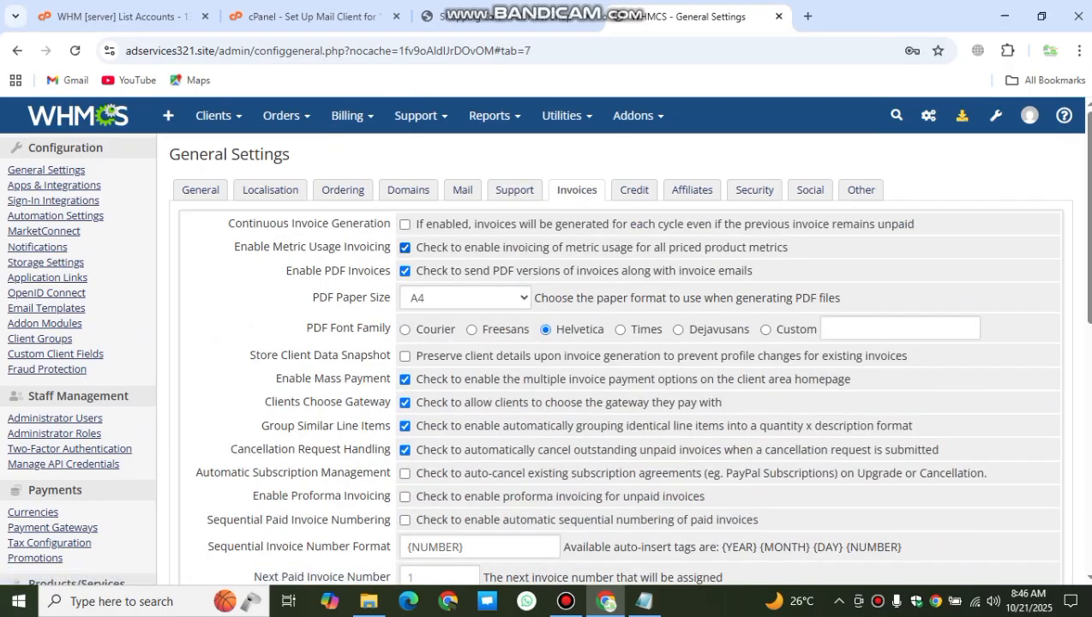
pyautogui.click(633, 189)
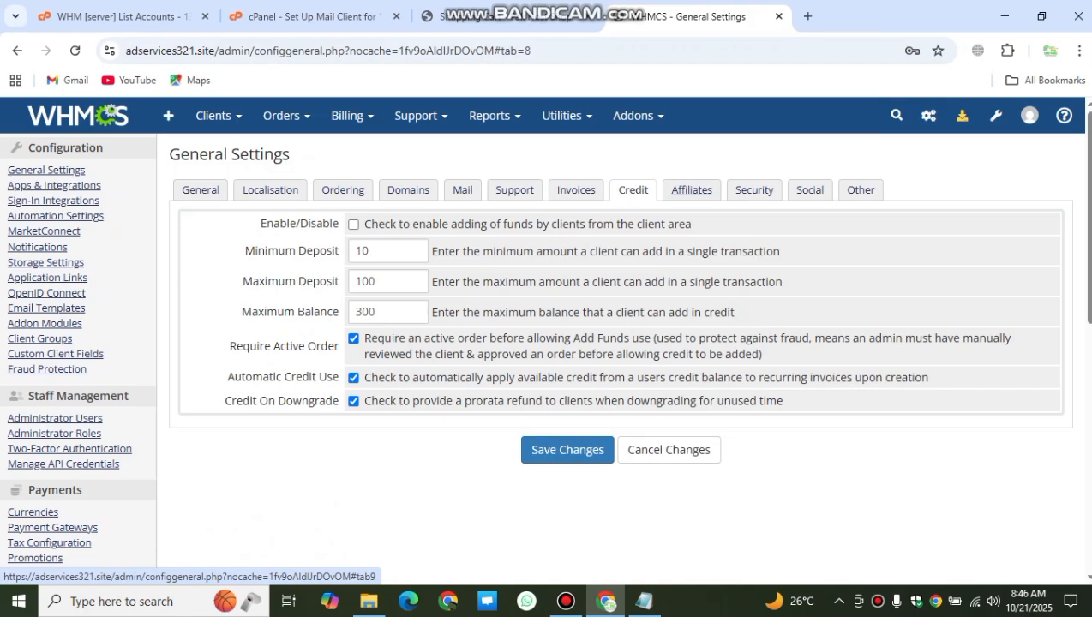
# Step: Tick Enable/Disable on the Affiliates tab to turn on the affiliate system
pyautogui.click(692, 190)
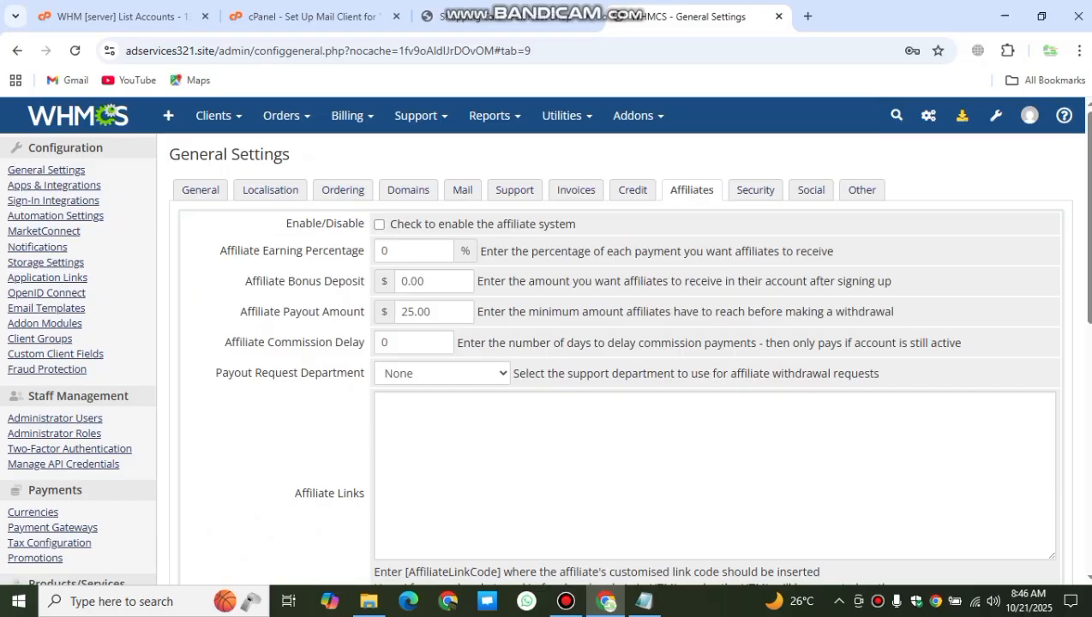
pyautogui.click(379, 224)
pyautogui.scroll(-5, 546, 339)
pyautogui.scroll(6, 546, 339)
# Step: Turn the affiliate system back off and review the Security tab's captcha settings
pyautogui.click(379, 224)
pyautogui.click(755, 190)
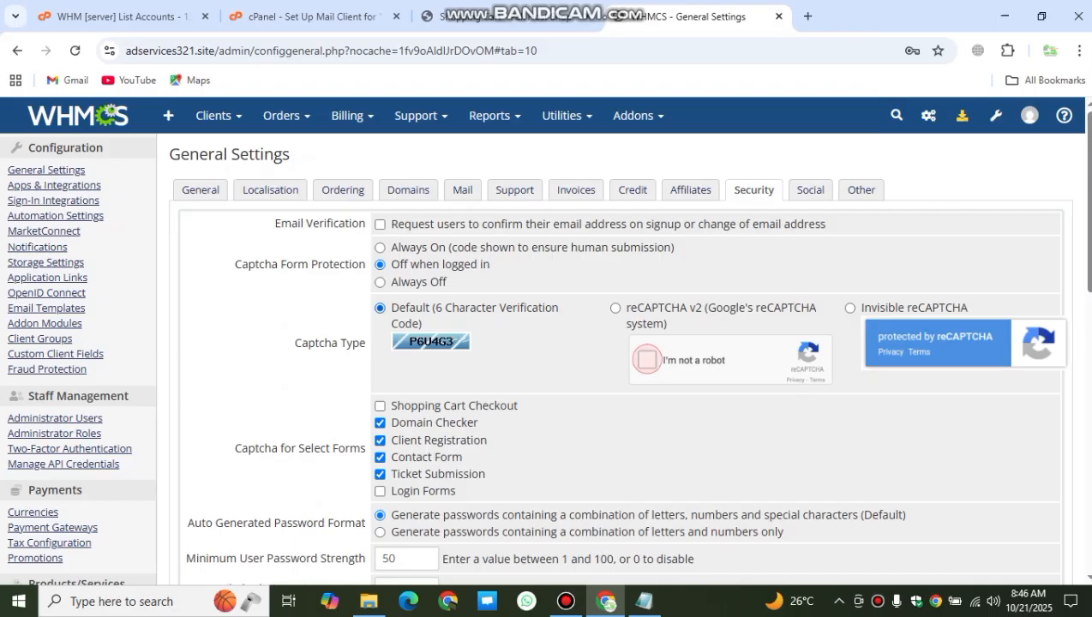
pyautogui.click(647, 360)
pyautogui.scroll(-1, 647, 360)
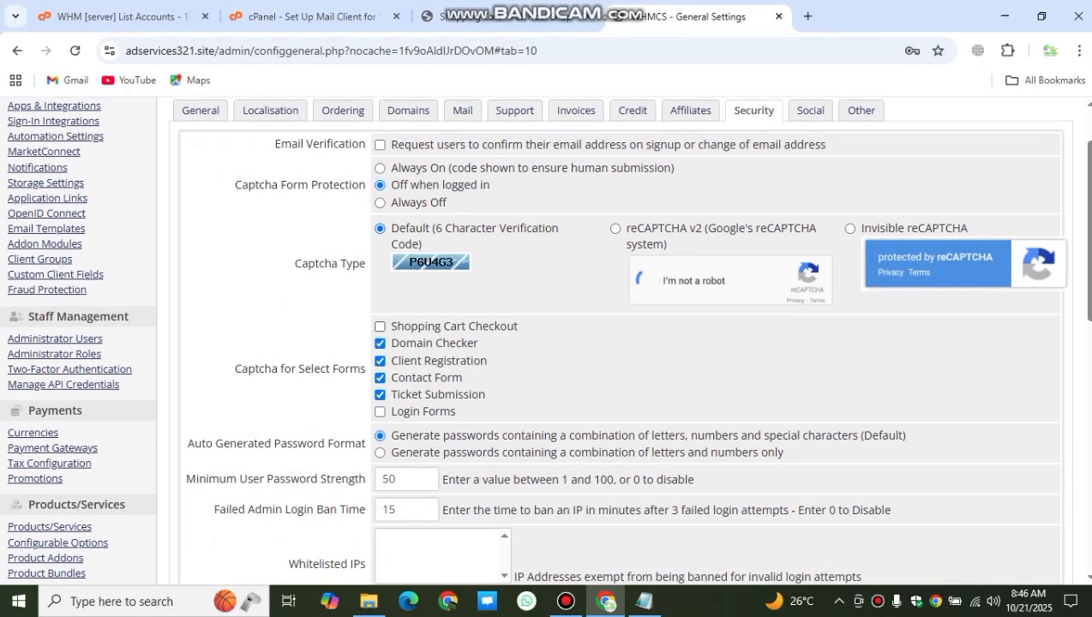
pyautogui.scroll(1, 617, 343)
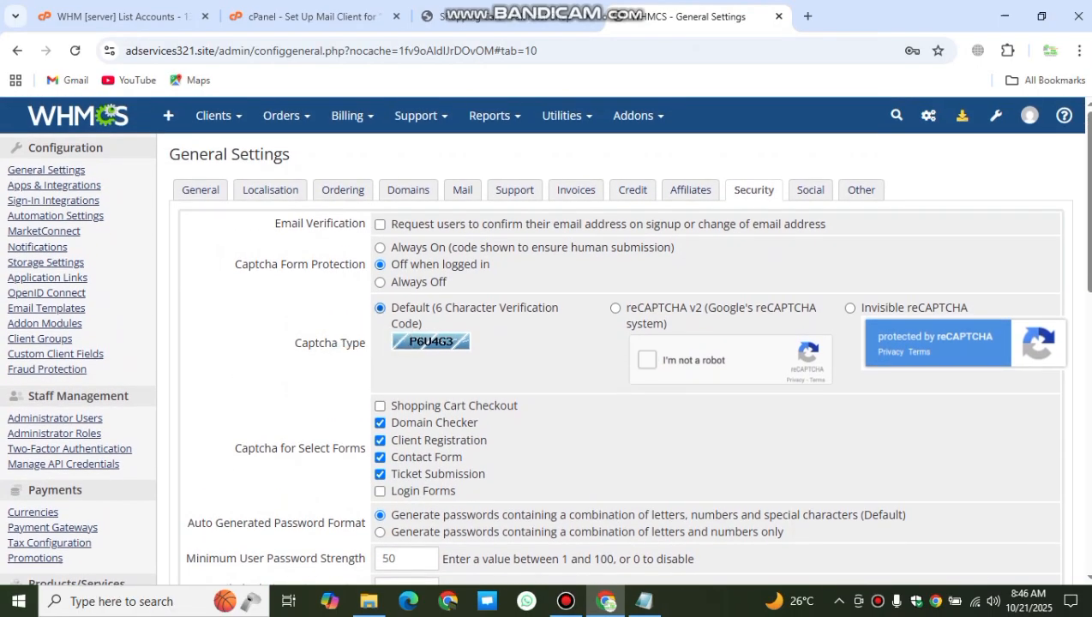
# Step: Check the captcha on the domain registration page, then save Captcha Form Protection as Always Off
pyautogui.click(506, 16)
pyautogui.scroll(-2, 548, 342)
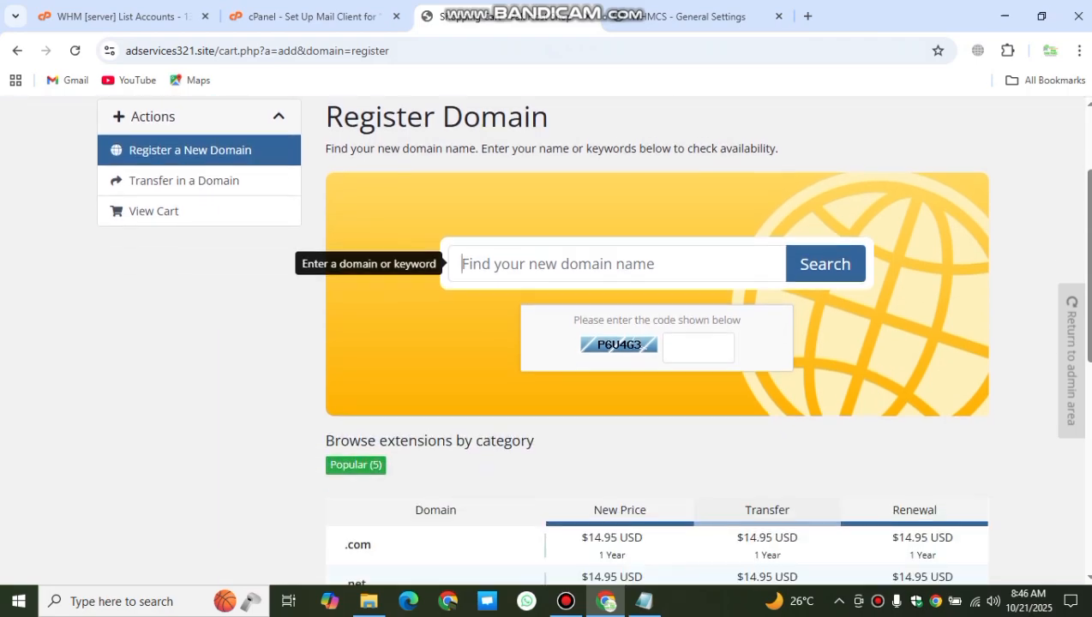
pyautogui.doubleClick(619, 333)
pyautogui.click(618, 333)
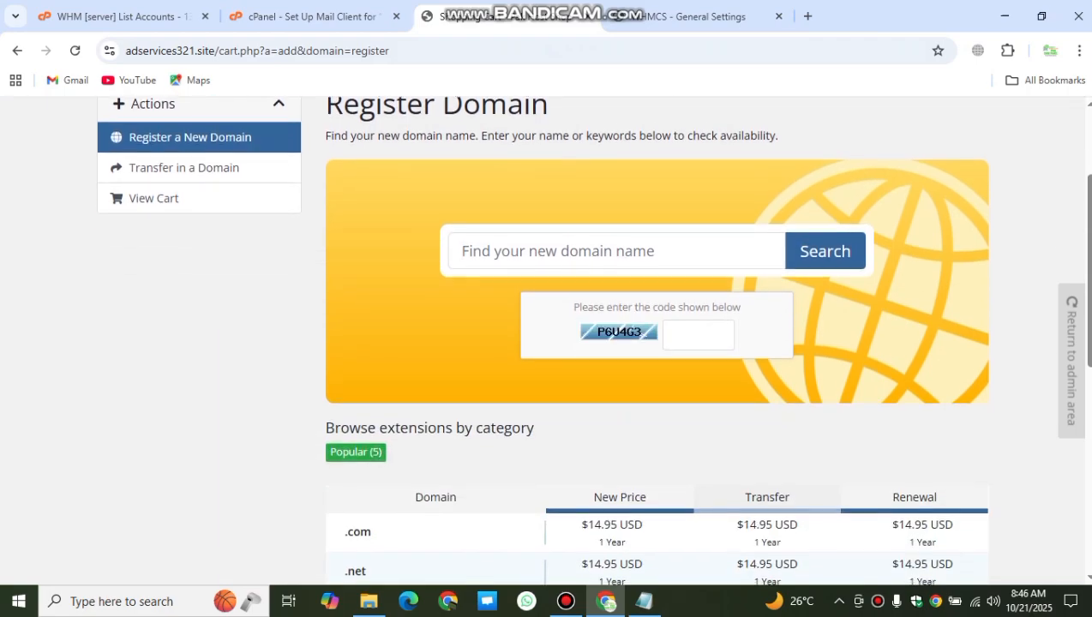
pyautogui.moveTo(619, 332); pyautogui.dragTo(620, 366)
pyautogui.click(696, 16)
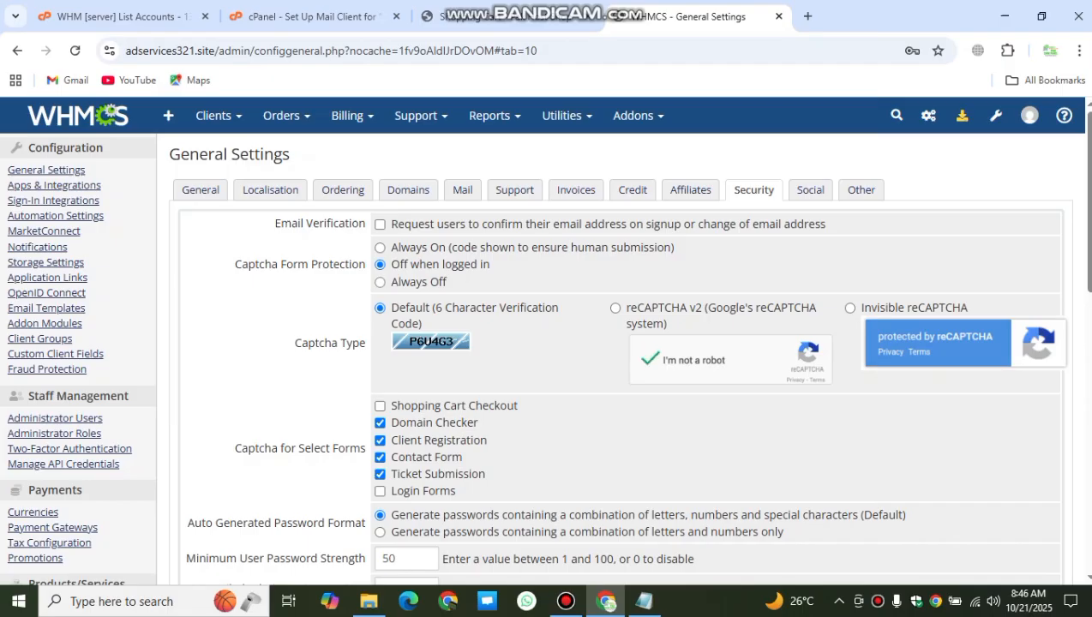
pyautogui.scroll(-9, 566, 343)
pyautogui.click(567, 520)
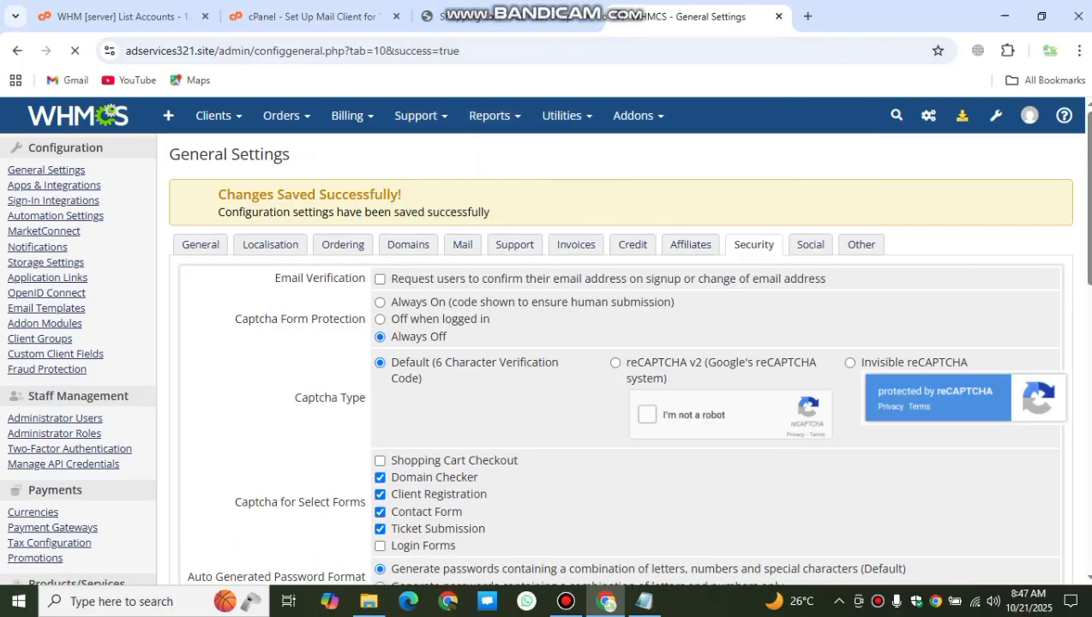
# Step: Reload the domain registration page to confirm the captcha no longer appears
pyautogui.click(513, 17)
pyautogui.click(74, 50)
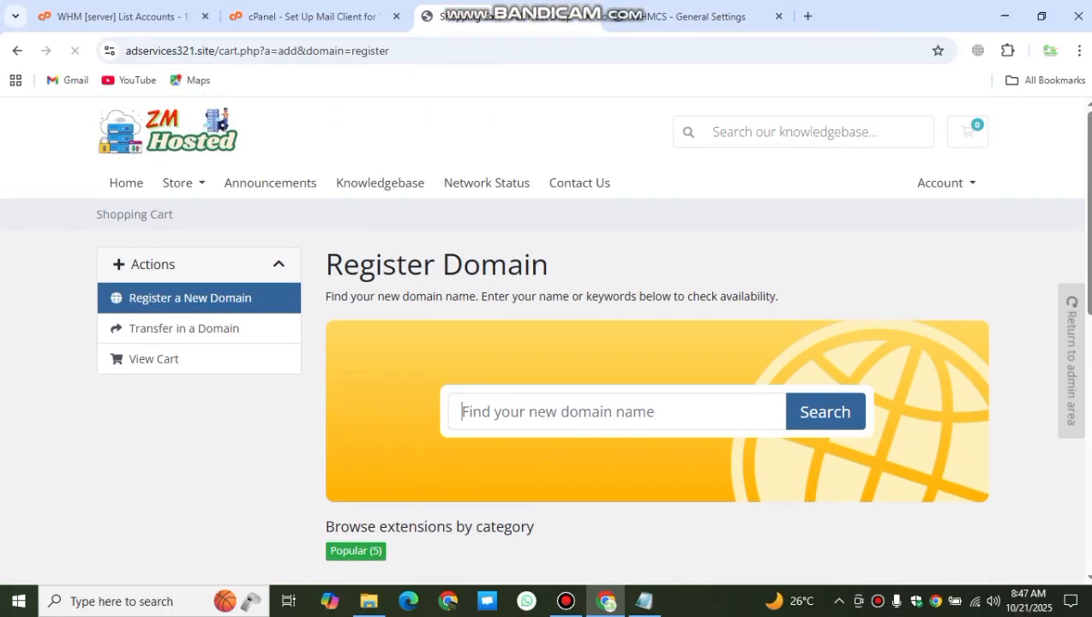
pyautogui.click(557, 412)
pyautogui.click(698, 16)
pyautogui.scroll(-2, 543, 343)
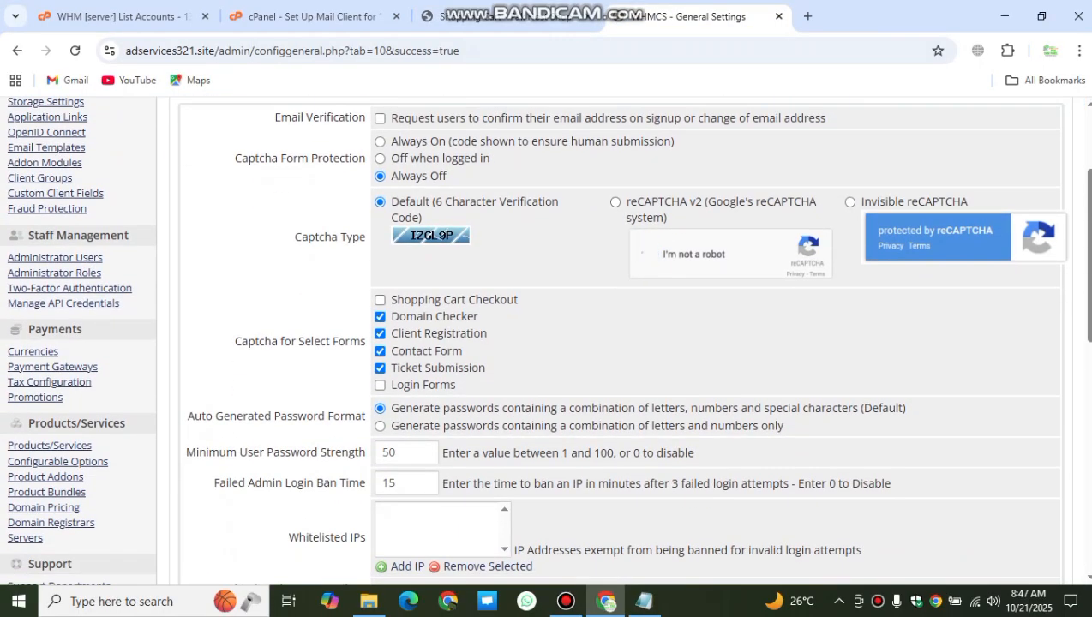
pyautogui.scroll(-2, 544, 343)
pyautogui.scroll(3, 544, 343)
pyautogui.scroll(1, 544, 343)
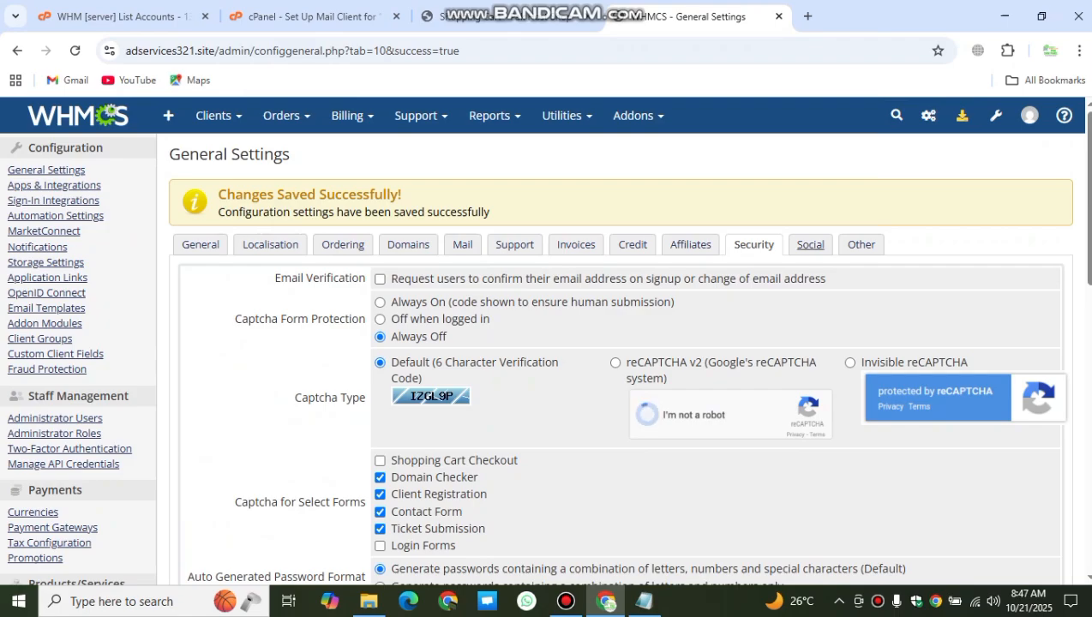
# Step: Browse the Social and Other tabs, then go to System Settings from the wrench menu
pyautogui.click(810, 244)
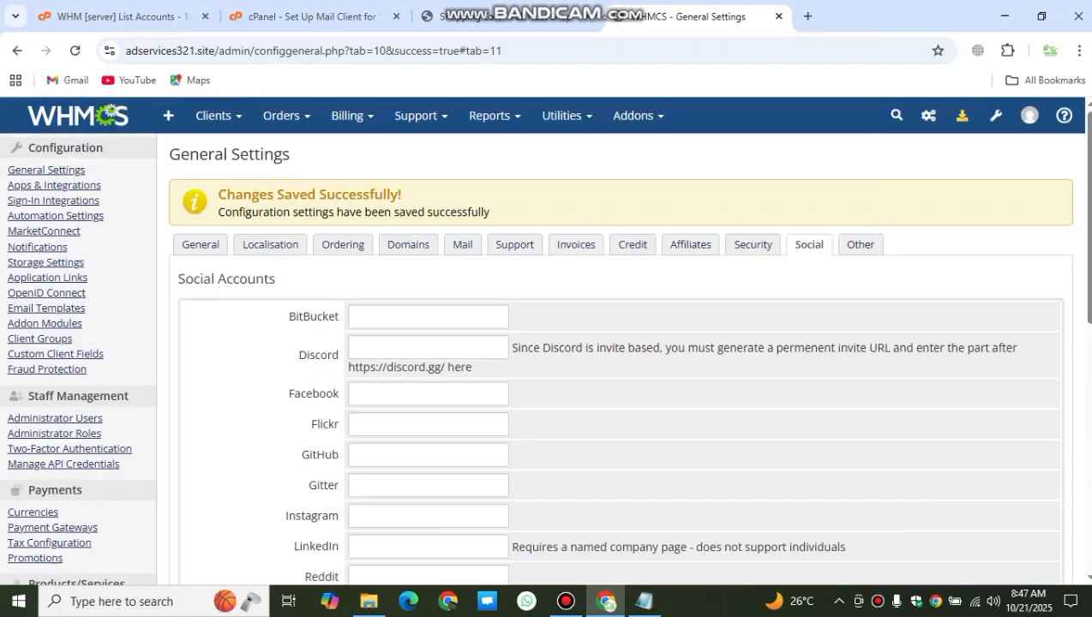
pyautogui.scroll(-1, 621, 358)
pyautogui.scroll(1, 621, 358)
pyautogui.click(860, 244)
pyautogui.scroll(-4, 860, 244)
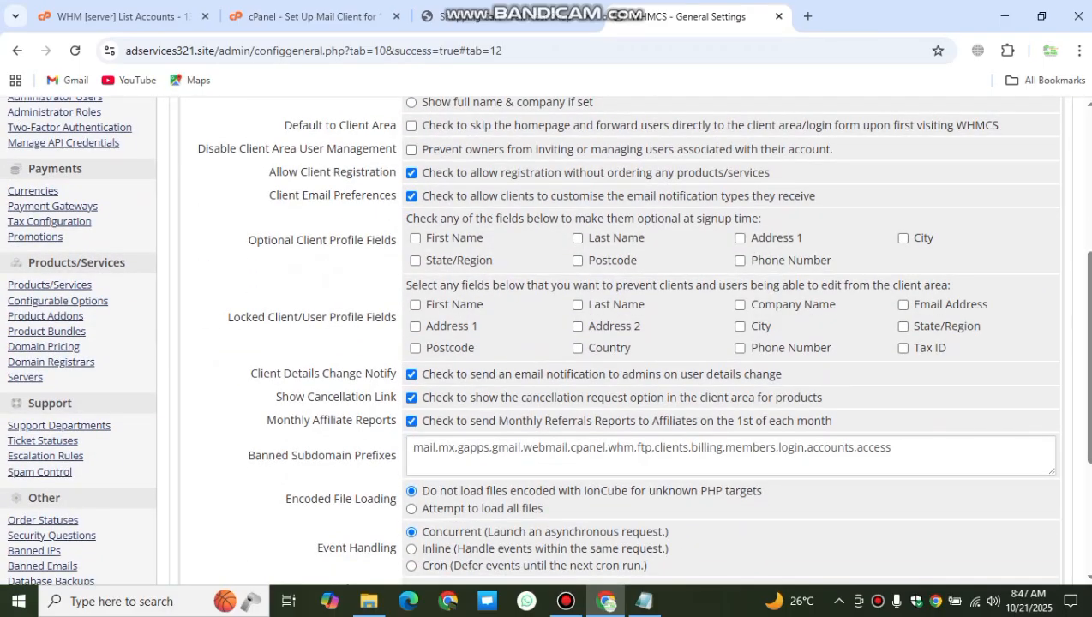
pyautogui.scroll(-3, 621, 343)
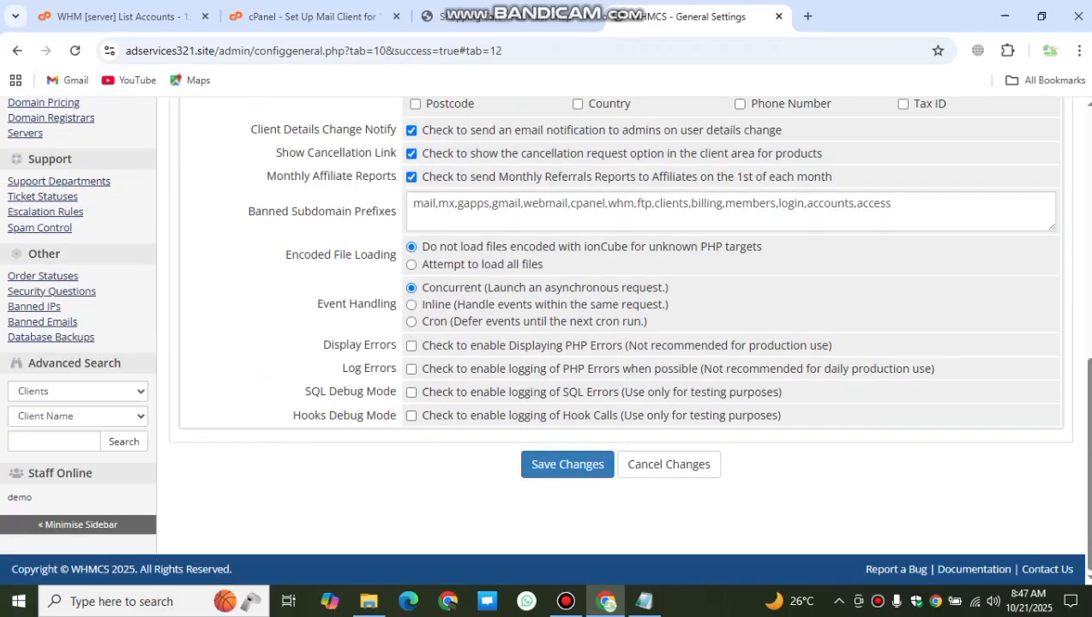
pyautogui.scroll(7, 621, 342)
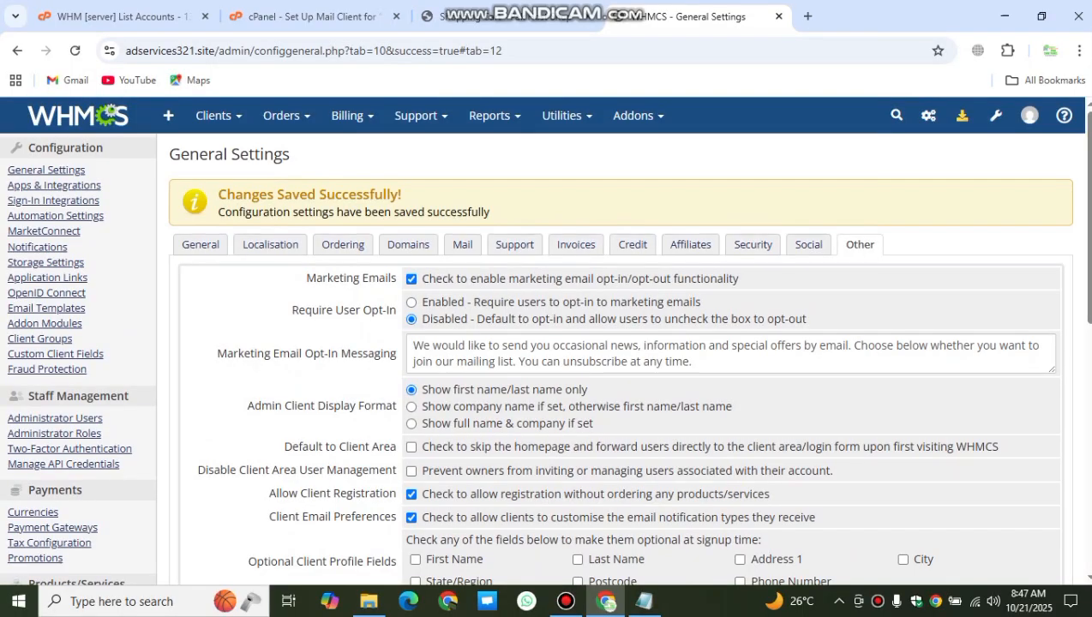
pyautogui.click(995, 115)
pyautogui.click(879, 176)
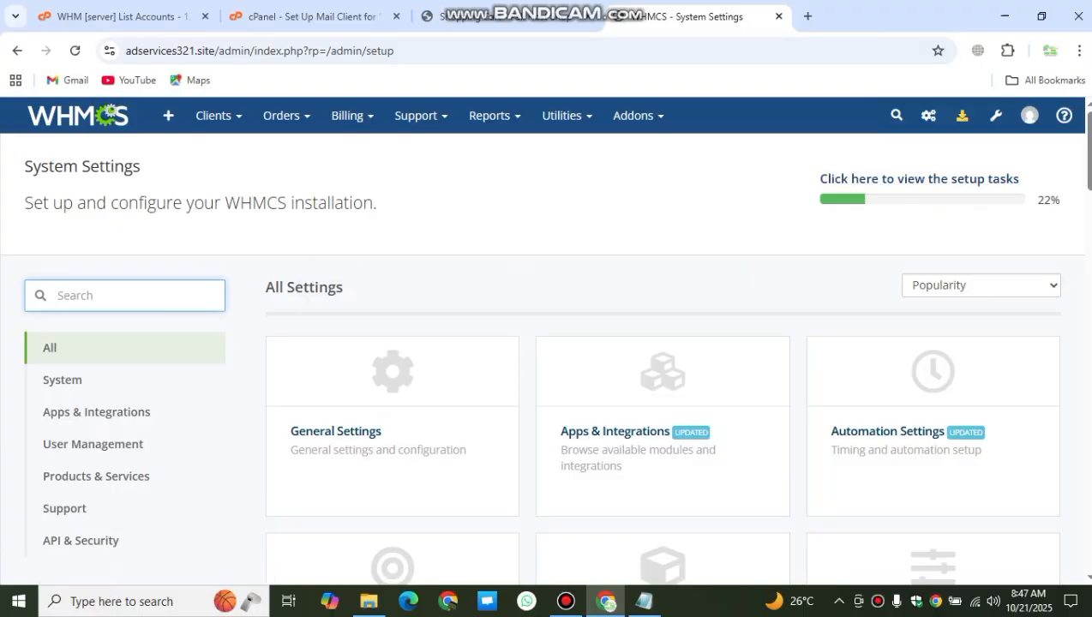
# Step: In Products/Services, start a new product group named Web Hosting
pyautogui.scroll(-1, 392, 371)
pyautogui.scroll(-3, 393, 370)
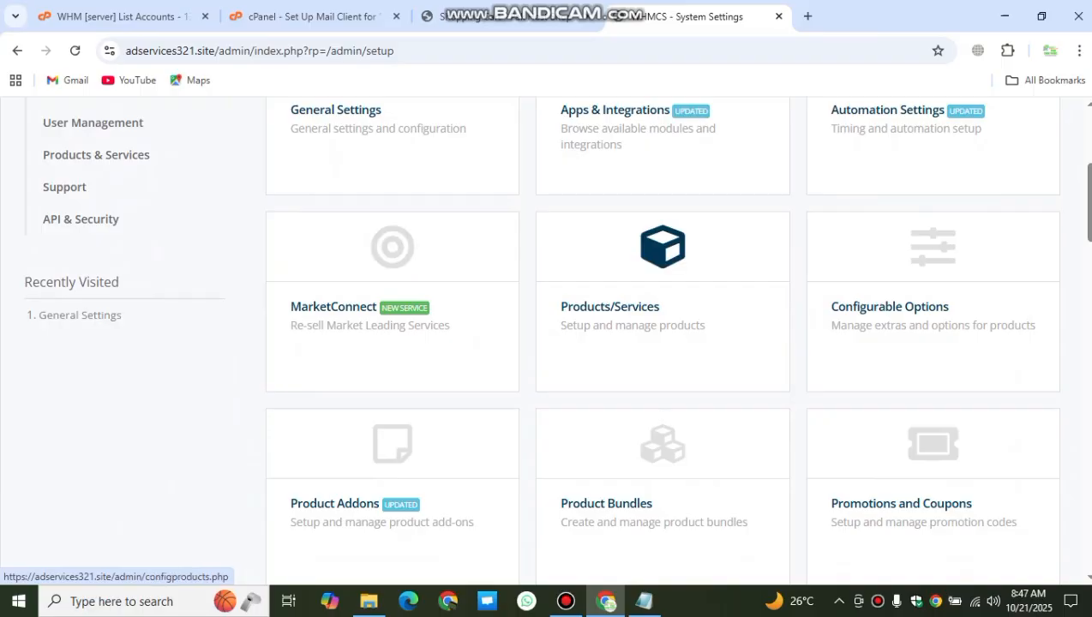
pyautogui.click(662, 300)
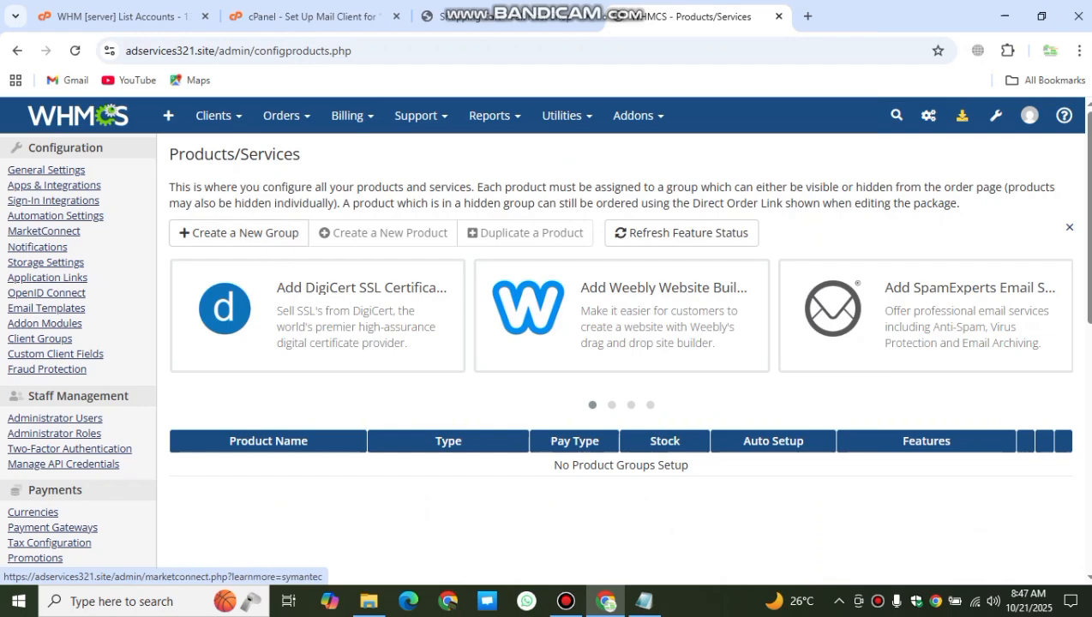
pyautogui.click(240, 232)
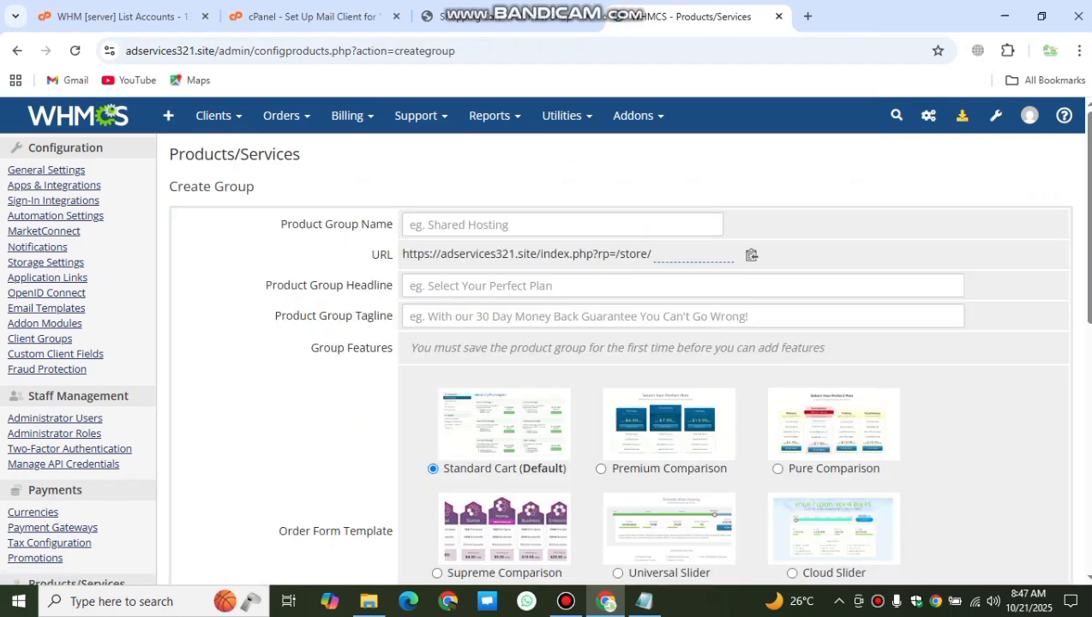
pyautogui.click(499, 225)
pyautogui.write('we')
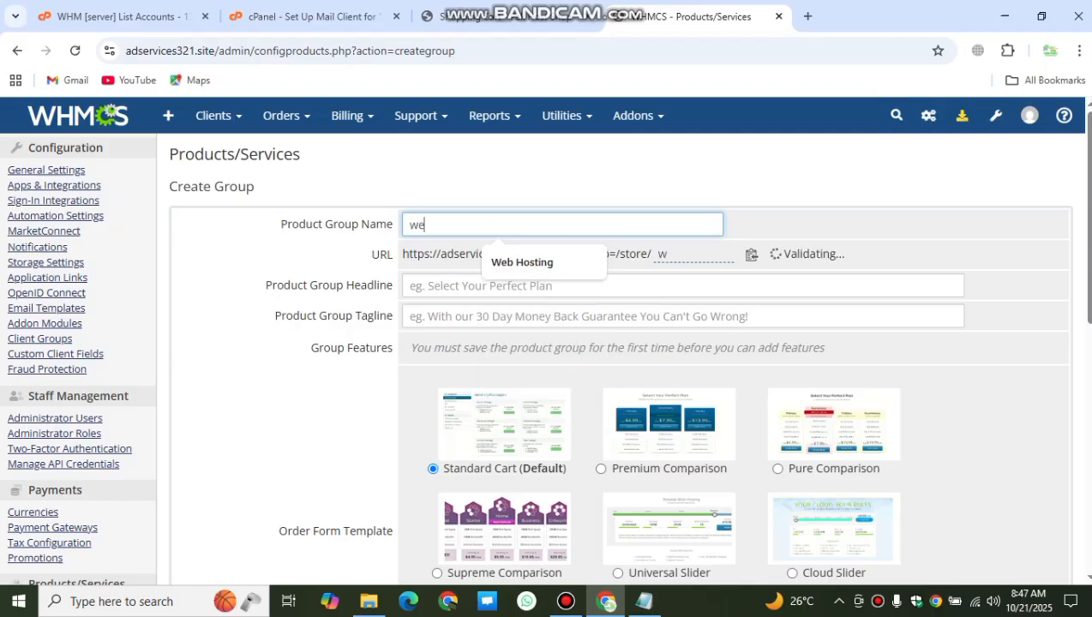
pyautogui.press('Down')
pyautogui.press('Return')
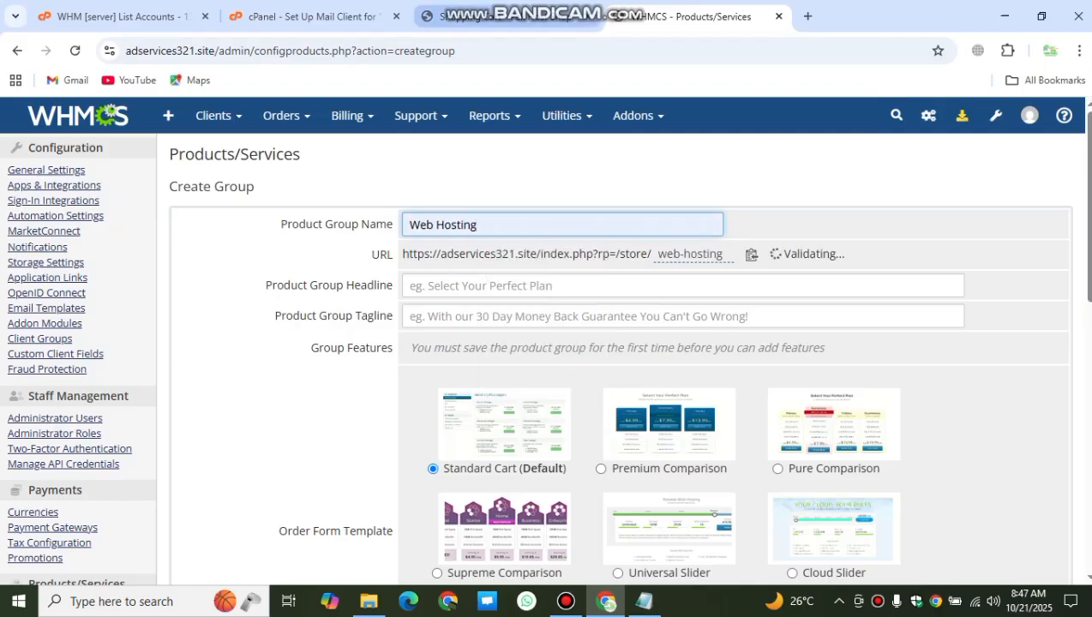
# Step: View the client portal home page and its Register a New Domain section
pyautogui.click(507, 17)
pyautogui.click(179, 183)
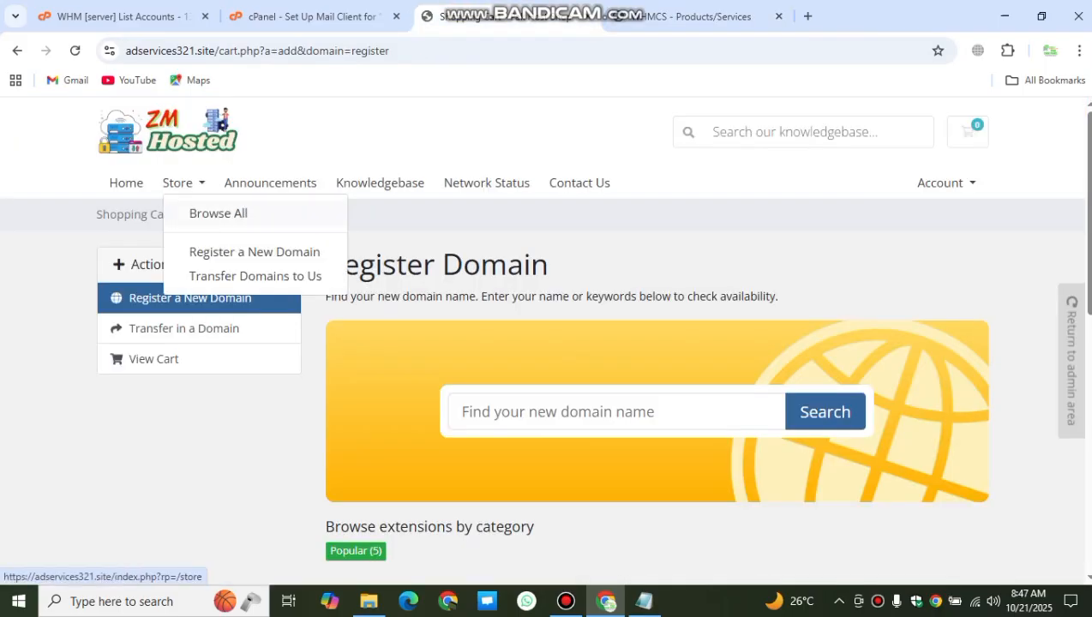
pyautogui.click(219, 128)
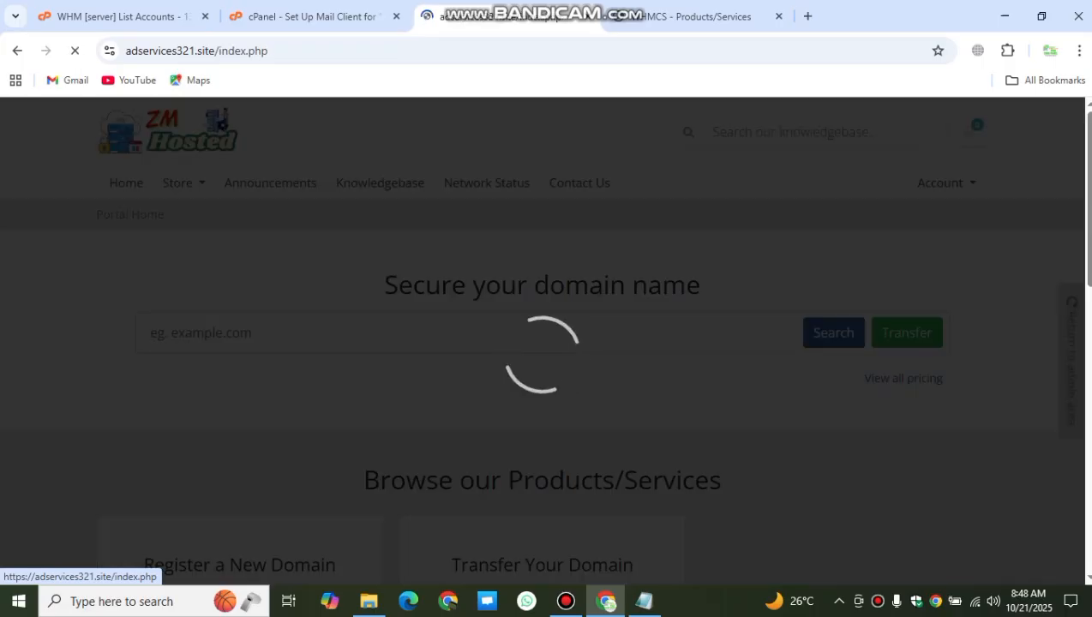
pyautogui.scroll(-5, 543, 340)
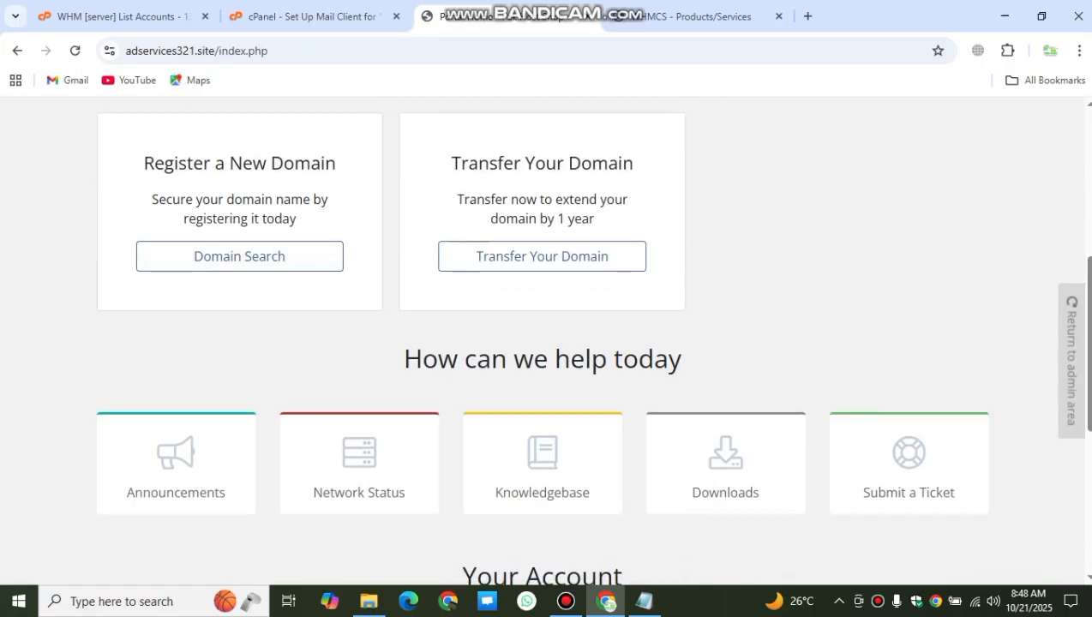
pyautogui.moveTo(142, 163); pyautogui.dragTo(298, 221)
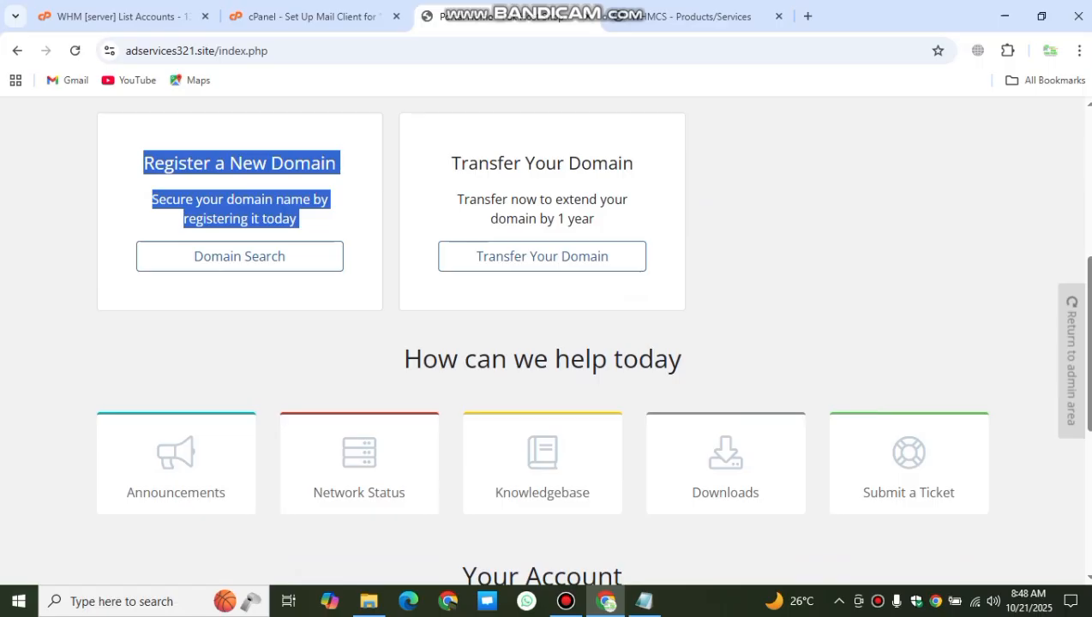
pyautogui.scroll(-5, 546, 343)
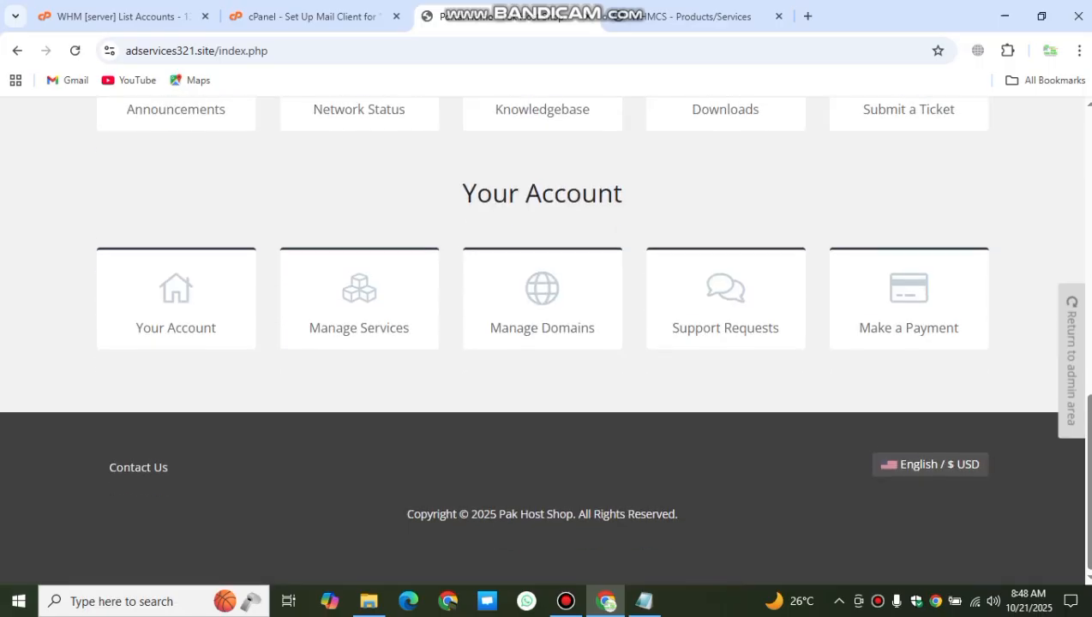
pyautogui.scroll(4, 546, 343)
pyautogui.scroll(2, 546, 343)
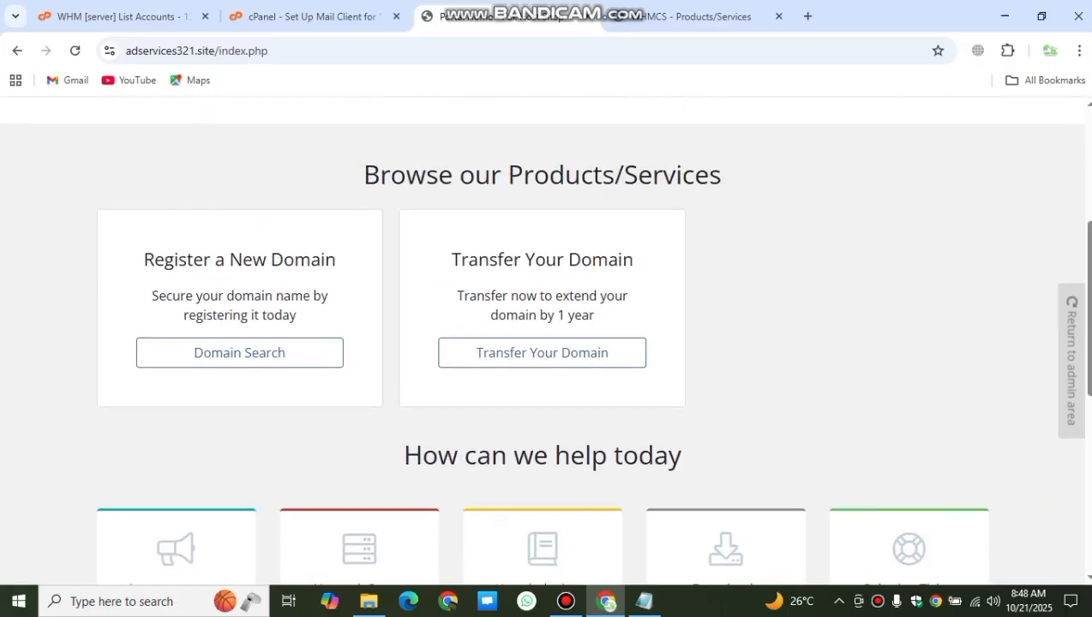
pyautogui.click(694, 16)
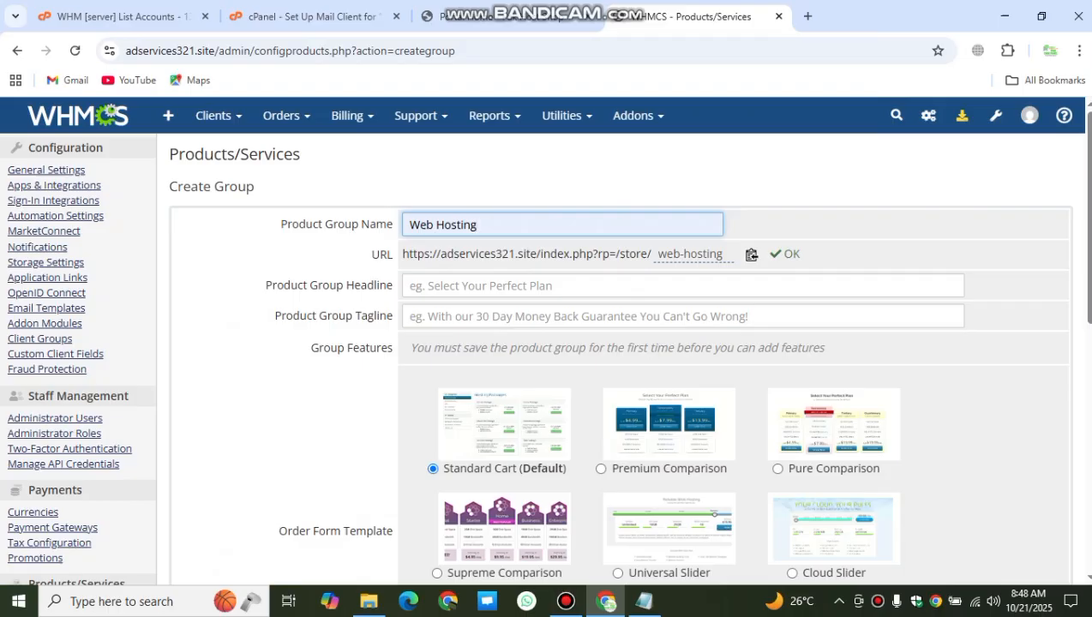
# Step: Give the Web Hosting group the headline 'Fast and Secure Hosting'
pyautogui.click(548, 285)
pyautogui.click(548, 322)
pyautogui.scroll(-2, 548, 343)
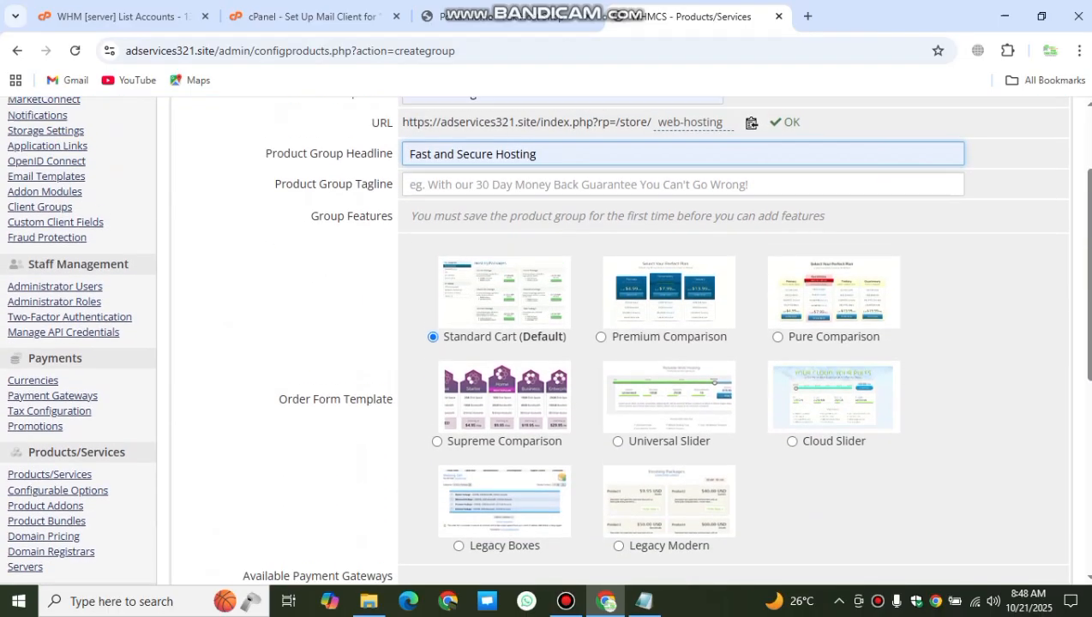
pyautogui.scroll(-2, 547, 343)
pyautogui.scroll(2, 546, 343)
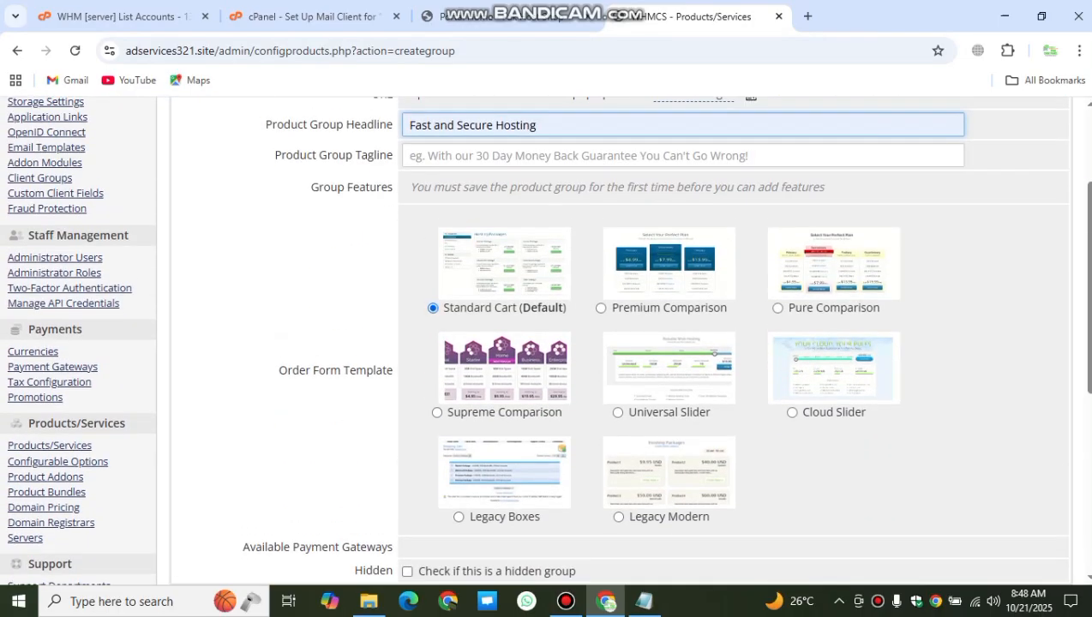
# Step: Compare order form templates, choose Premium Comparison, and save the product group
pyautogui.click(601, 308)
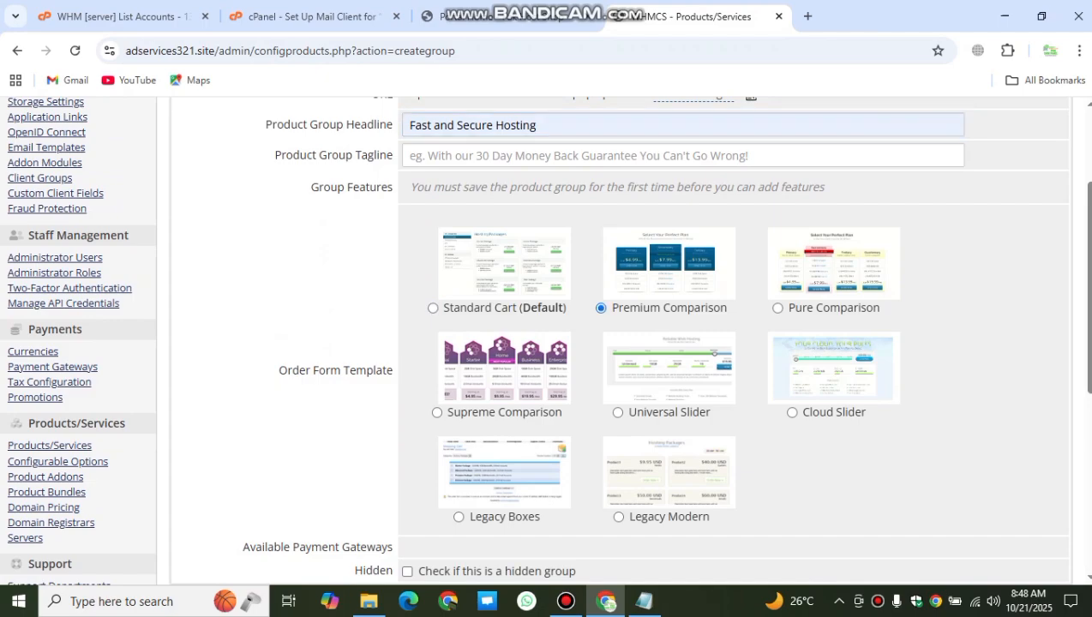
pyautogui.click(777, 308)
pyautogui.click(601, 308)
pyautogui.click(433, 307)
pyautogui.click(600, 308)
pyautogui.click(433, 307)
pyautogui.click(601, 308)
pyautogui.scroll(-2, 622, 343)
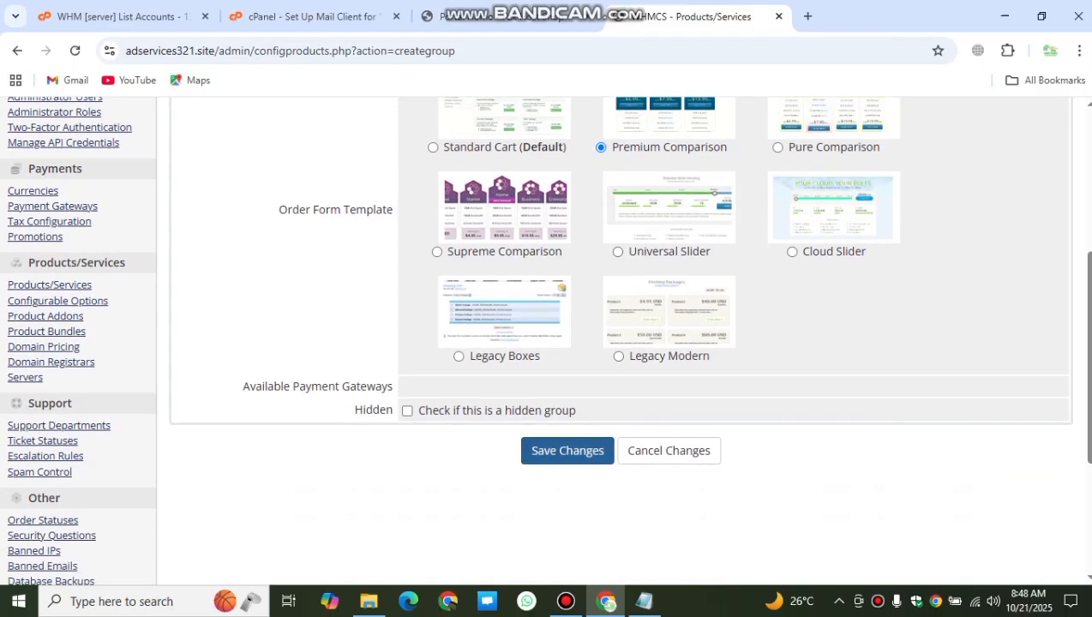
pyautogui.click(567, 450)
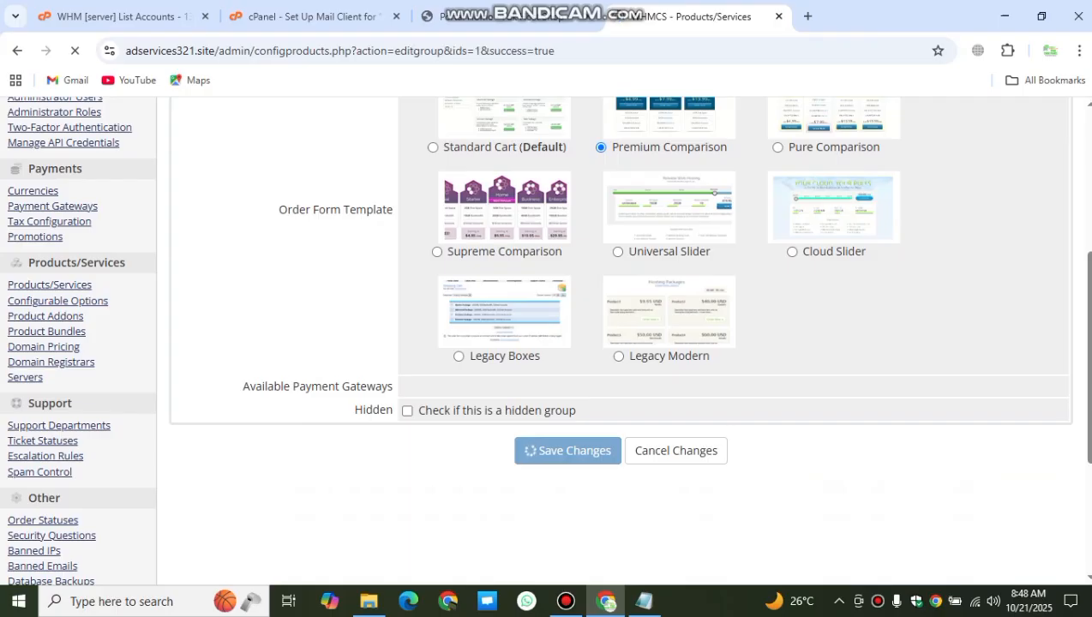
pyautogui.scroll(-2, 566, 343)
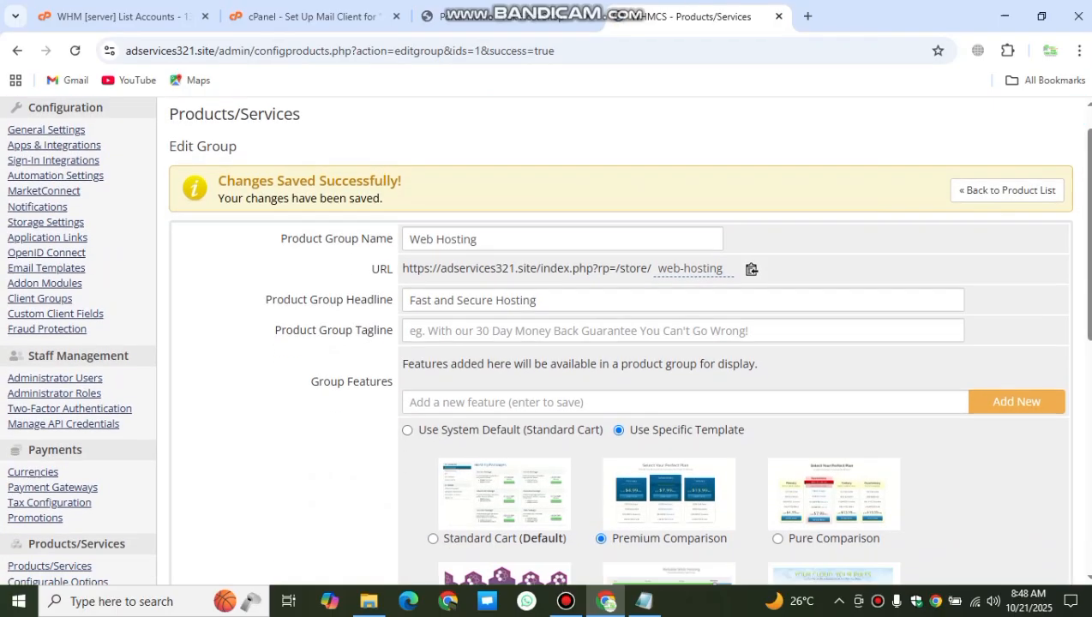
pyautogui.scroll(2, 566, 343)
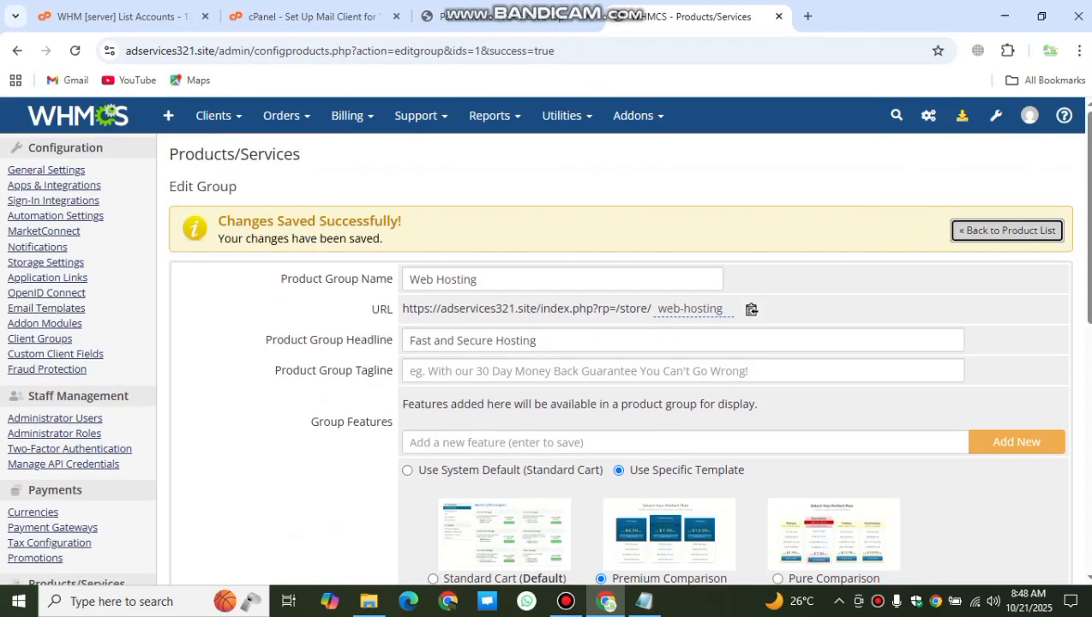
# Step: Start a new Shared Hosting product named 'web hosting'
pyautogui.click(1007, 231)
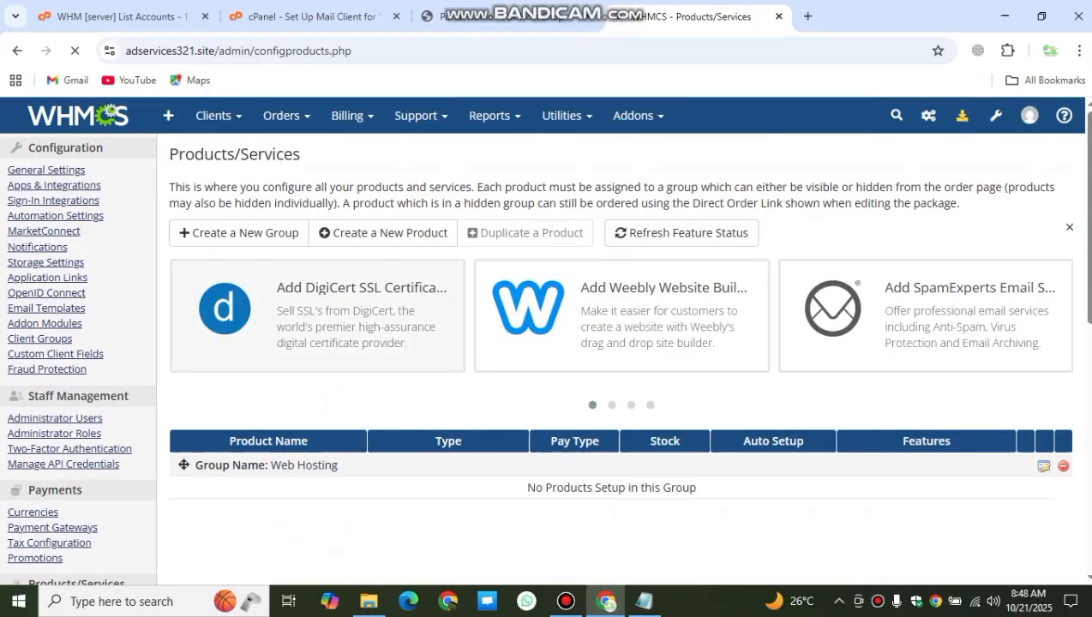
pyautogui.click(383, 232)
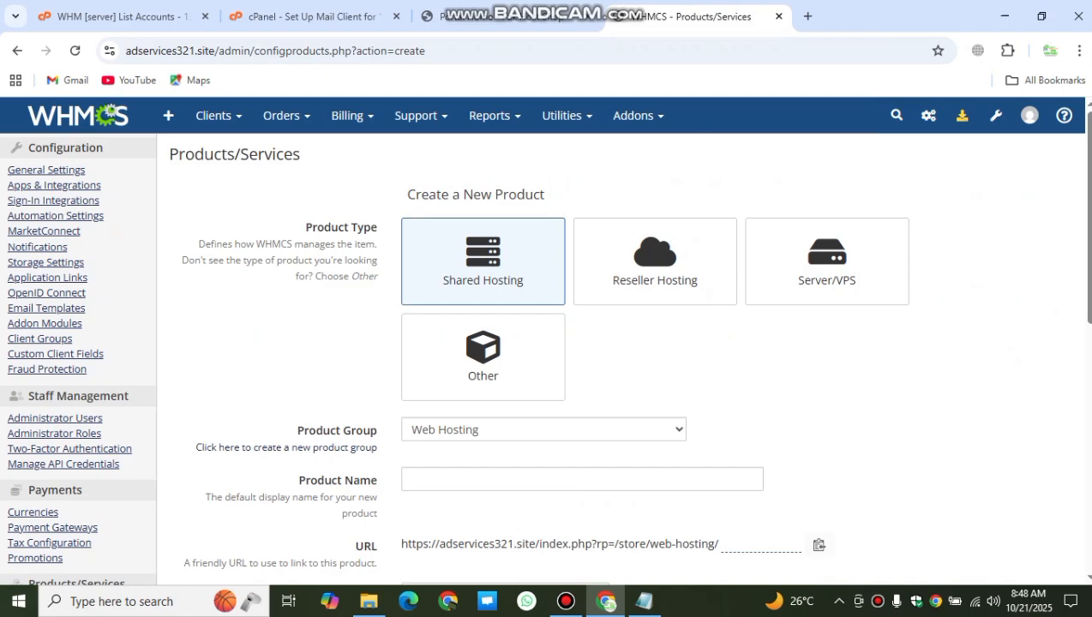
pyautogui.scroll(-1, 531, 386)
pyautogui.click(514, 400)
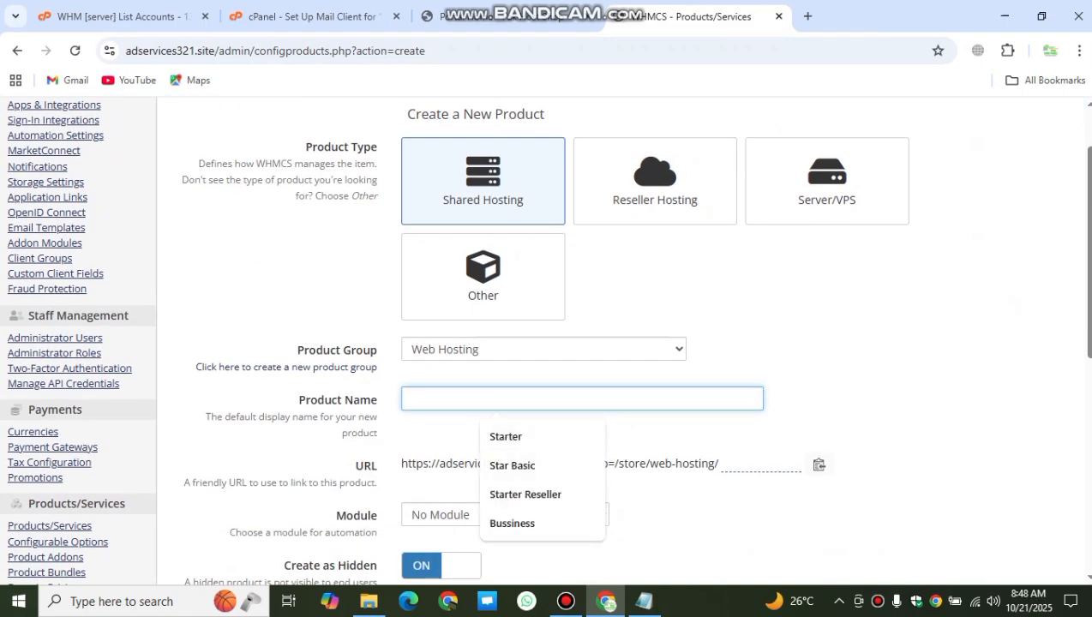
pyautogui.write('web ')
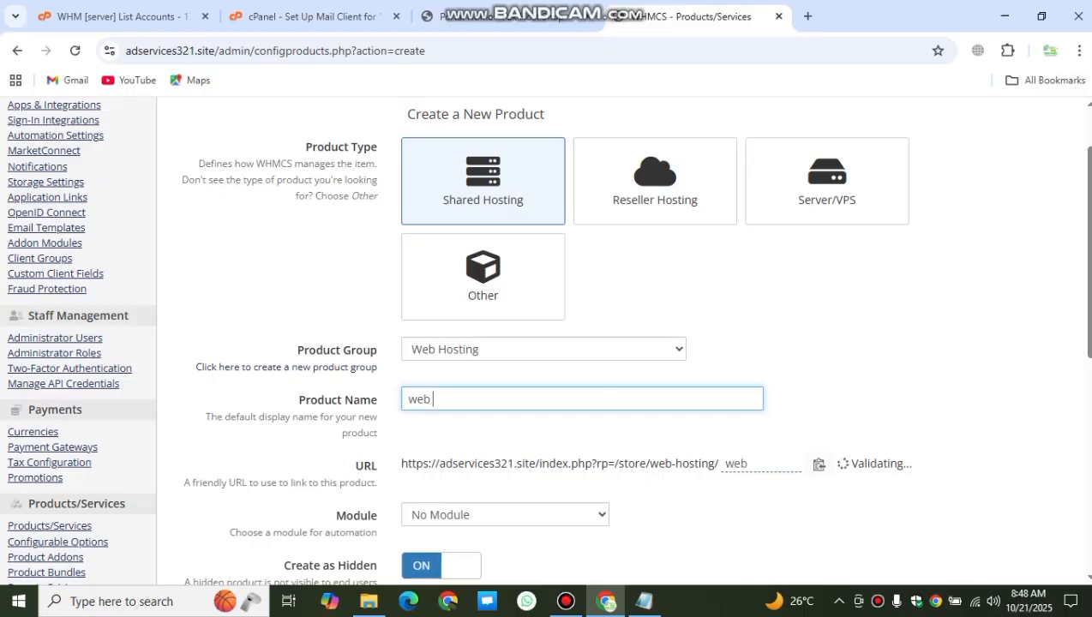
pyautogui.write('hos')
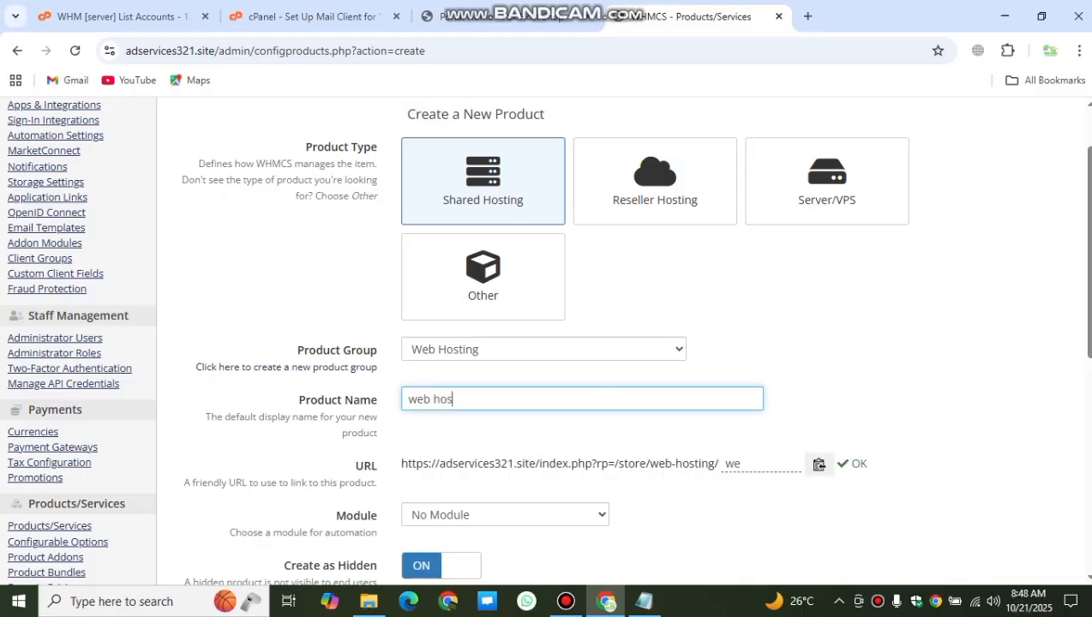
pyautogui.write('ting')
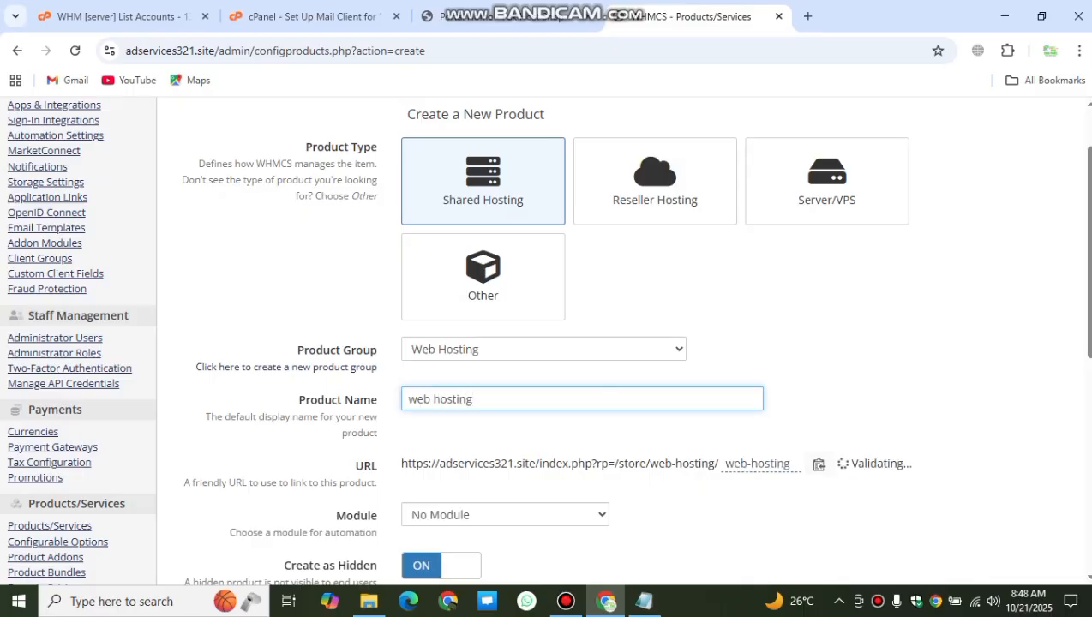
# Step: Set the product's module to cPanel, turn off Create as Hidden, and create it
pyautogui.scroll(-2, 617, 343)
pyautogui.click(505, 354)
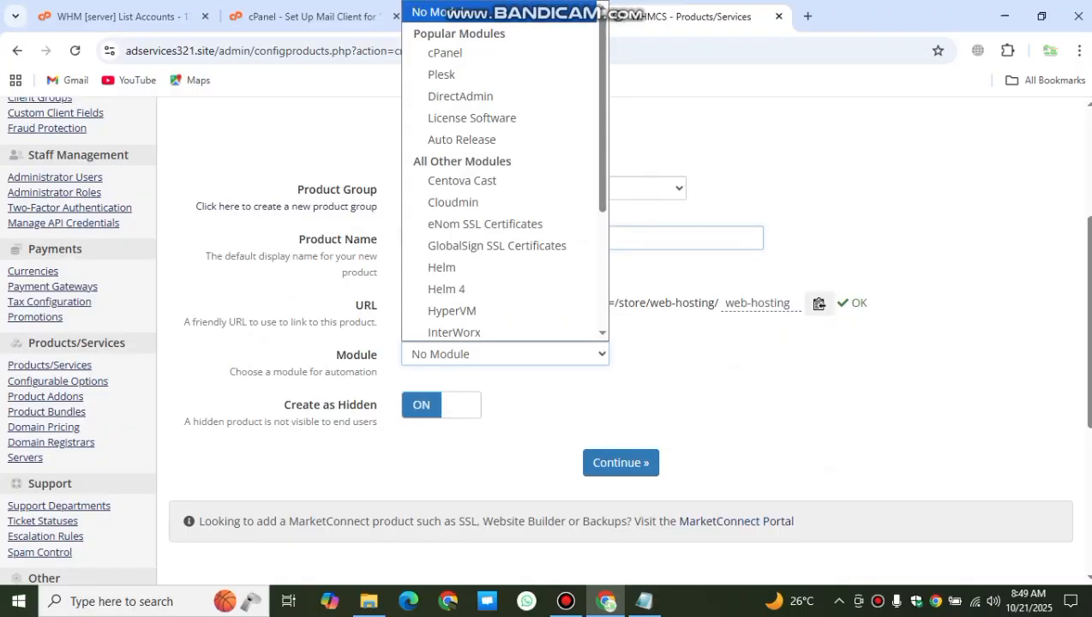
pyautogui.click(480, 46)
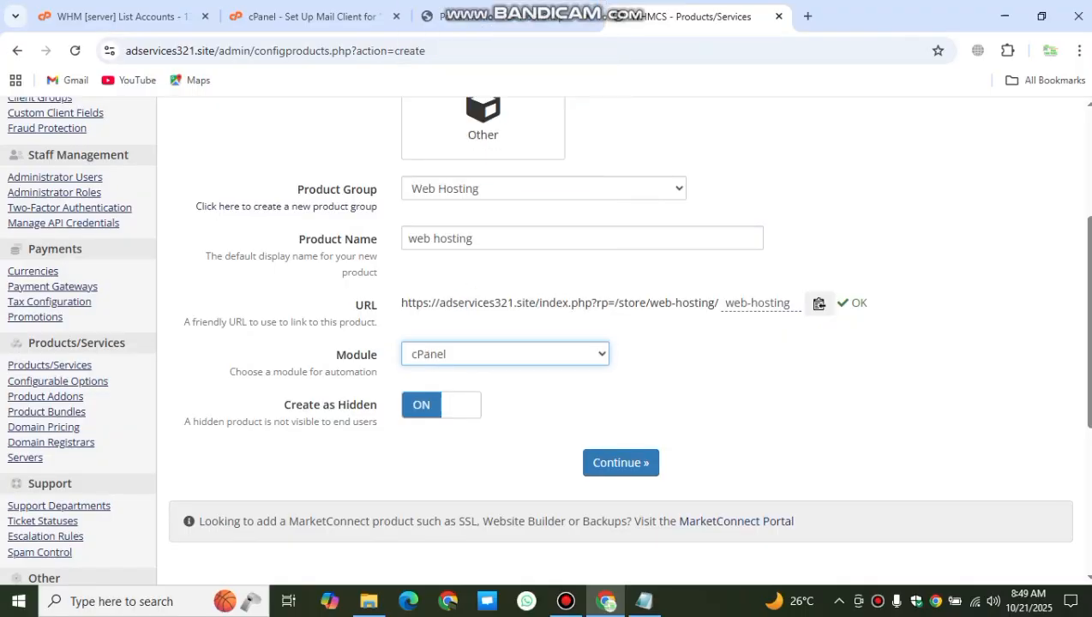
pyautogui.click(442, 405)
pyautogui.scroll(-1, 441, 406)
pyautogui.scroll(4, 442, 405)
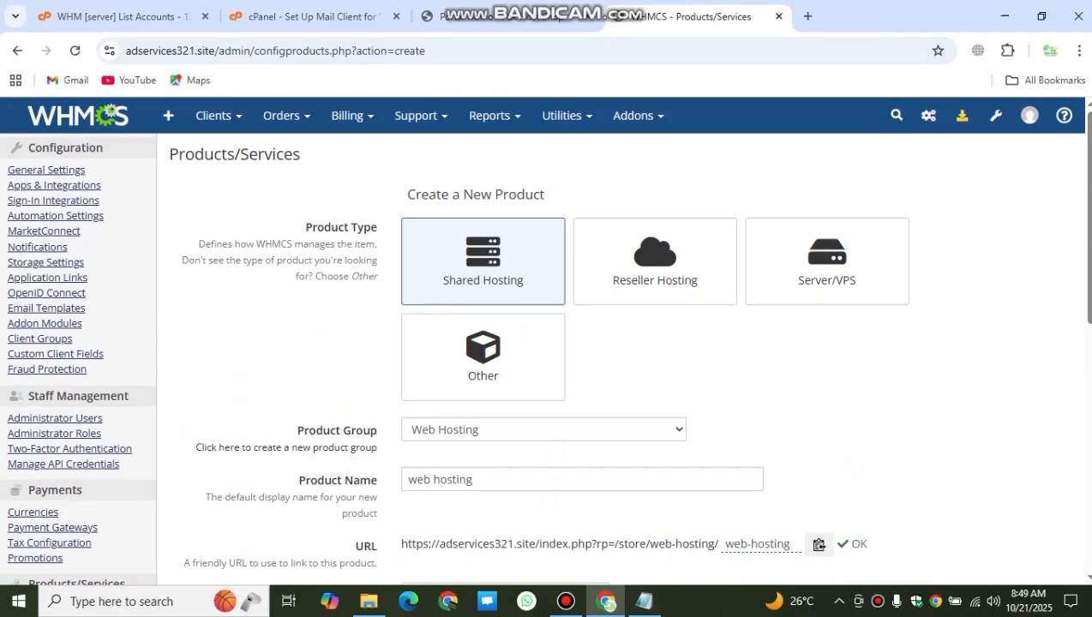
pyautogui.scroll(-5, 621, 343)
pyautogui.click(619, 302)
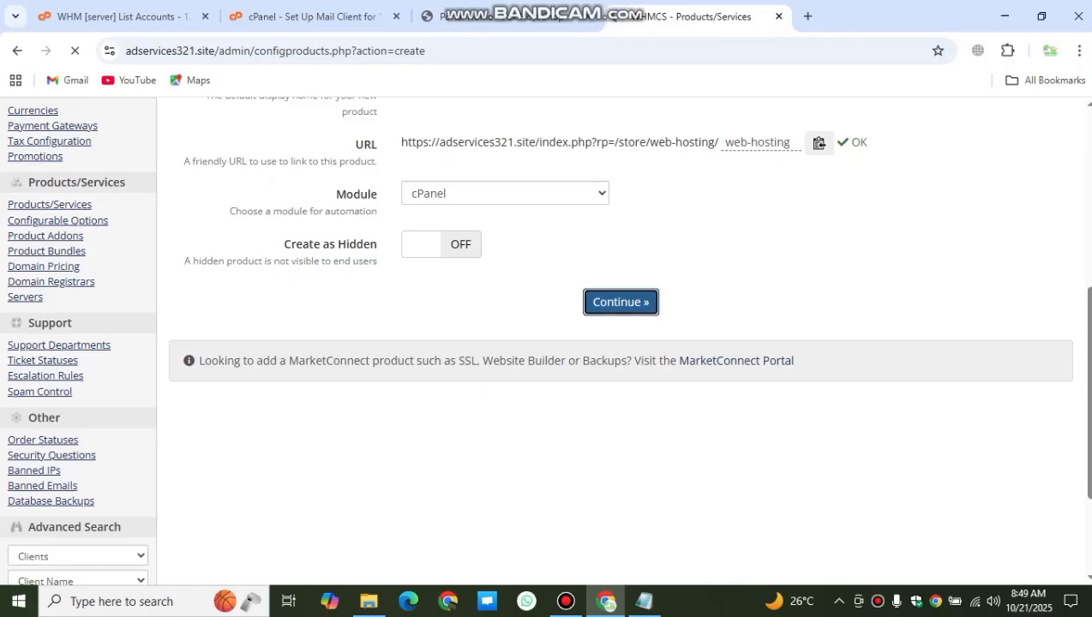
pyautogui.scroll(-3, 600, 343)
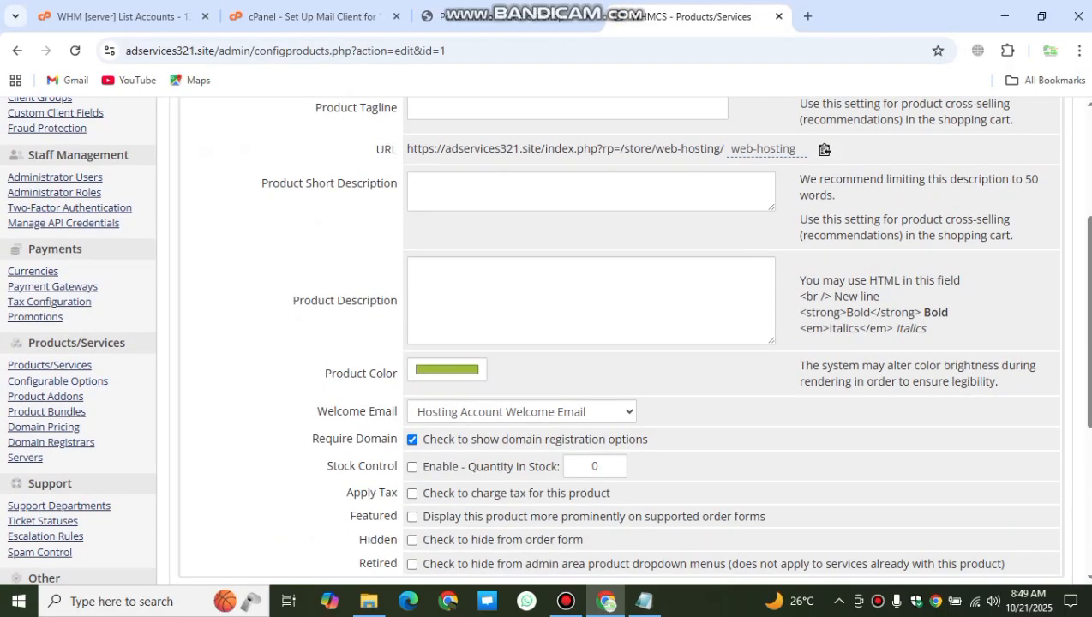
# Step: Place the cursor in the web hosting Product Description field, then start a new Chrome tab
pyautogui.scroll(3, 544, 339)
pyautogui.scroll(-2, 544, 340)
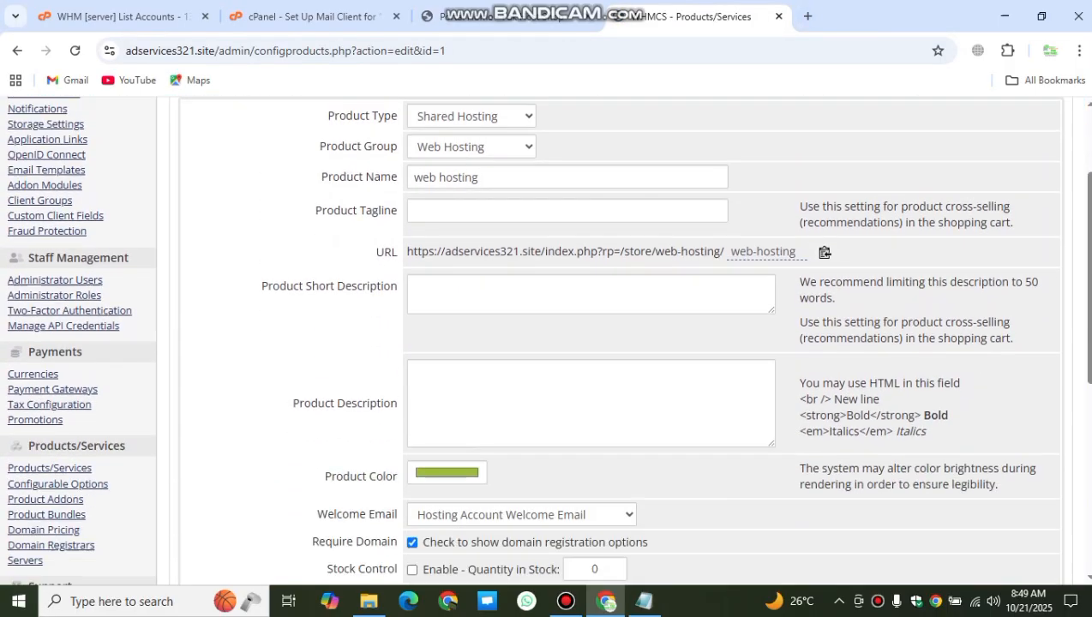
pyautogui.click(583, 386)
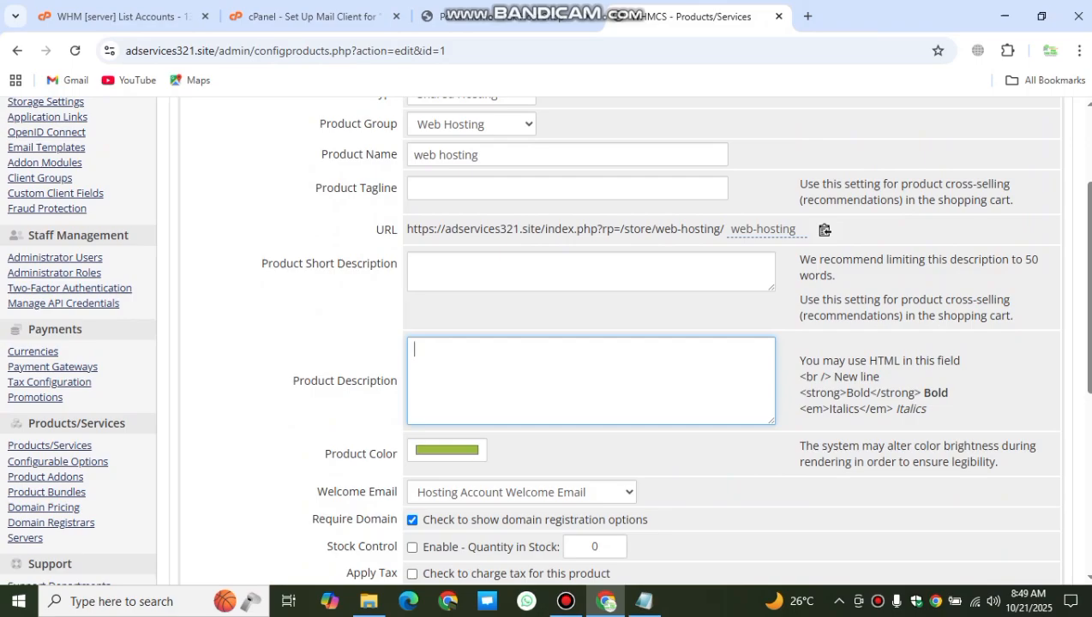
pyautogui.scroll(-3, 583, 385)
pyautogui.scroll(5, 583, 386)
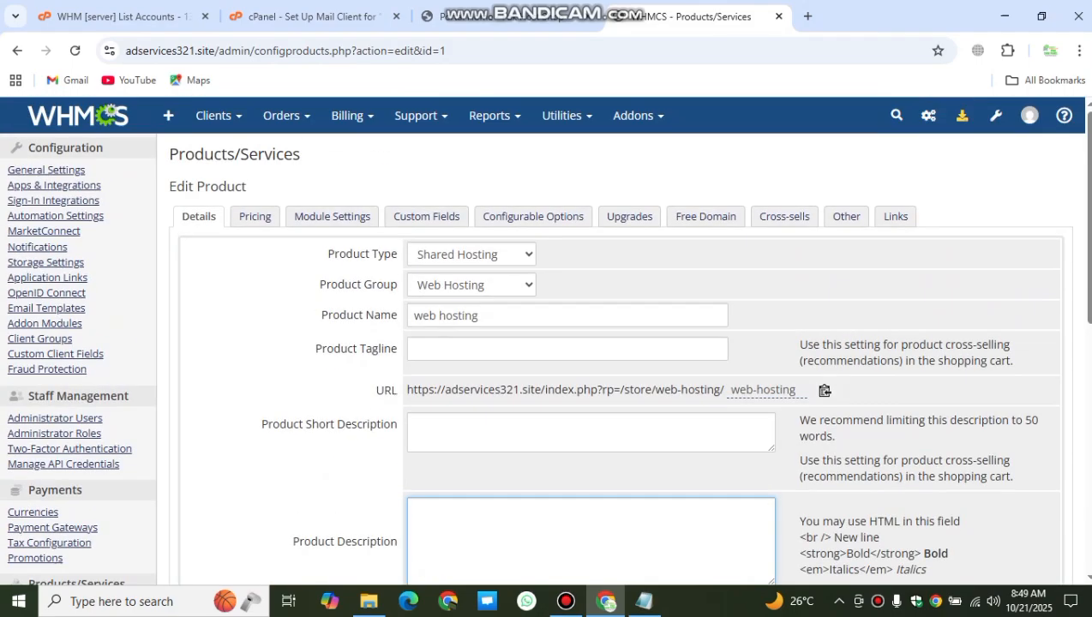
pyautogui.scroll(-3, 583, 386)
pyautogui.scroll(2, 583, 386)
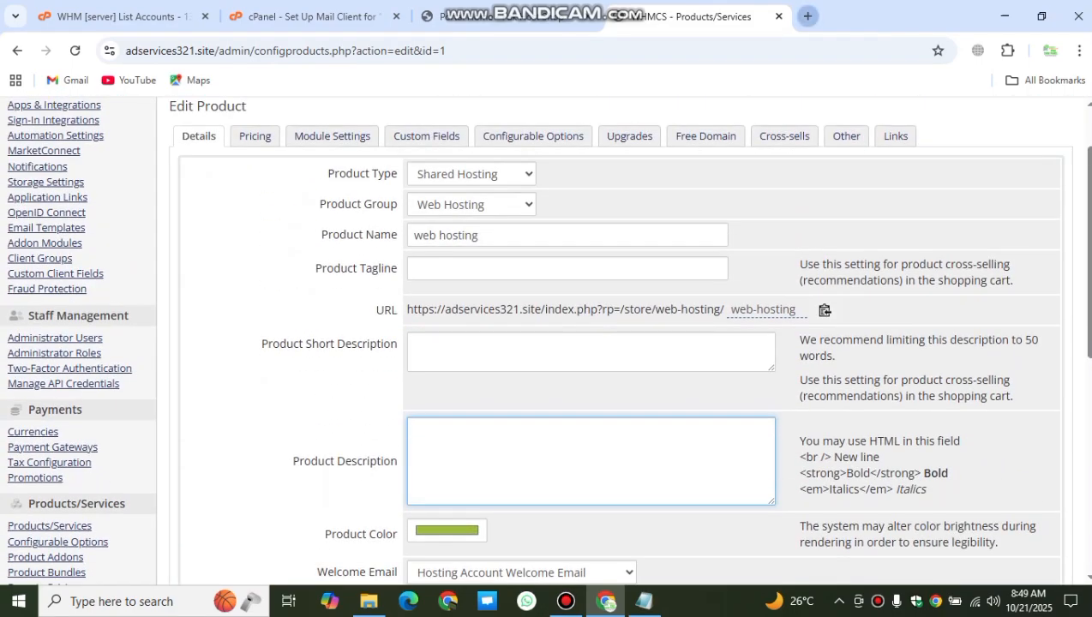
pyautogui.click(808, 15)
# Step: Search the web for 'zm hosted' and open the ZM Hosted website
pyautogui.write('zm')
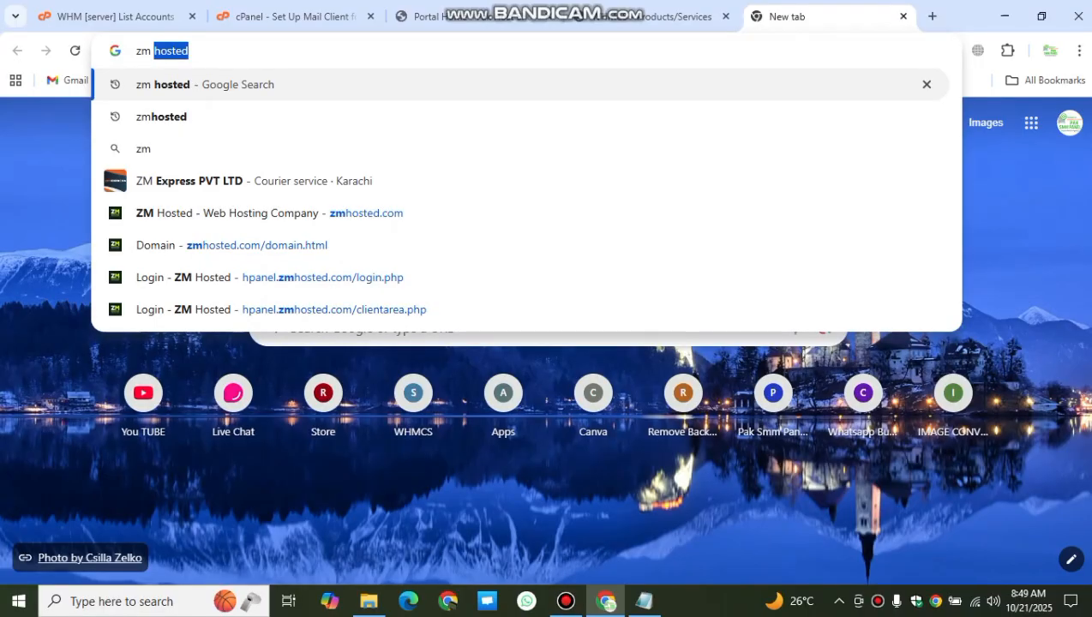
pyautogui.press('Return')
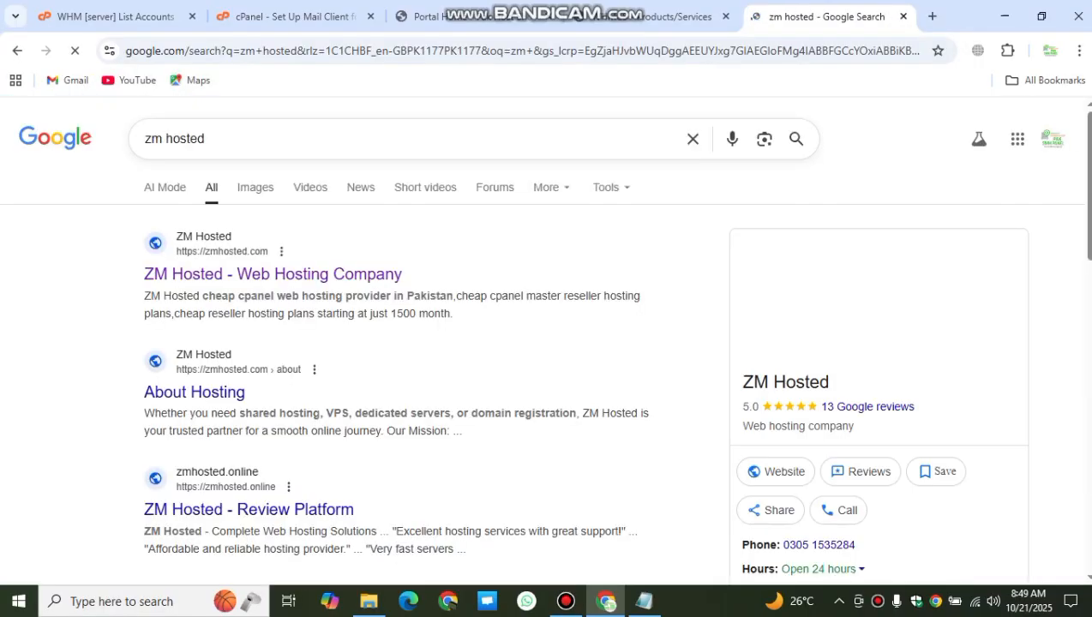
pyautogui.click(273, 274)
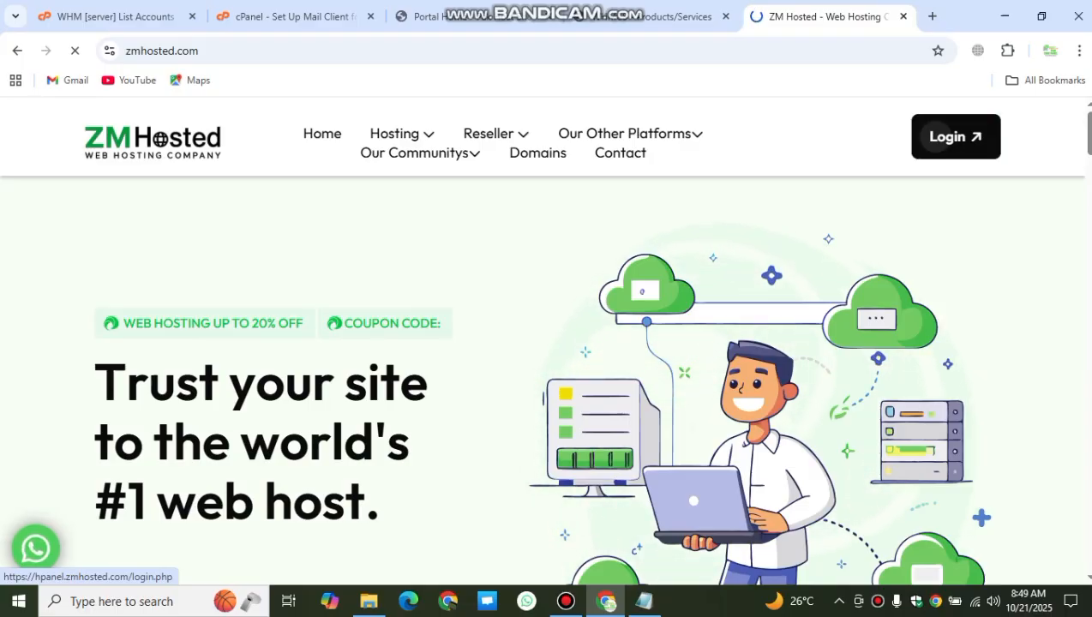
# Step: Copy the Single Web Hosting feature list and go back to the WHMCS product editor
pyautogui.scroll(-2, 936, 137)
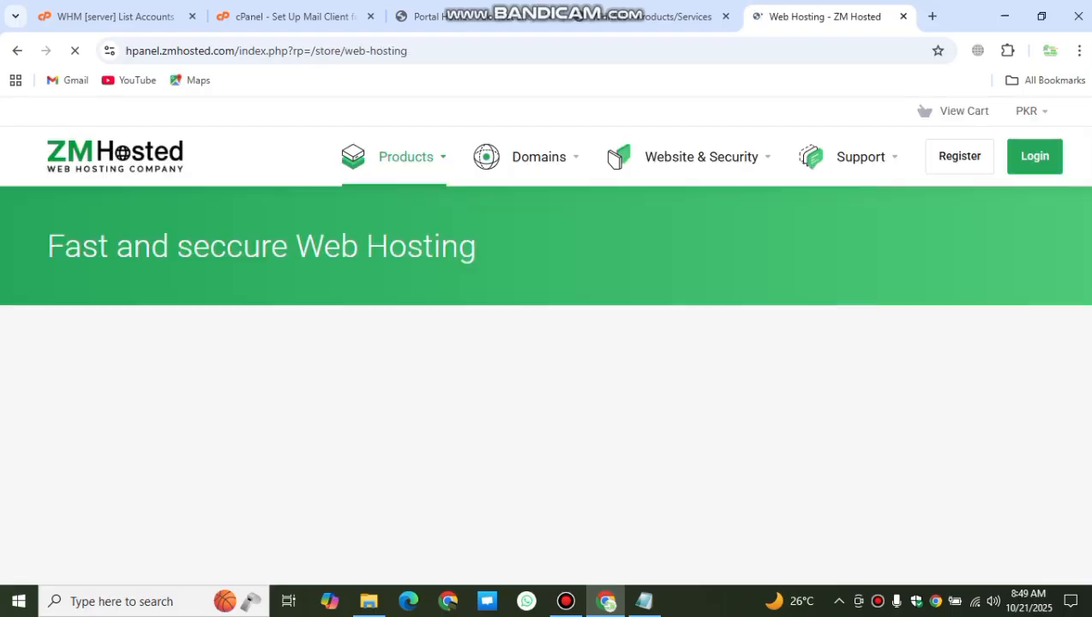
pyautogui.scroll(-2, 546, 343)
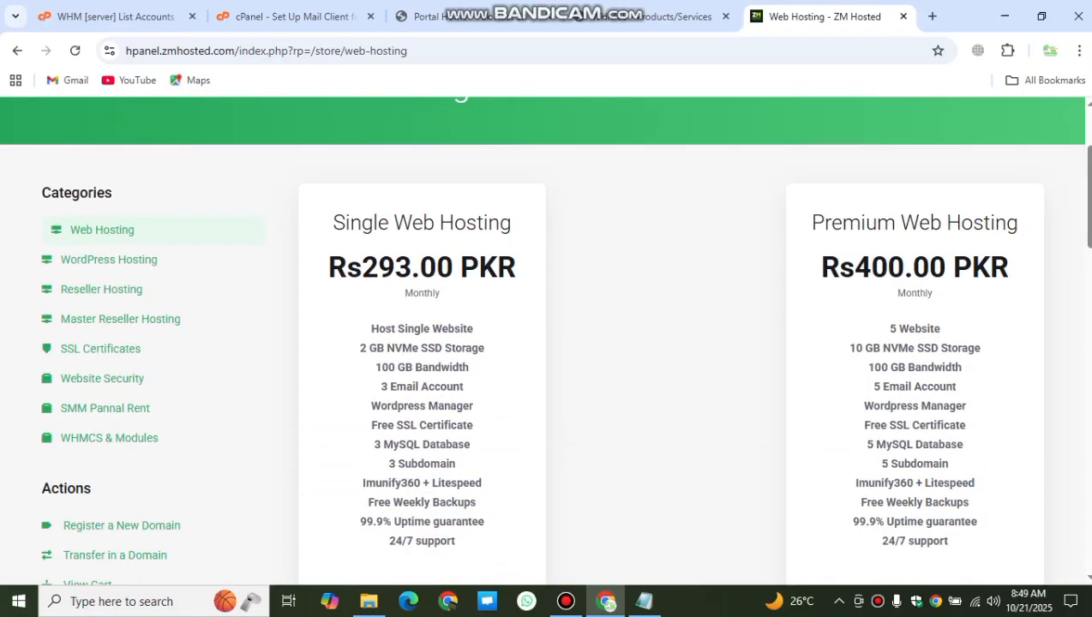
pyautogui.moveTo(371, 327); pyautogui.dragTo(455, 541)
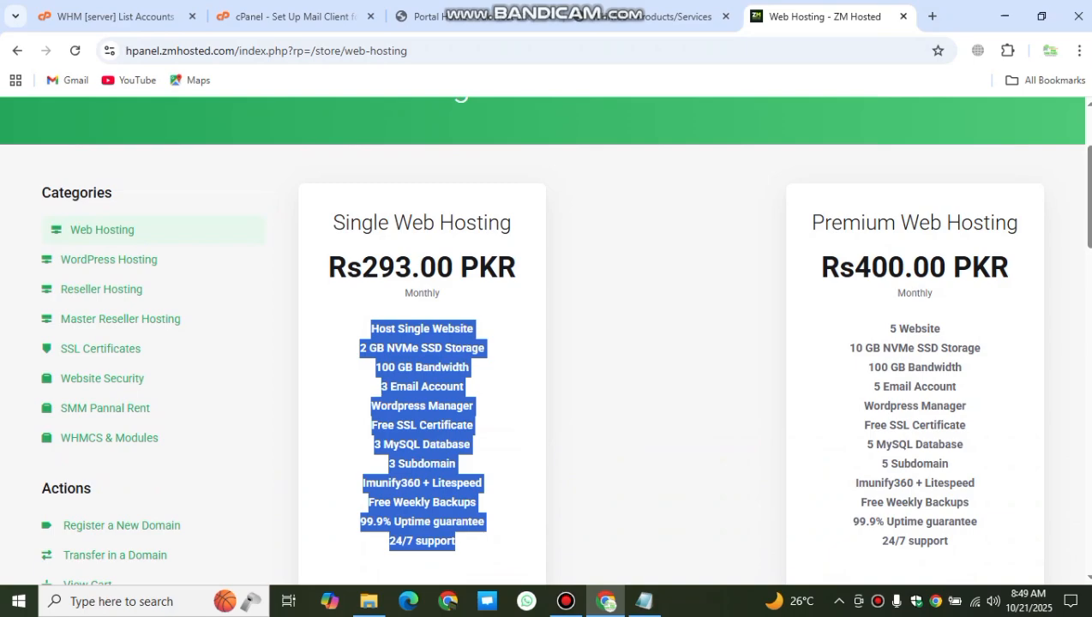
pyautogui.click(474, 17)
pyautogui.click(638, 16)
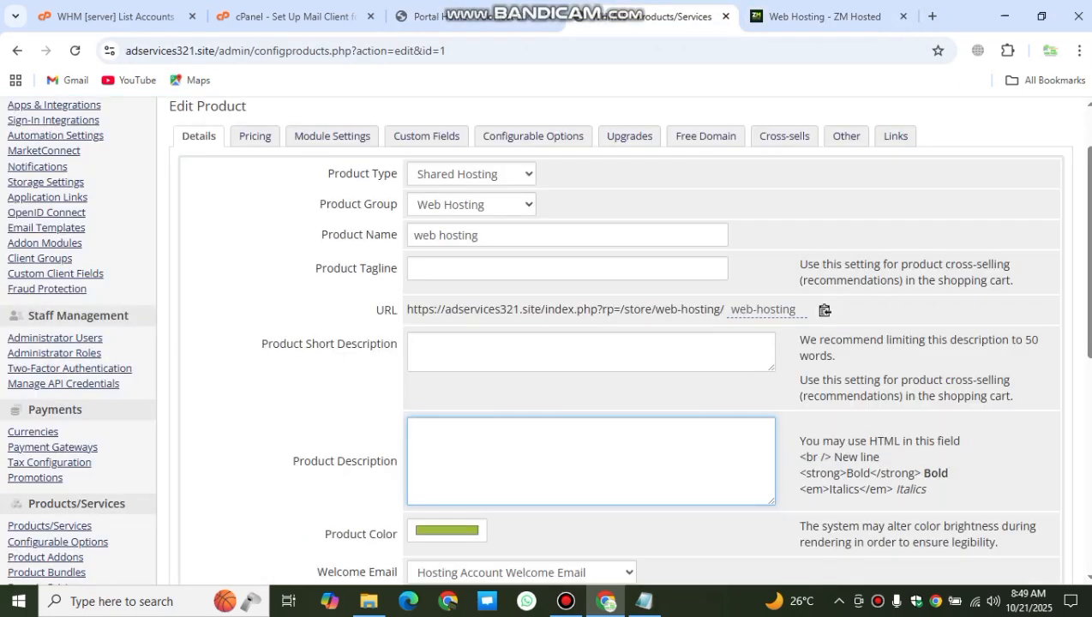
# Step: Paste the ZM Hosted feature list into Product Description, save, and show the Pricing settings
pyautogui.hotkey('ctrl', 'v')
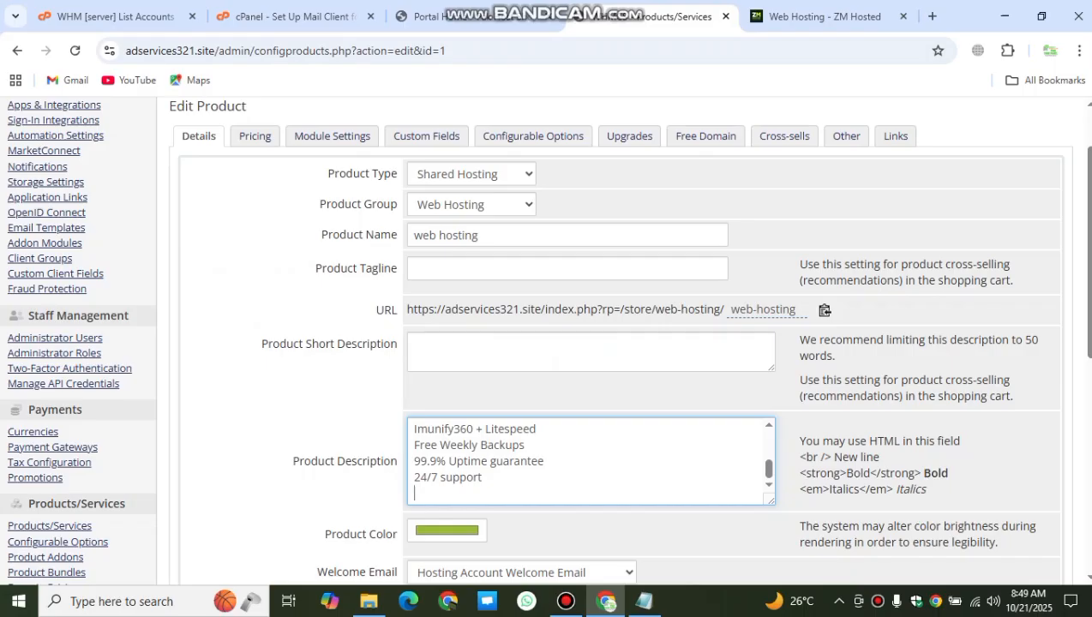
pyautogui.scroll(-3, 592, 343)
pyautogui.click(568, 532)
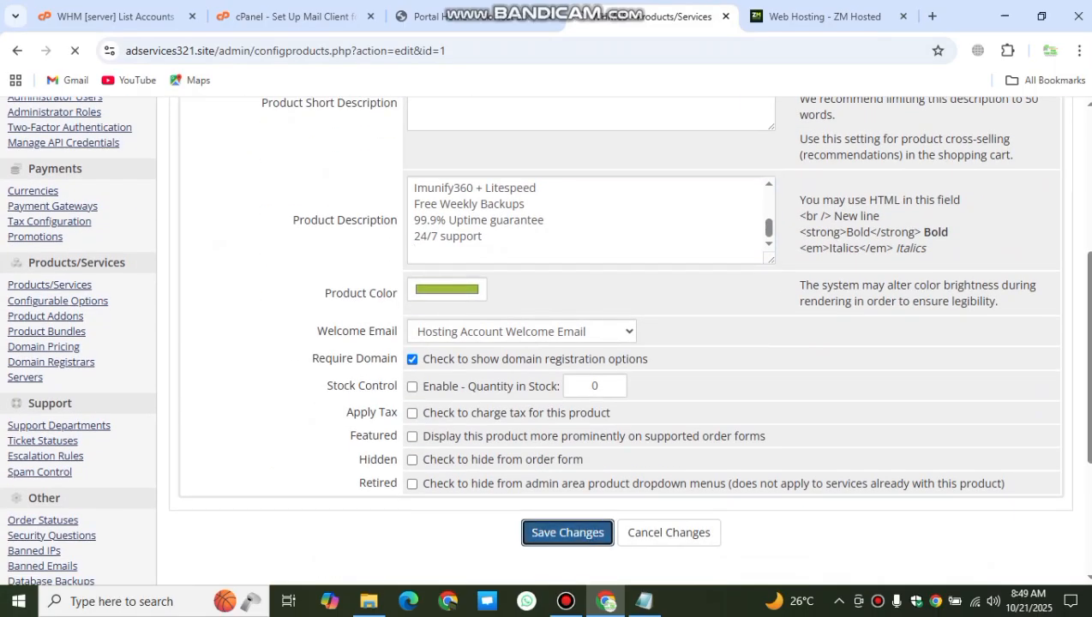
pyautogui.scroll(4, 591, 342)
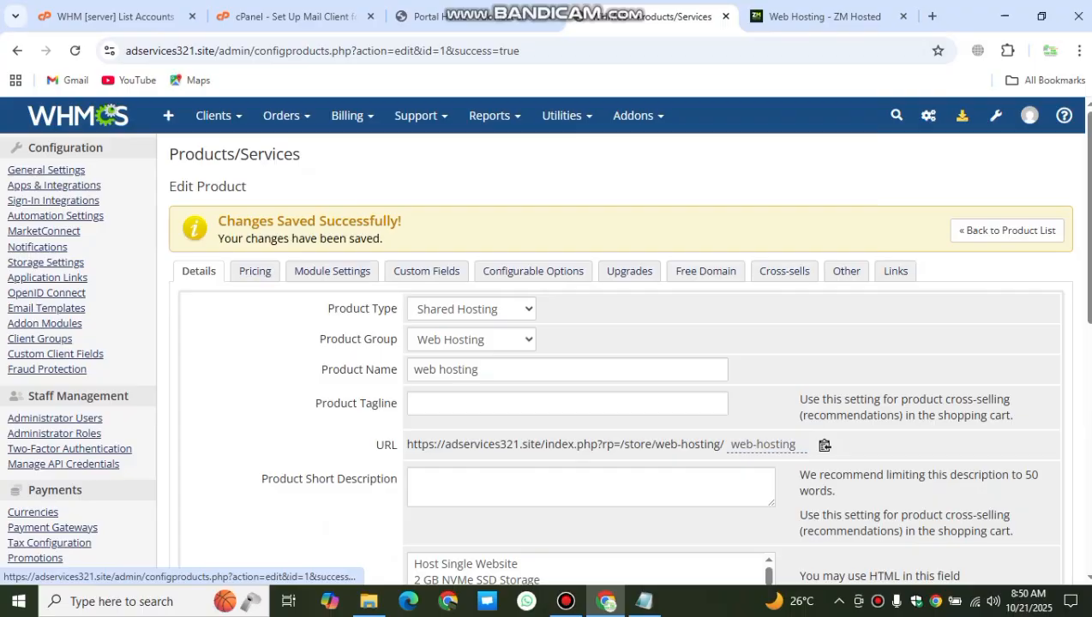
pyautogui.click(254, 271)
# Step: Set payment type to Recurring with Monthly, Quarterly, Semi-Annually and Annually cycles enabled
pyautogui.scroll(-1, 255, 271)
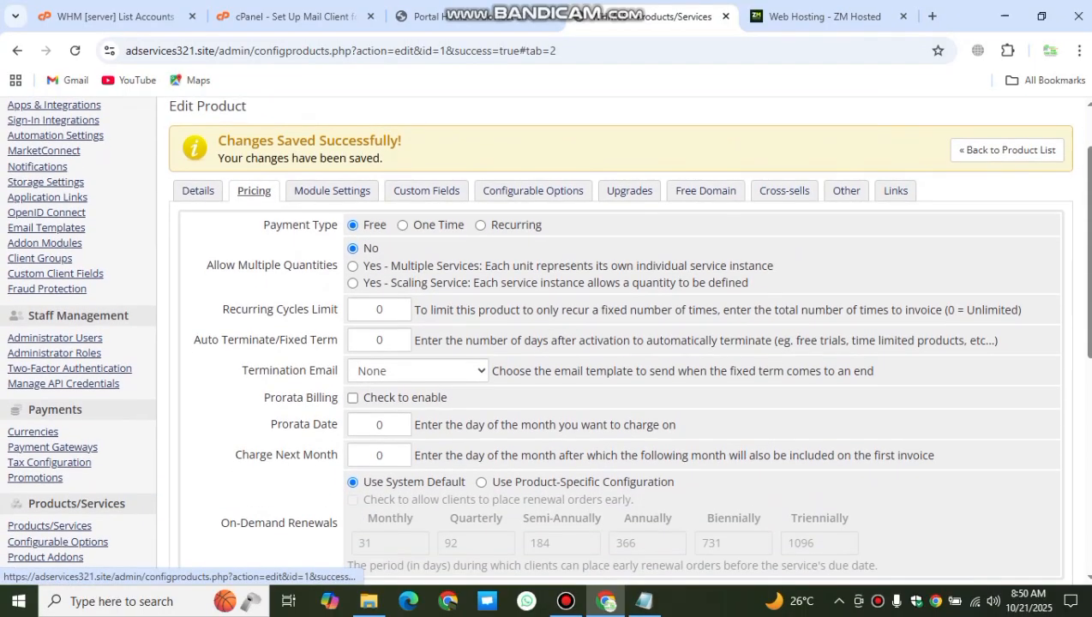
pyautogui.click(480, 224)
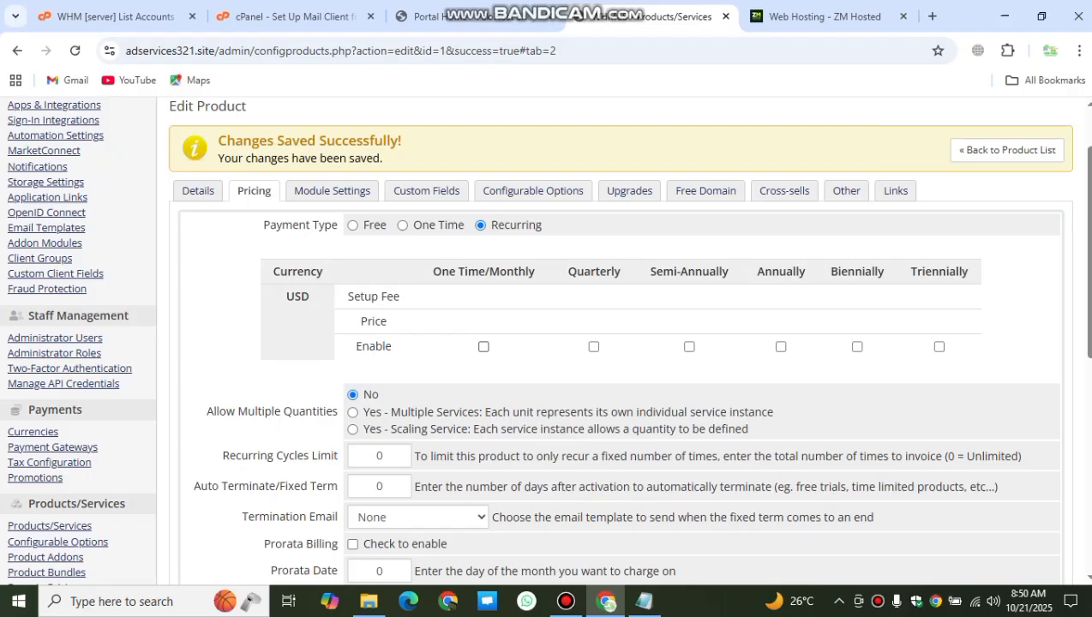
pyautogui.click(484, 346)
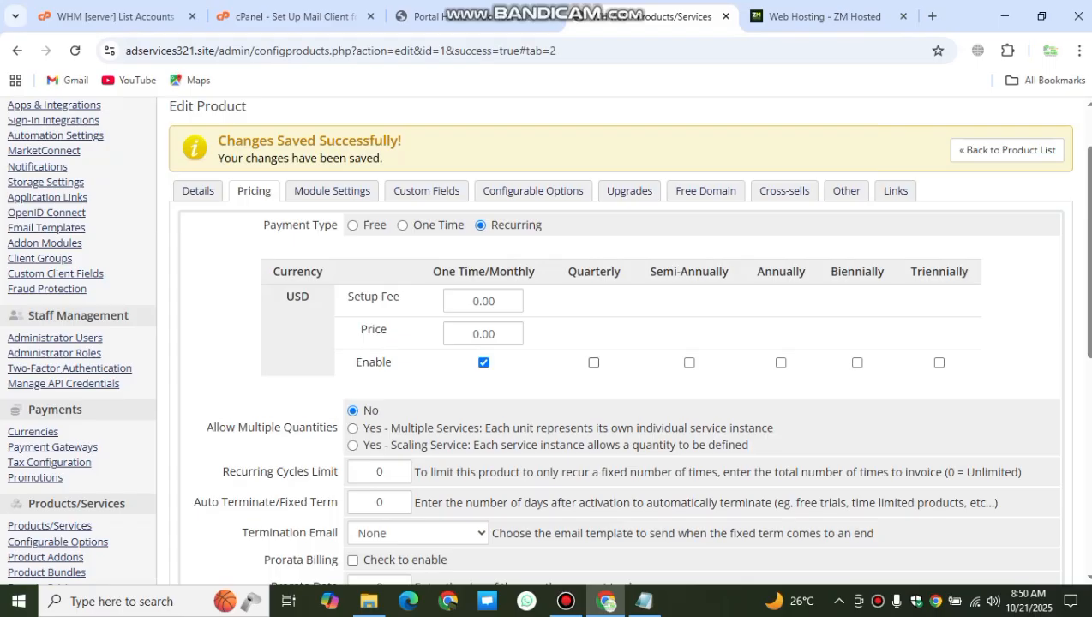
pyautogui.click(593, 362)
pyautogui.click(703, 363)
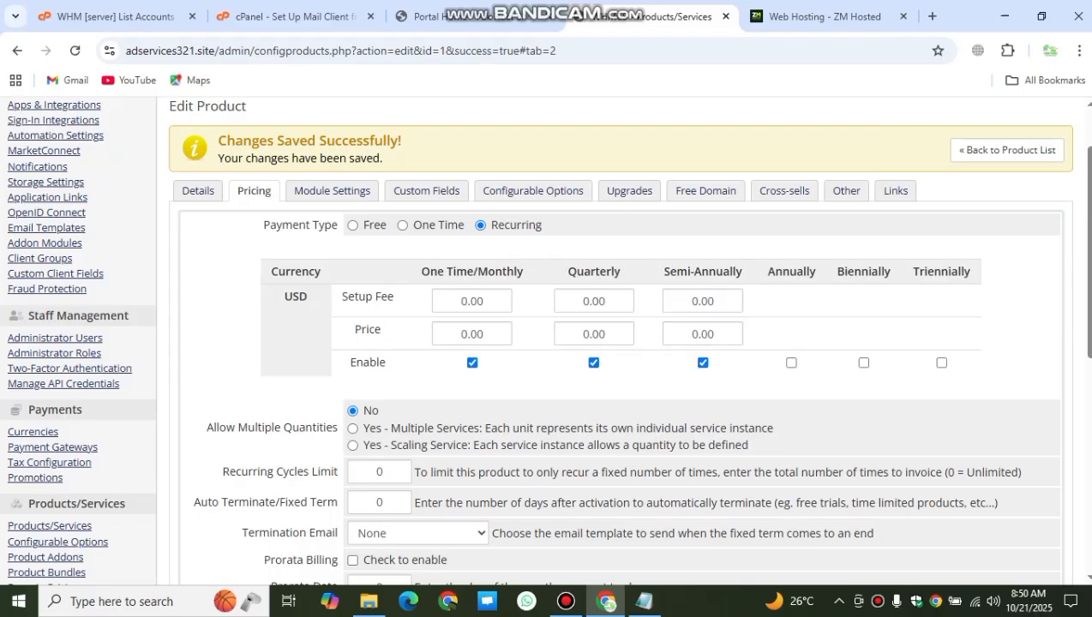
pyautogui.click(790, 362)
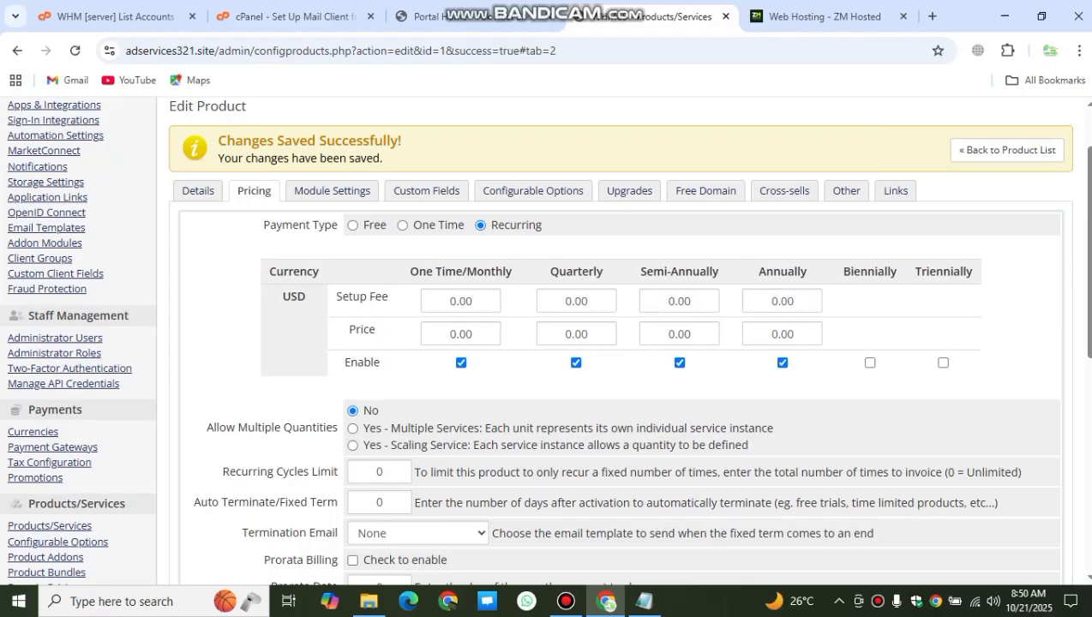
# Step: Enter prices of 100, 300, 600 and 1200 USD and save the changes
pyautogui.doubleClick(469, 334)
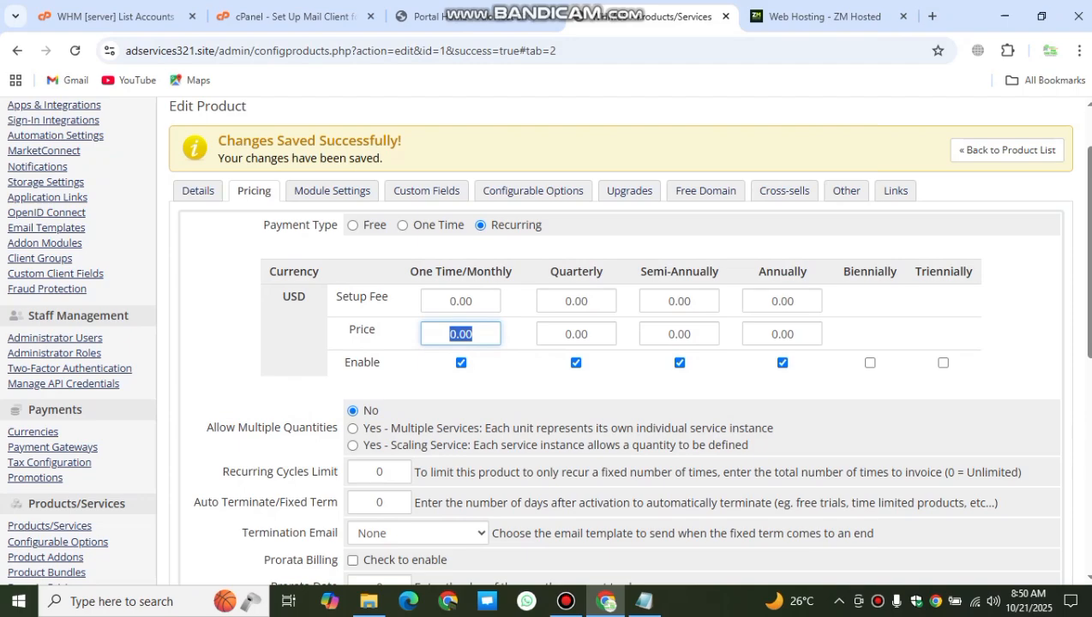
pyautogui.write('1')
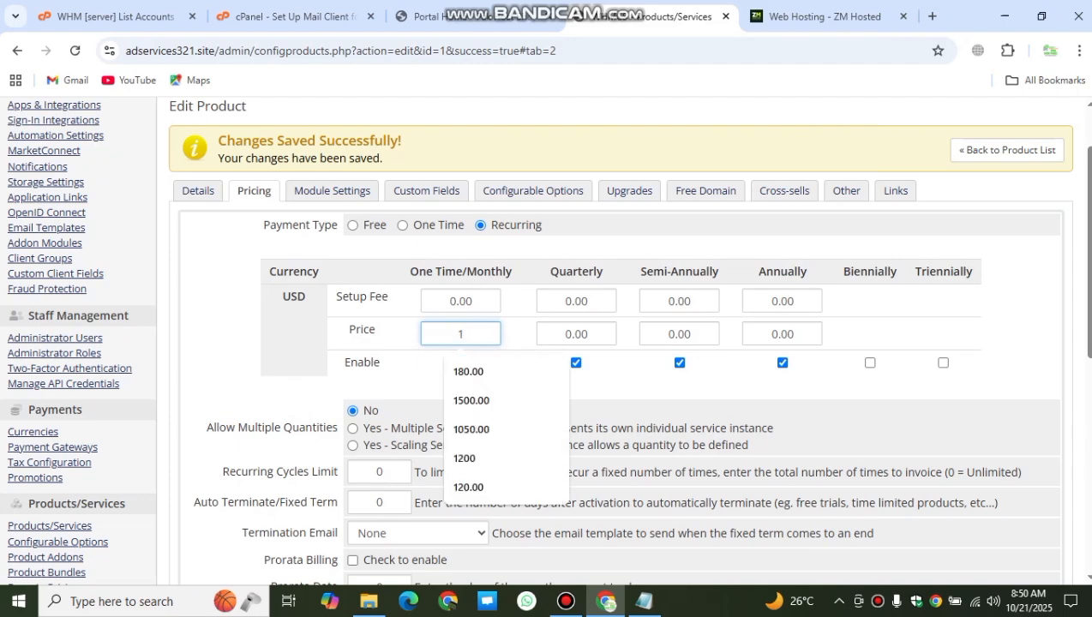
pyautogui.write('00')
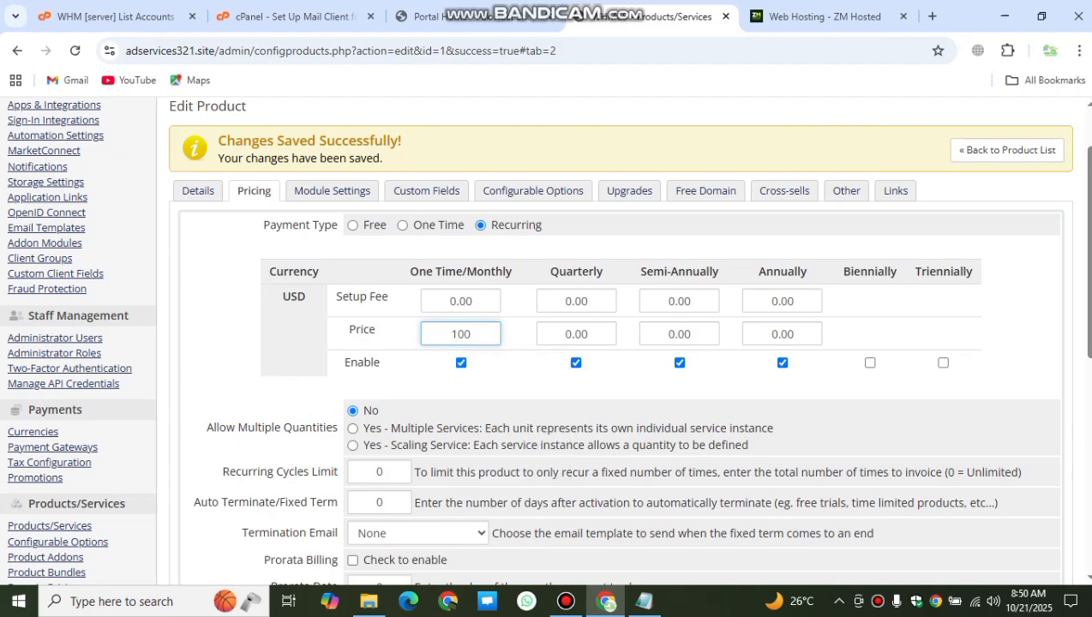
pyautogui.press('Tab')
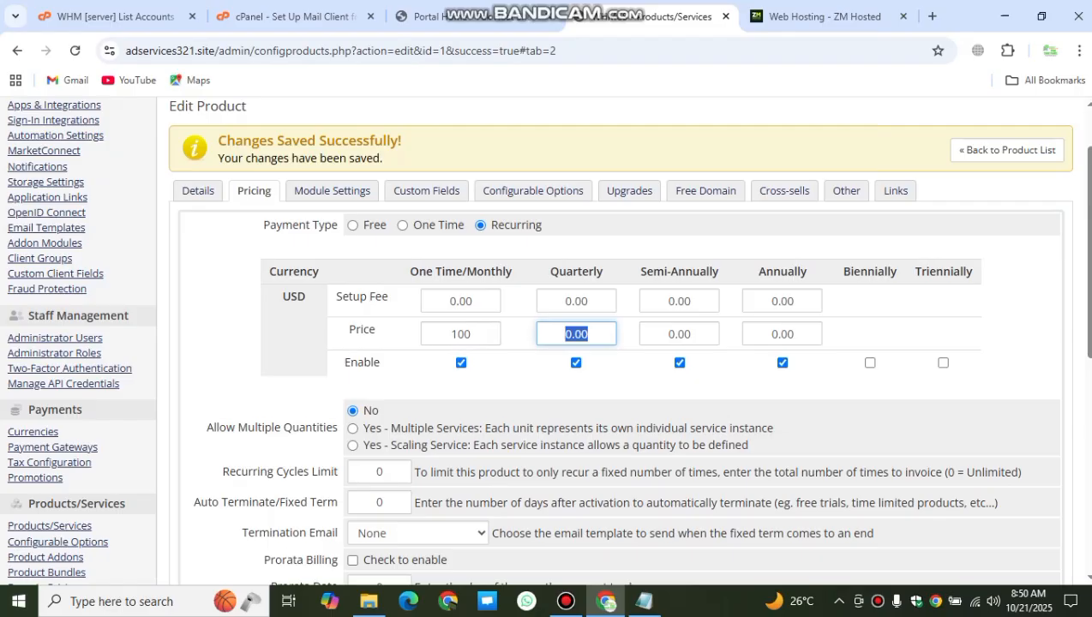
pyautogui.write('300')
pyautogui.press('Tab')
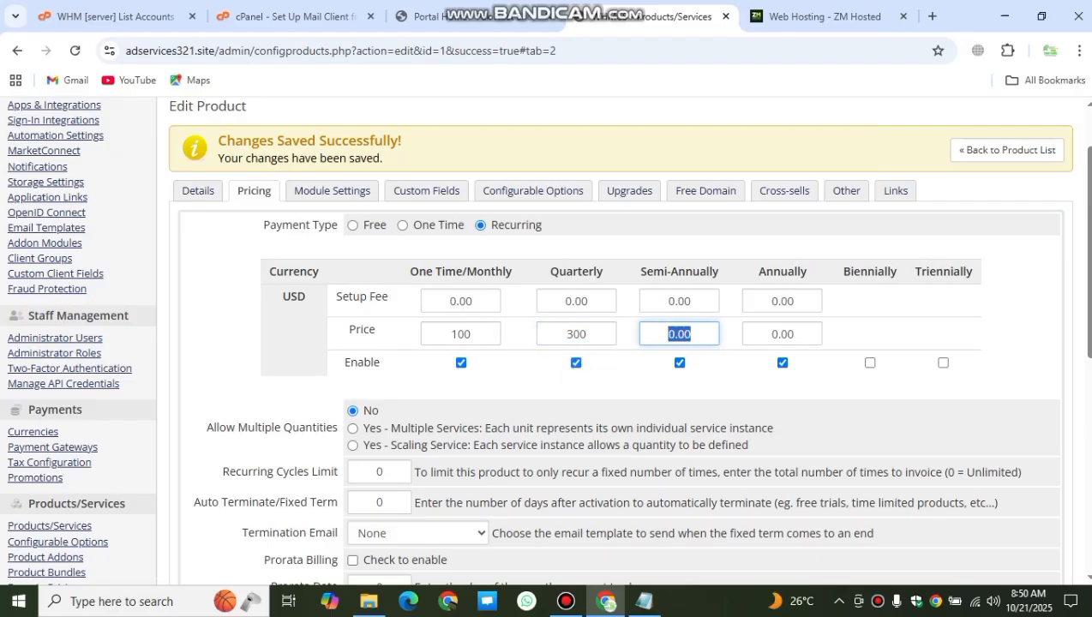
pyautogui.write('6000')
pyautogui.press('BackSpace')
pyautogui.press('Tab')
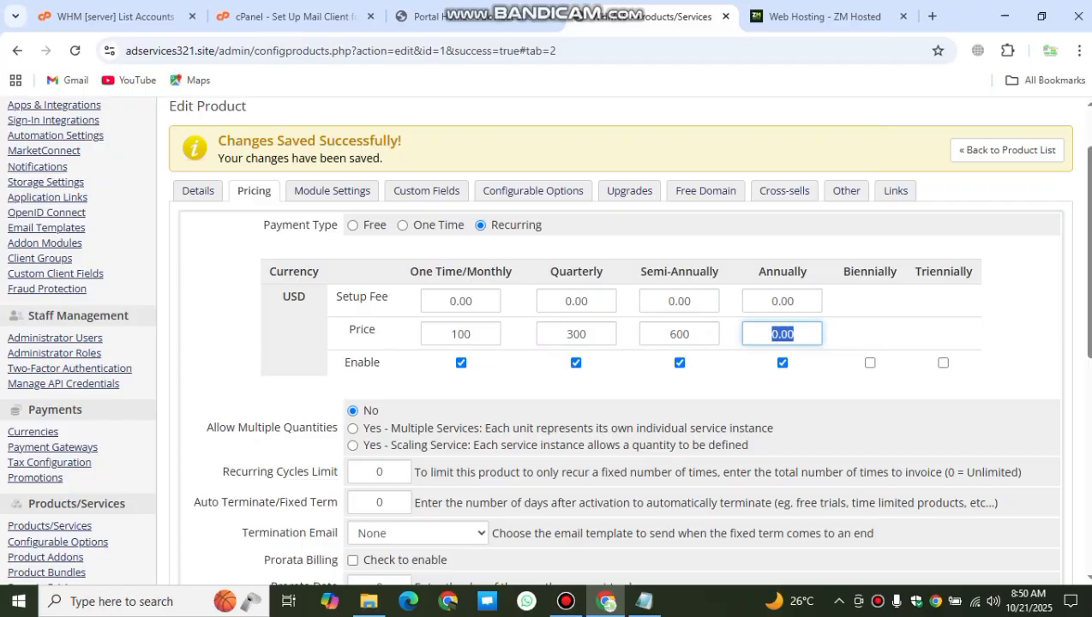
pyautogui.write('1200')
pyautogui.scroll(-2, 617, 343)
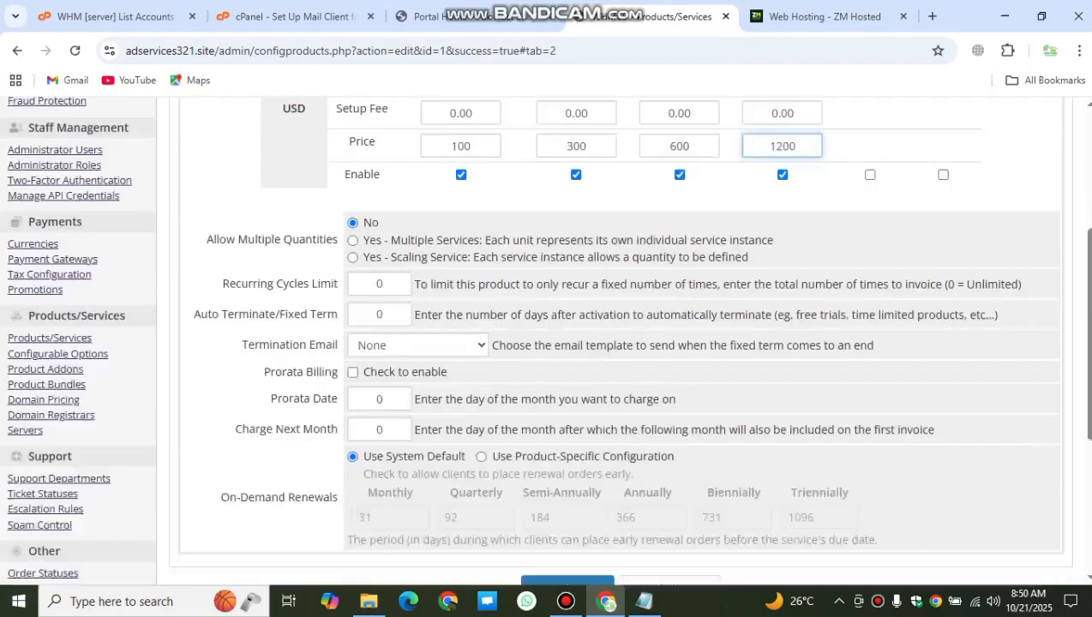
pyautogui.scroll(-2, 617, 343)
pyautogui.scroll(4, 617, 343)
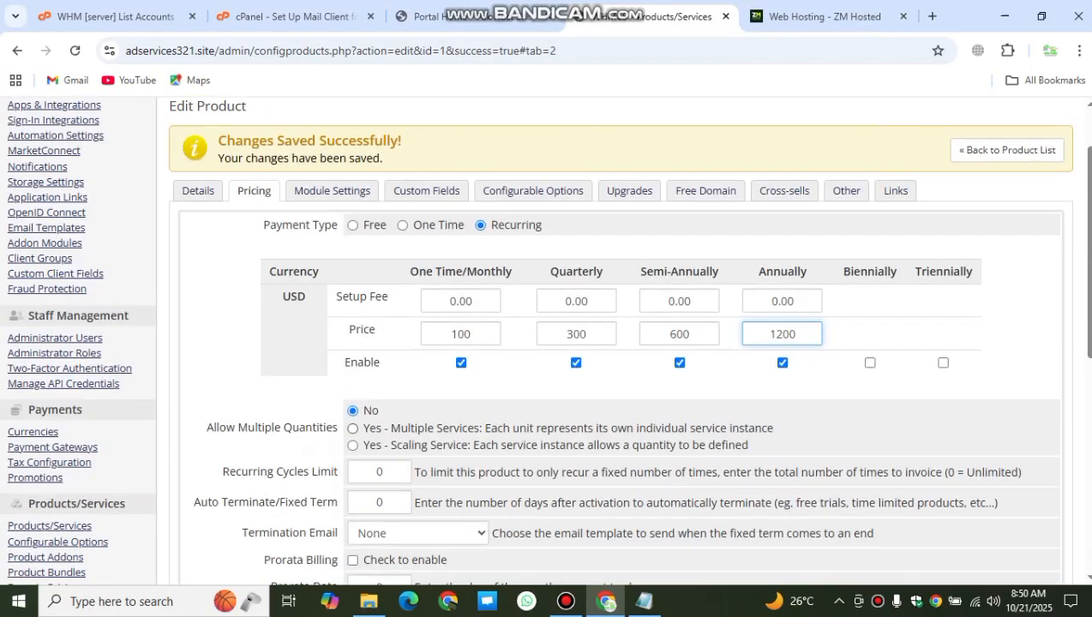
pyautogui.scroll(-4, 617, 343)
pyautogui.click(567, 455)
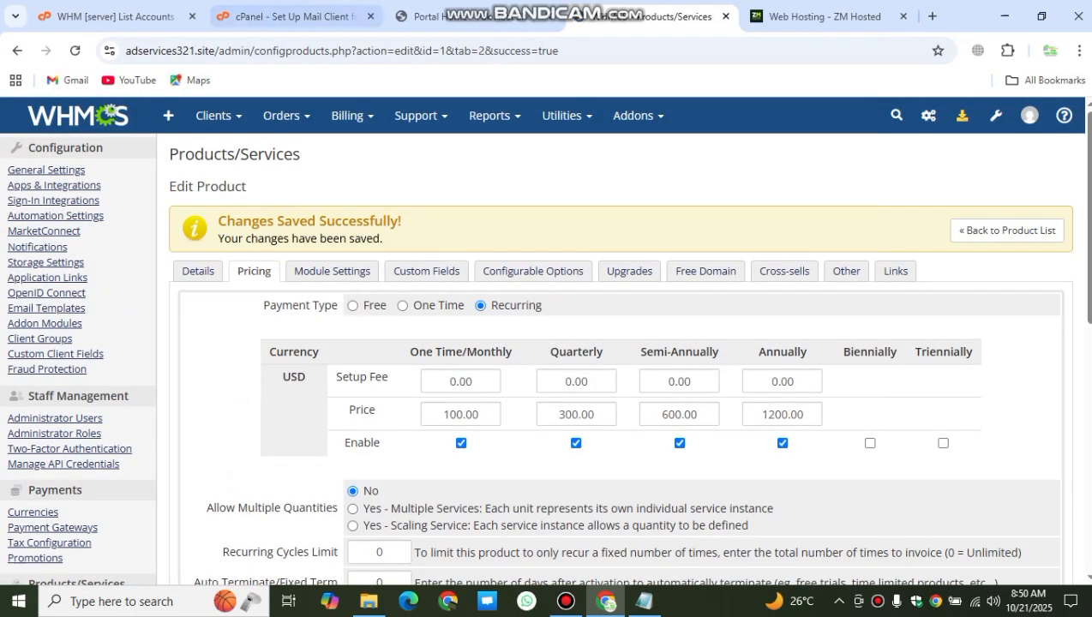
pyautogui.click(115, 17)
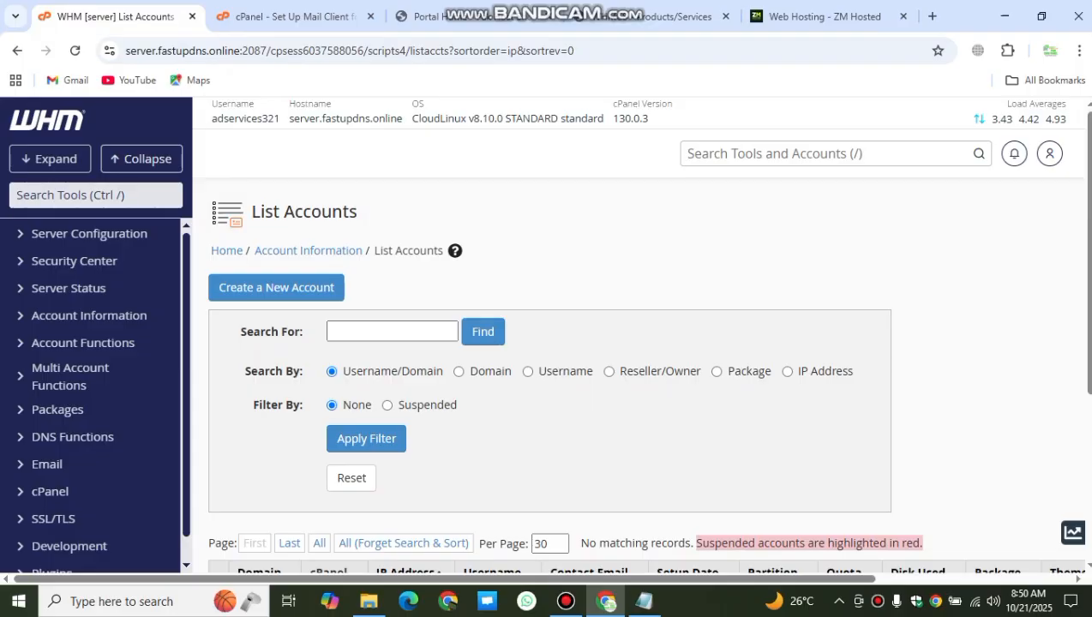
# Step: Expand WHM's Packages section, choose Add a Package, then return to the WHMCS product
pyautogui.scroll(-1, 643, 385)
pyautogui.scroll(-1, 94, 385)
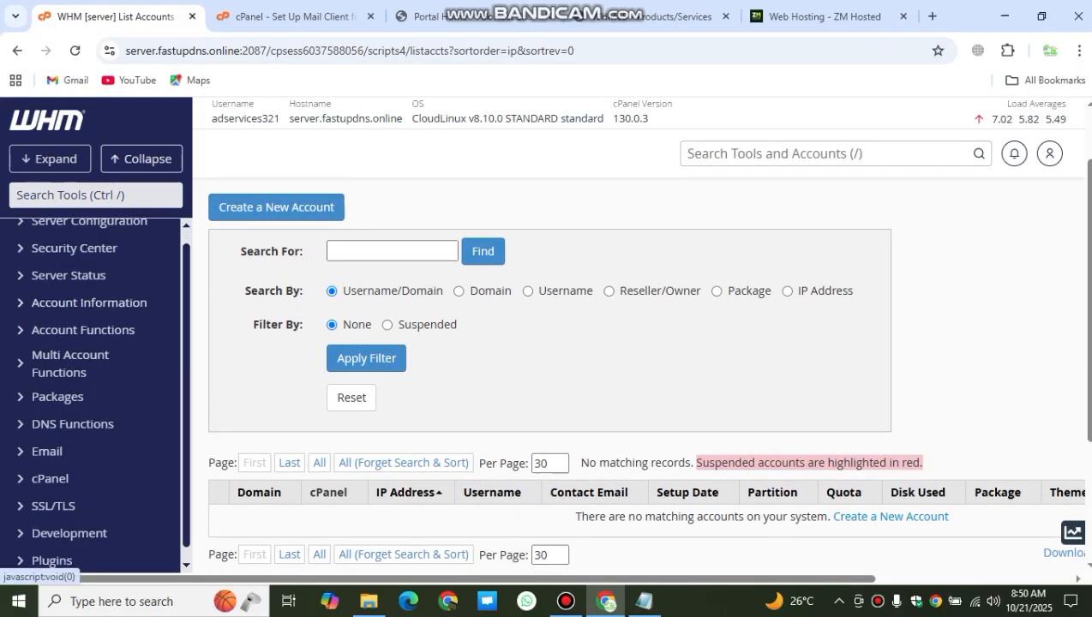
pyautogui.click(58, 384)
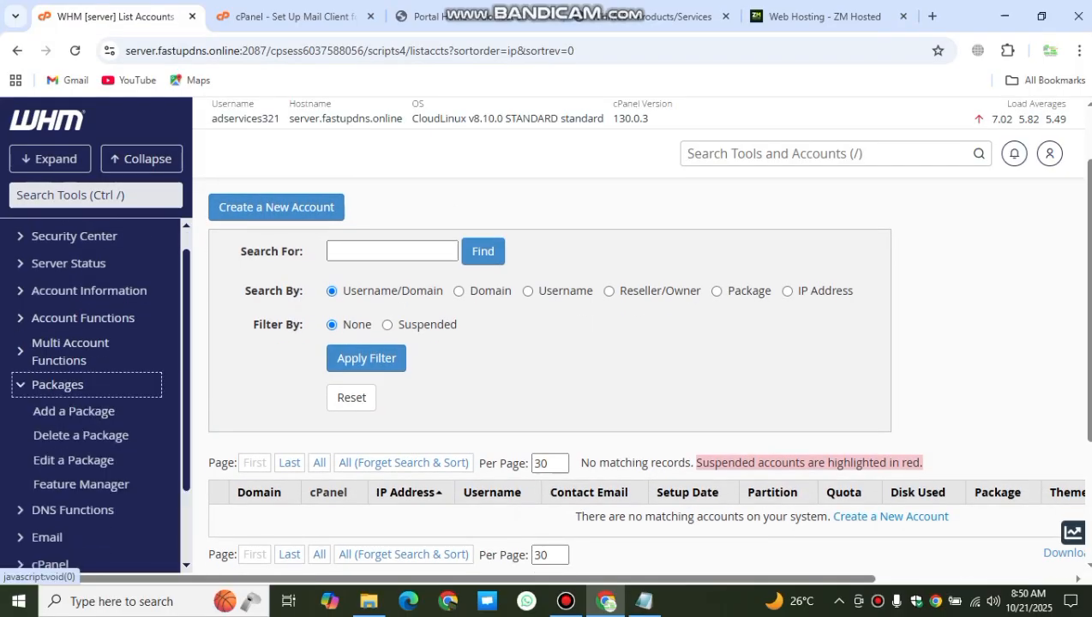
pyautogui.scroll(-1, 77, 369)
pyautogui.click(74, 312)
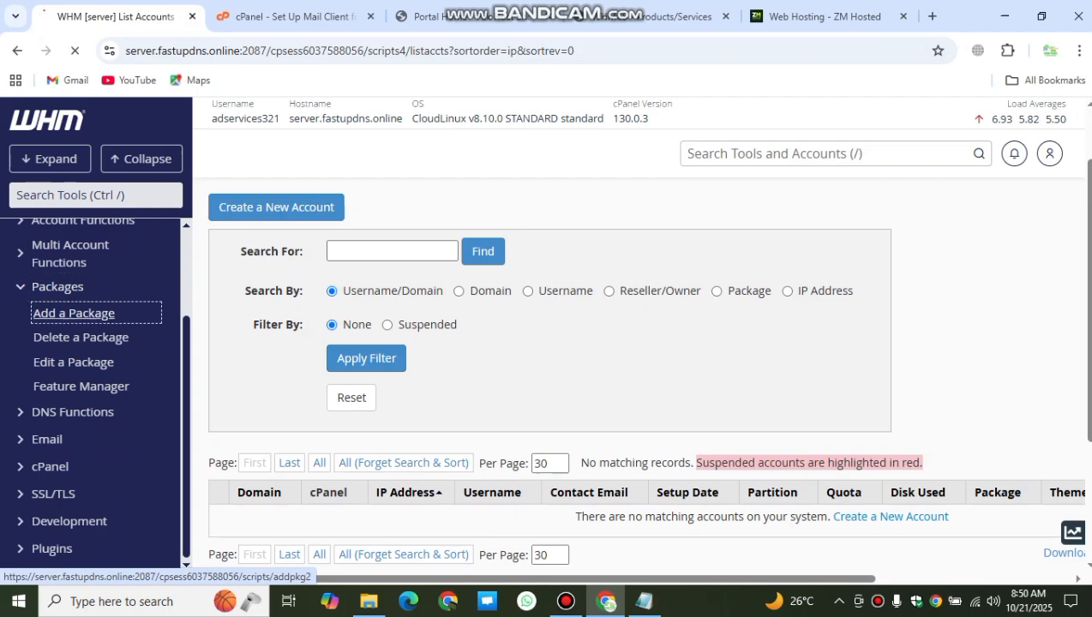
pyautogui.click(651, 17)
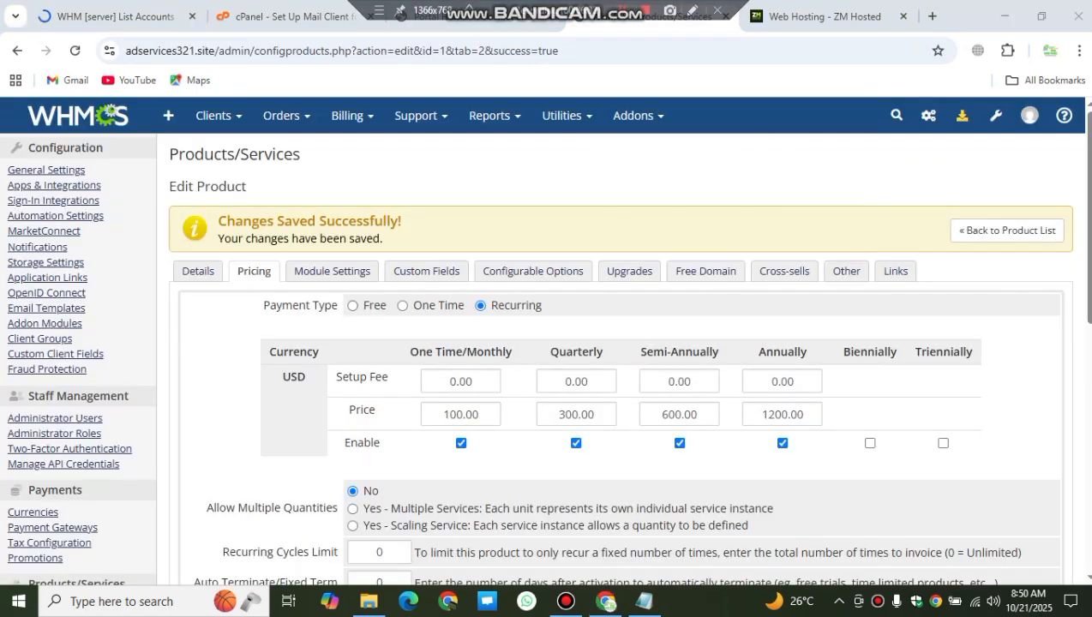
# Step: Show the product's Details tab and select the full product name 'web hosting'
pyautogui.click(198, 271)
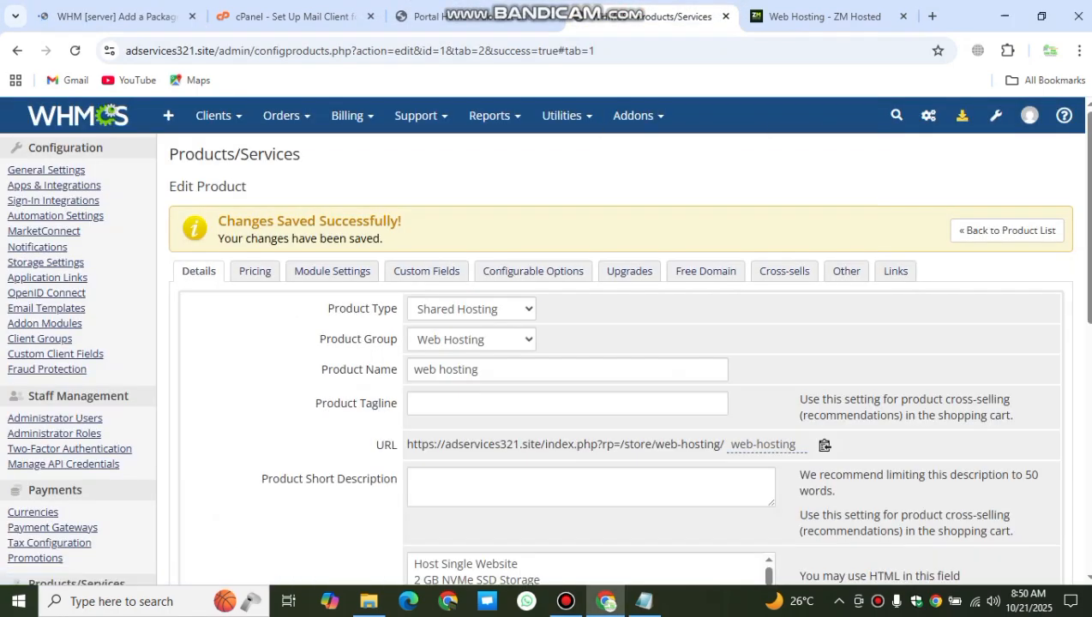
pyautogui.tripleClick(491, 369)
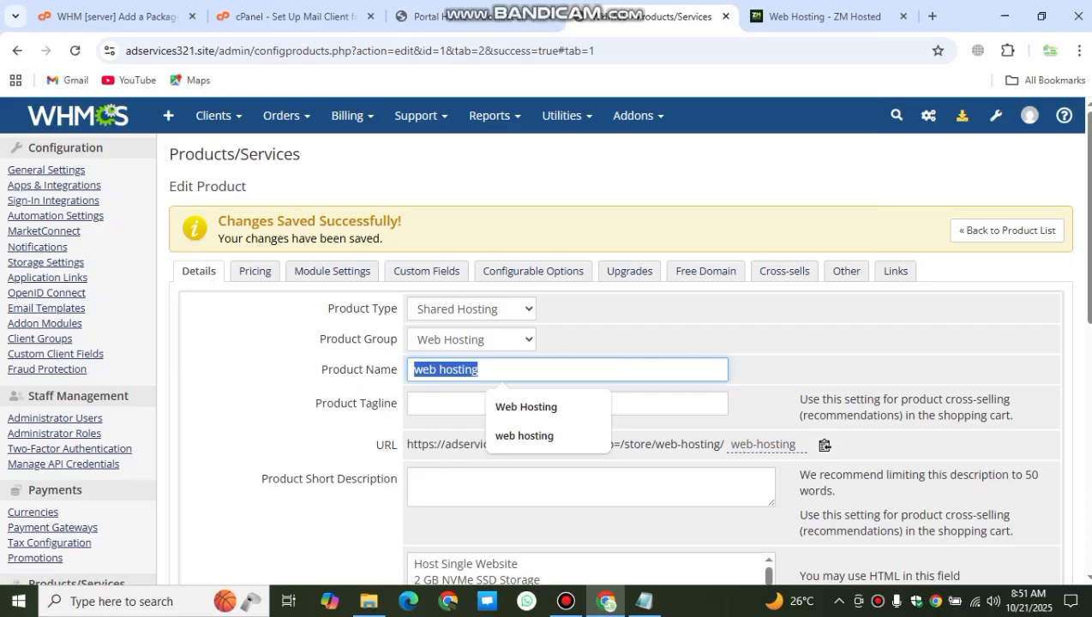
# Step: Replace the product name 'web hosting' with 'Basic Hosting' and save the product
pyautogui.press('BackSpace')
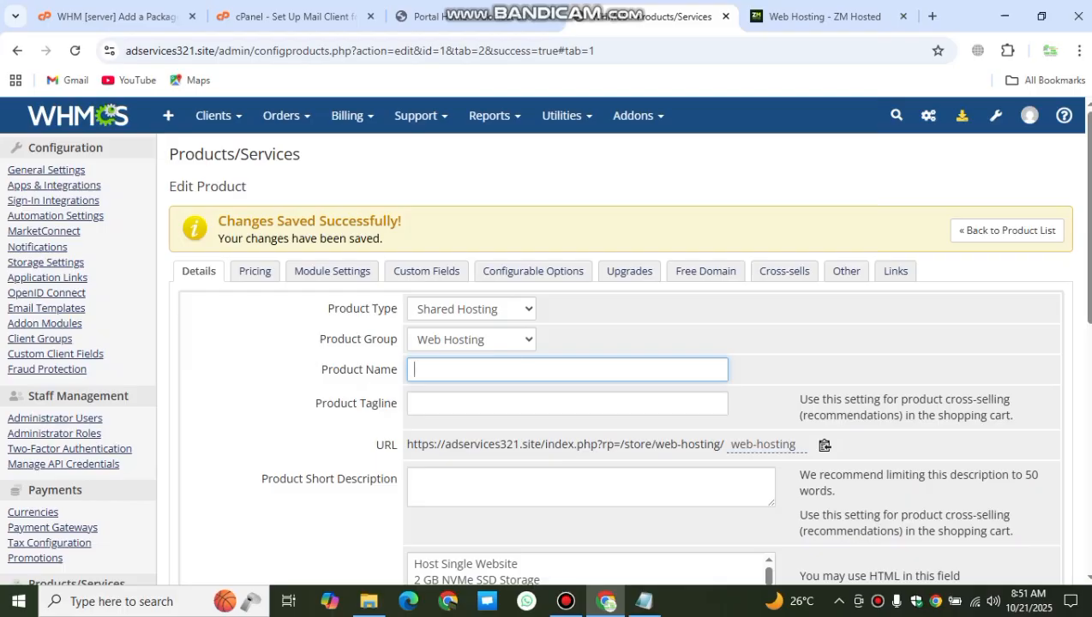
pyautogui.write('basic ho')
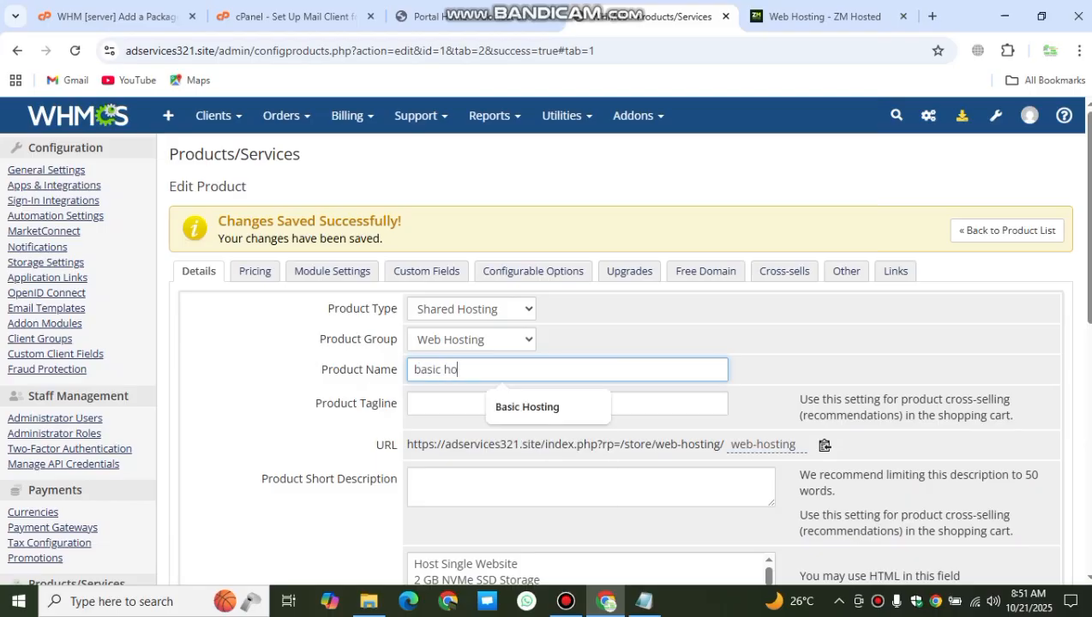
pyautogui.write('sting')
pyautogui.press('Down')
pyautogui.press('Return')
pyautogui.hotkey('ctrl', 'shift', 'Left')
pyautogui.hotkey('ctrl', 'shift', 'Left')
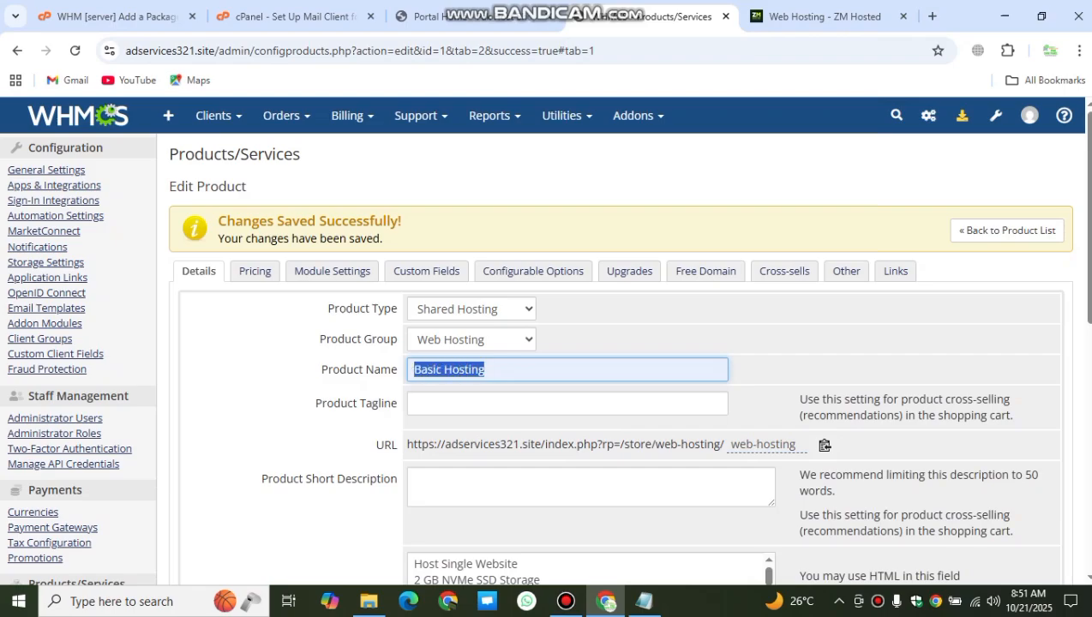
pyautogui.scroll(-6, 568, 426)
pyautogui.click(568, 426)
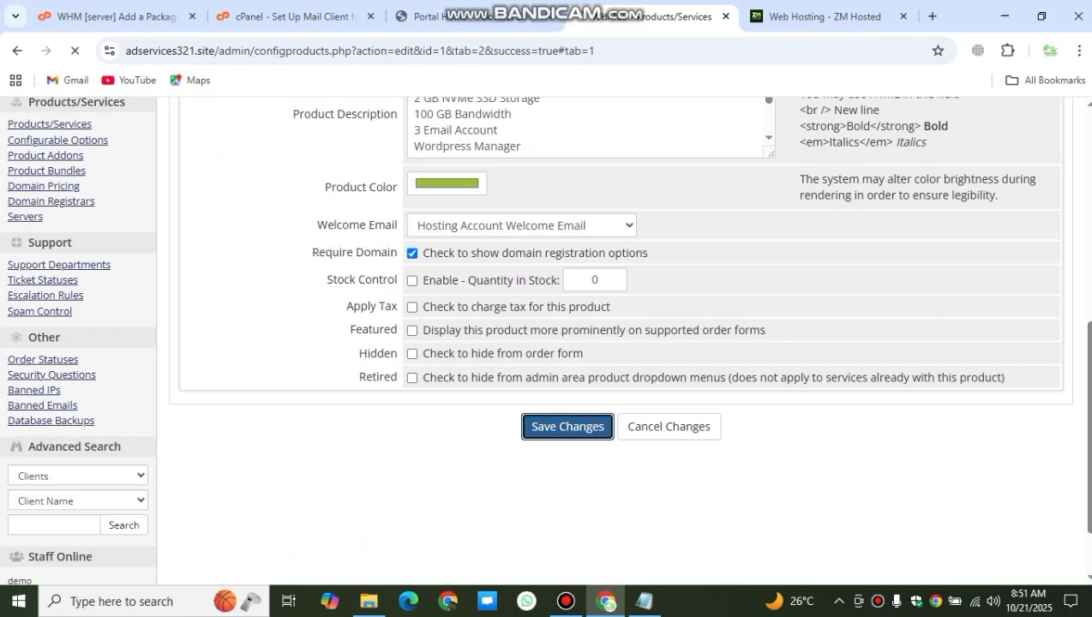
pyautogui.scroll(4, 567, 426)
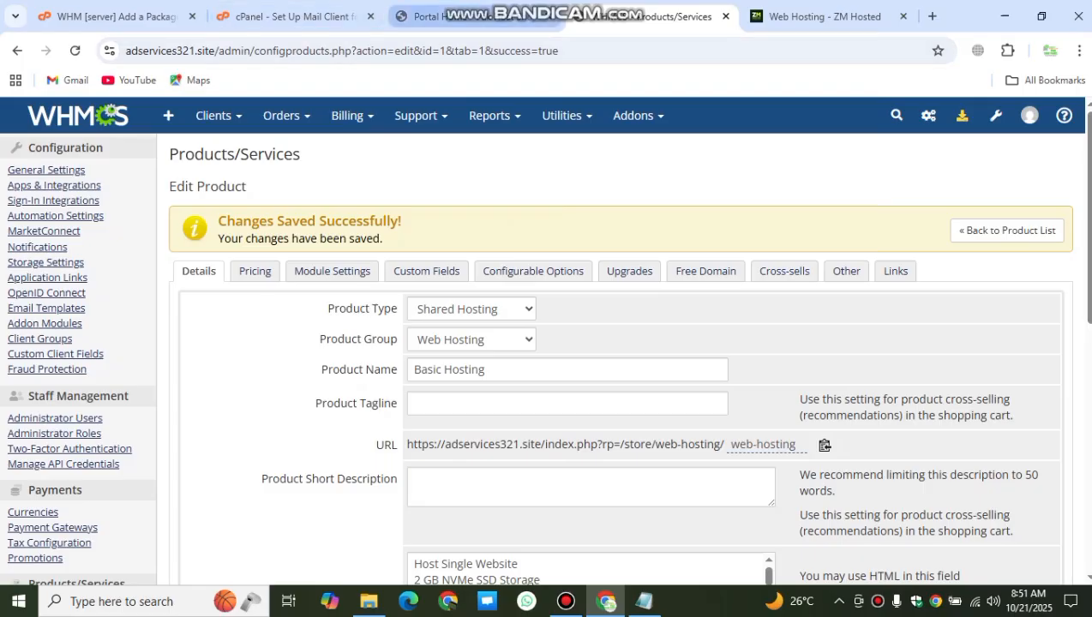
# Step: Name the new WHM package Basic Hosting and give it a 2000 MB disk quota
pyautogui.click(117, 16)
pyautogui.click(548, 320)
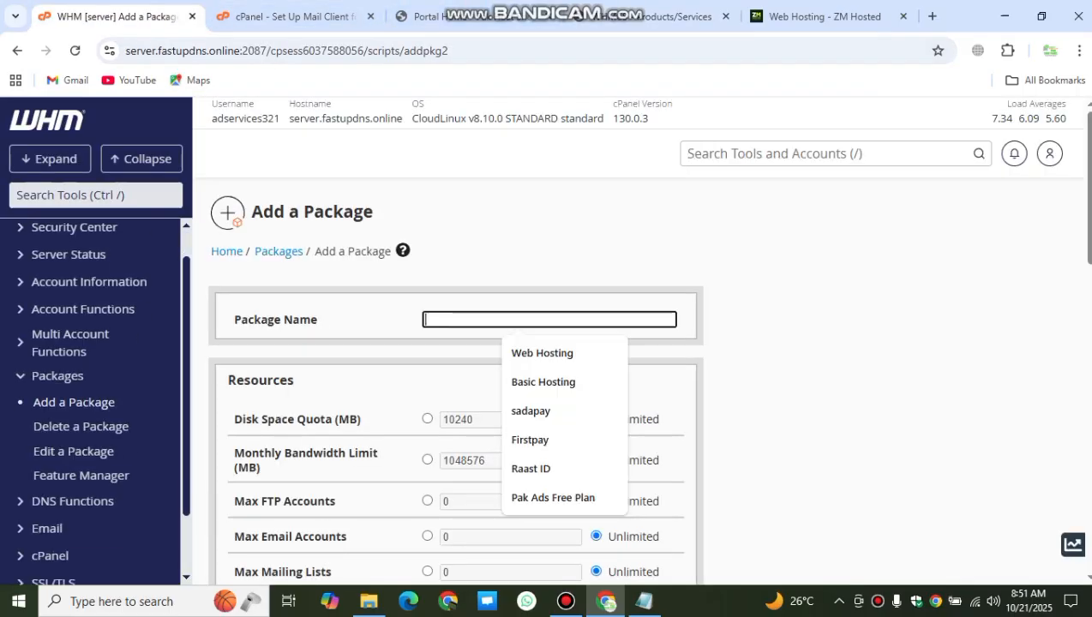
pyautogui.click(543, 383)
pyautogui.scroll(-1, 543, 382)
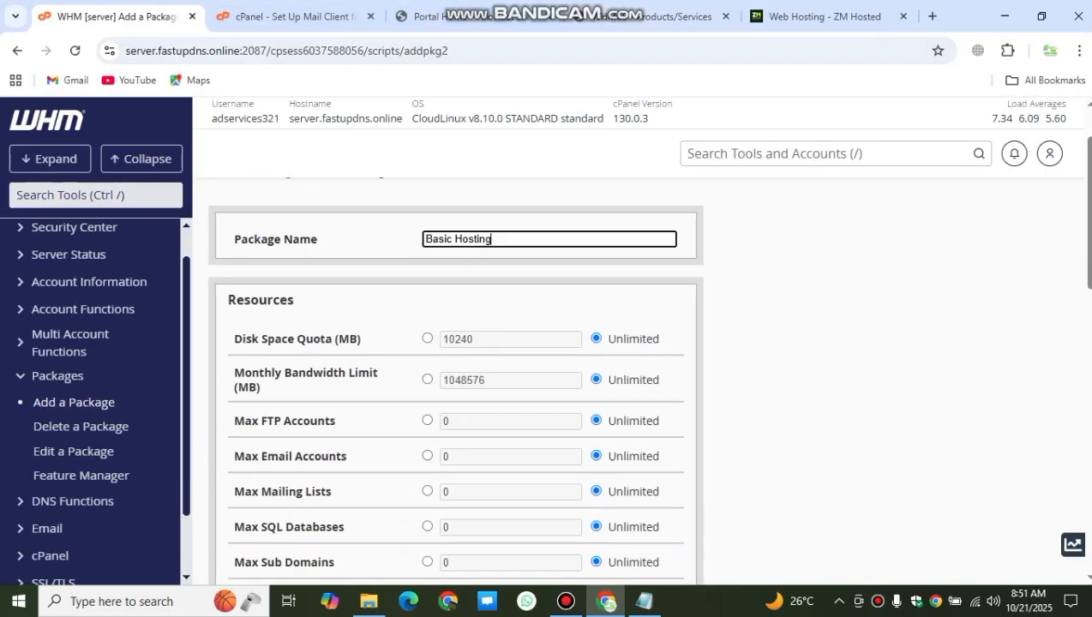
pyautogui.click(427, 339)
pyautogui.moveTo(474, 339); pyautogui.dragTo(428, 340)
pyautogui.click(656, 16)
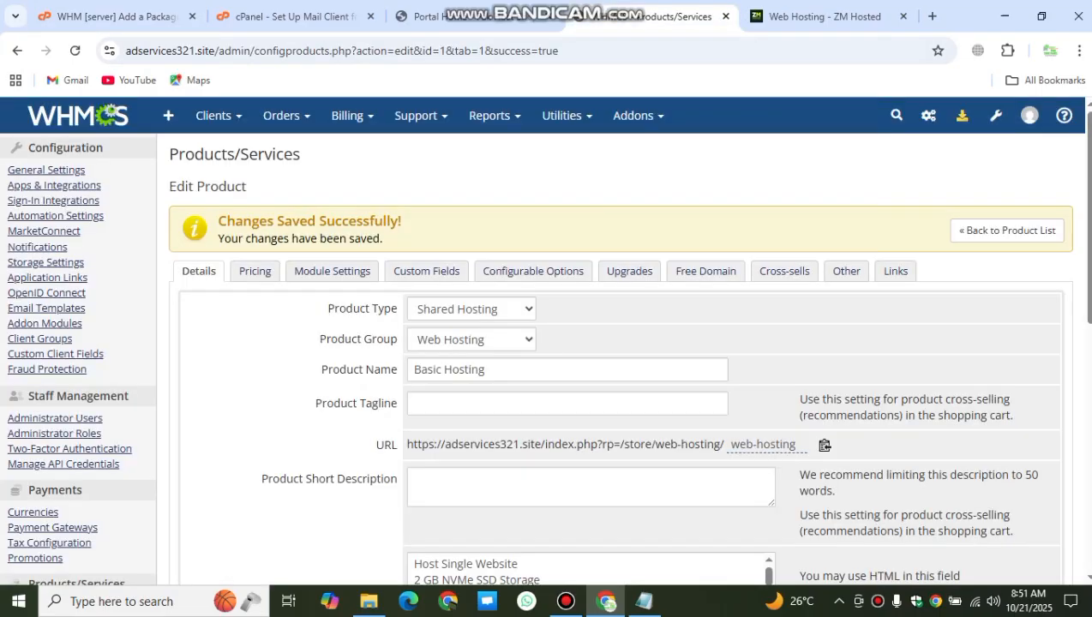
pyautogui.scroll(-3, 600, 343)
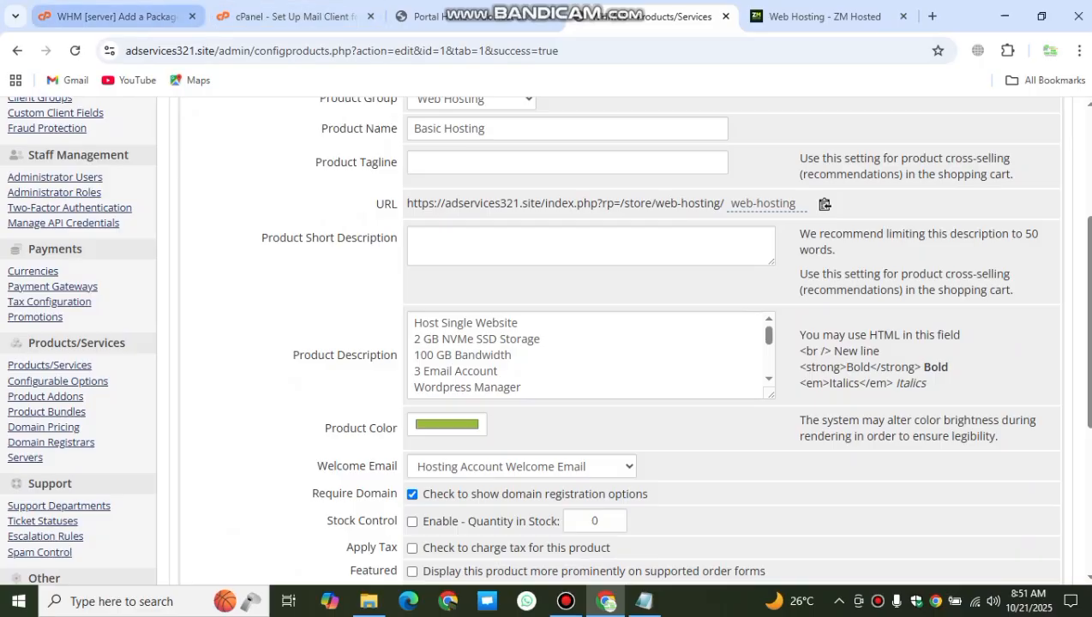
pyautogui.click(116, 16)
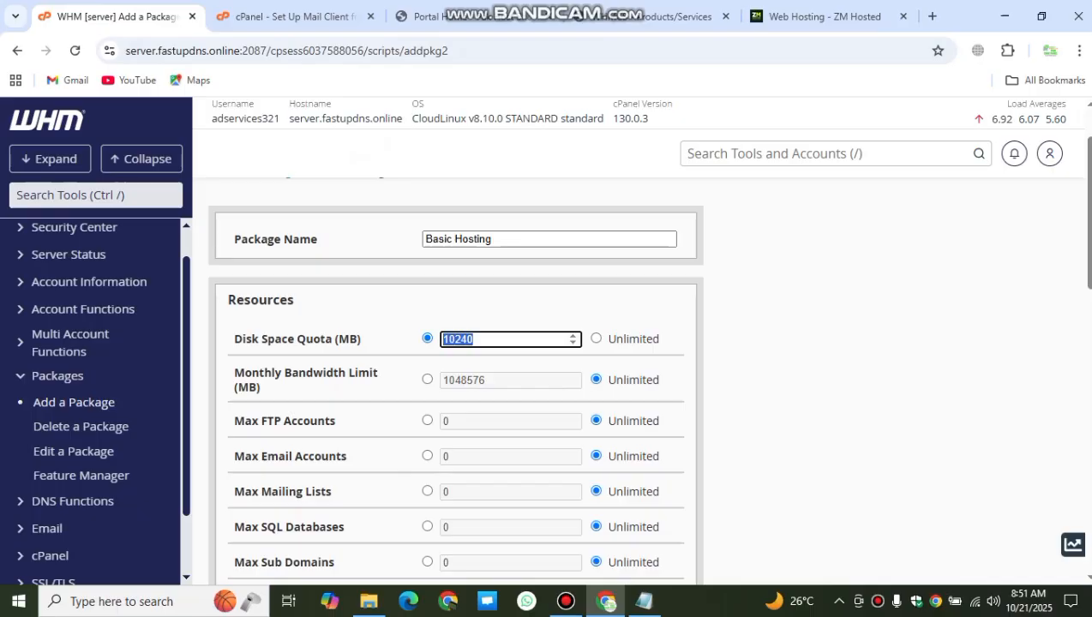
pyautogui.write('20000')
pyautogui.press('BackSpace')
# Step: Set monthly bandwidth to 100000 MB, FTP accounts to 1 and email accounts to 3
pyautogui.click(427, 379)
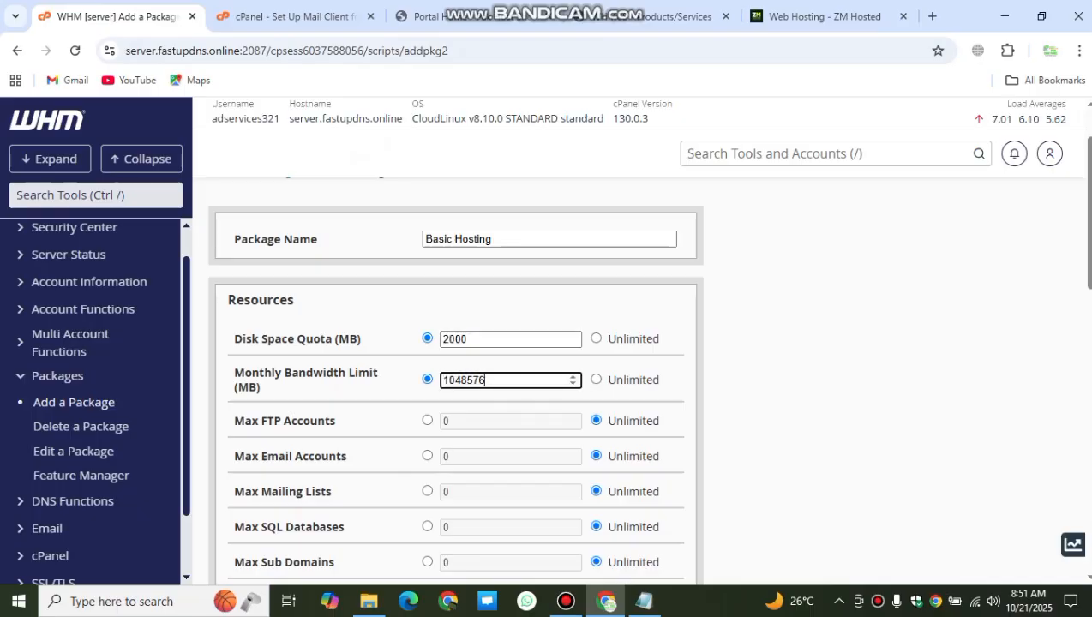
pyautogui.press('BackSpace')
pyautogui.press('BackSpace')
pyautogui.press('BackSpace')
pyautogui.press('BackSpace')
pyautogui.press('BackSpace')
pyautogui.write('0000')
pyautogui.click(448, 421)
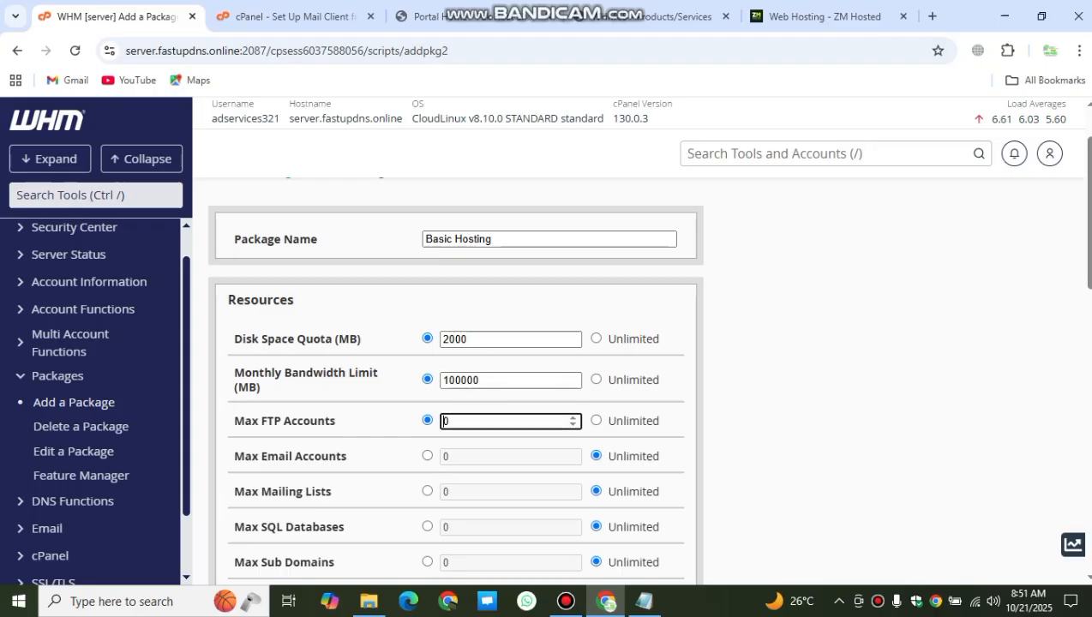
pyautogui.doubleClick(448, 421)
pyautogui.write('1')
pyautogui.click(448, 457)
pyautogui.doubleClick(448, 457)
pyautogui.write('3')
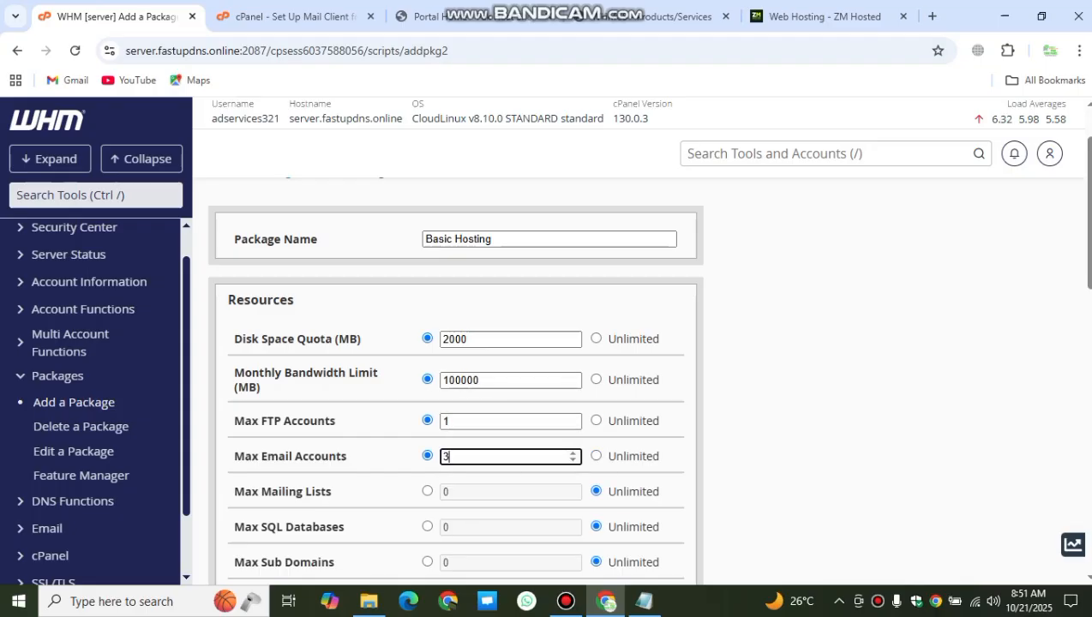
# Step: Limit mailing lists, SQL databases and subdomains to 0, then add the package
pyautogui.scroll(-3, 454, 377)
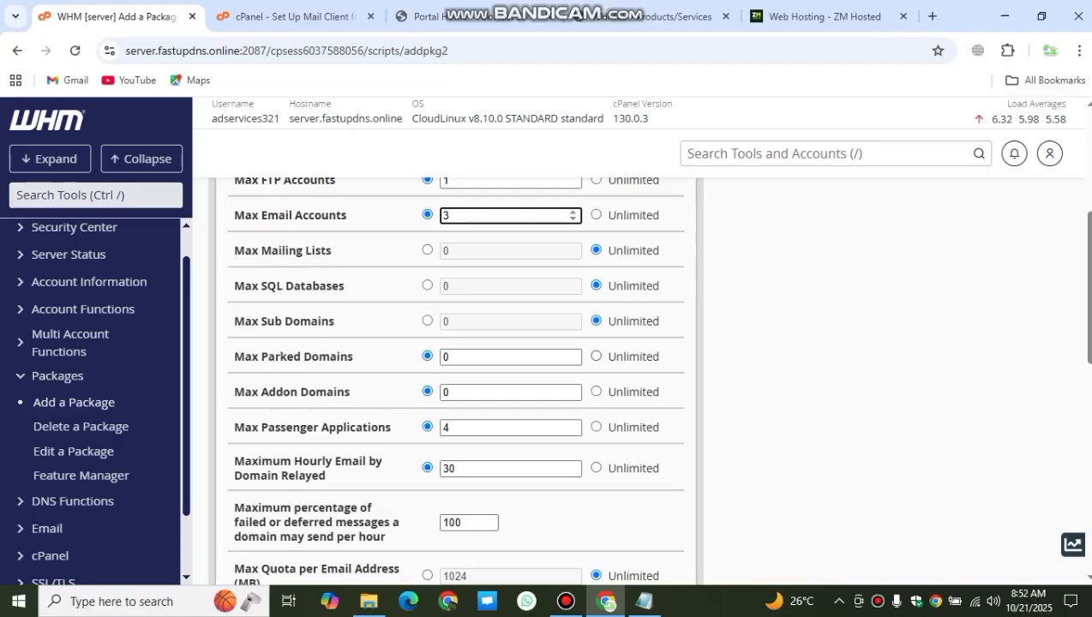
pyautogui.click(455, 250)
pyautogui.click(427, 250)
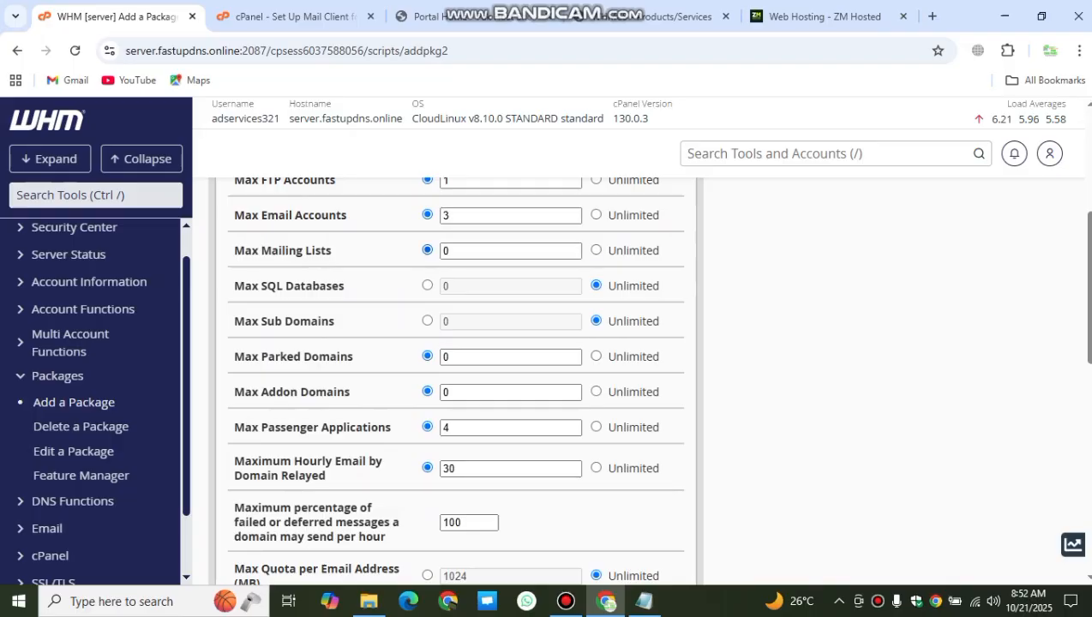
pyautogui.click(427, 285)
pyautogui.click(427, 321)
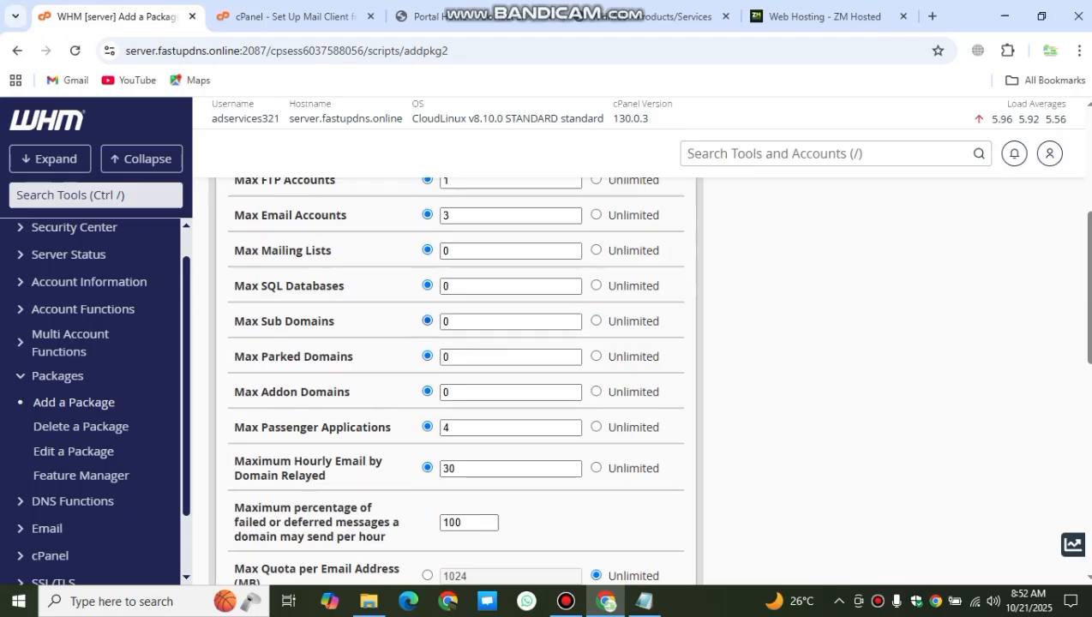
pyautogui.scroll(-3, 427, 343)
pyautogui.scroll(-3, 454, 377)
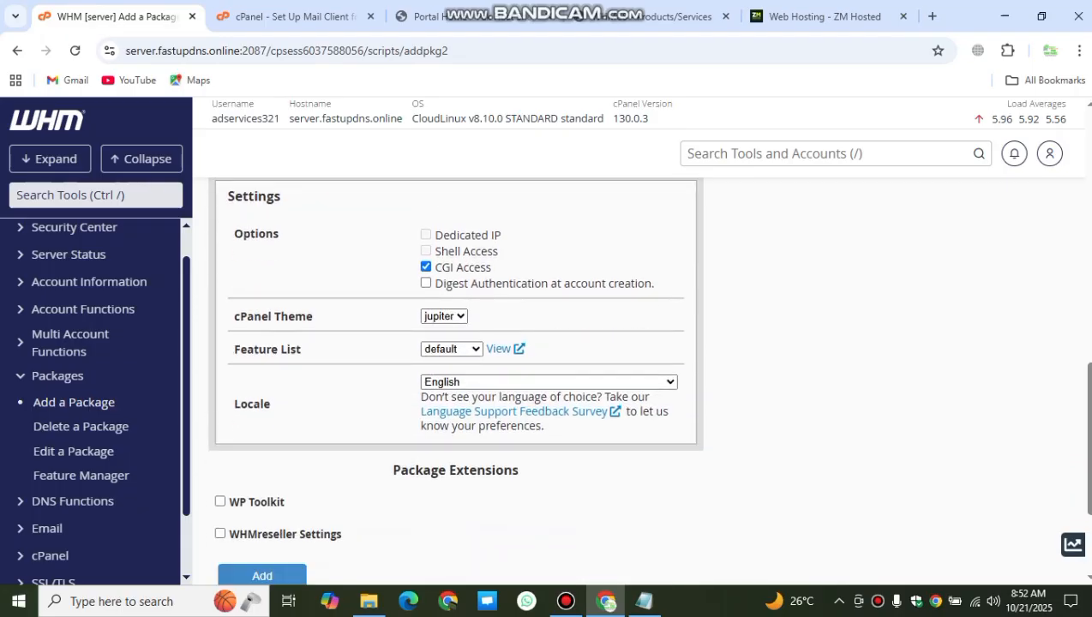
pyautogui.scroll(-2, 262, 415)
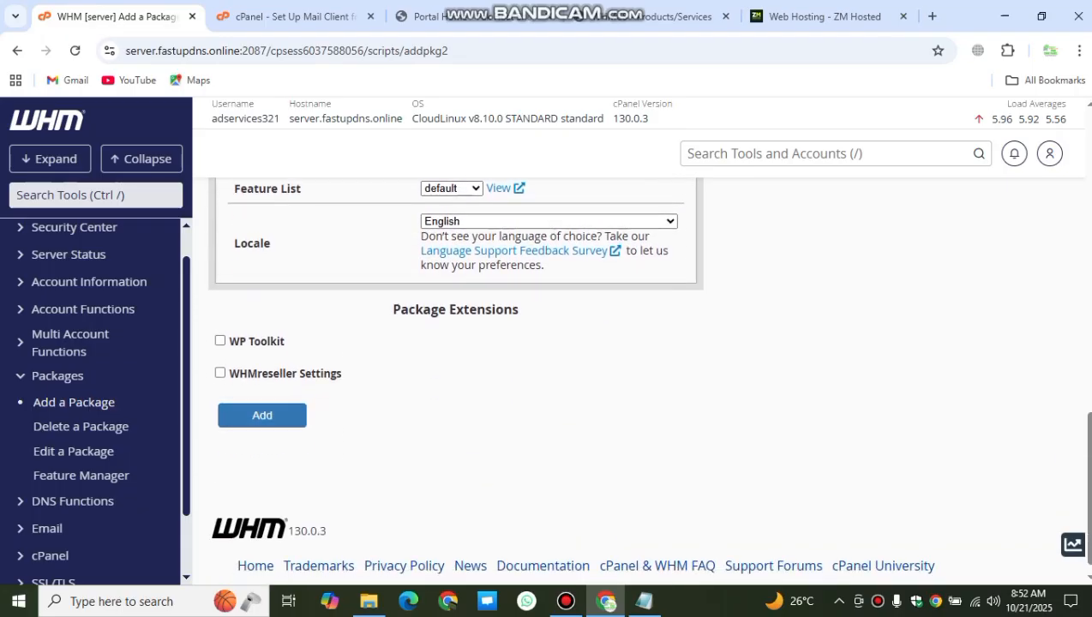
pyautogui.click(263, 415)
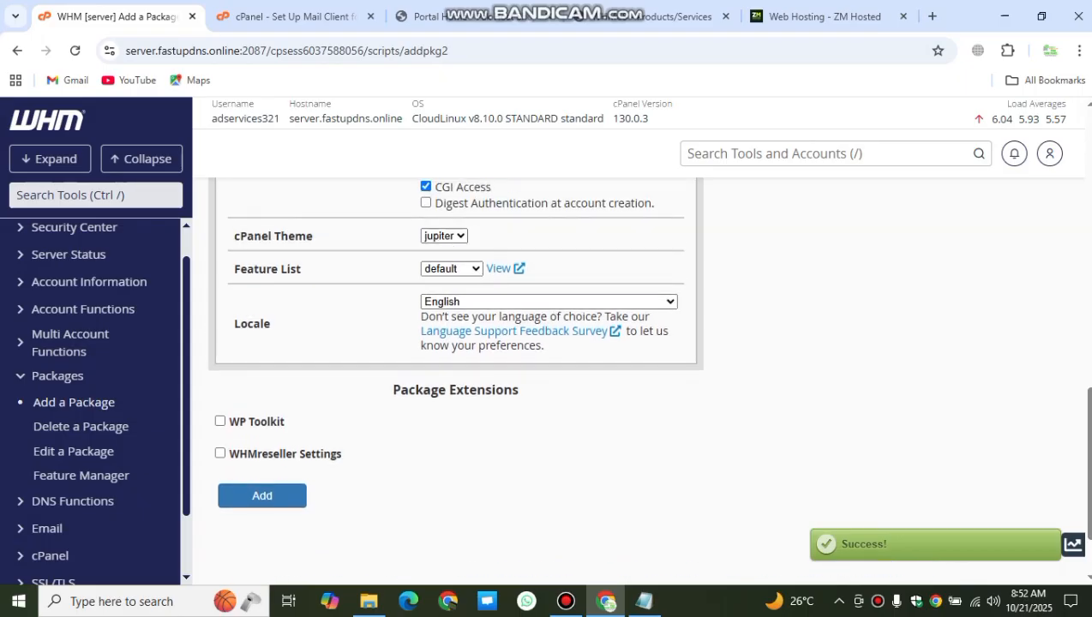
pyautogui.scroll(8, 454, 378)
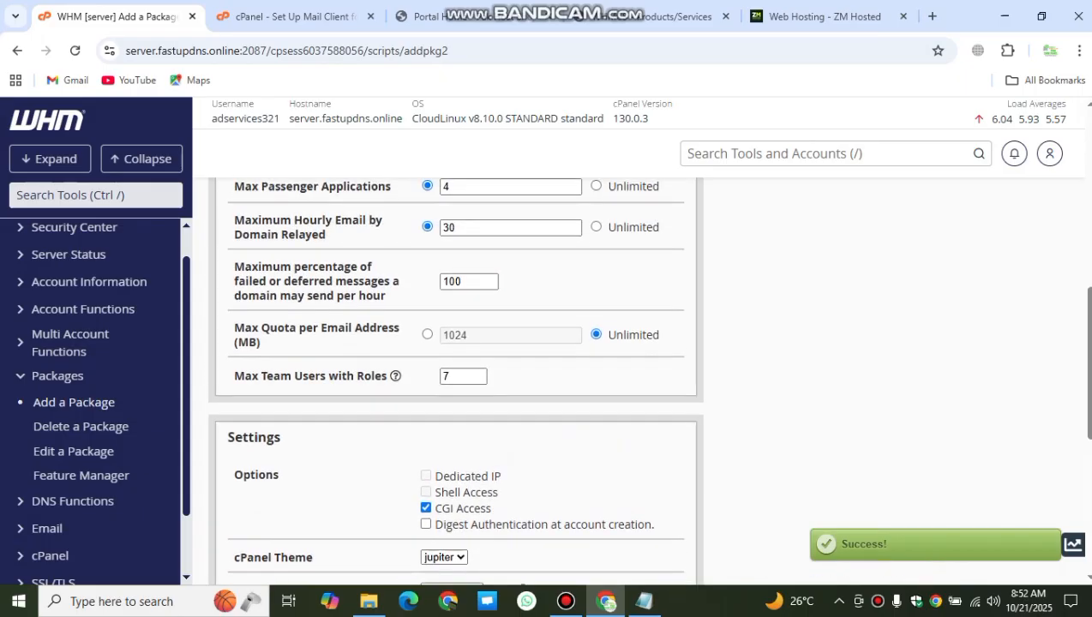
pyautogui.scroll(3, 454, 377)
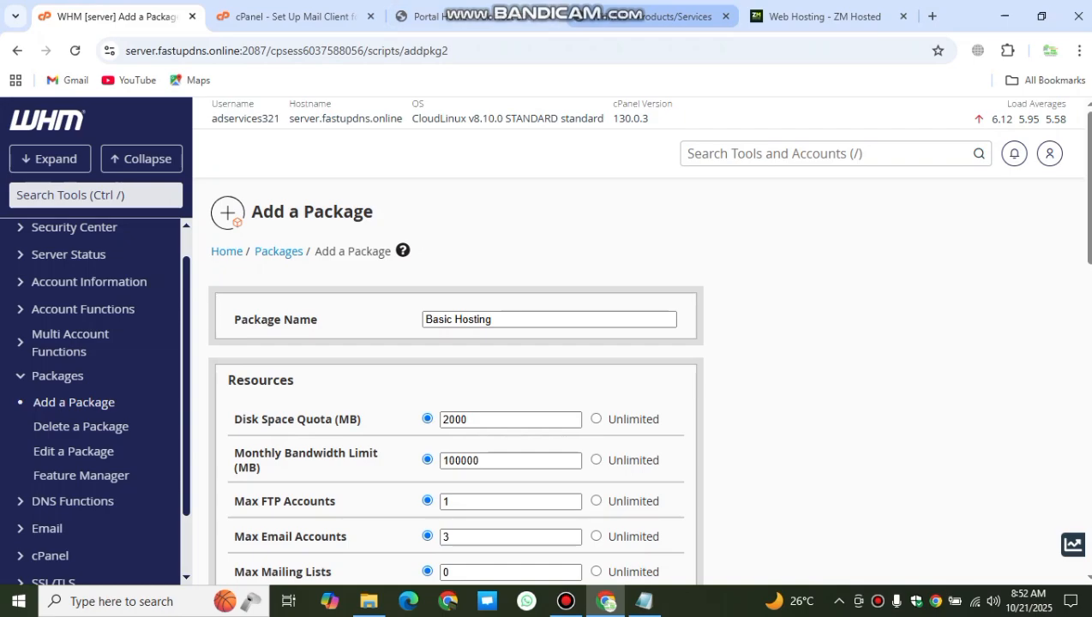
pyautogui.click(429, 16)
# Step: In Module Settings, confirm Basic Hosting is the linked WHM package
pyautogui.scroll(3, 326, 343)
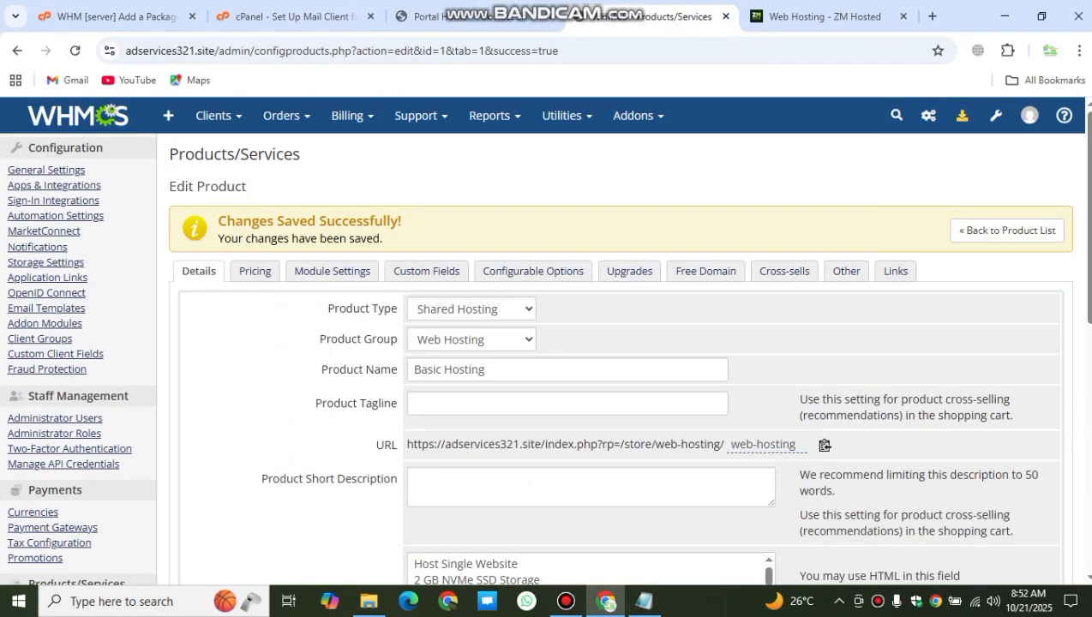
pyautogui.click(254, 271)
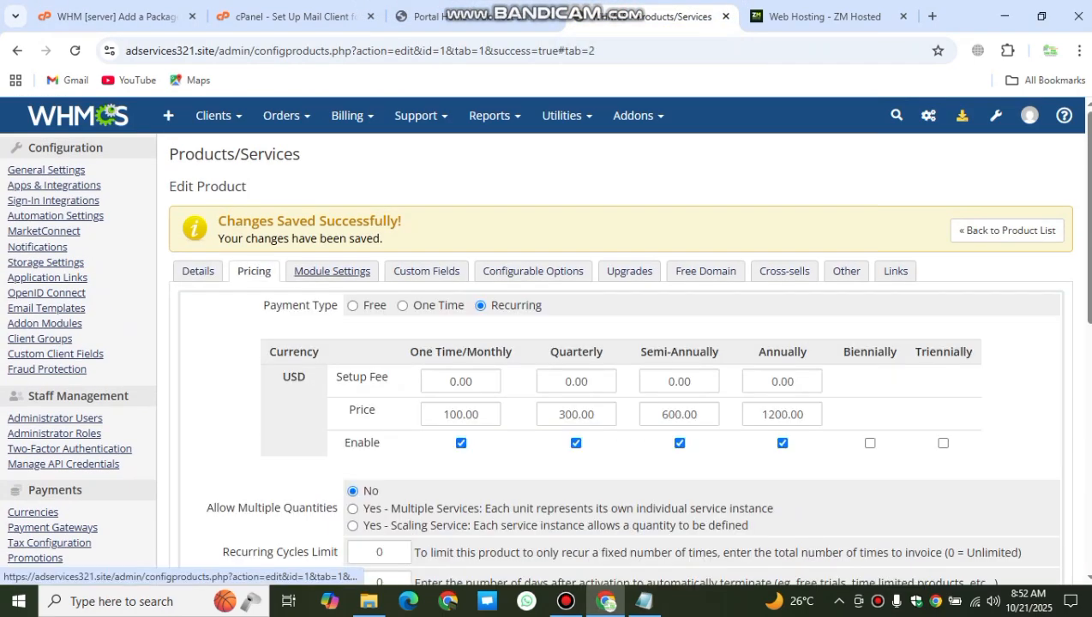
pyautogui.click(332, 270)
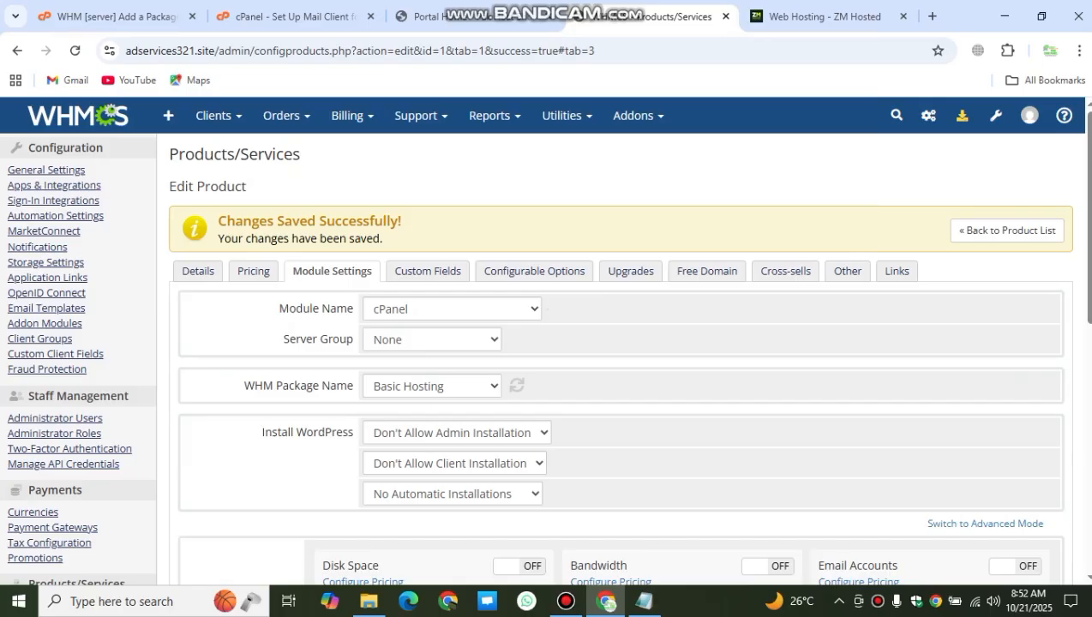
pyautogui.scroll(-1, 546, 343)
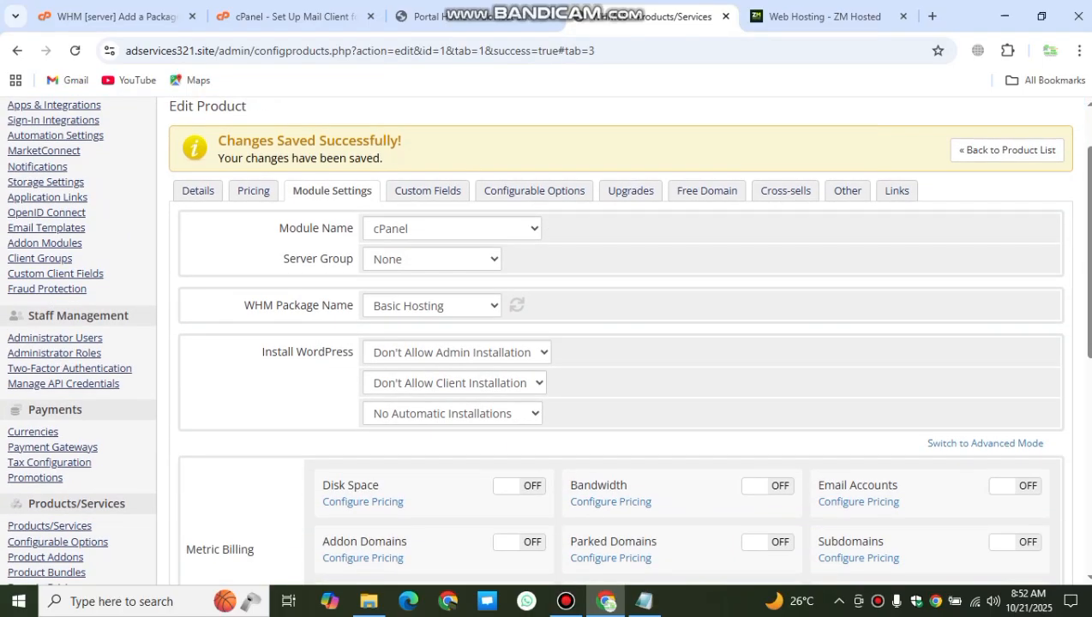
pyautogui.click(431, 306)
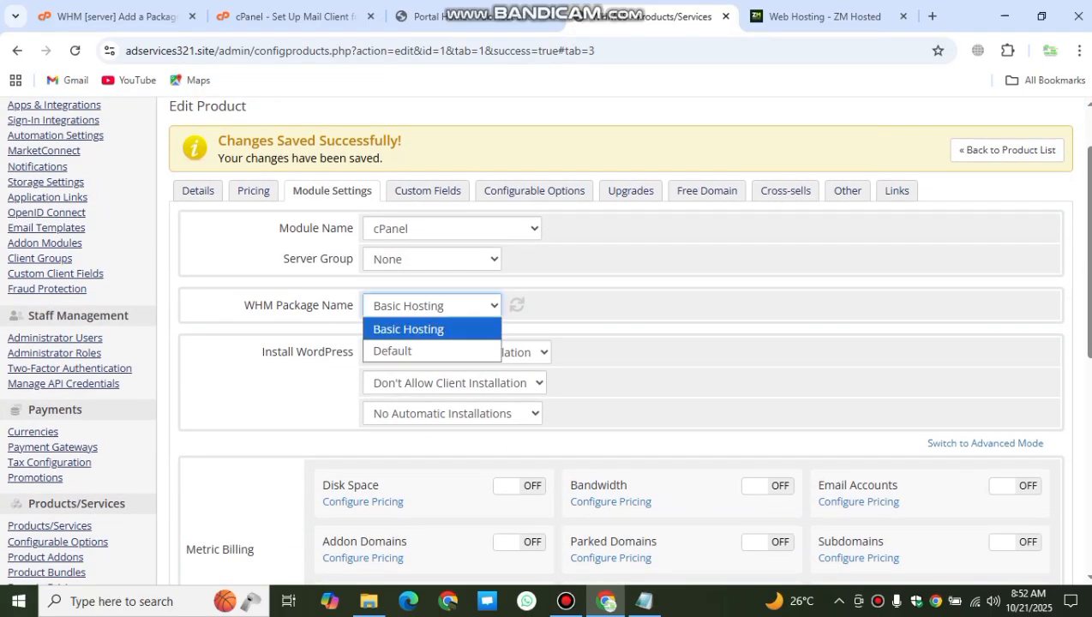
pyautogui.click(409, 329)
pyautogui.click(431, 306)
pyautogui.click(431, 306)
pyautogui.click(431, 306)
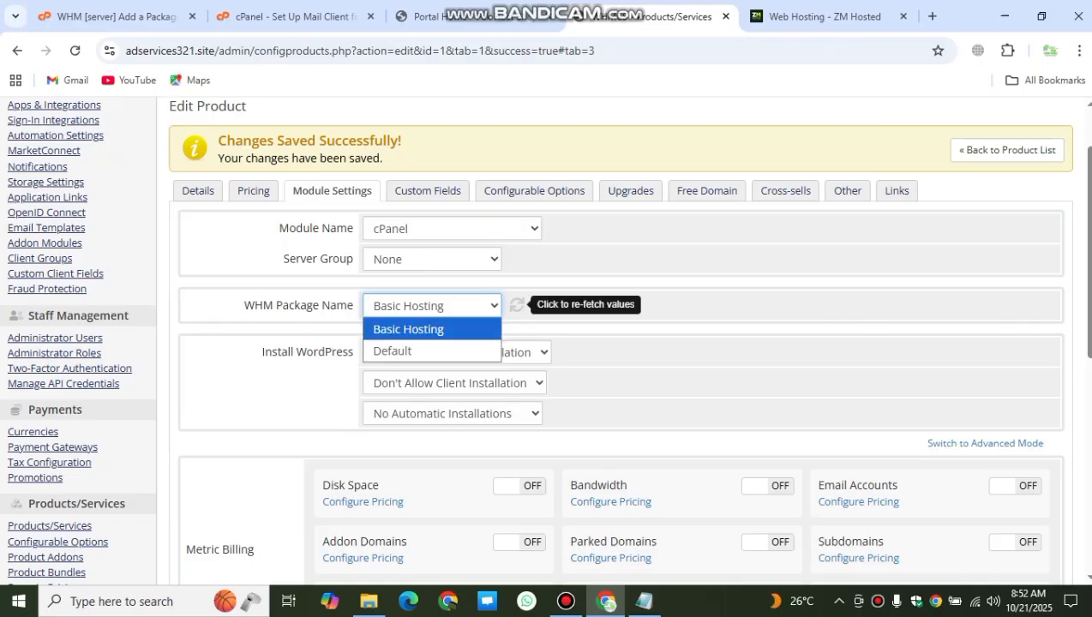
pyautogui.click(517, 305)
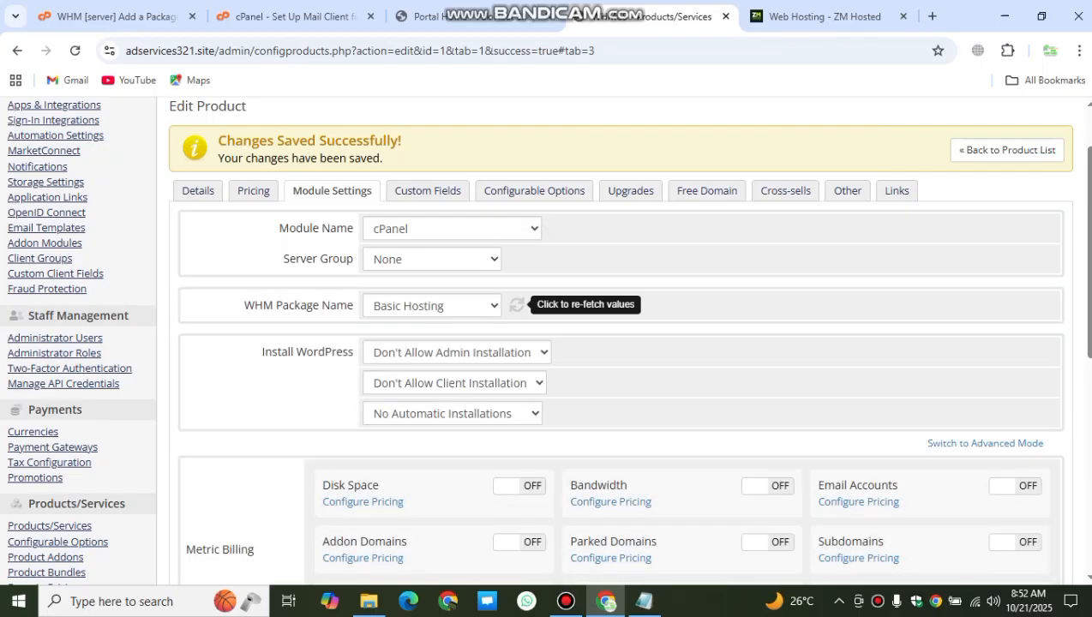
pyautogui.moveTo(245, 306); pyautogui.dragTo(353, 306)
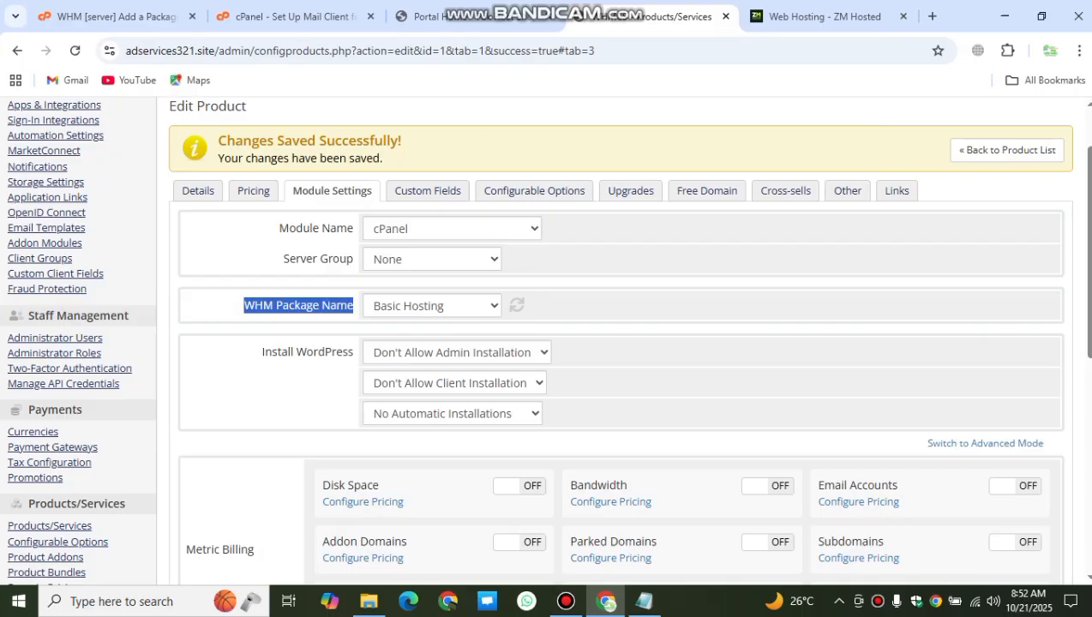
pyautogui.scroll(-4, 546, 343)
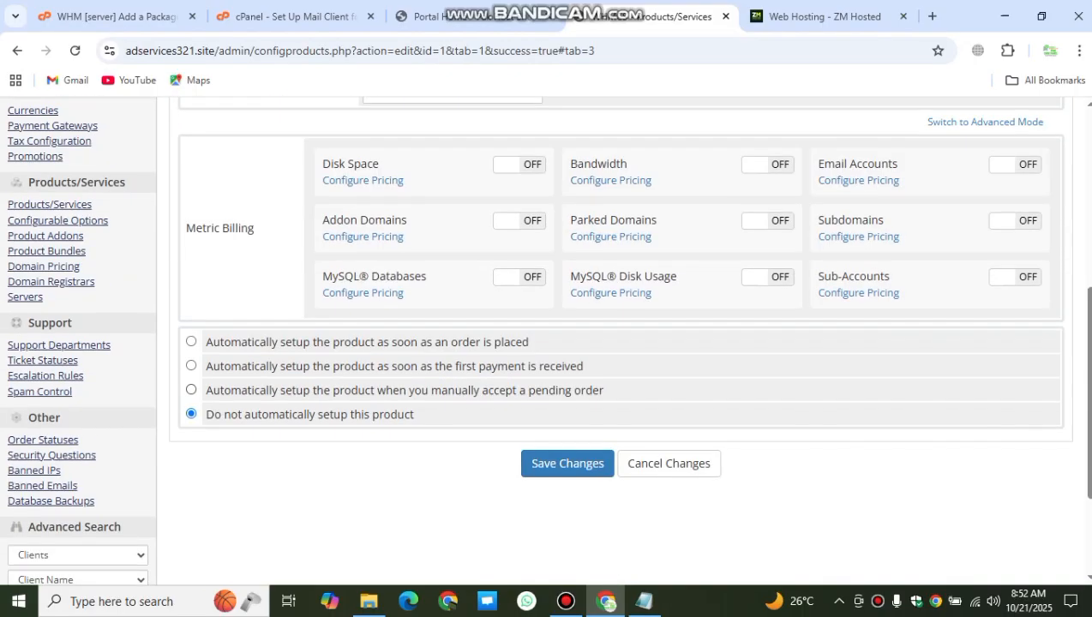
# Step: Choose automatic setup after the first payment, save, and return to the product list
pyautogui.click(191, 366)
pyautogui.moveTo(206, 366); pyautogui.dragTo(583, 366)
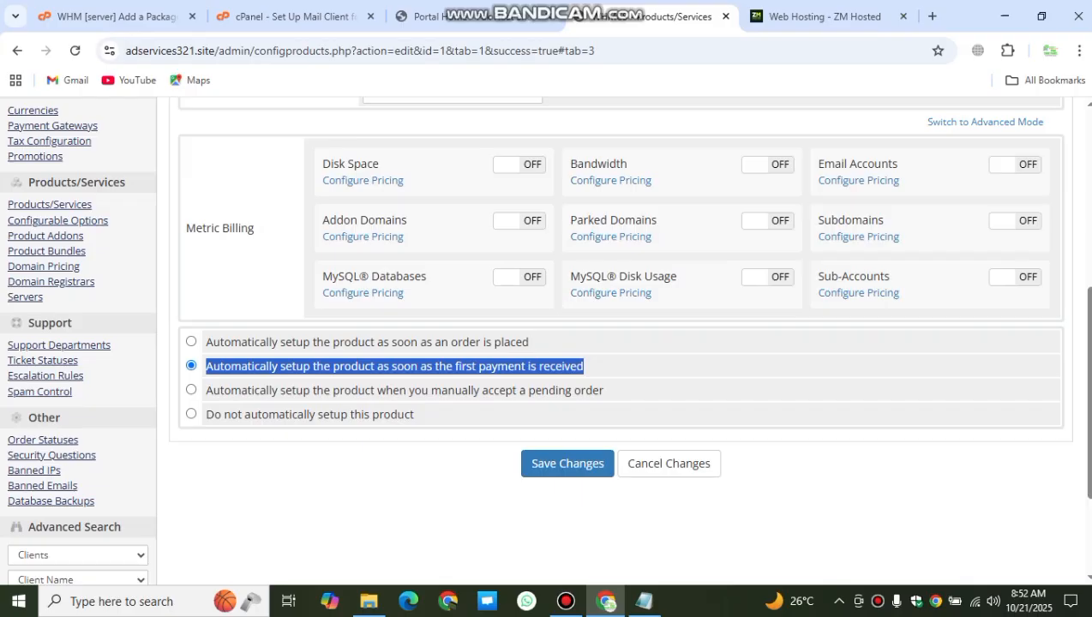
pyautogui.click(567, 462)
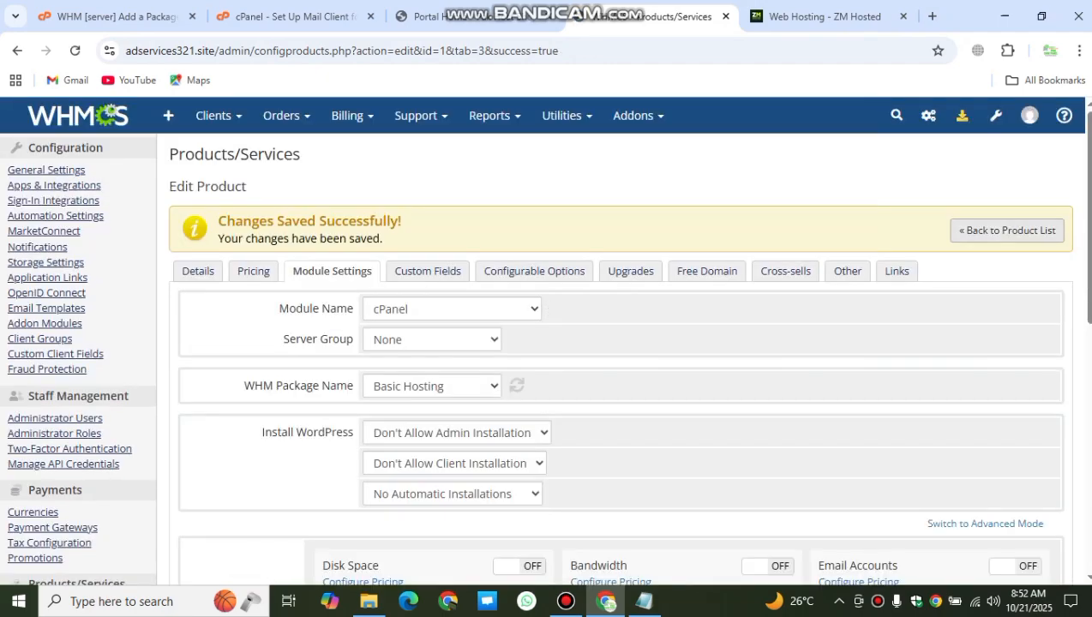
pyautogui.click(1007, 230)
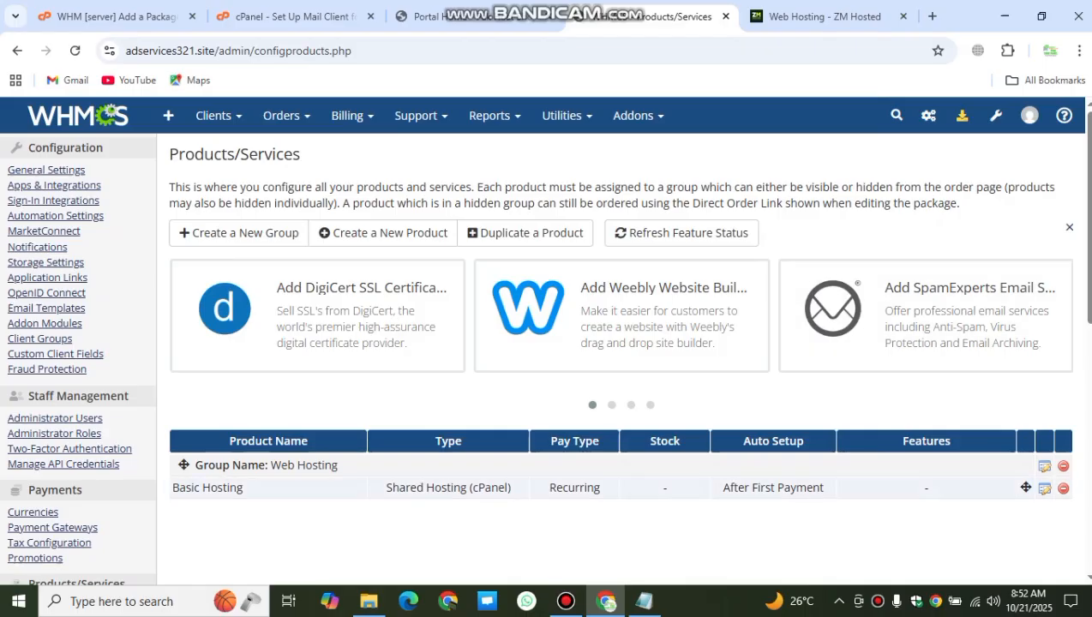
pyautogui.hotkey('ctrl', 'a')
pyautogui.click(266, 488)
pyautogui.moveTo(246, 489); pyautogui.dragTo(169, 482)
pyautogui.click(420, 17)
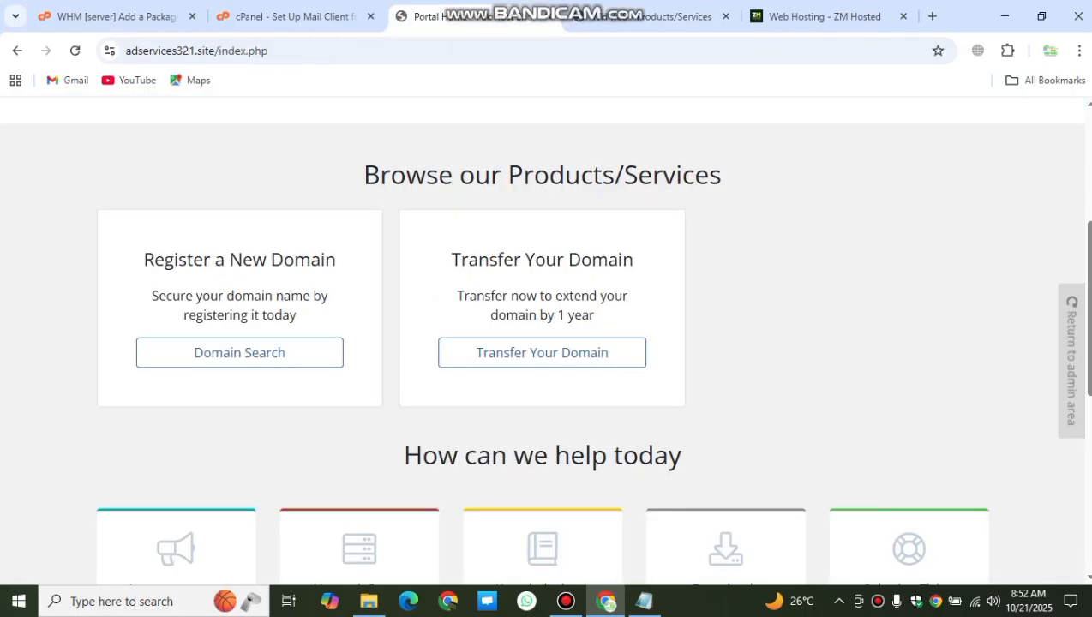
pyautogui.click(75, 50)
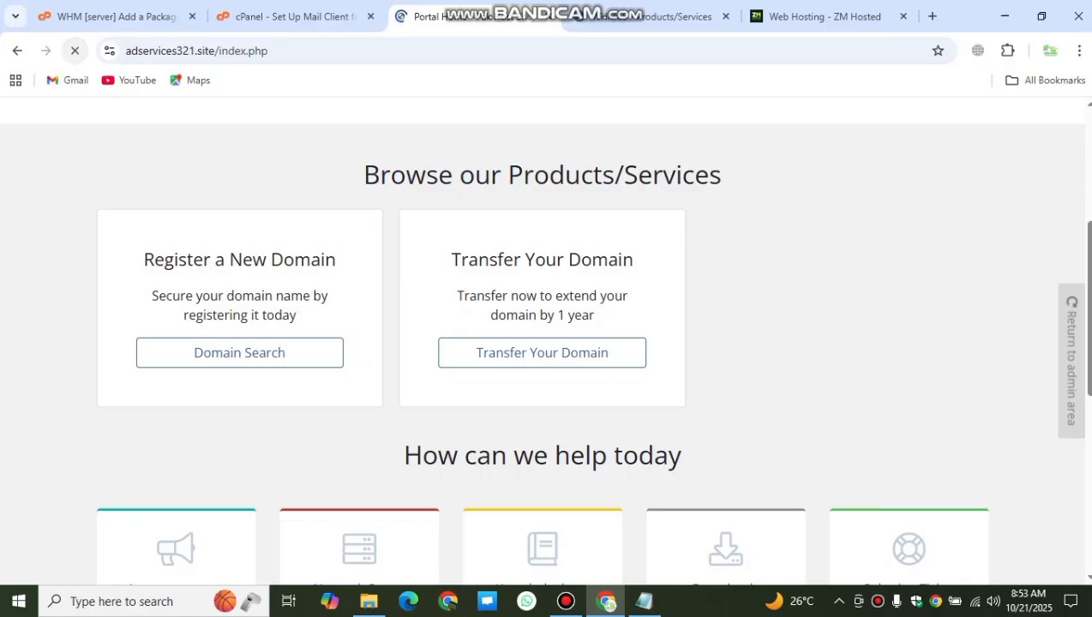
pyautogui.moveTo(186, 259); pyautogui.dragTo(292, 259)
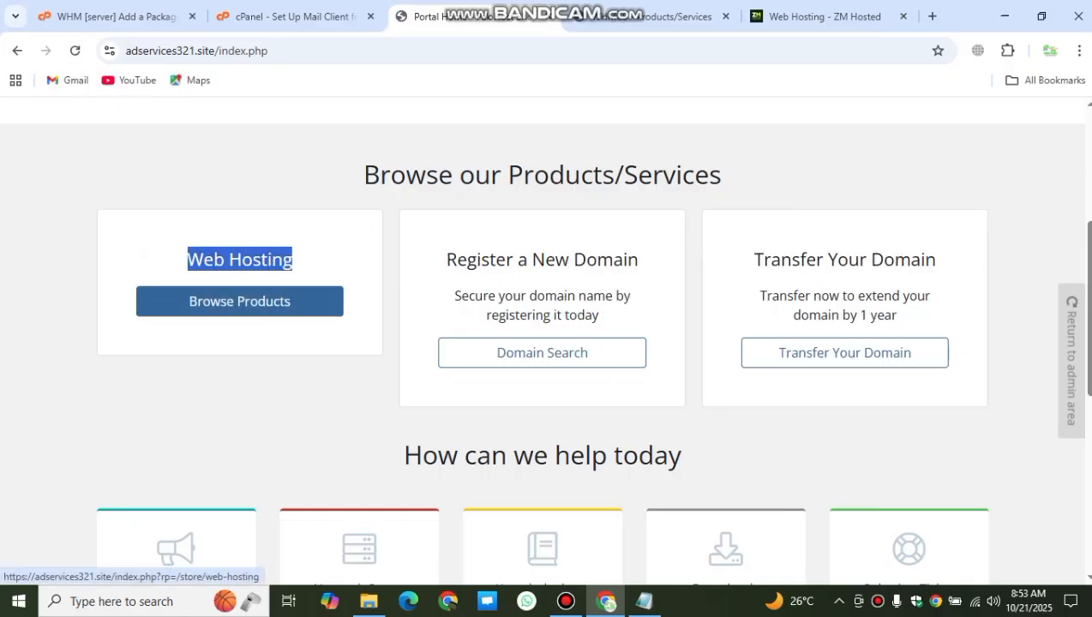
pyautogui.click(239, 301)
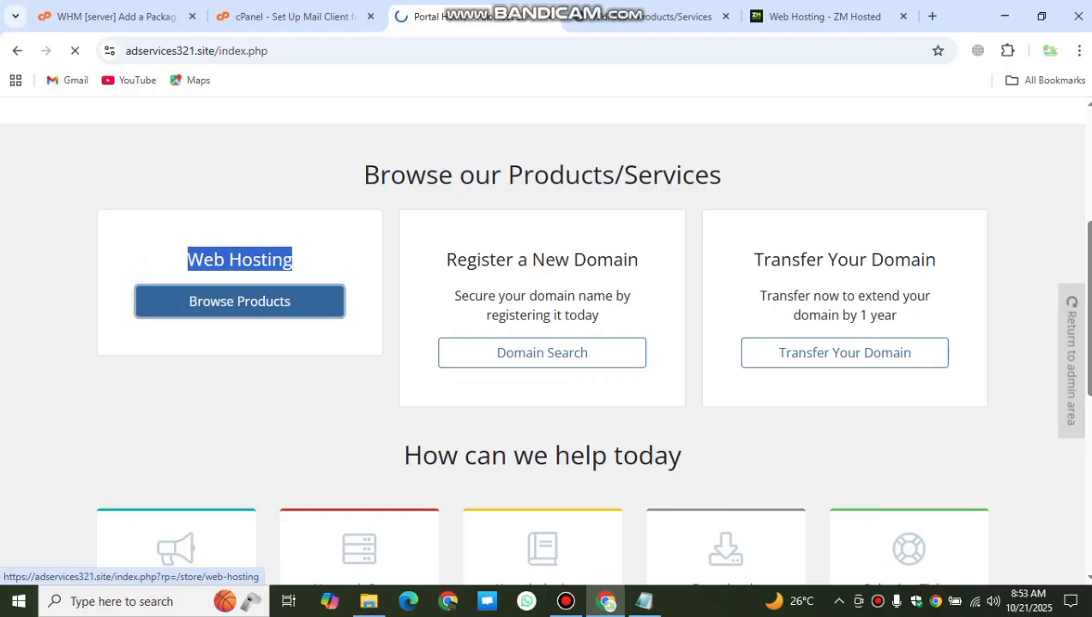
pyautogui.scroll(-2, 543, 343)
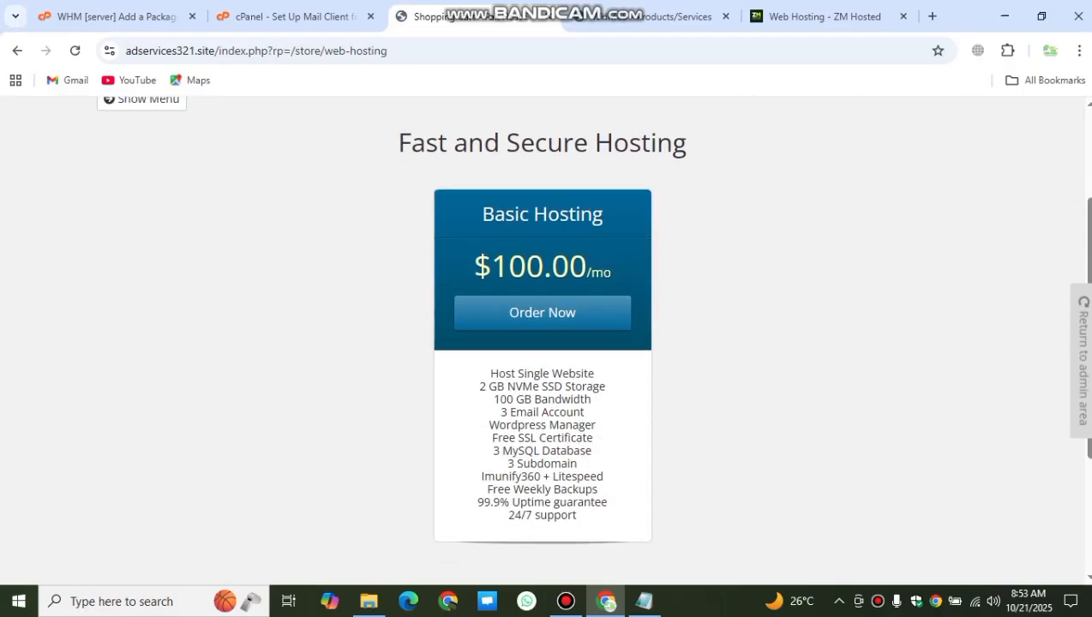
pyautogui.moveTo(474, 266); pyautogui.dragTo(610, 269)
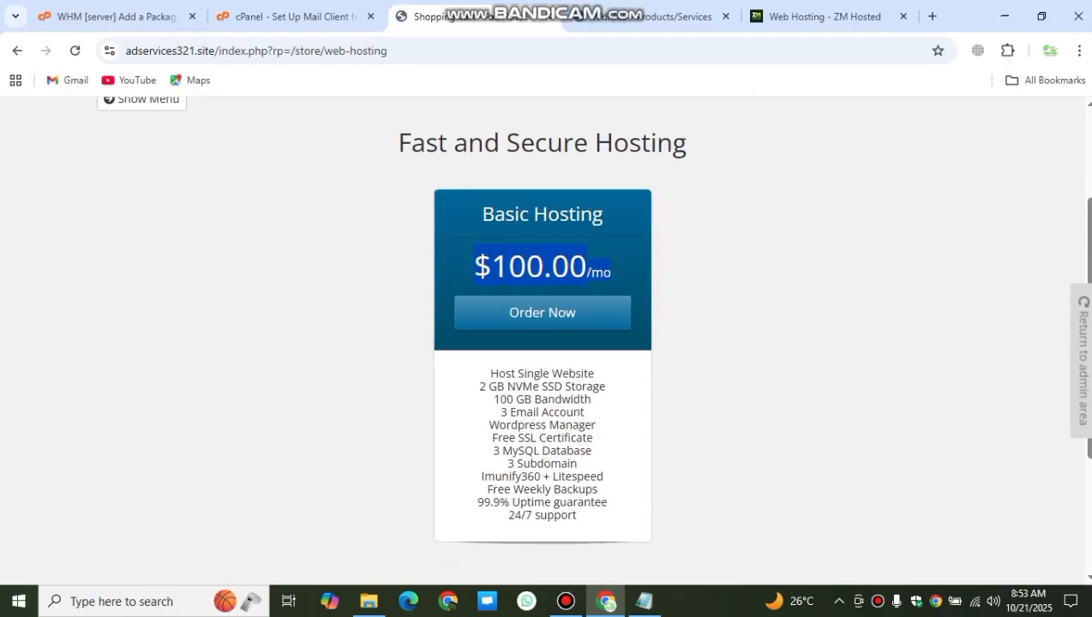
pyautogui.moveTo(490, 374); pyautogui.dragTo(580, 515)
pyautogui.scroll(2, 542, 343)
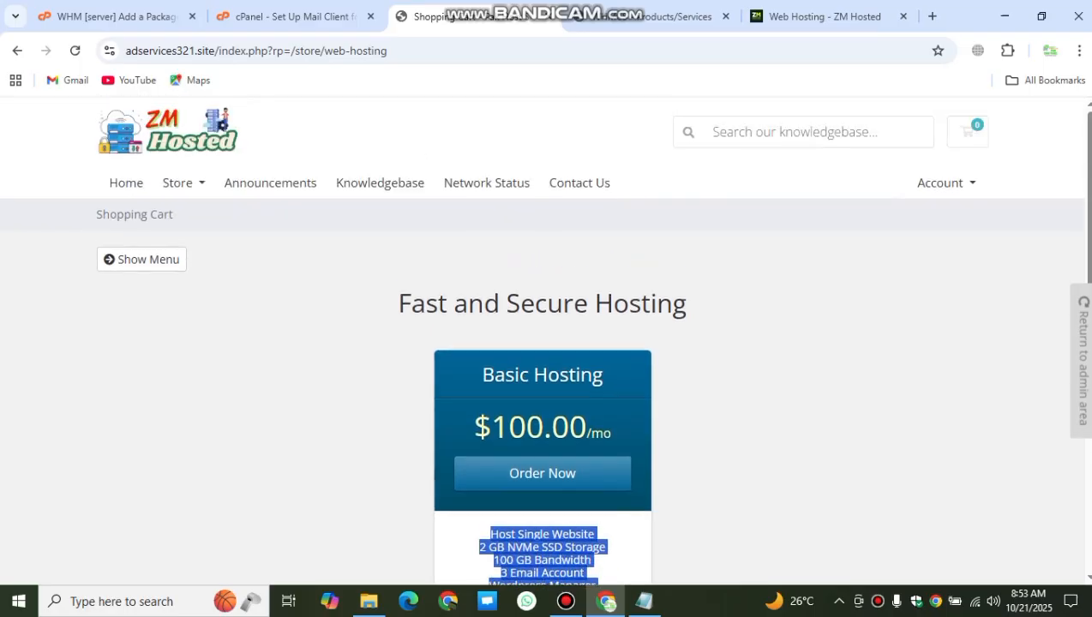
pyautogui.scroll(-2, 543, 342)
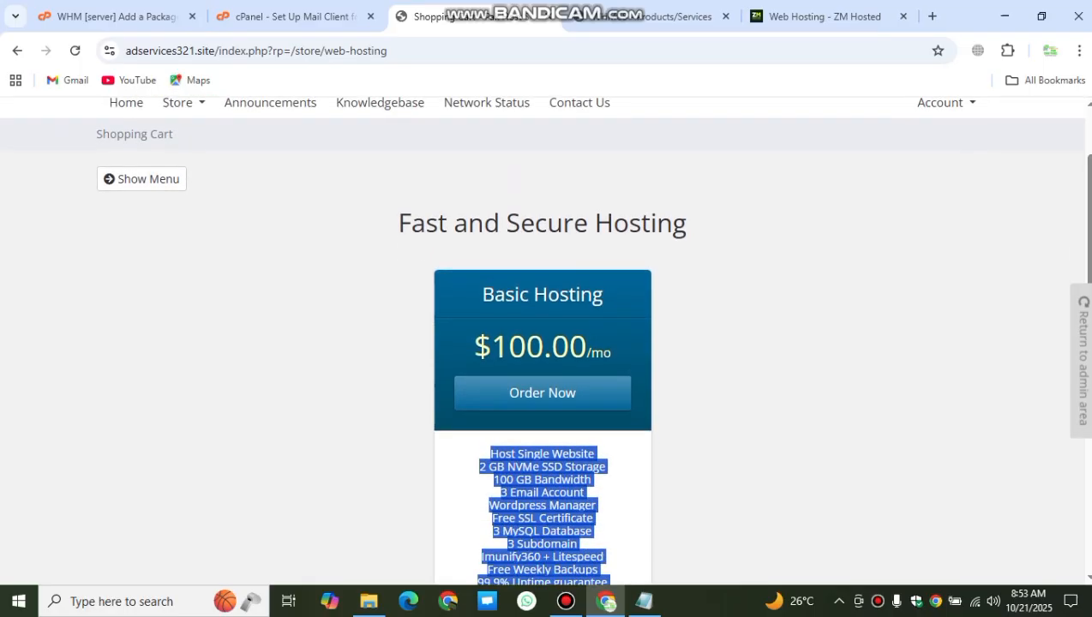
pyautogui.scroll(2, 543, 343)
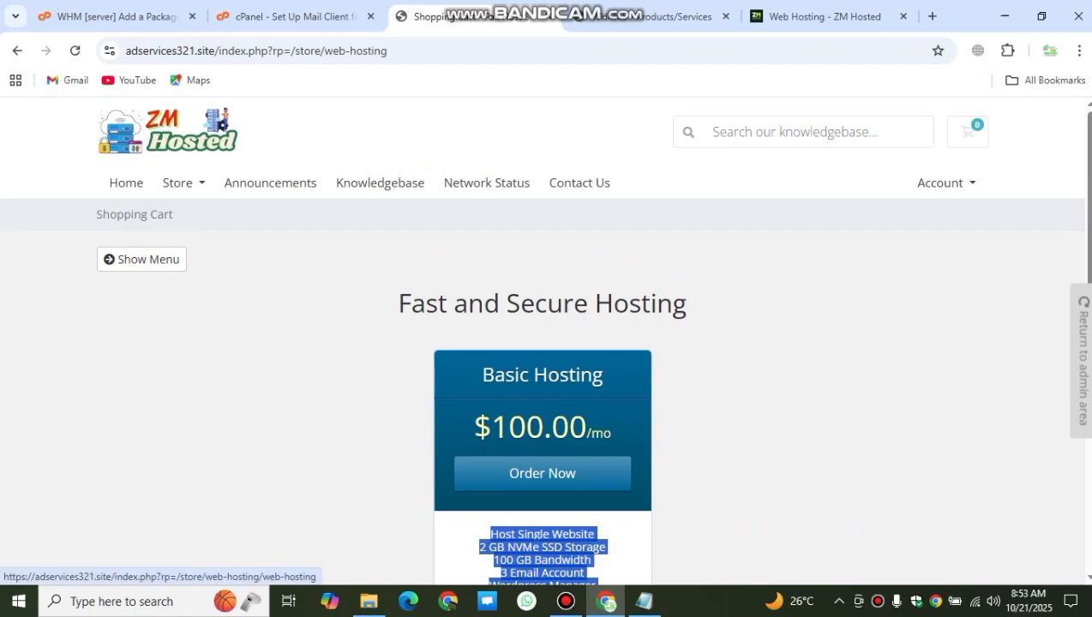
pyautogui.click(142, 259)
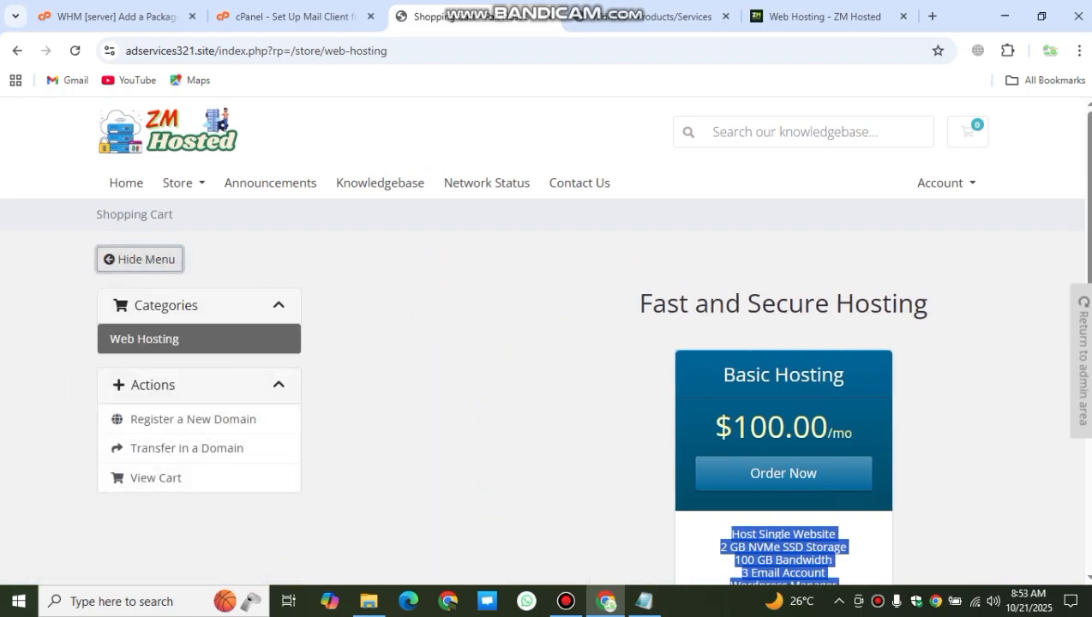
pyautogui.click(655, 16)
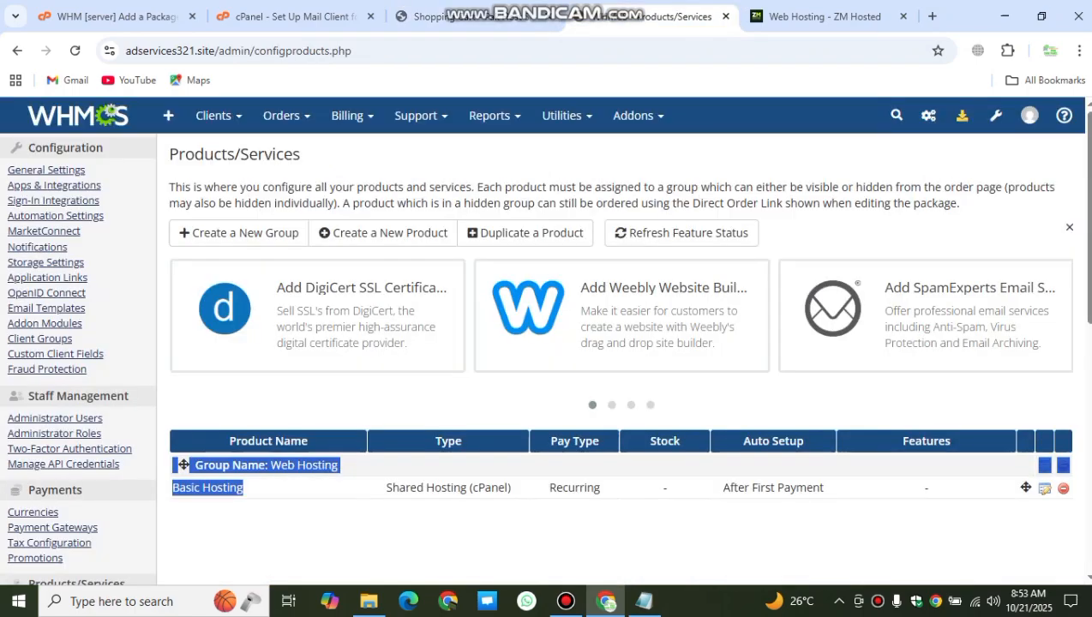
pyautogui.click(557, 488)
pyautogui.moveTo(244, 488); pyautogui.dragTo(173, 488)
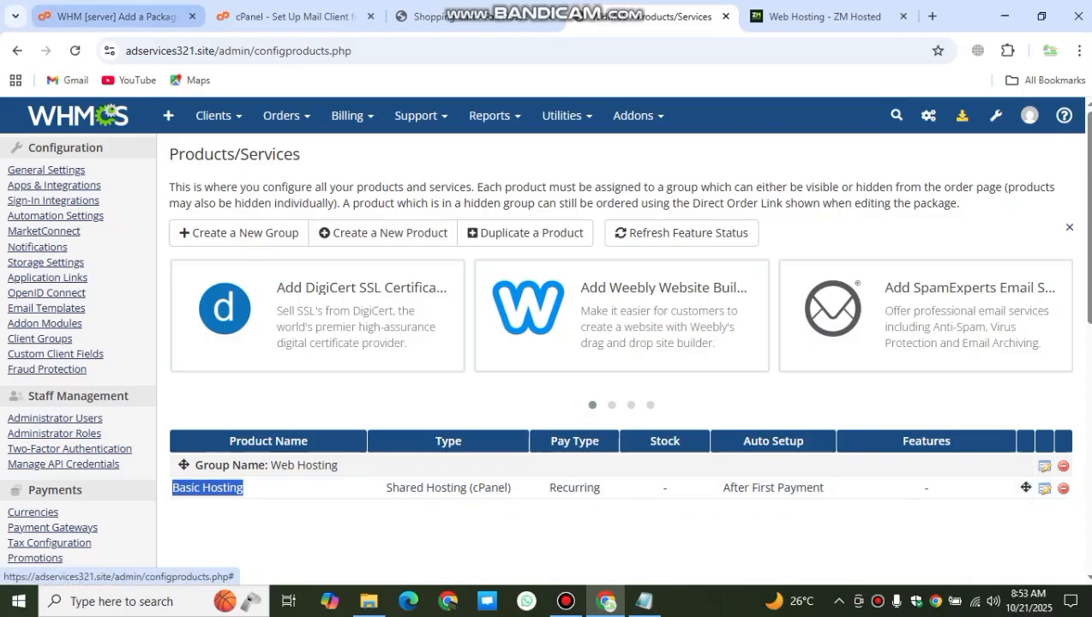
# Step: Open System Settings, search for 'curr' and open the Currencies page
pyautogui.click(112, 16)
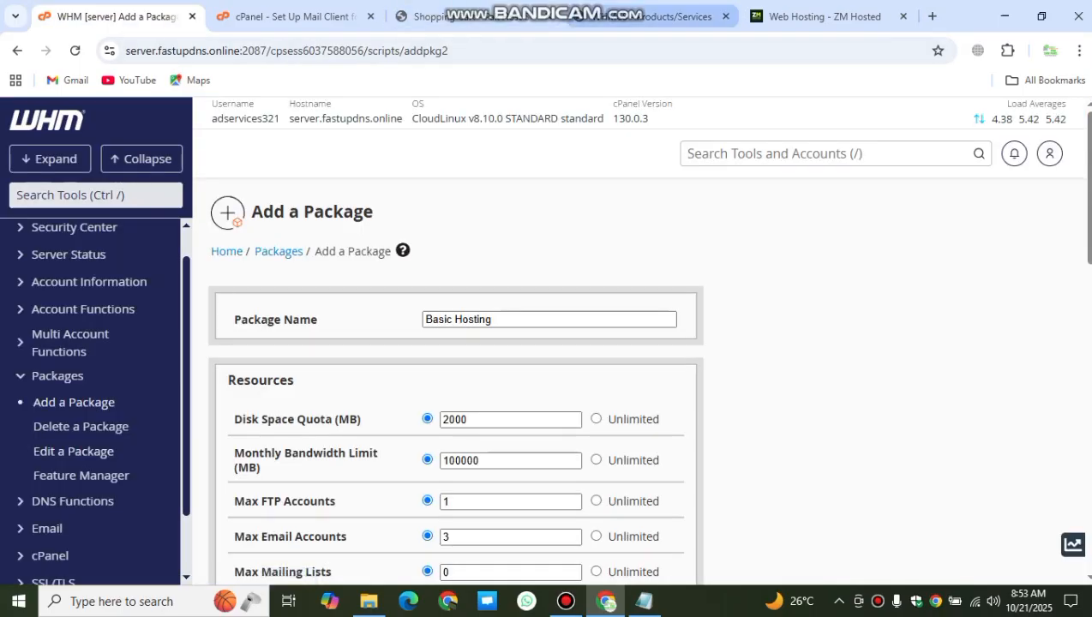
pyautogui.click(652, 16)
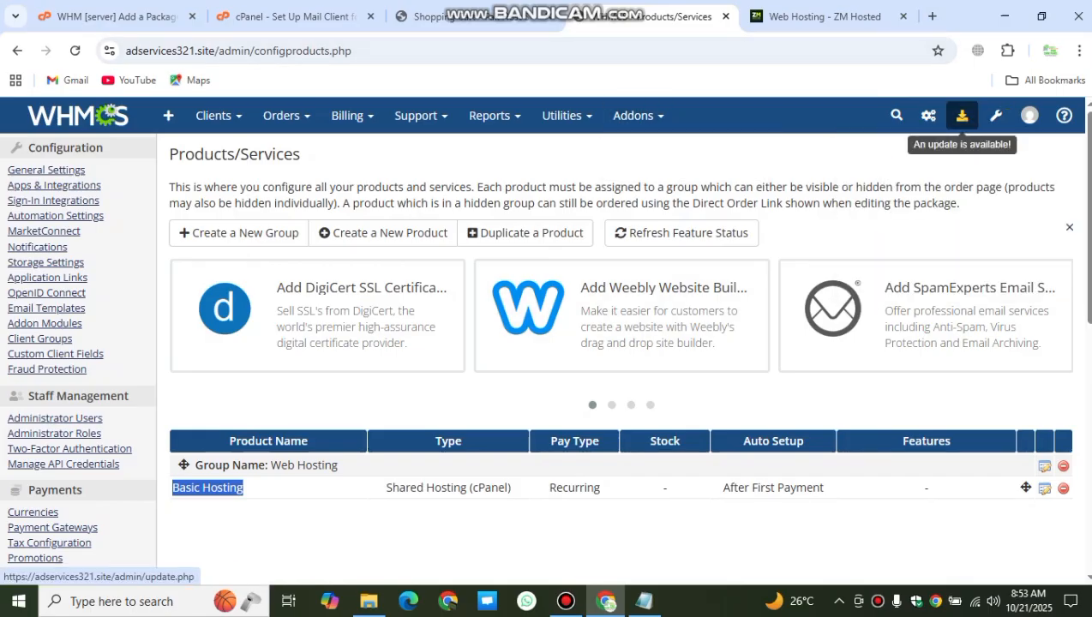
pyautogui.moveTo(996, 116)
pyautogui.click(879, 176)
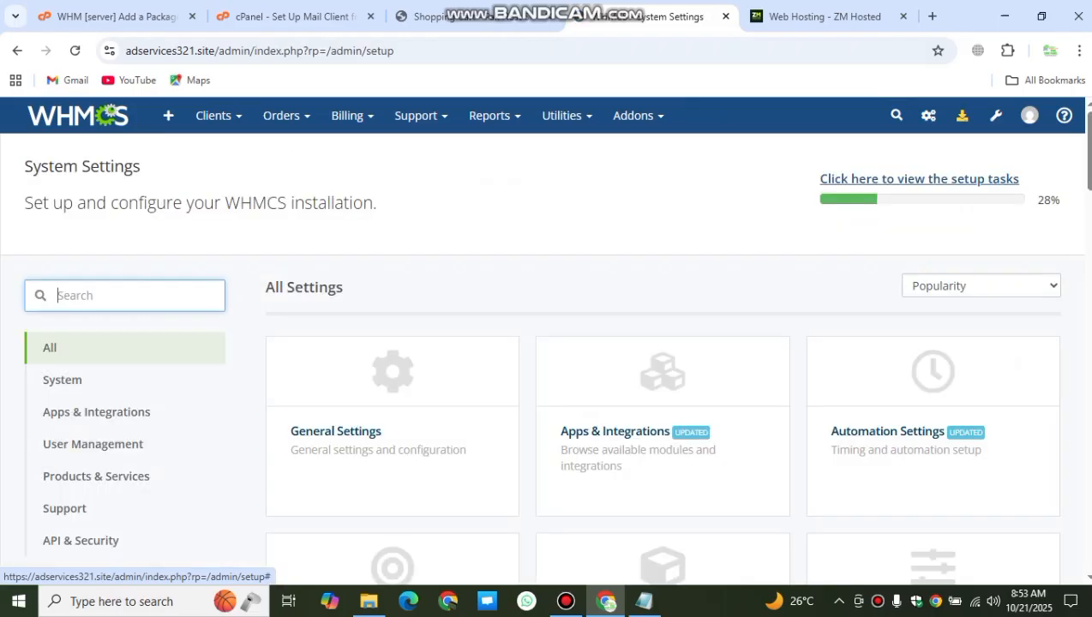
pyautogui.scroll(-8, 546, 341)
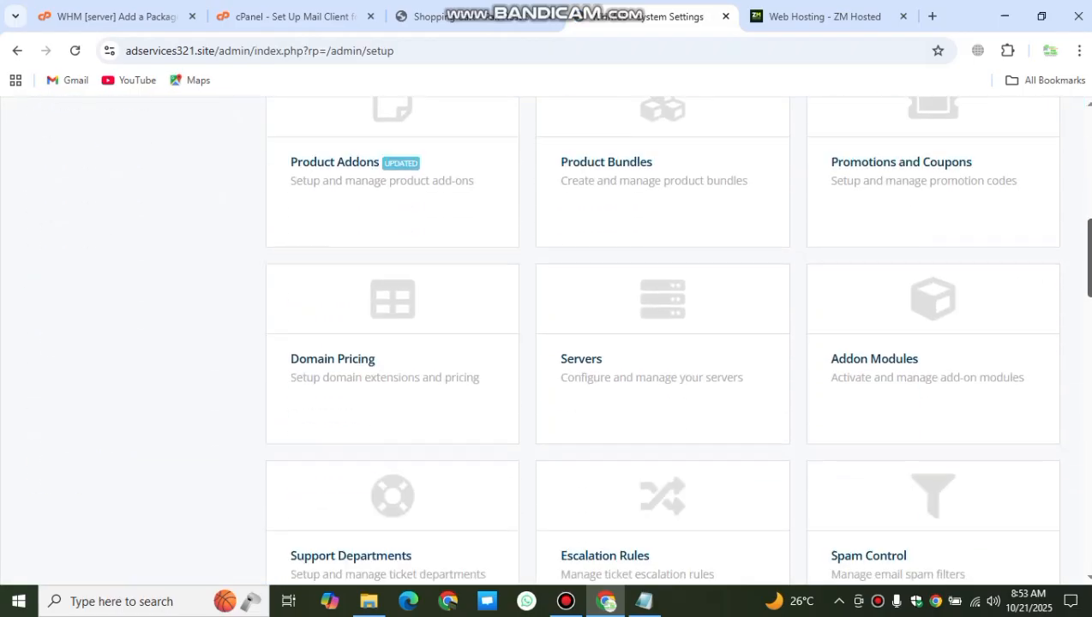
pyautogui.scroll(8, 546, 342)
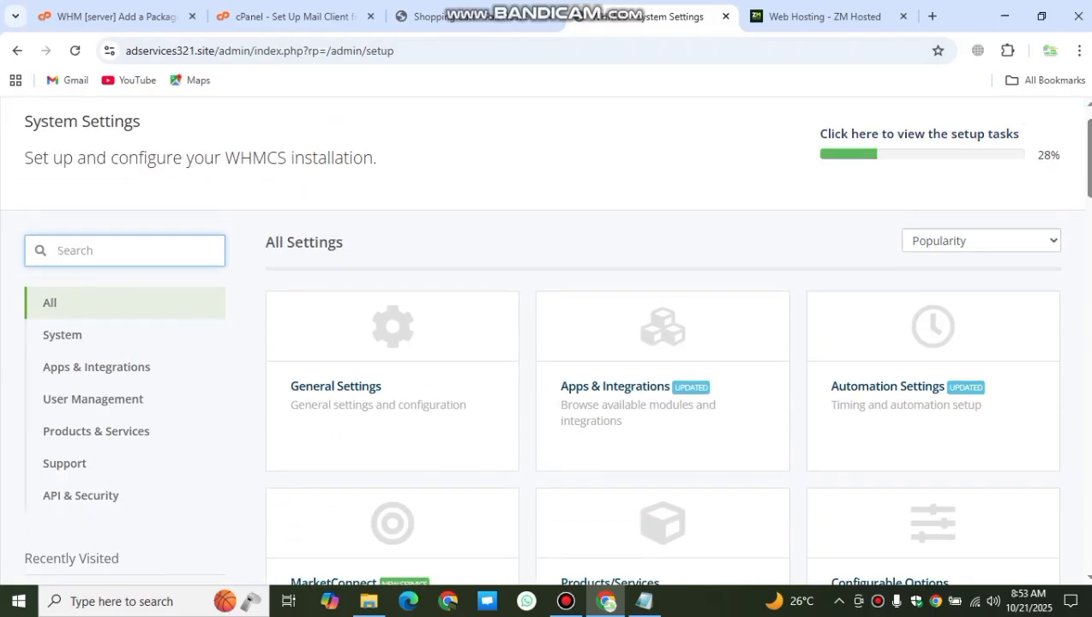
pyautogui.write('curr')
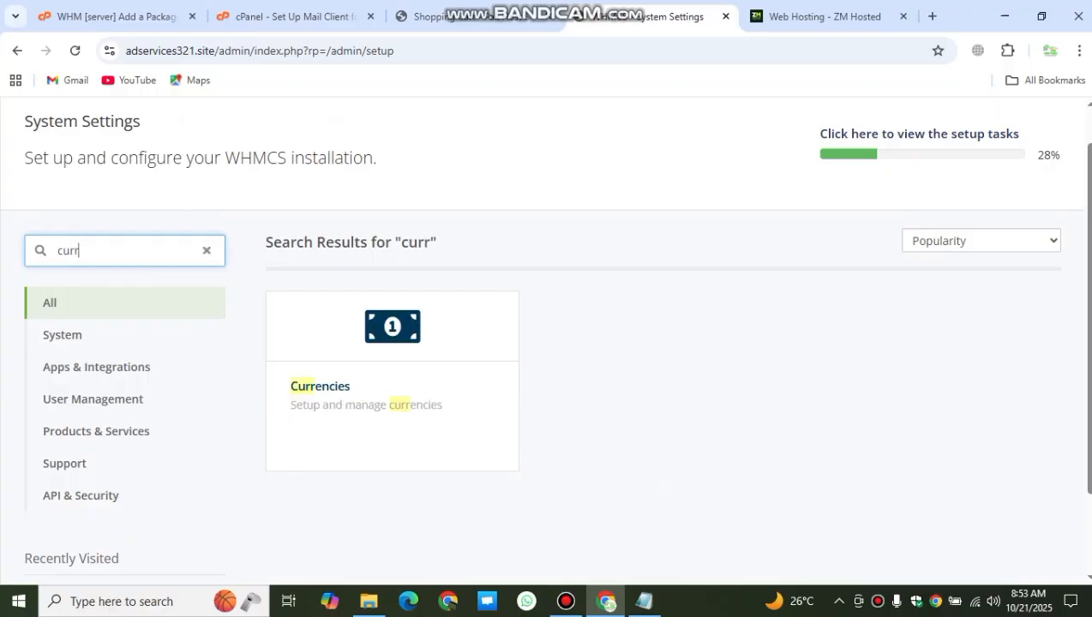
pyautogui.click(392, 377)
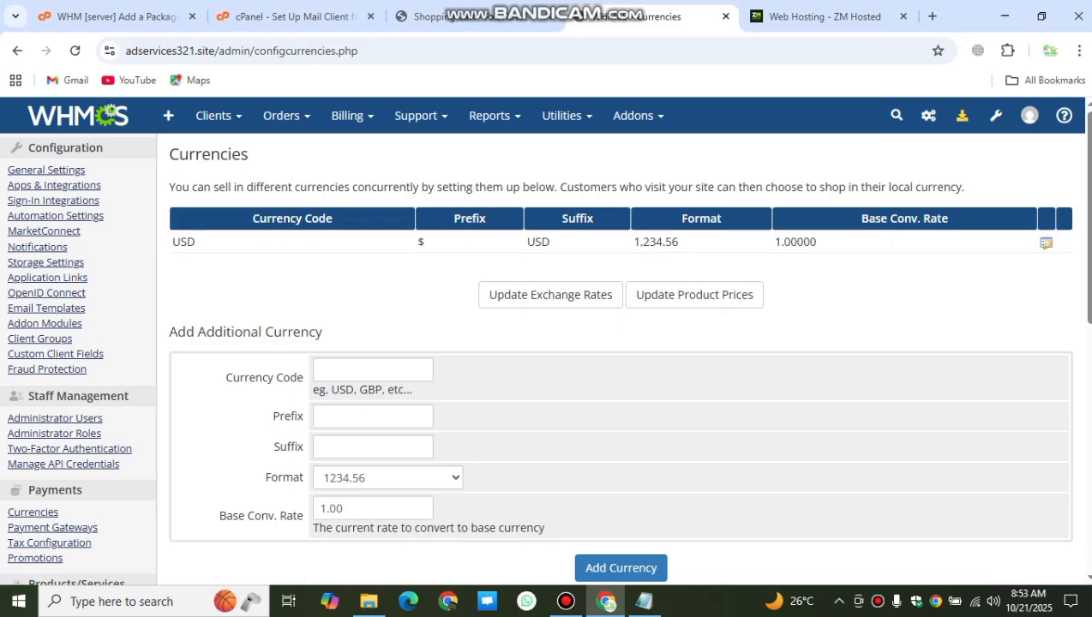
# Step: Add a PKR currency with Rs as both prefix and suffix
pyautogui.click(373, 369)
pyautogui.click(375, 407)
pyautogui.click(372, 417)
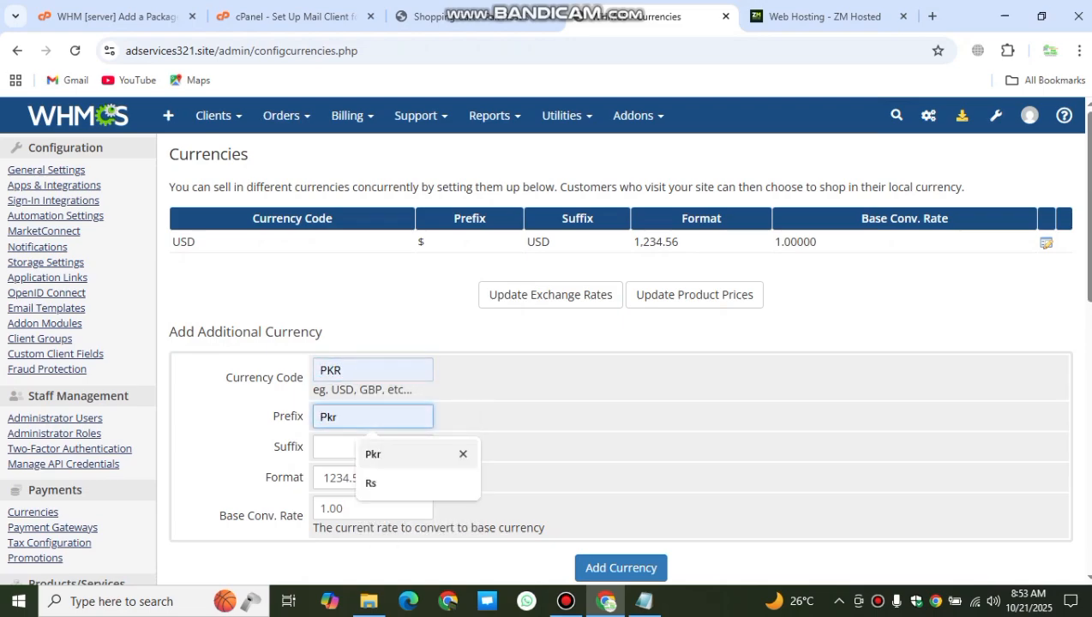
pyautogui.click(373, 484)
pyautogui.click(373, 448)
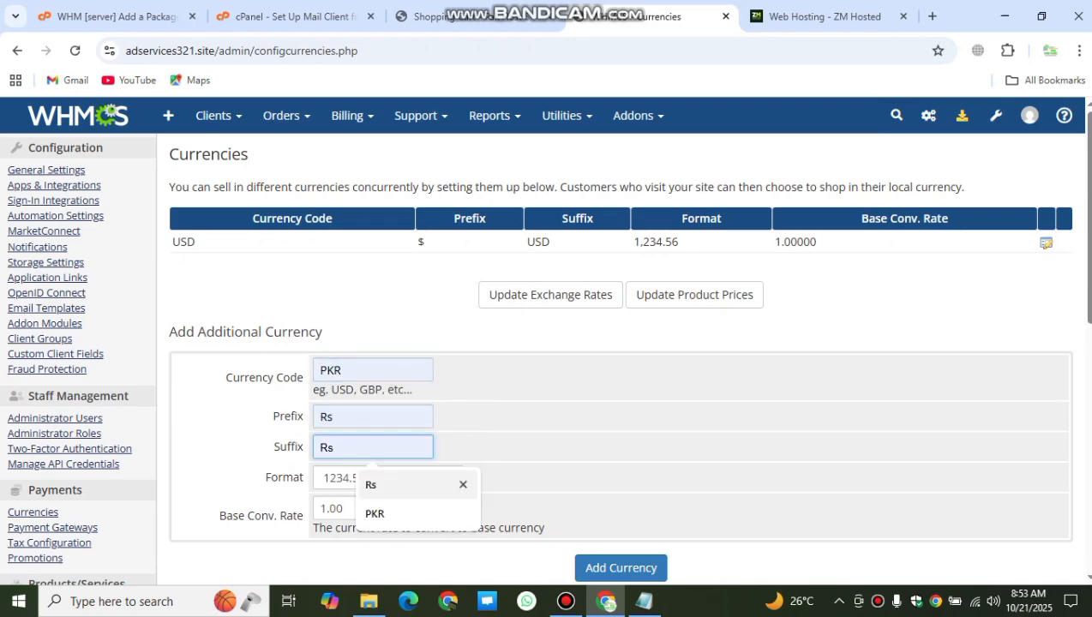
pyautogui.click(373, 484)
pyautogui.click(372, 514)
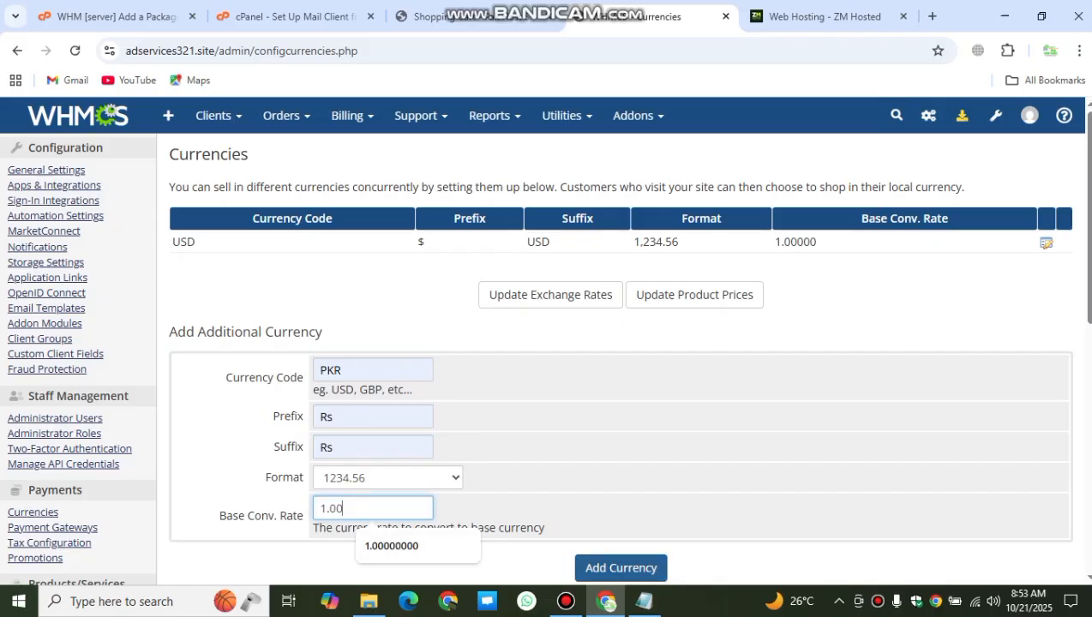
pyautogui.click(621, 568)
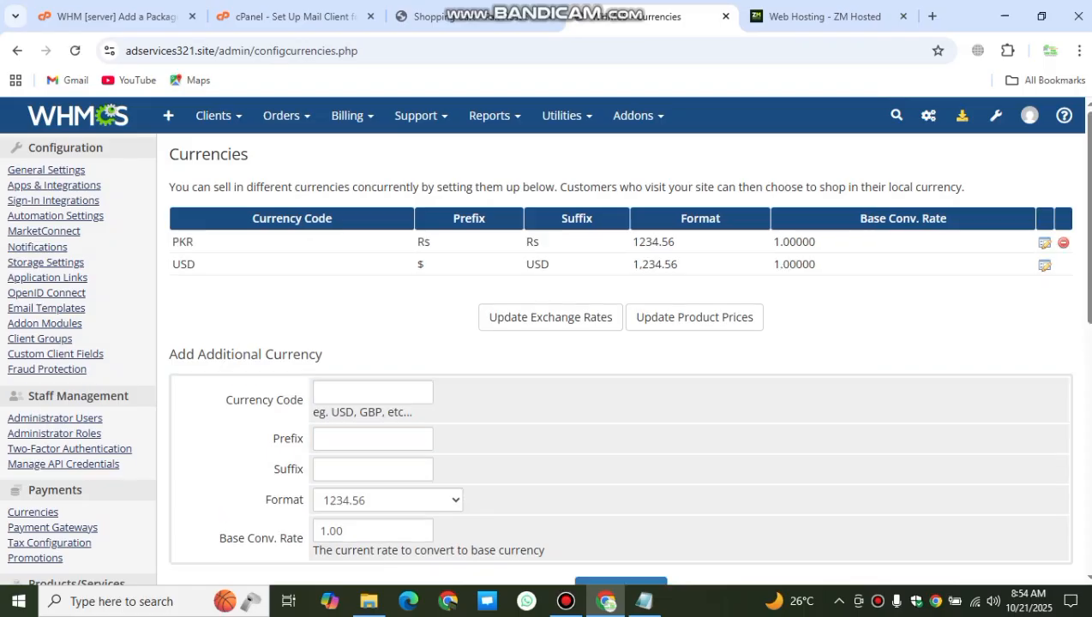
pyautogui.moveTo(181, 224); pyautogui.dragTo(196, 268)
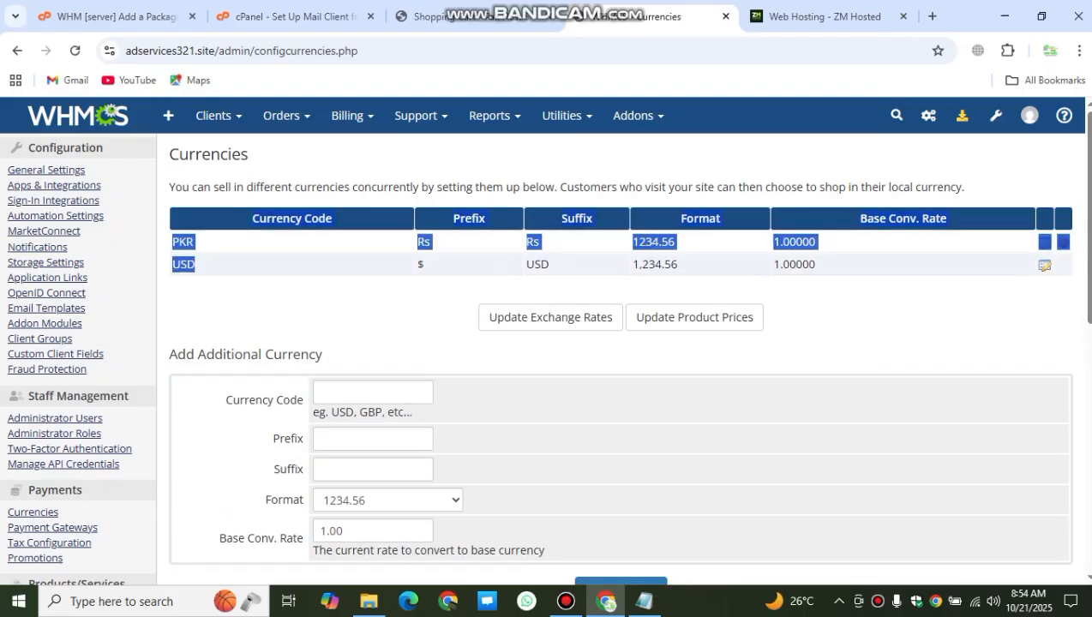
pyautogui.click(223, 266)
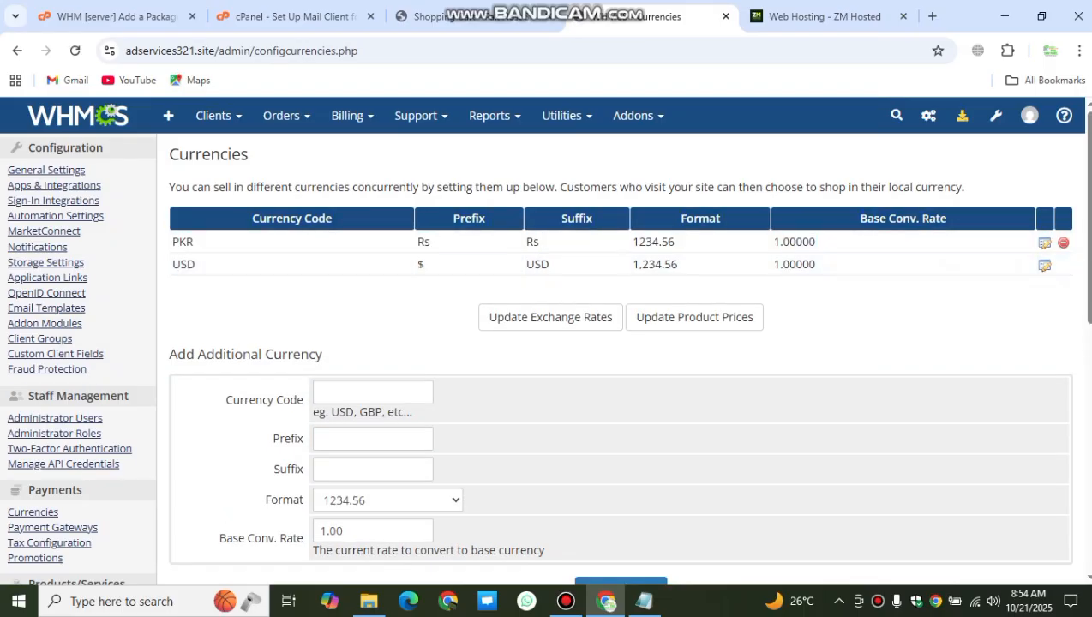
# Step: Add an INR currency with INR prefix and suffix at rate 3, then delete it
pyautogui.click(373, 393)
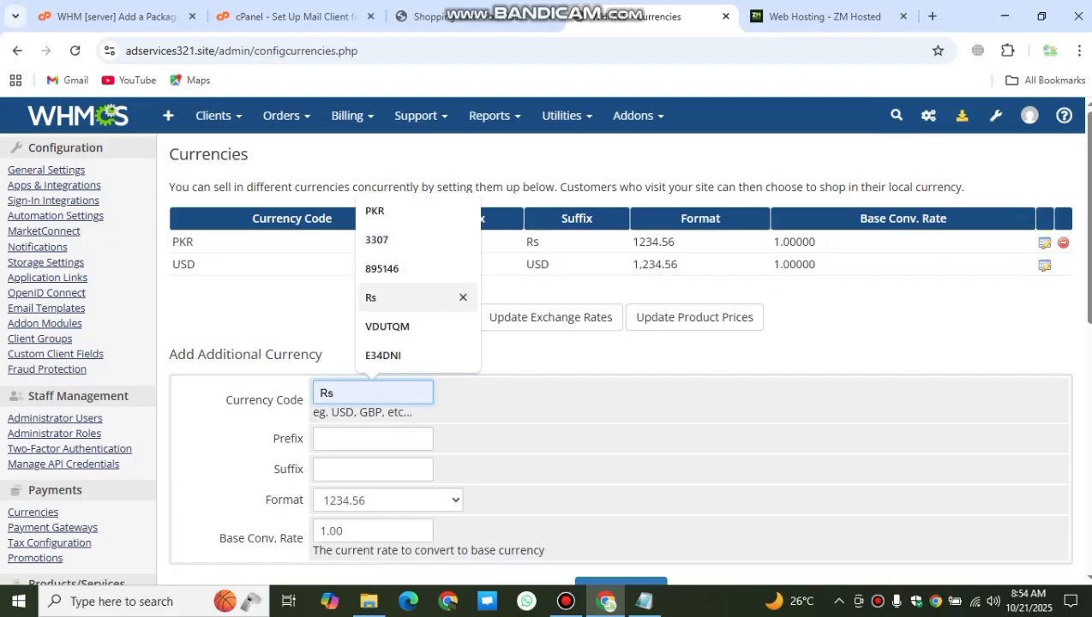
pyautogui.press('Escape')
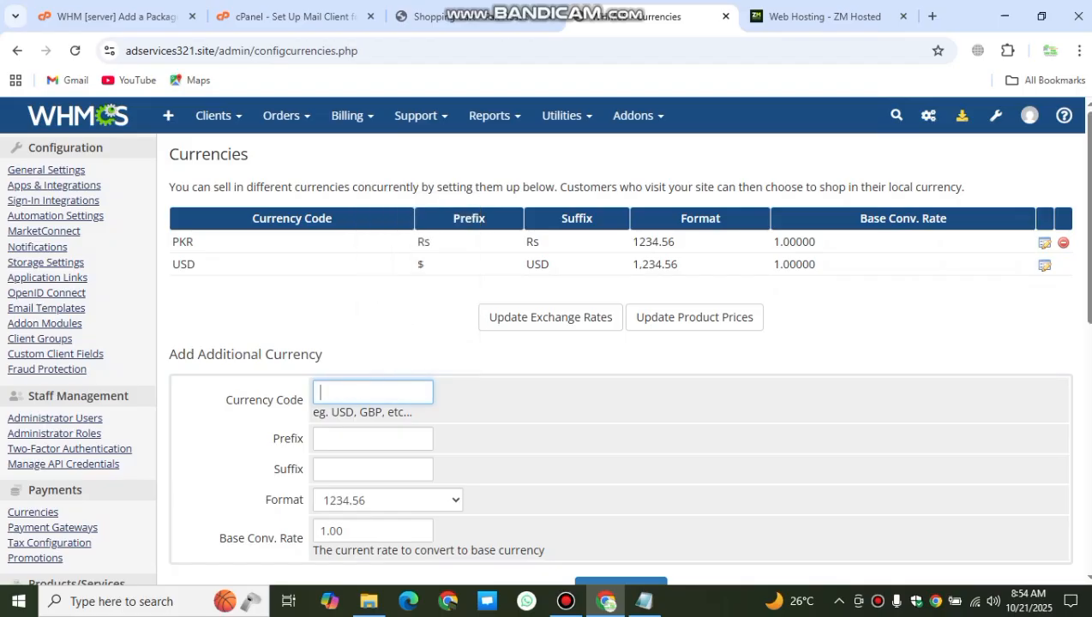
pyautogui.write('INR')
pyautogui.press('Tab')
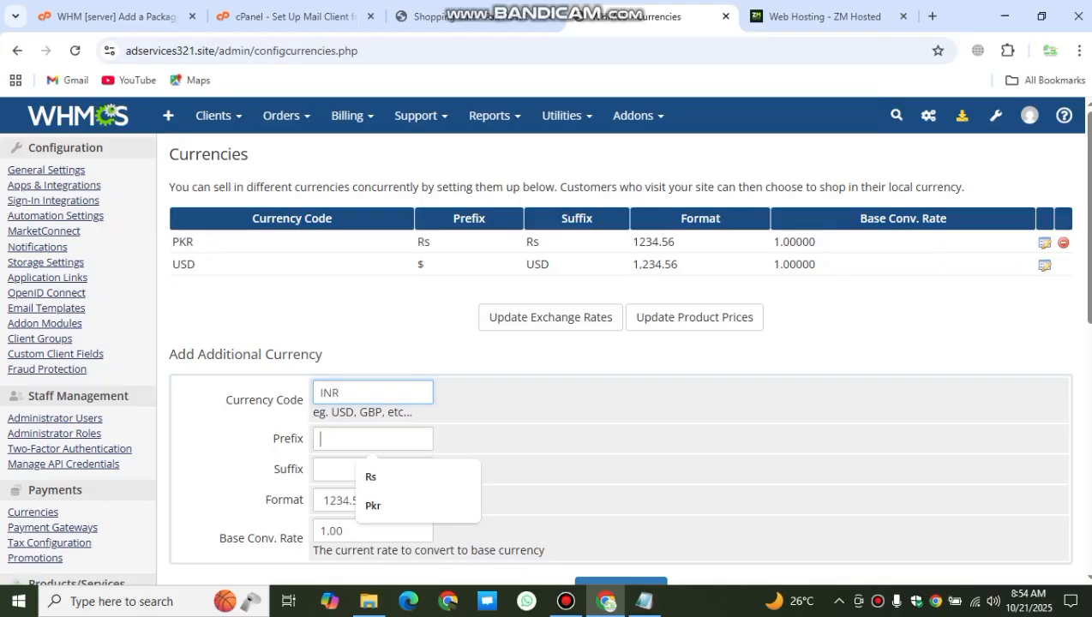
pyautogui.press('Down')
pyautogui.write('INR')
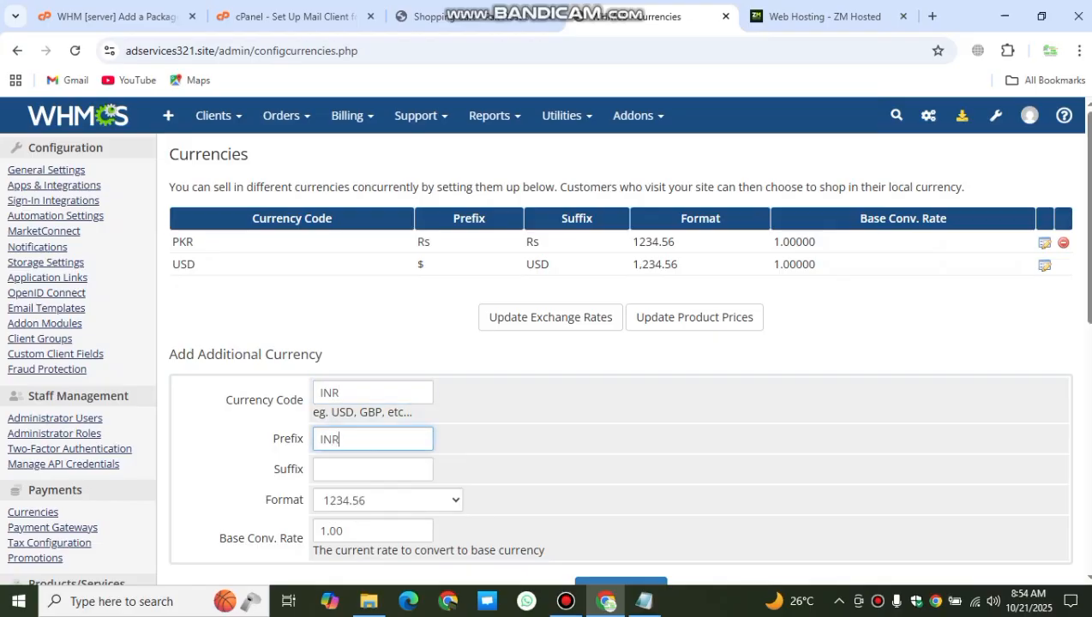
pyautogui.press('Tab')
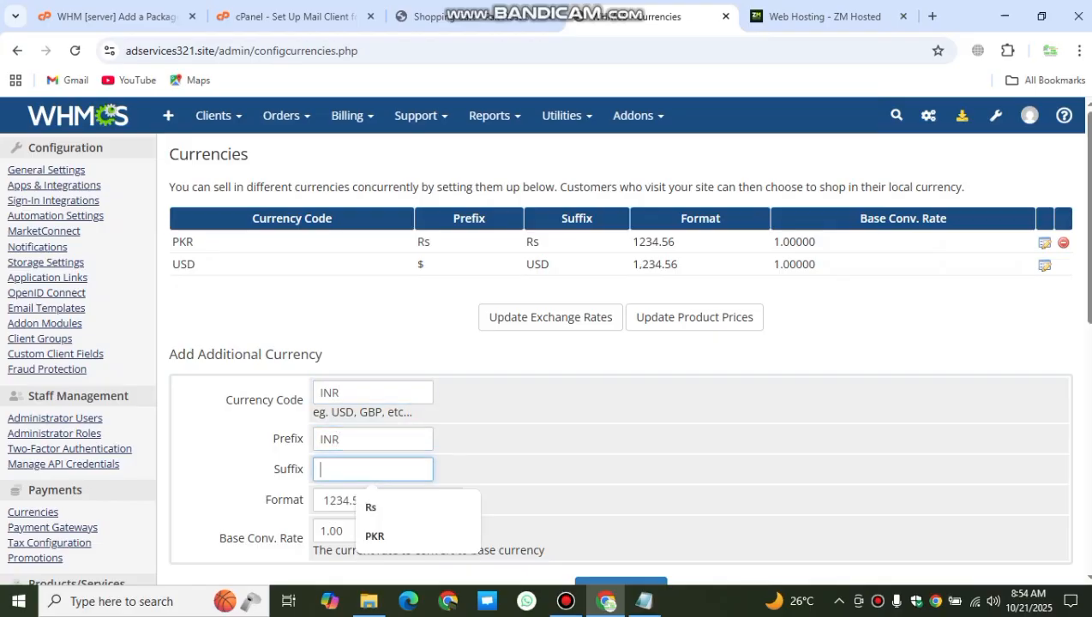
pyautogui.write('INR')
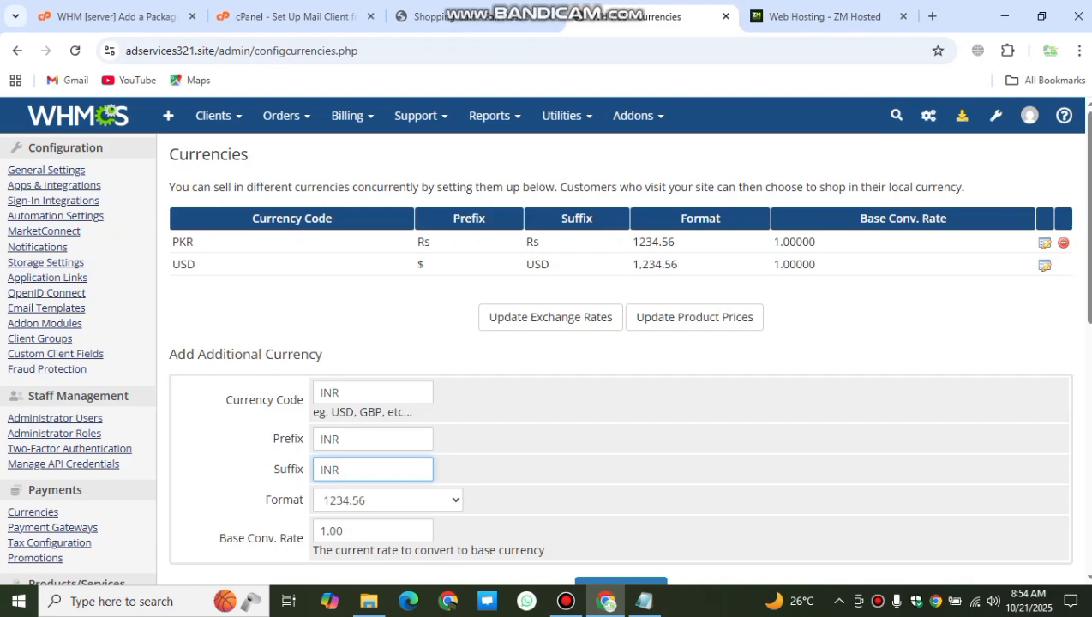
pyautogui.scroll(-2, 546, 342)
pyautogui.press('Tab')
pyautogui.press('Tab')
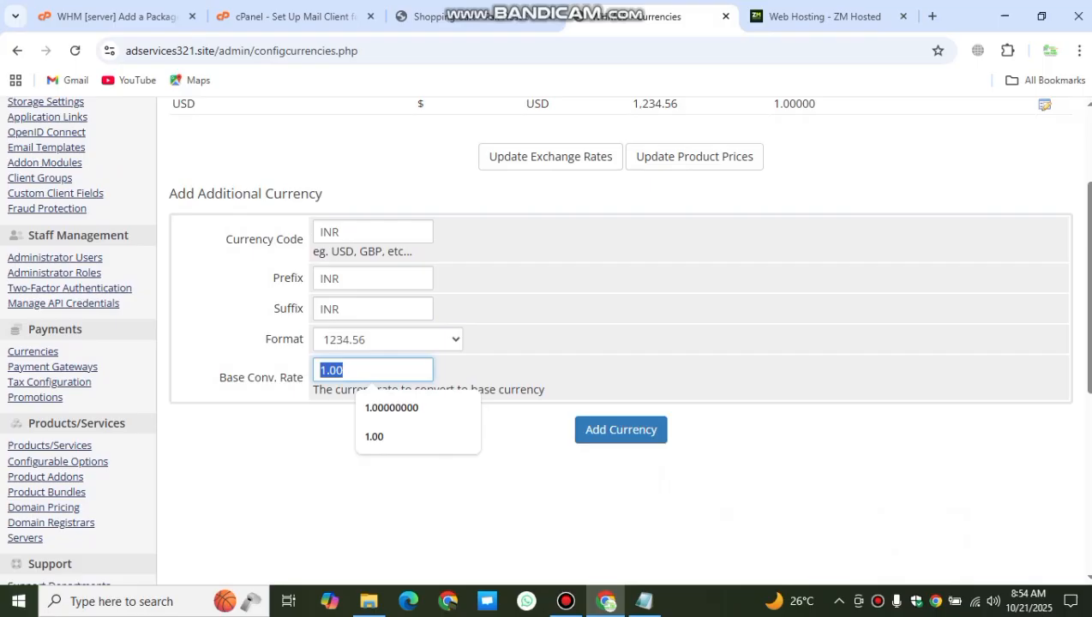
pyautogui.write('3')
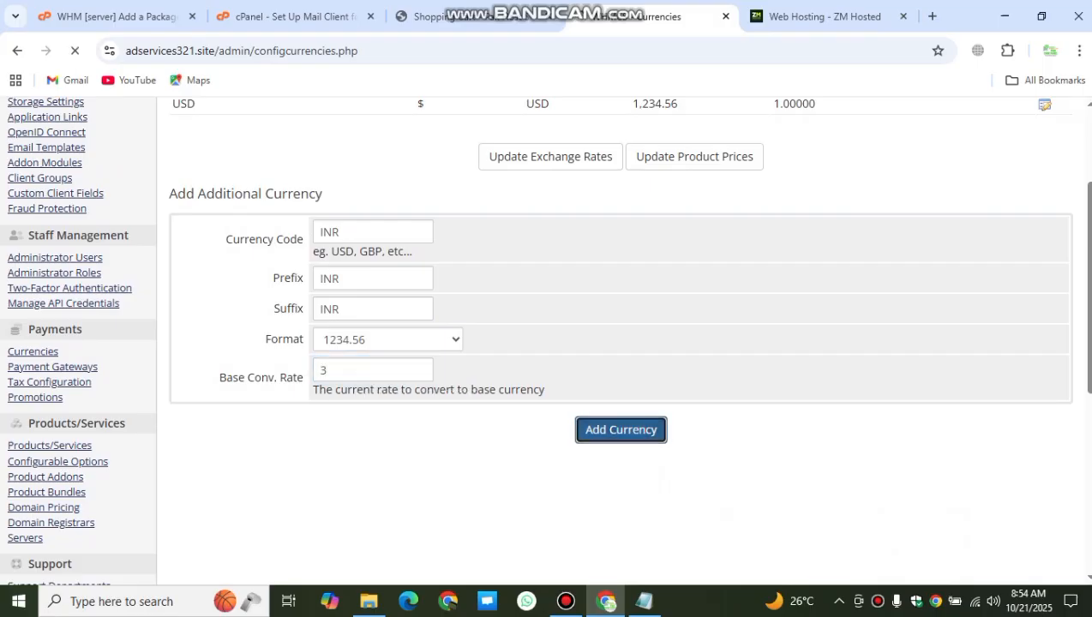
pyautogui.click(621, 430)
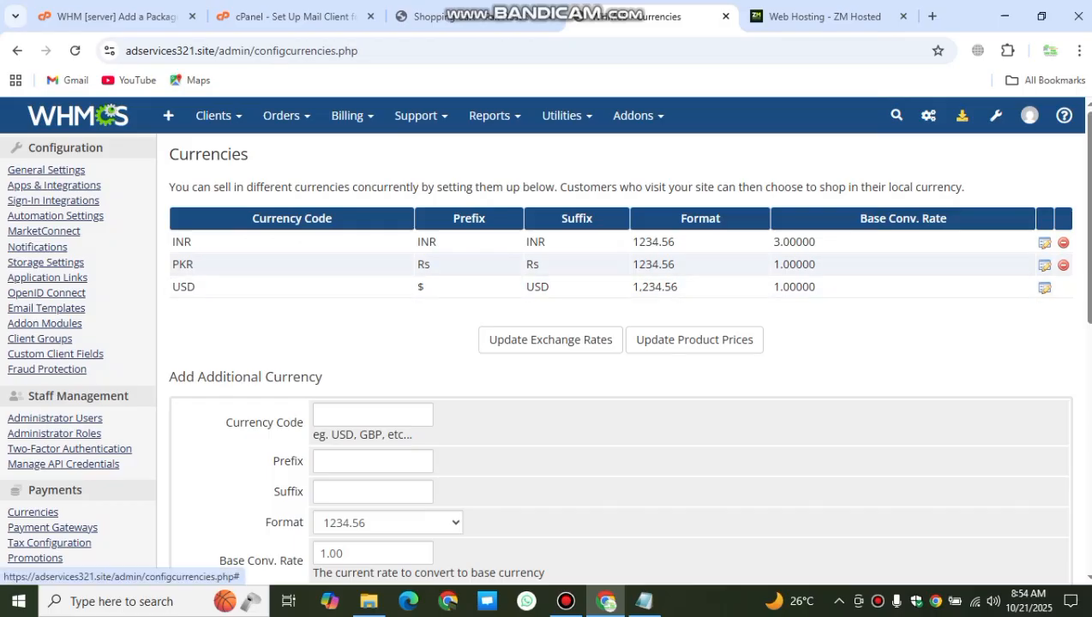
pyautogui.click(1063, 242)
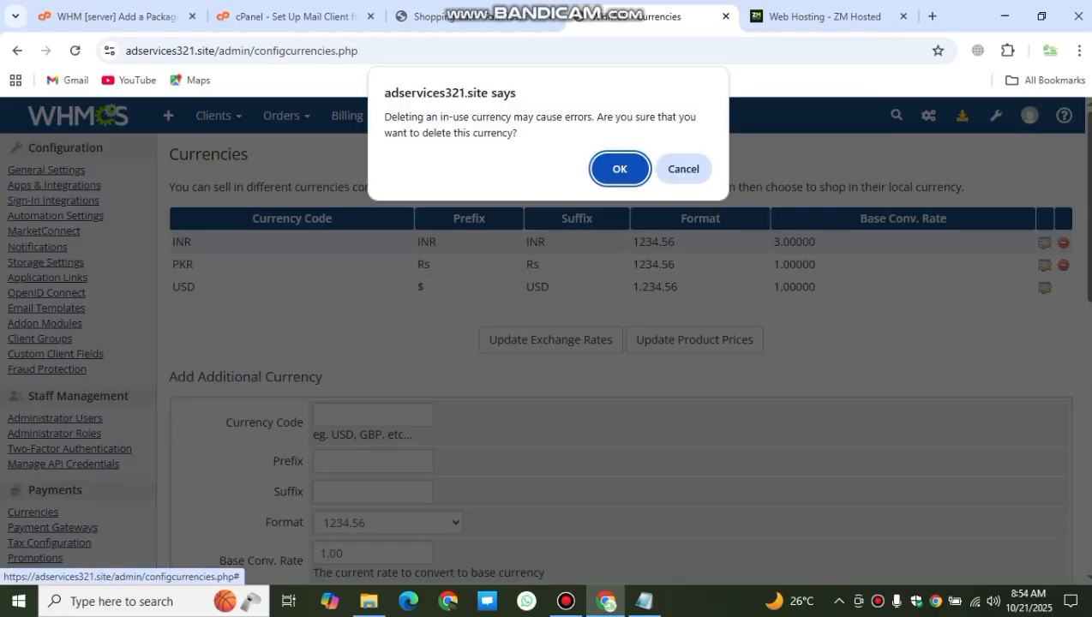
pyautogui.press('Return')
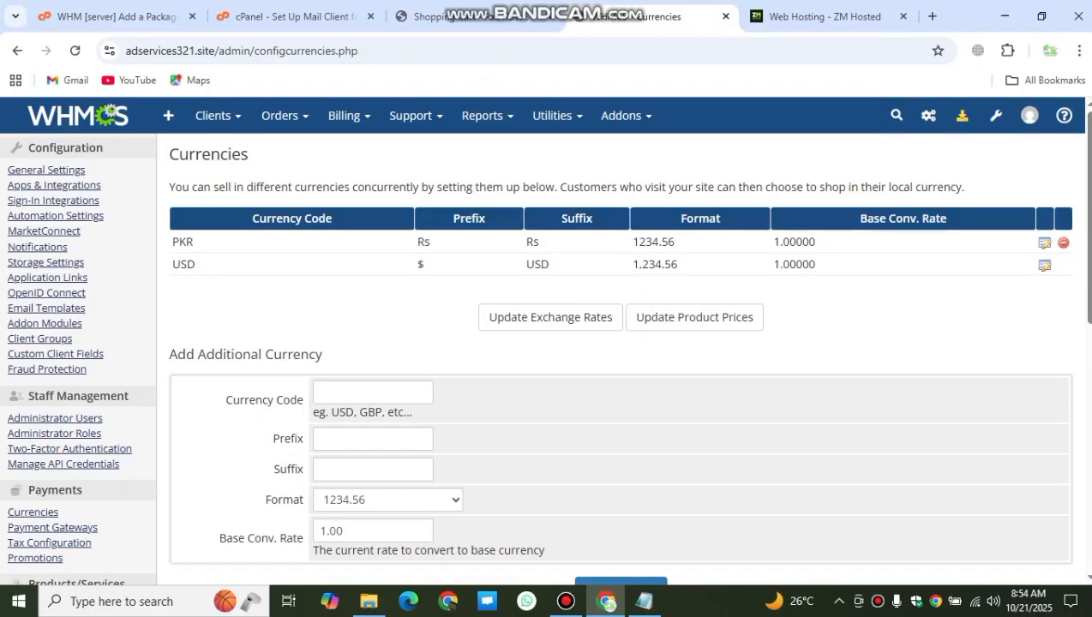
# Step: Go to the Domain Pricing settings from System Settings
pyautogui.moveTo(996, 116)
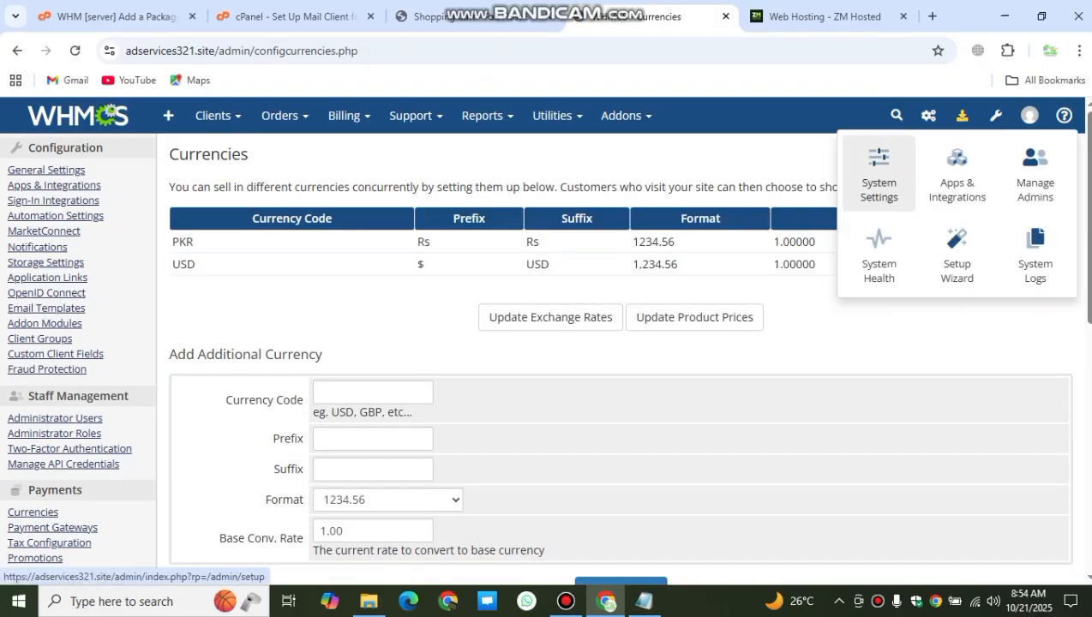
pyautogui.click(878, 176)
pyautogui.scroll(-5, 660, 360)
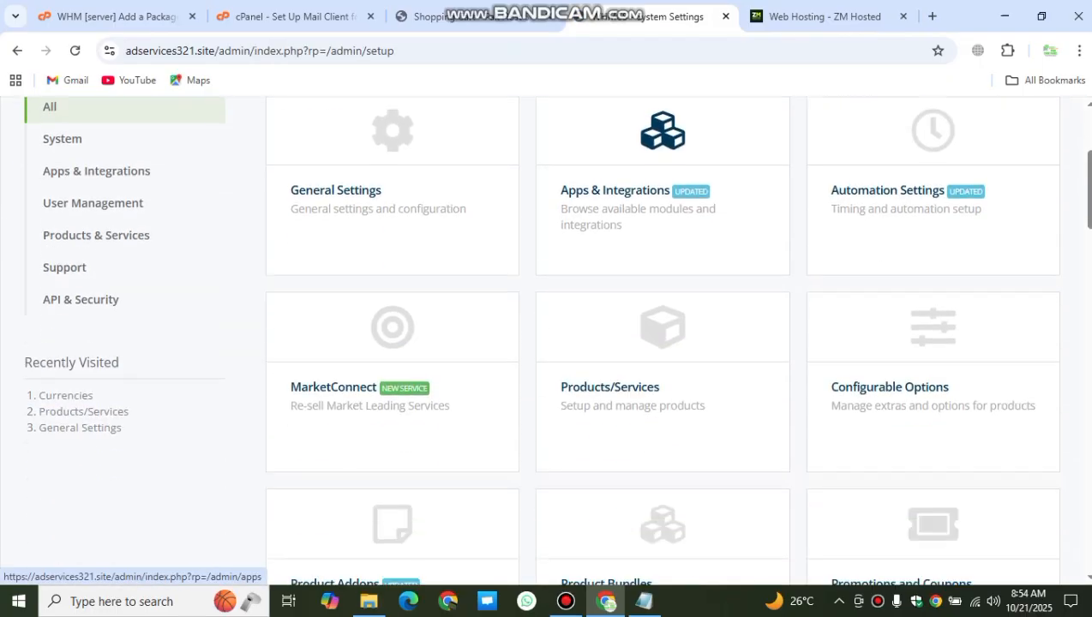
pyautogui.scroll(-1, 393, 471)
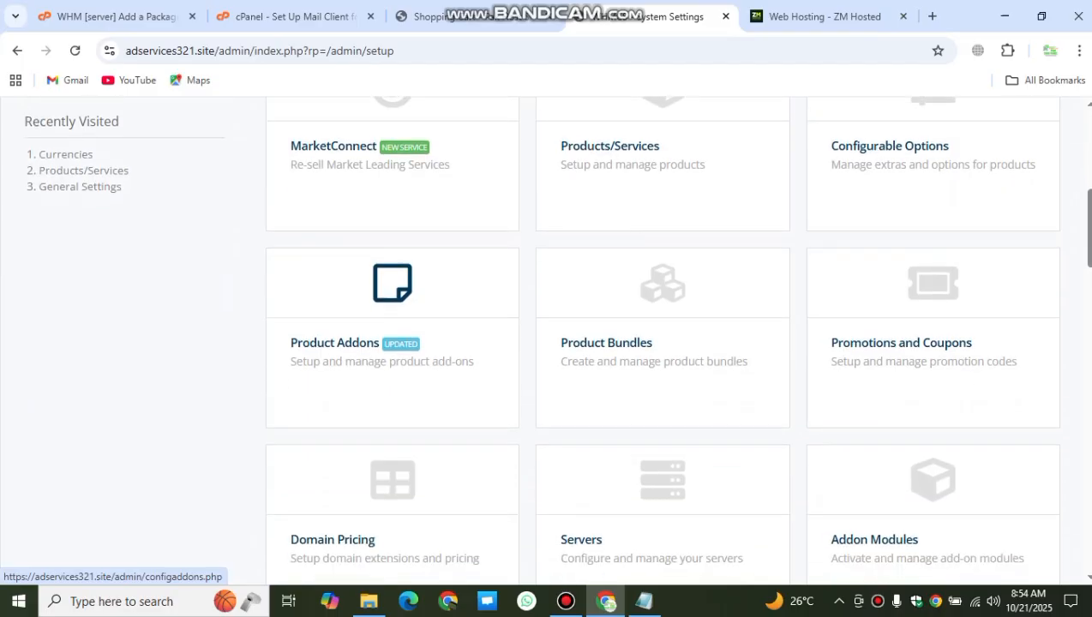
pyautogui.scroll(-2, 393, 454)
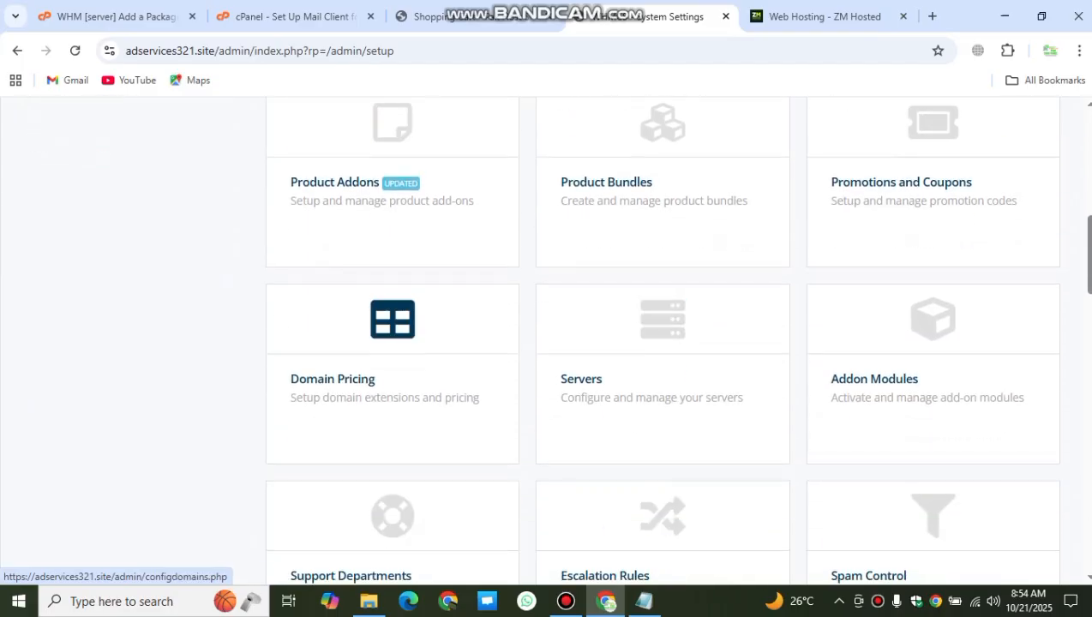
pyautogui.click(393, 454)
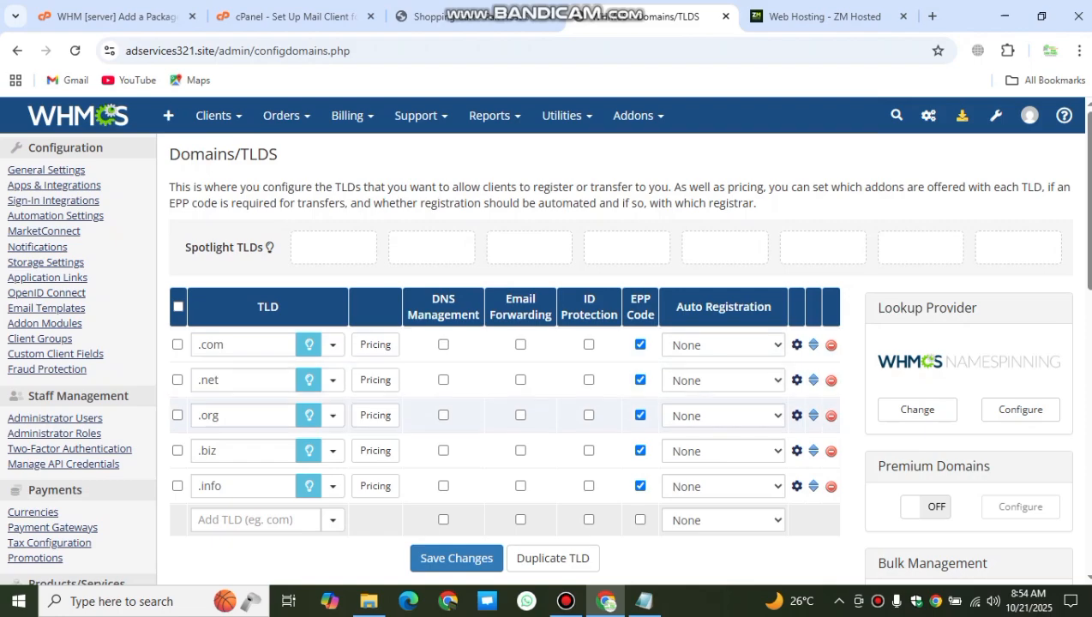
pyautogui.click(231, 344)
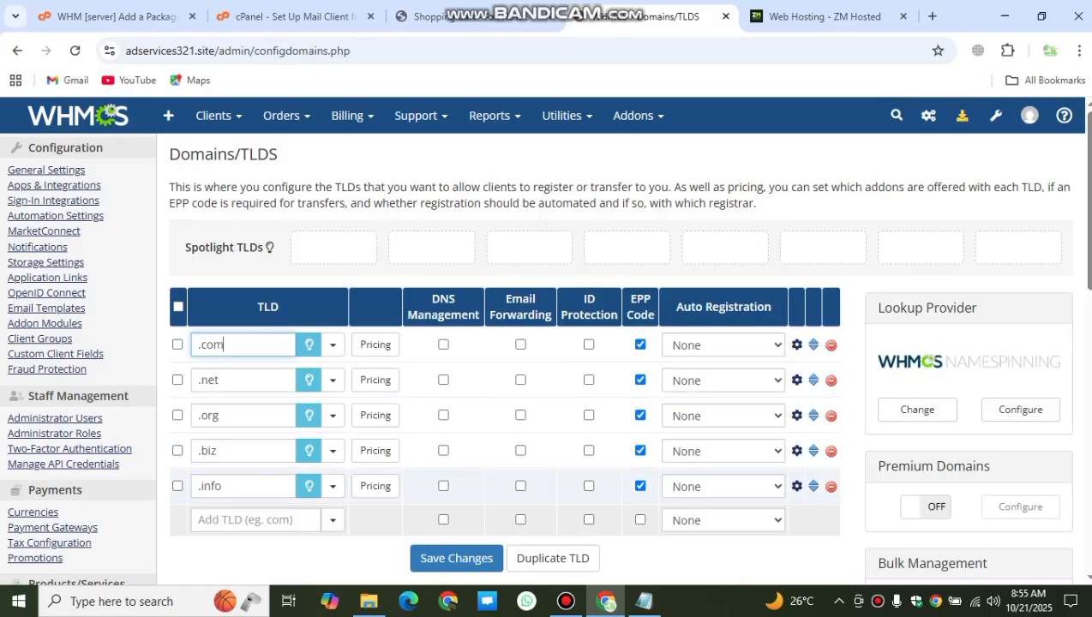
# Step: Add the .site and .company TLDs, each requiring an EPP code, saving each
pyautogui.click(255, 520)
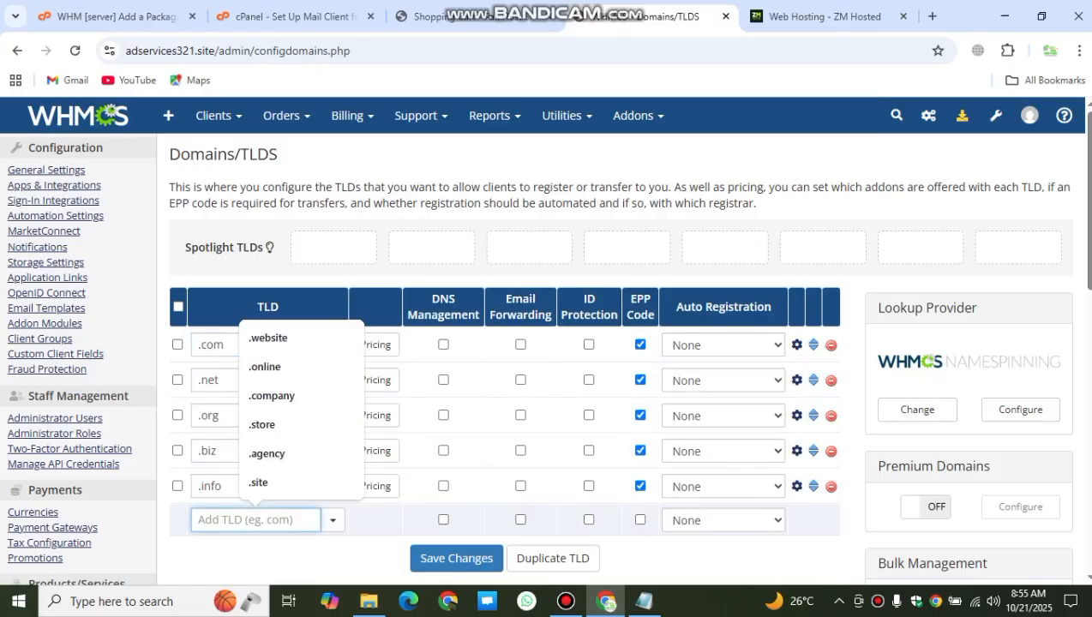
pyautogui.click(266, 483)
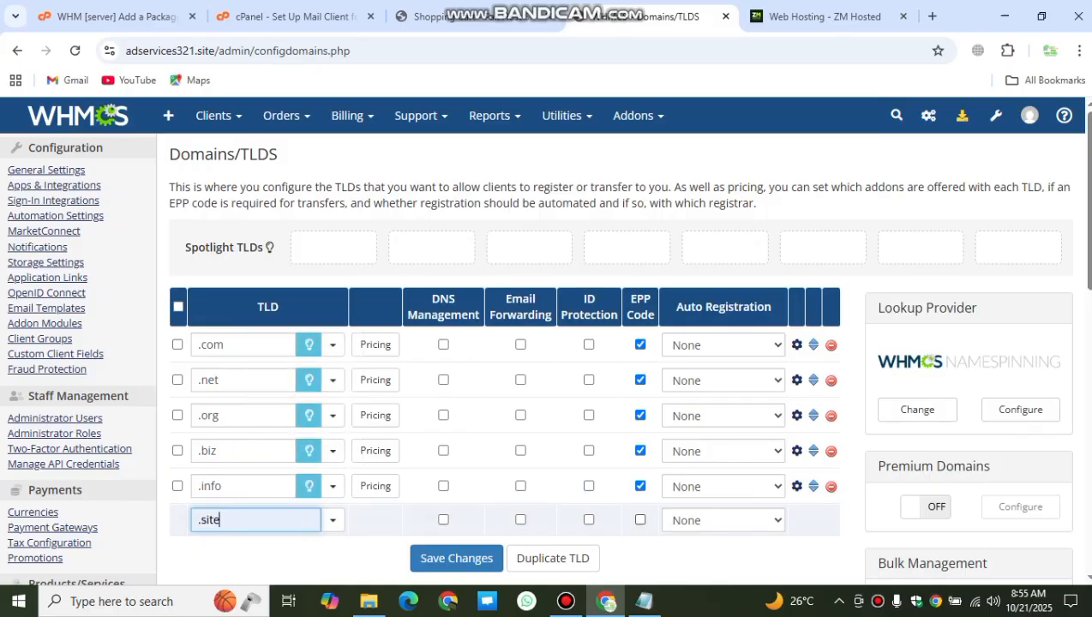
pyautogui.click(640, 520)
pyautogui.click(456, 559)
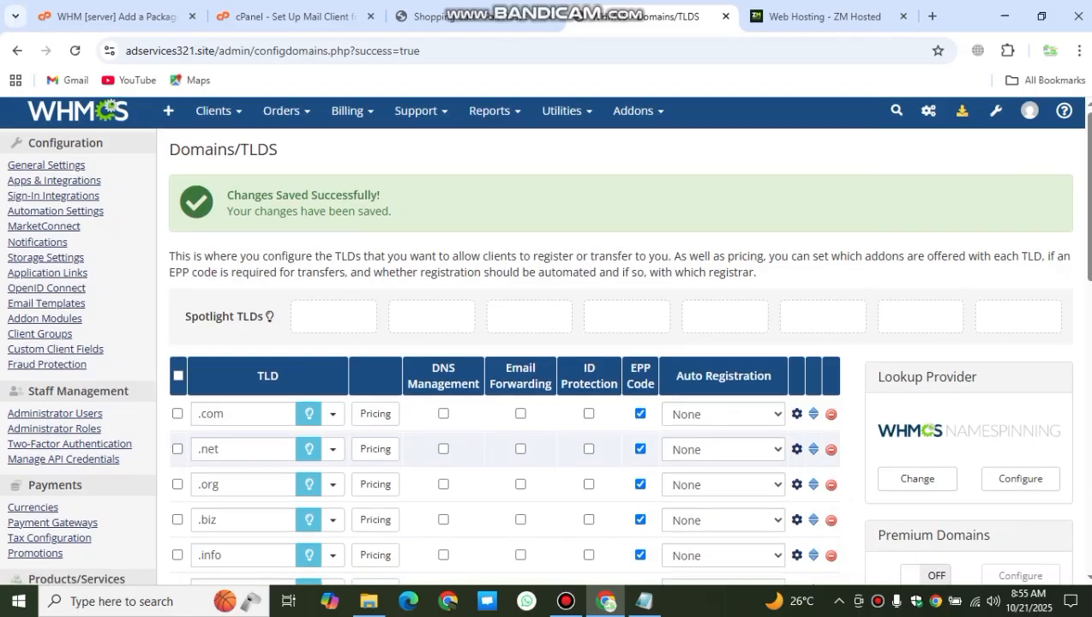
pyautogui.scroll(-3, 546, 343)
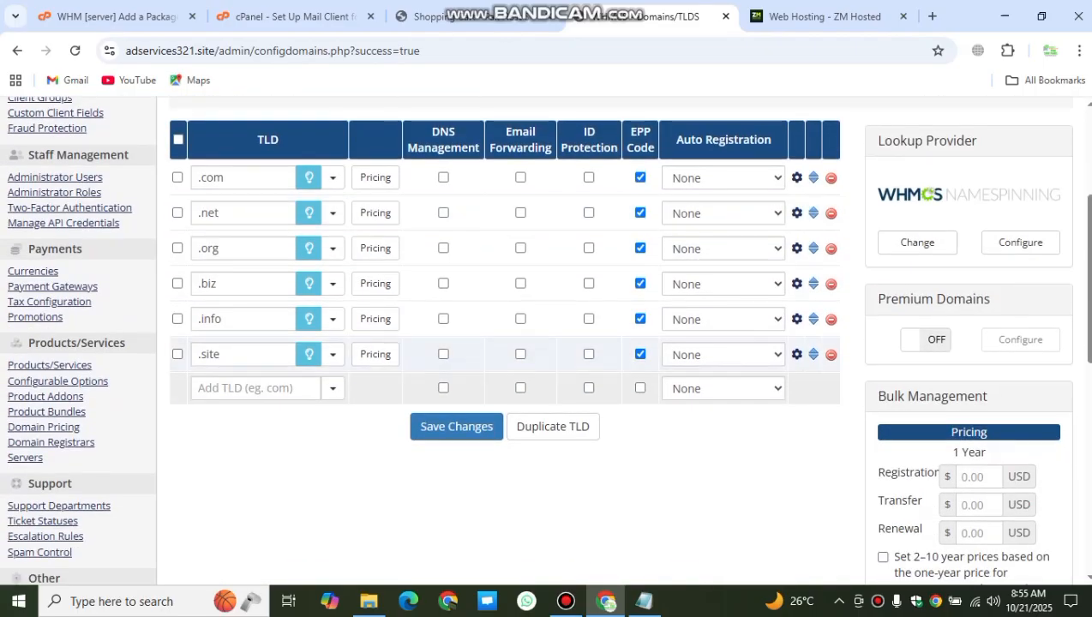
pyautogui.click(255, 388)
pyautogui.click(272, 293)
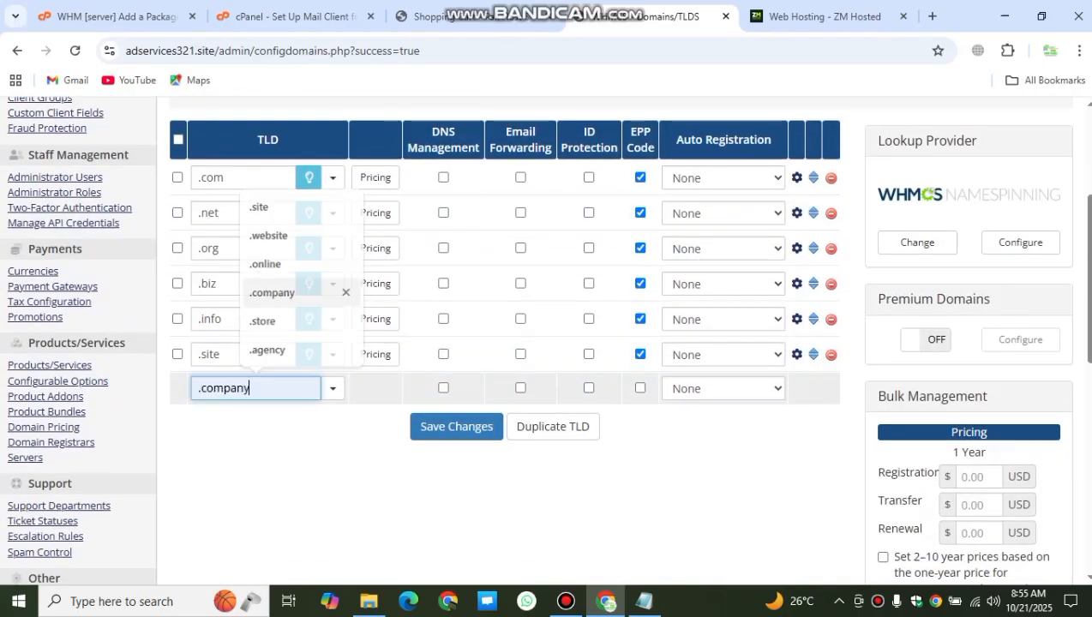
pyautogui.click(640, 388)
pyautogui.click(456, 427)
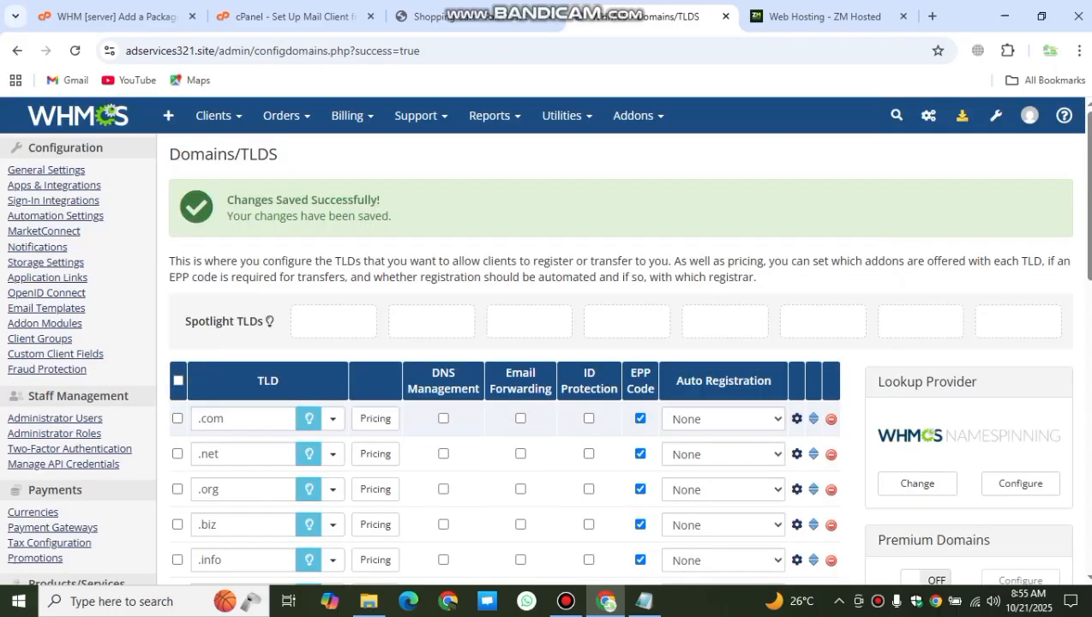
# Step: Add the .online TLD with an EPP code required and save it
pyautogui.scroll(-5, 457, 427)
pyautogui.click(198, 262)
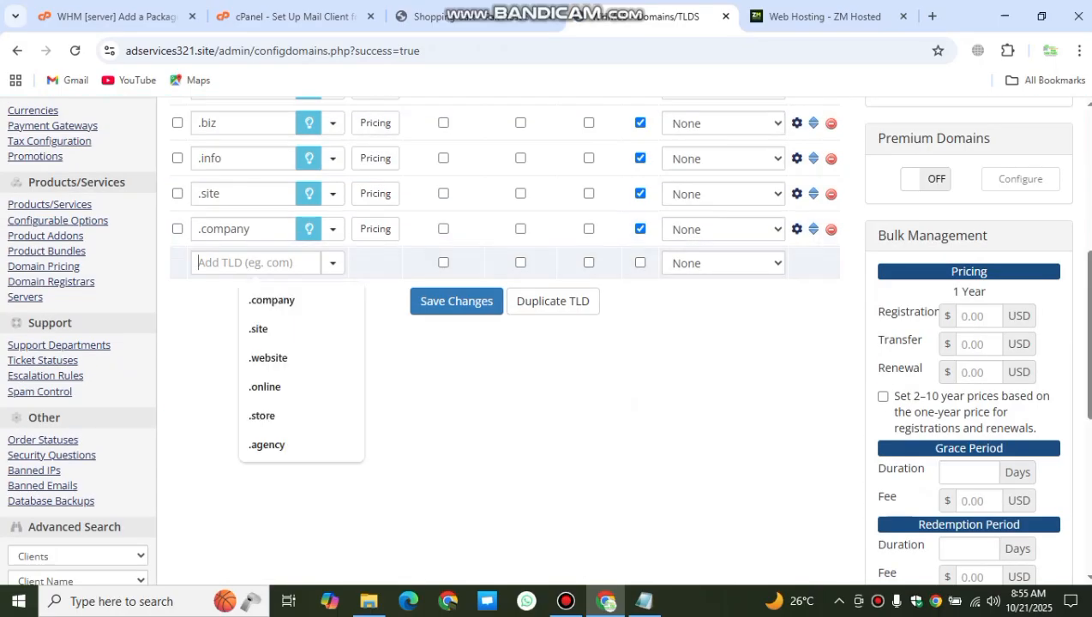
pyautogui.press('Down')
pyautogui.press('Down')
pyautogui.press('Down')
pyautogui.press('Down')
pyautogui.press('Return')
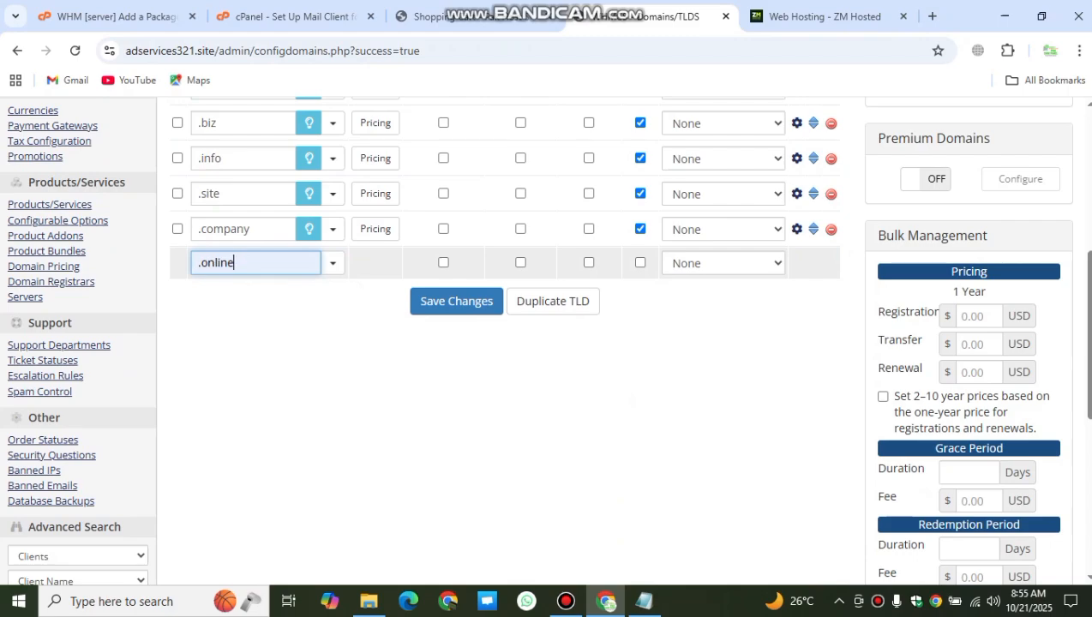
pyautogui.click(512, 382)
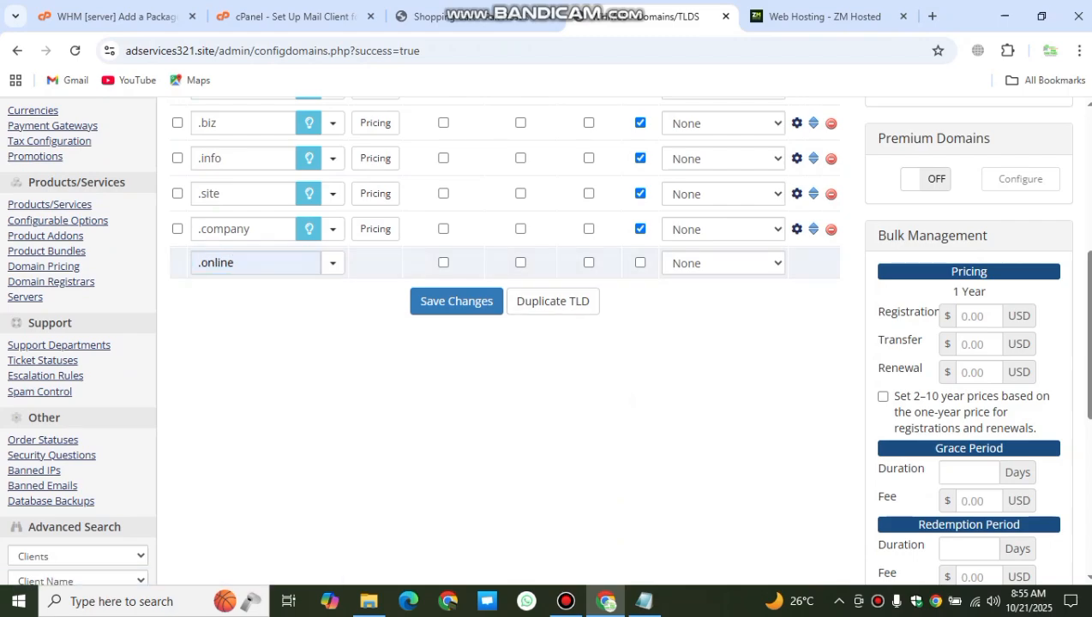
pyautogui.click(640, 262)
pyautogui.click(456, 301)
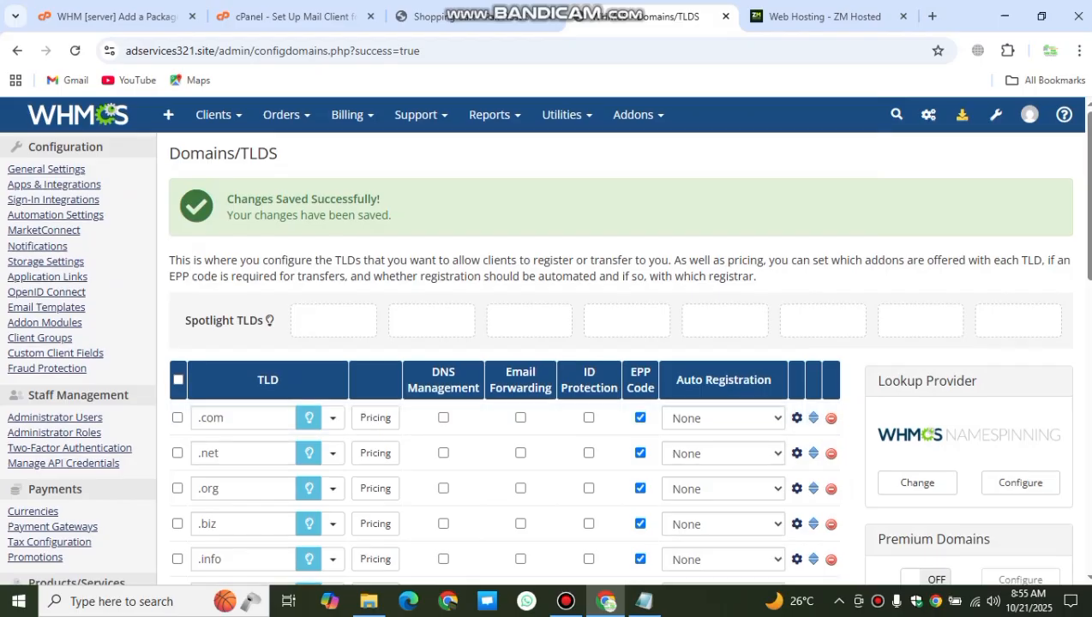
pyautogui.scroll(-2, 514, 360)
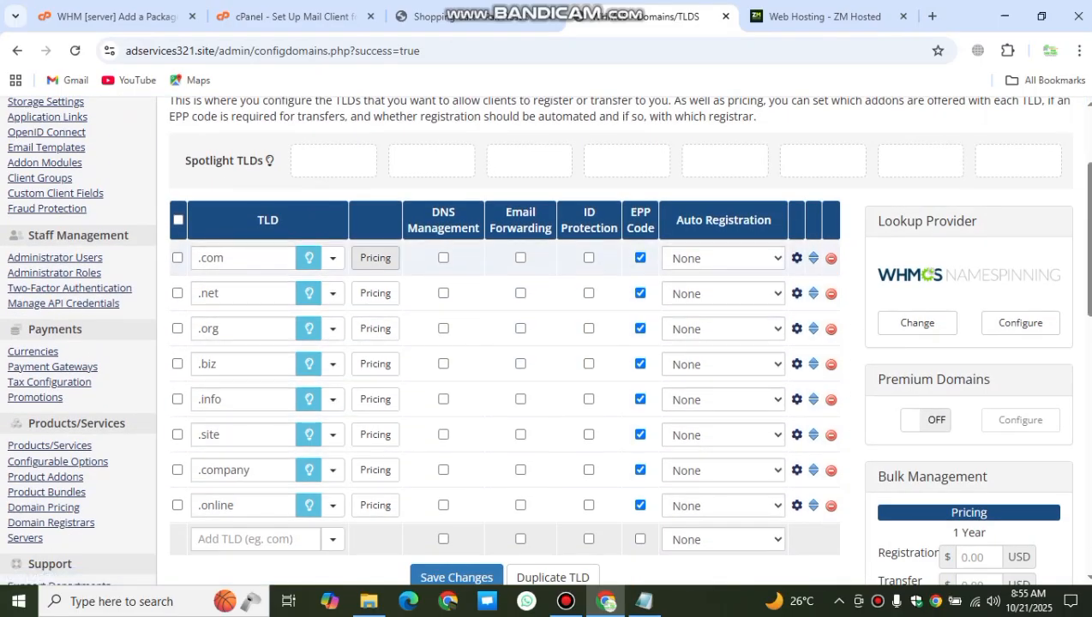
pyautogui.click(375, 257)
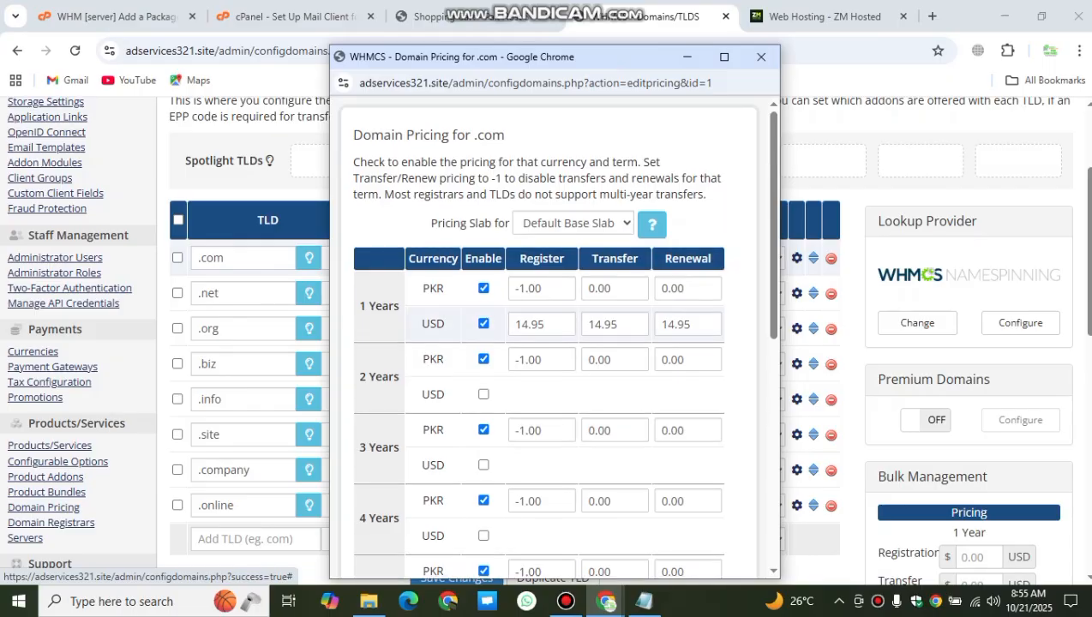
# Step: Disable the 2- to 10-year PKR pricing terms for .com
pyautogui.scroll(-6, 556, 335)
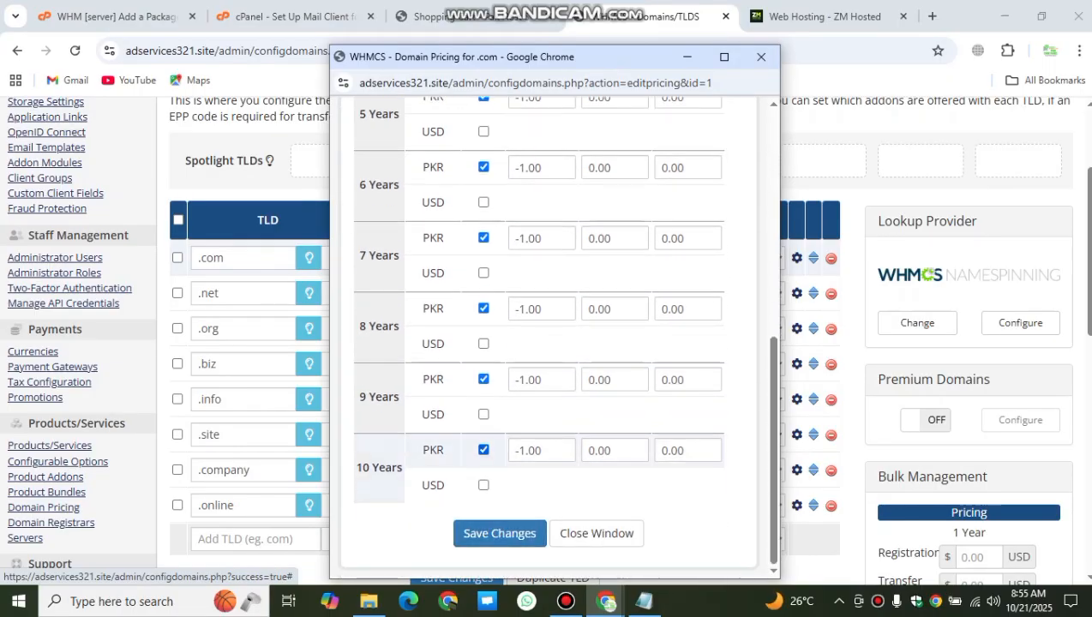
pyautogui.click(484, 450)
pyautogui.click(483, 309)
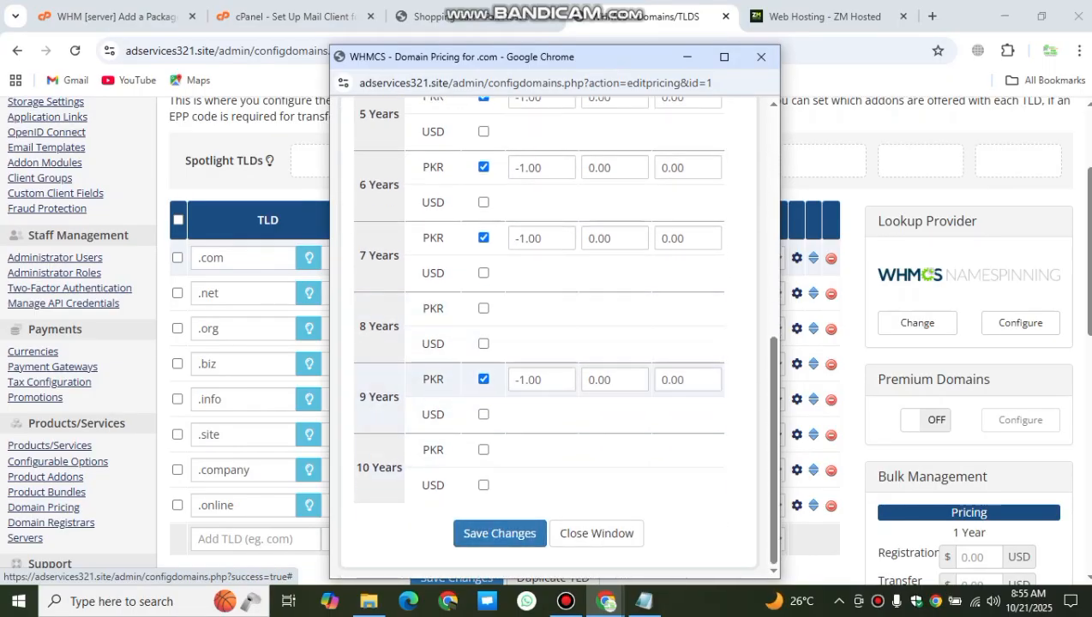
pyautogui.click(484, 379)
pyautogui.scroll(3, 483, 342)
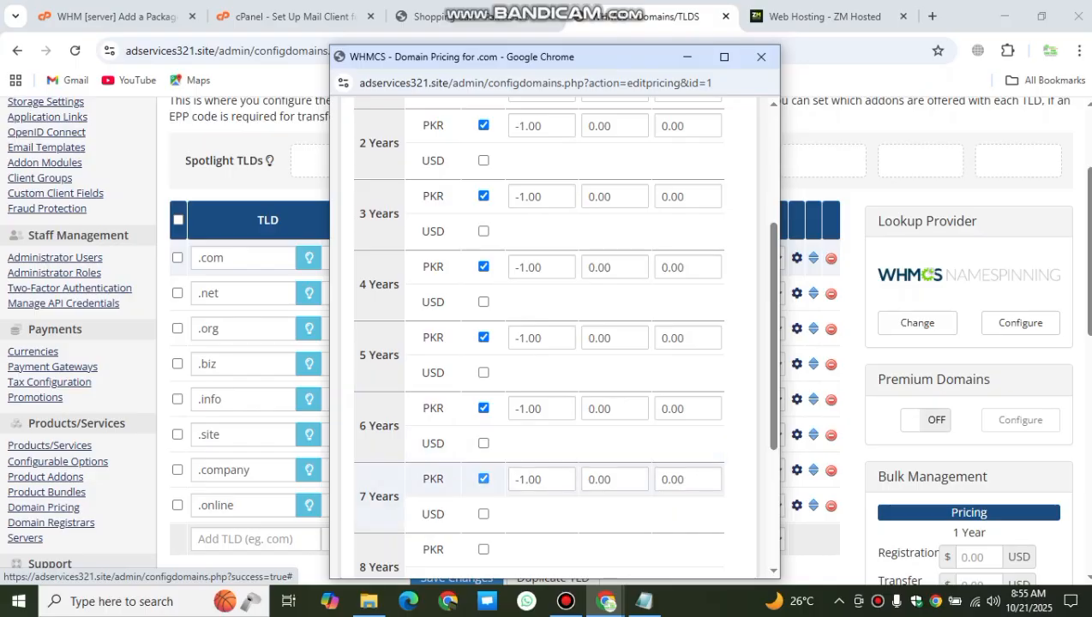
pyautogui.click(484, 478)
pyautogui.click(484, 408)
pyautogui.scroll(2, 484, 343)
pyautogui.click(483, 496)
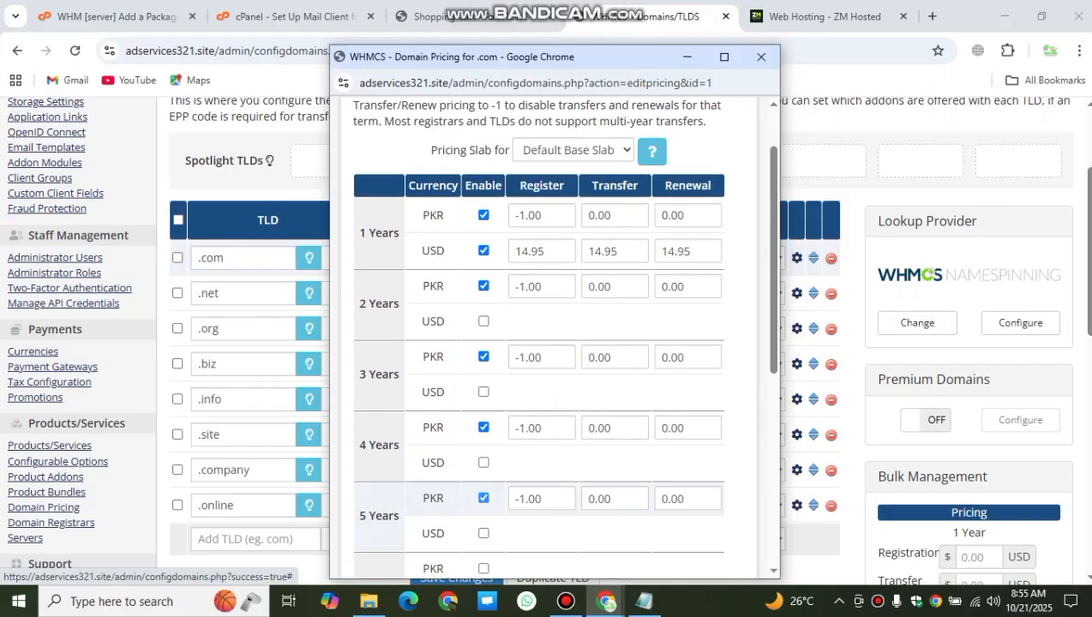
pyautogui.click(483, 428)
pyautogui.click(484, 357)
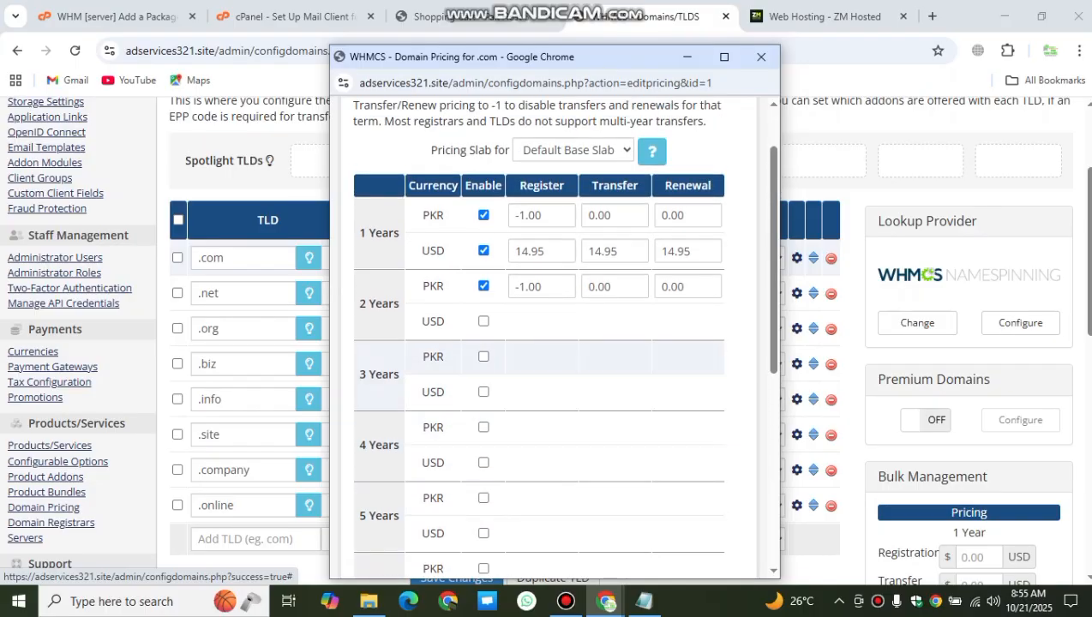
pyautogui.click(483, 287)
pyautogui.scroll(2, 484, 287)
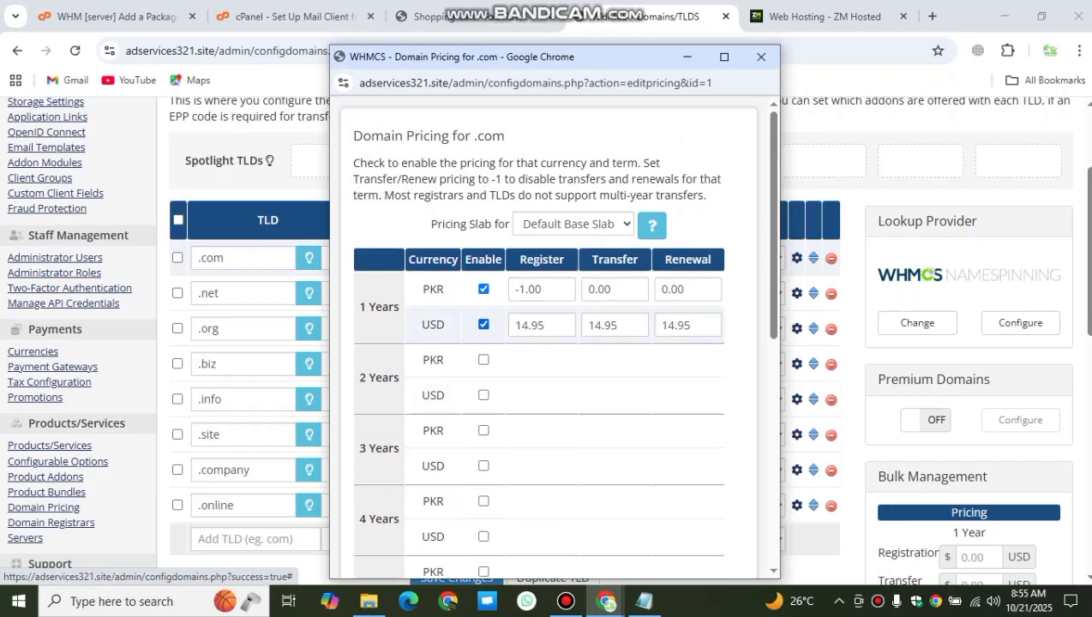
# Step: Turn off one-year USD pricing, enter 3200 as the PKR registration price, and clear the transfer price
pyautogui.click(484, 324)
pyautogui.moveTo(544, 289); pyautogui.dragTo(525, 290)
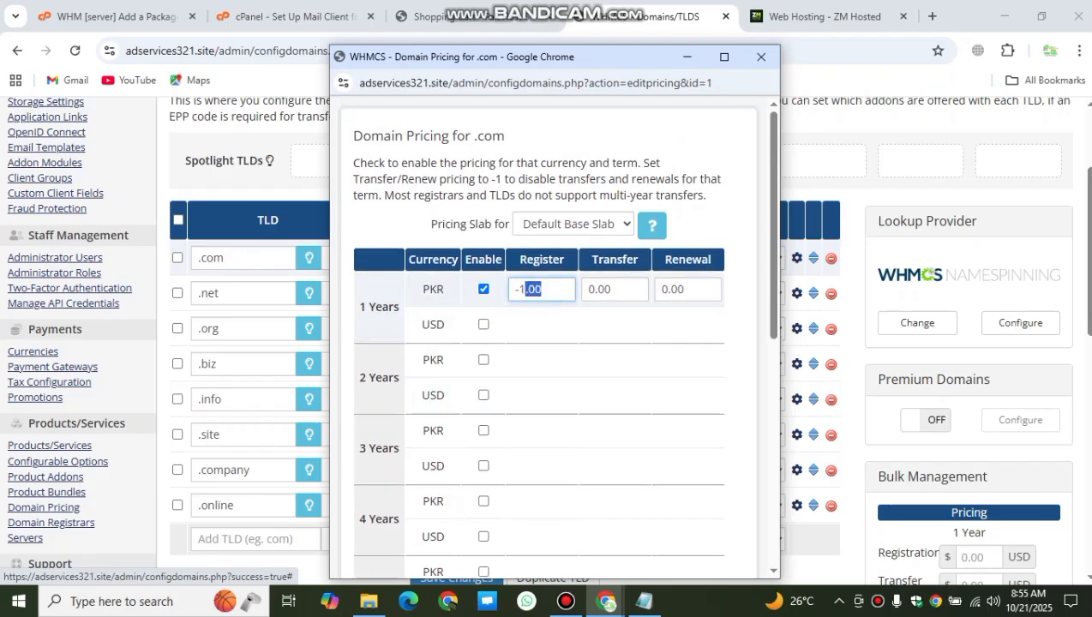
pyautogui.press('BackSpace')
pyautogui.write('3200')
pyautogui.press('Tab')
pyautogui.press('BackSpace')
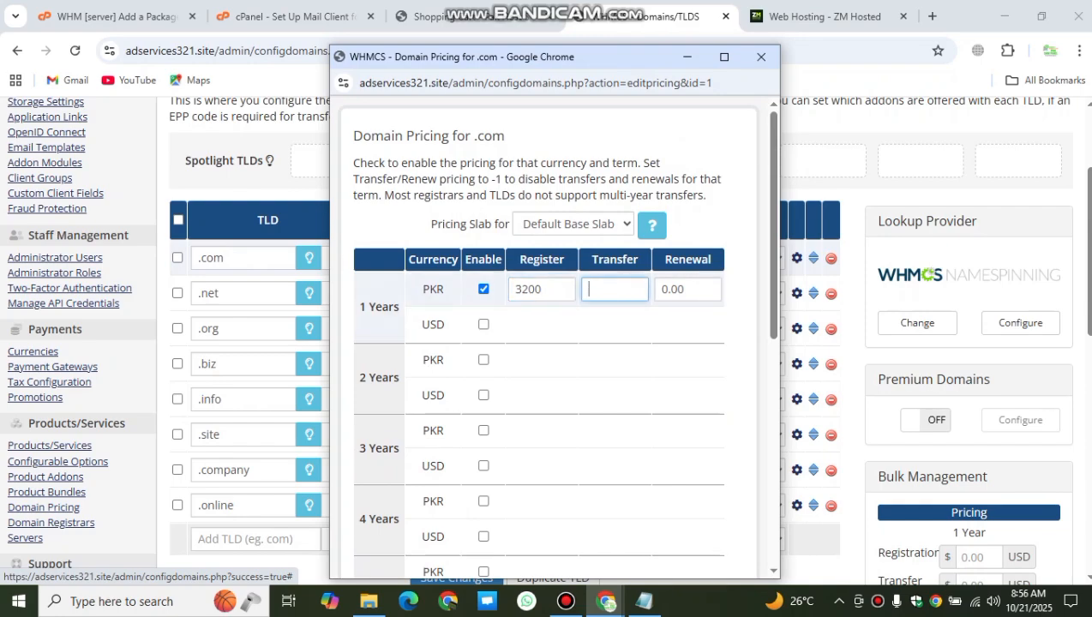
# Step: On ZM Hosted's Domain Pricing page, highlight .com at Rs3,200.00 PKR, then return to WHMCS
pyautogui.click(823, 17)
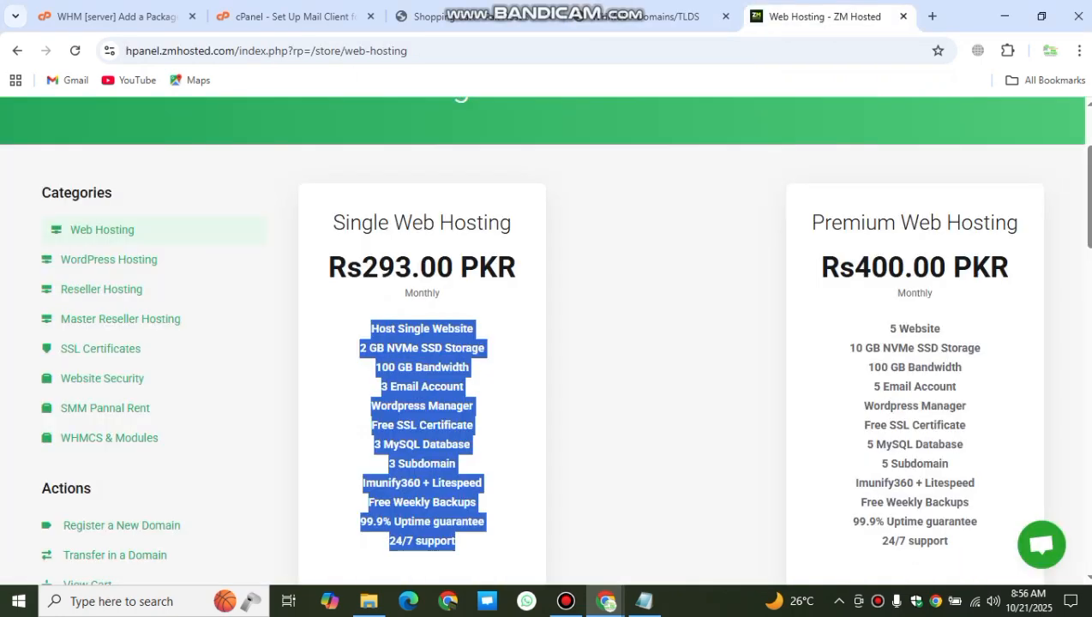
pyautogui.scroll(2, 610, 156)
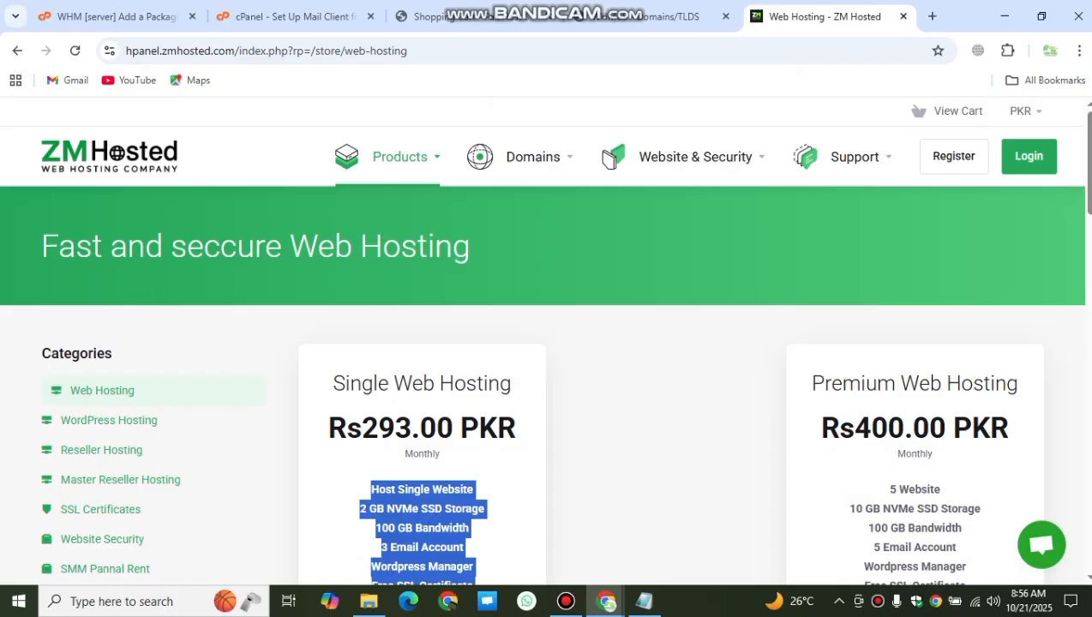
pyautogui.click(400, 157)
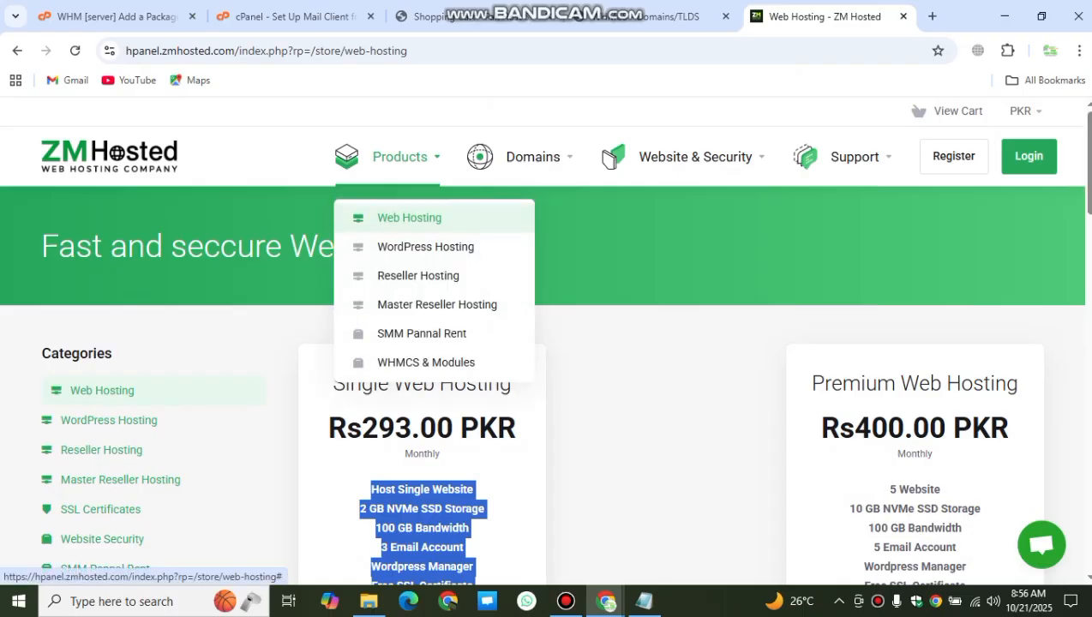
pyautogui.click(534, 157)
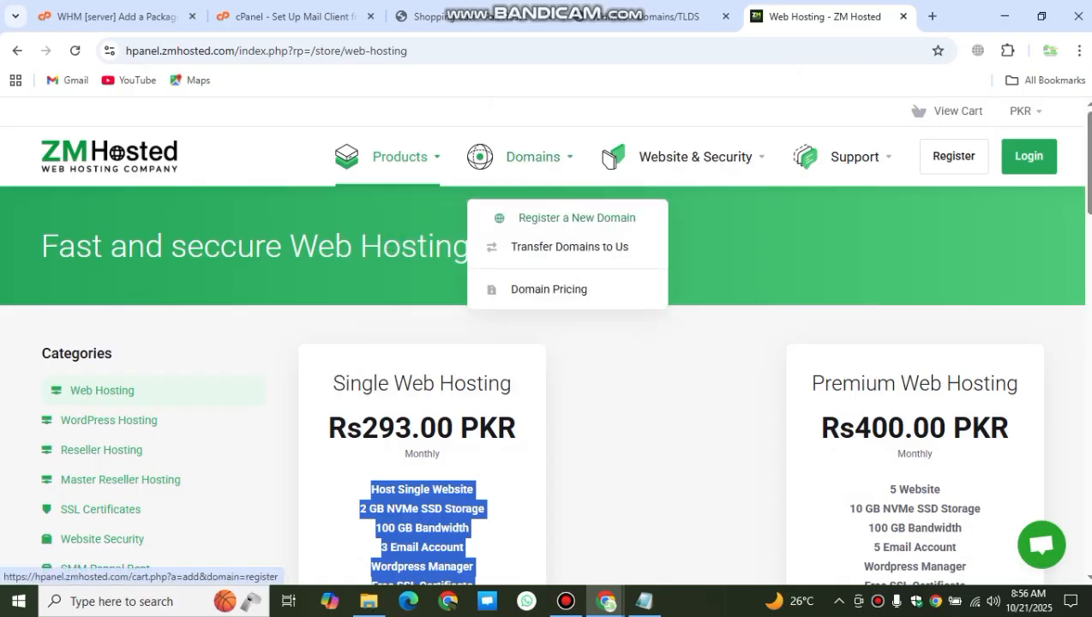
pyautogui.click(549, 289)
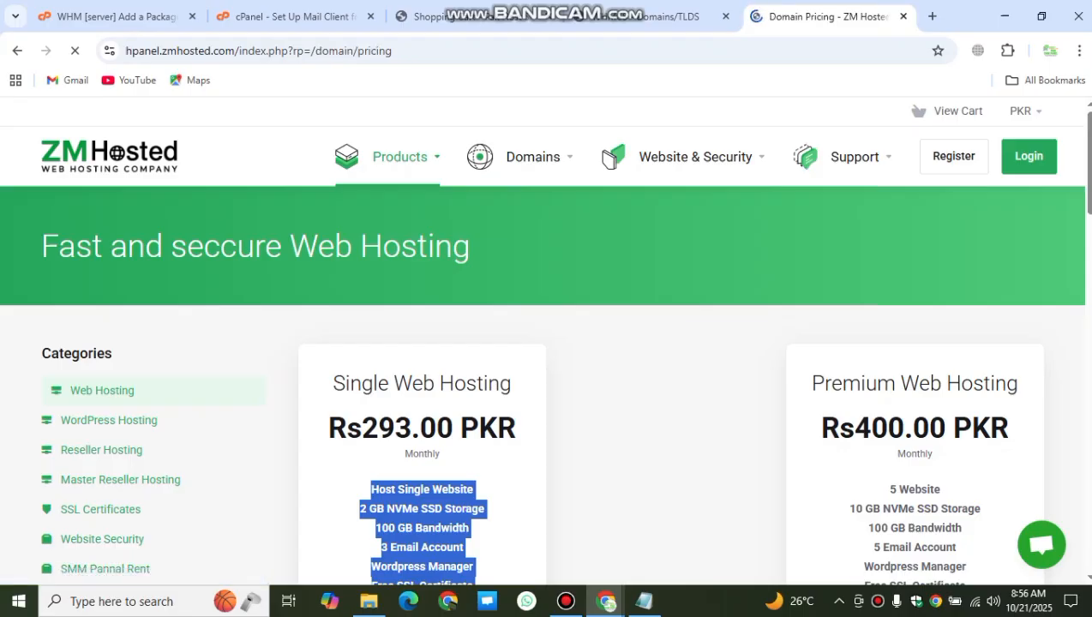
pyautogui.scroll(-4, 610, 158)
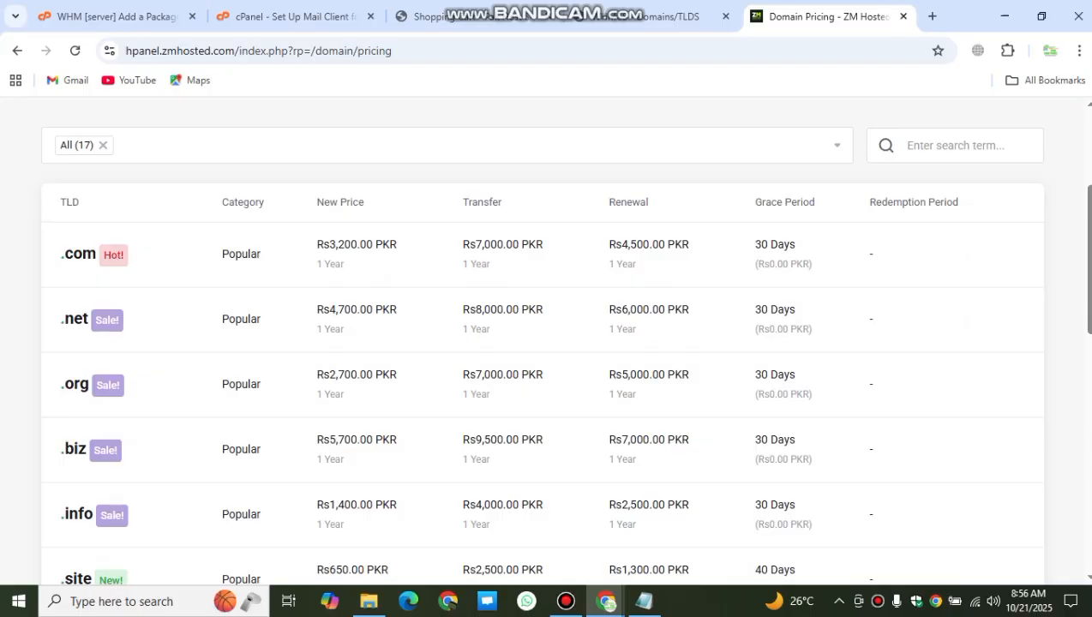
pyautogui.moveTo(317, 244); pyautogui.dragTo(396, 245)
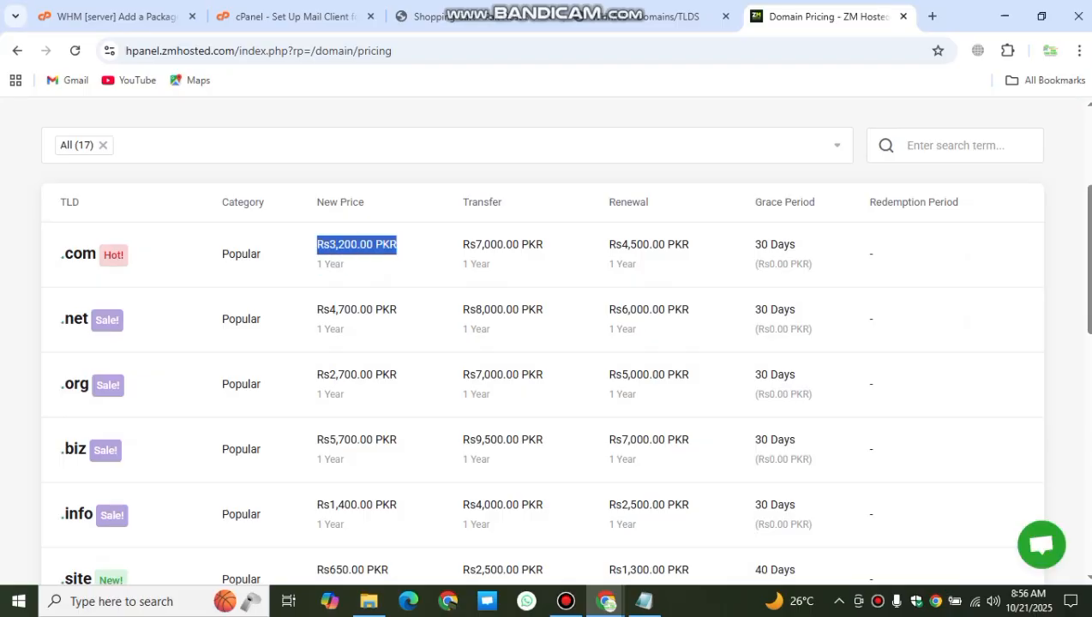
pyautogui.click(648, 16)
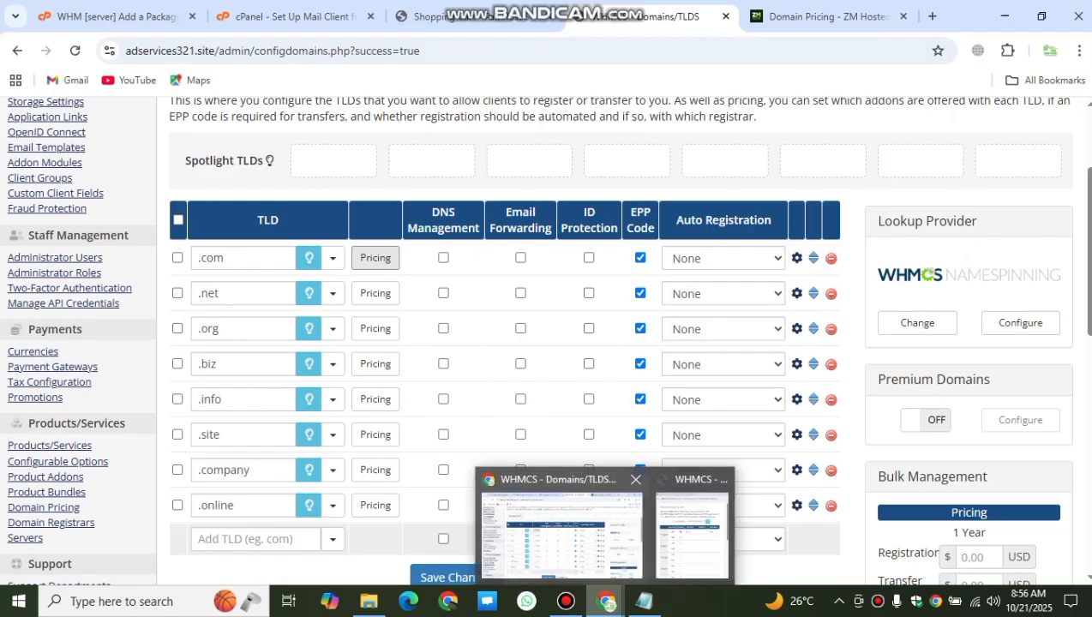
# Step: Enter .com one-year PKR prices: 4000 registration, 8000 transfer and 12000 renewal
pyautogui.click(690, 523)
pyautogui.moveTo(543, 290); pyautogui.dragTo(522, 290)
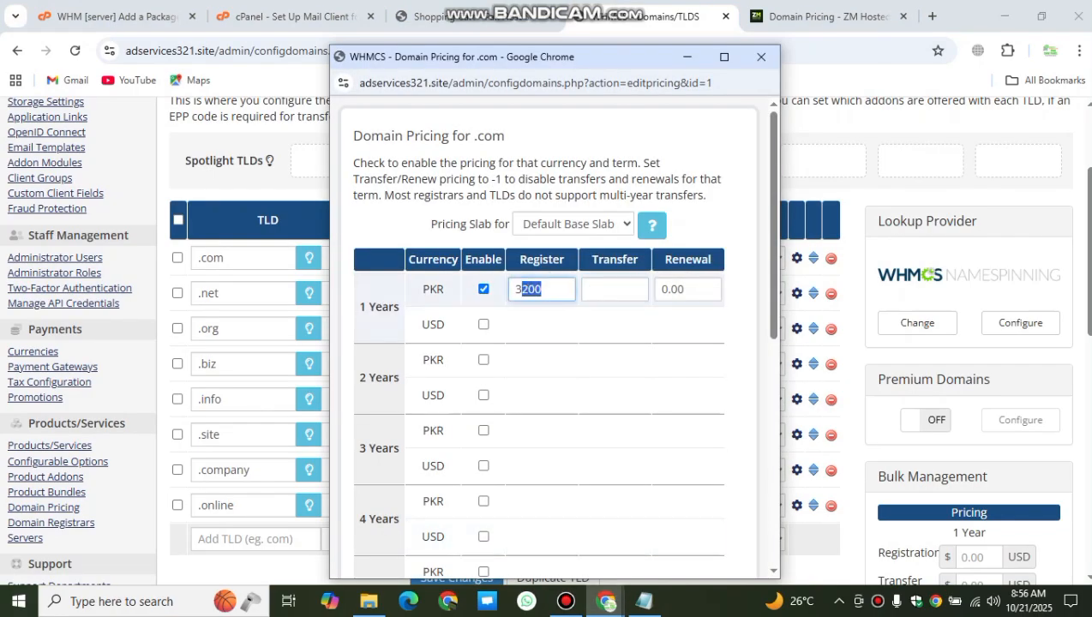
pyautogui.press('BackSpace')
pyautogui.press('BackSpace')
pyautogui.write('400')
pyautogui.write('=')
pyautogui.click(588, 289)
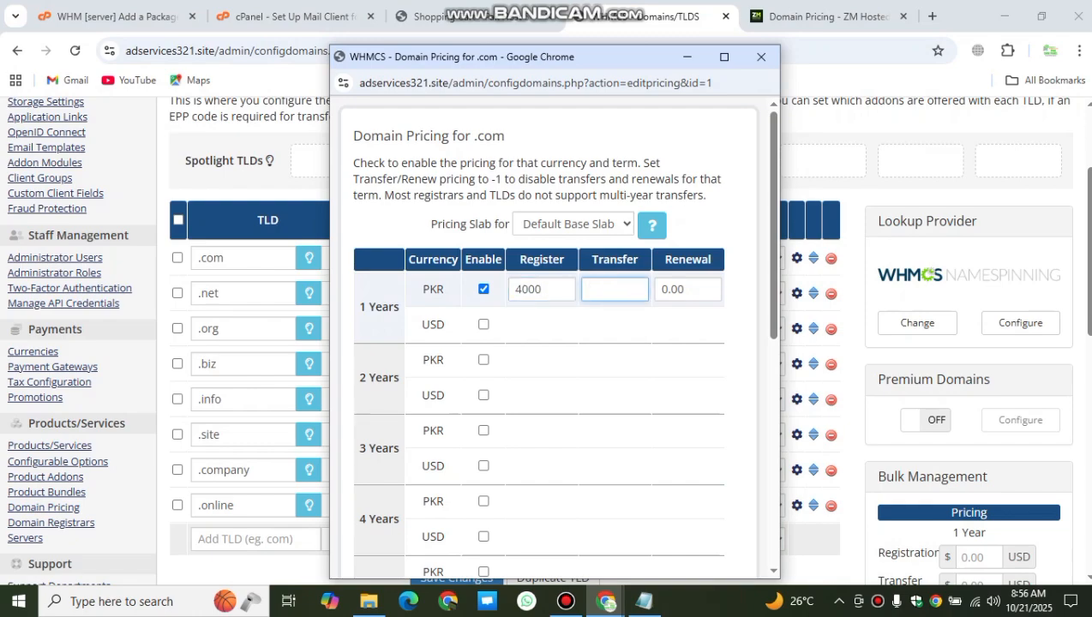
pyautogui.write('8000')
pyautogui.press('Tab')
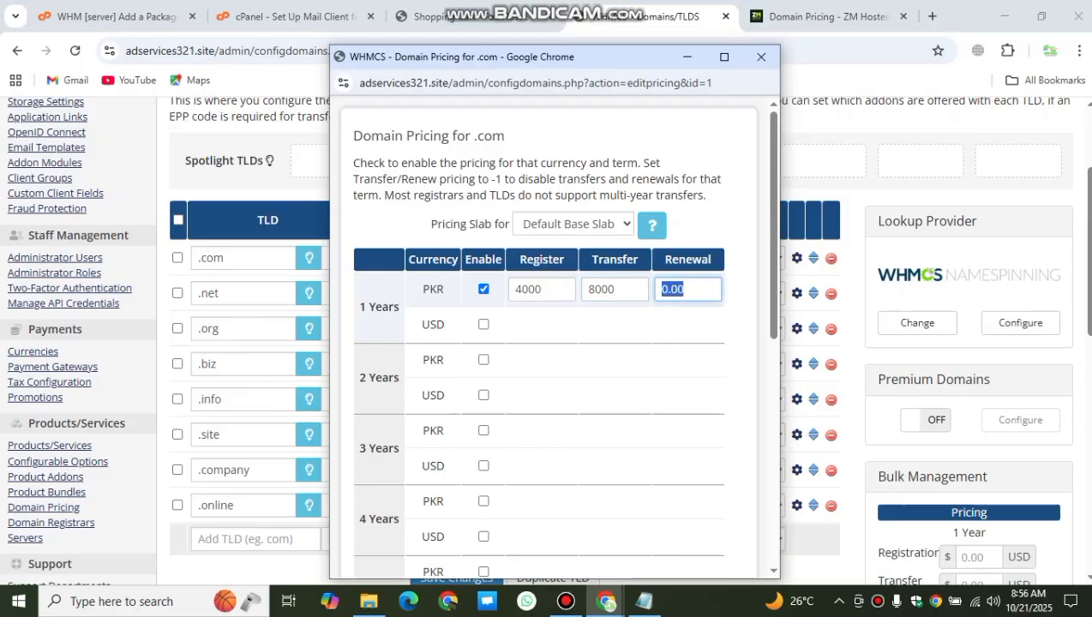
pyautogui.press('BackSpace')
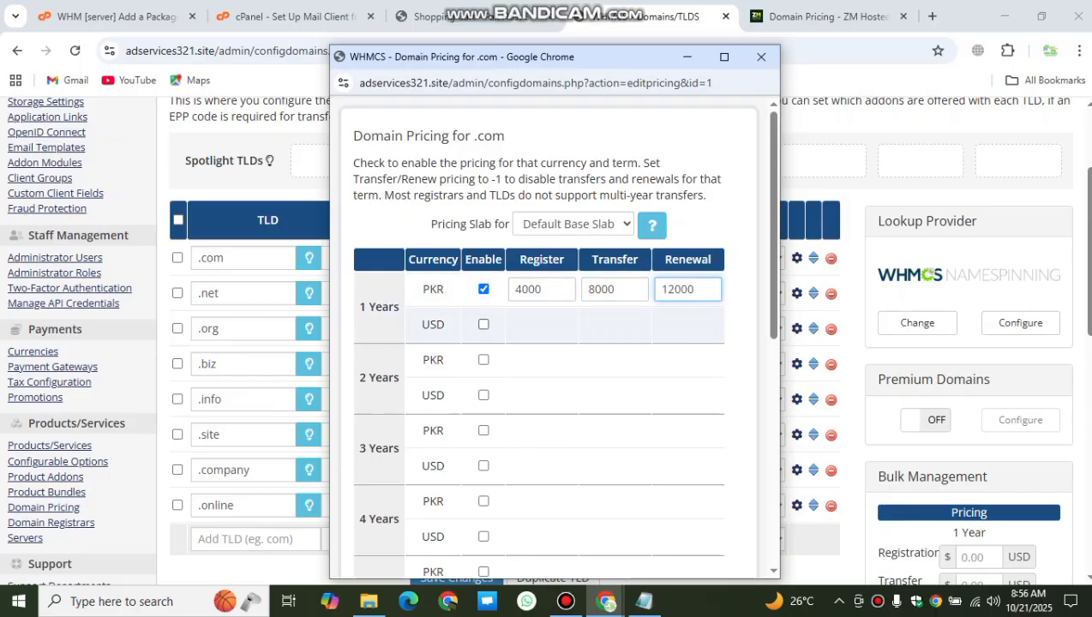
# Step: Enable one-year USD pricing for .com, clear its registration price, and save the pricing
pyautogui.click(483, 325)
pyautogui.doubleClick(538, 325)
pyautogui.press('BackSpace')
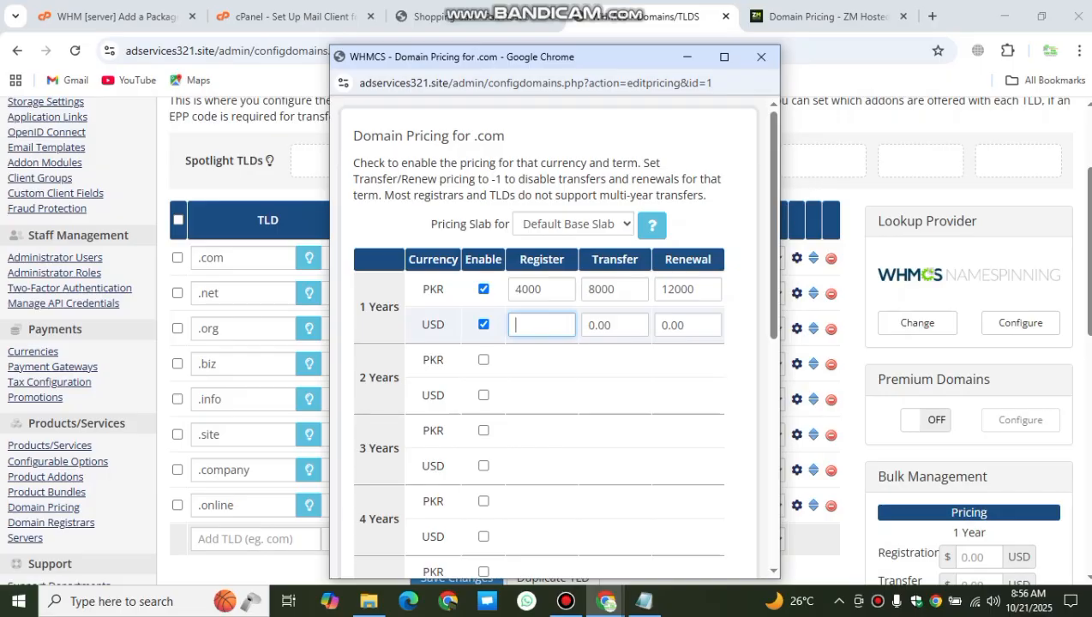
pyautogui.click(611, 325)
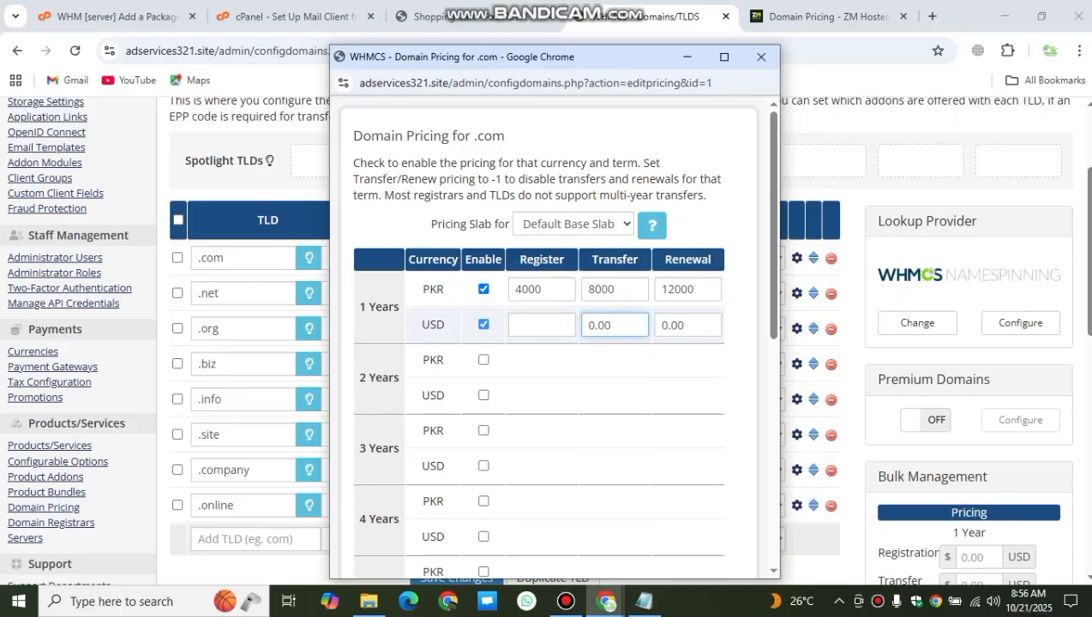
pyautogui.scroll(-5, 548, 343)
pyautogui.click(499, 533)
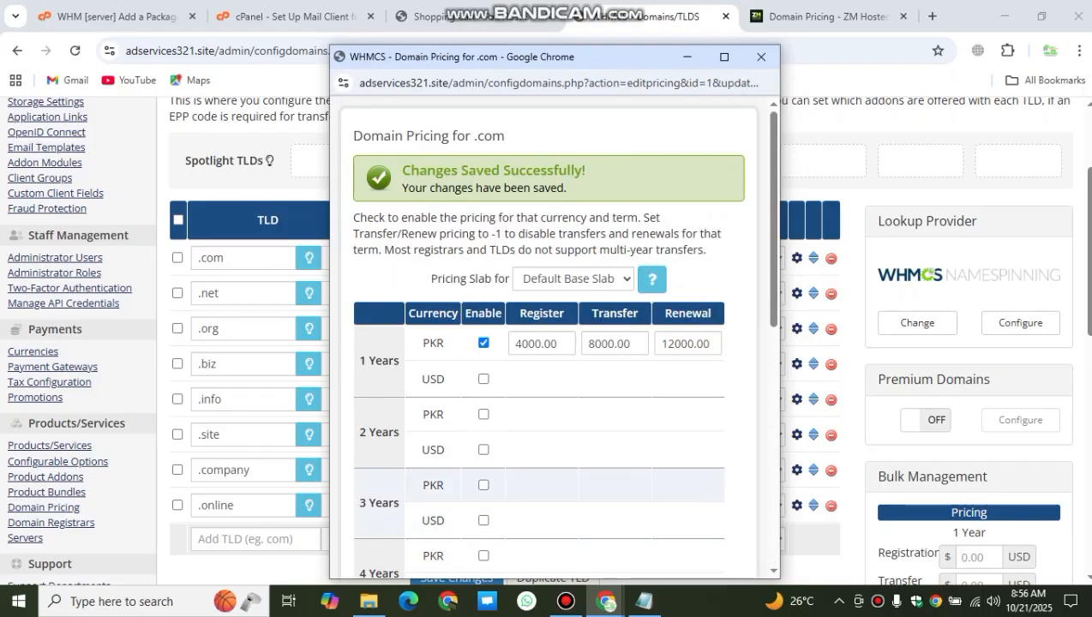
pyautogui.click(762, 56)
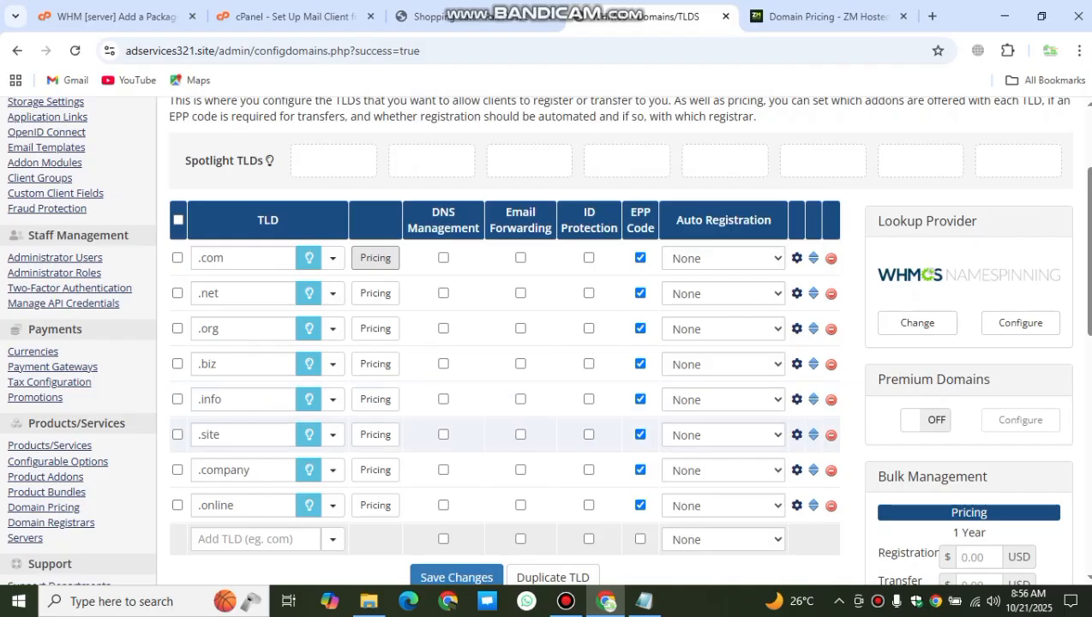
pyautogui.scroll(1, 514, 429)
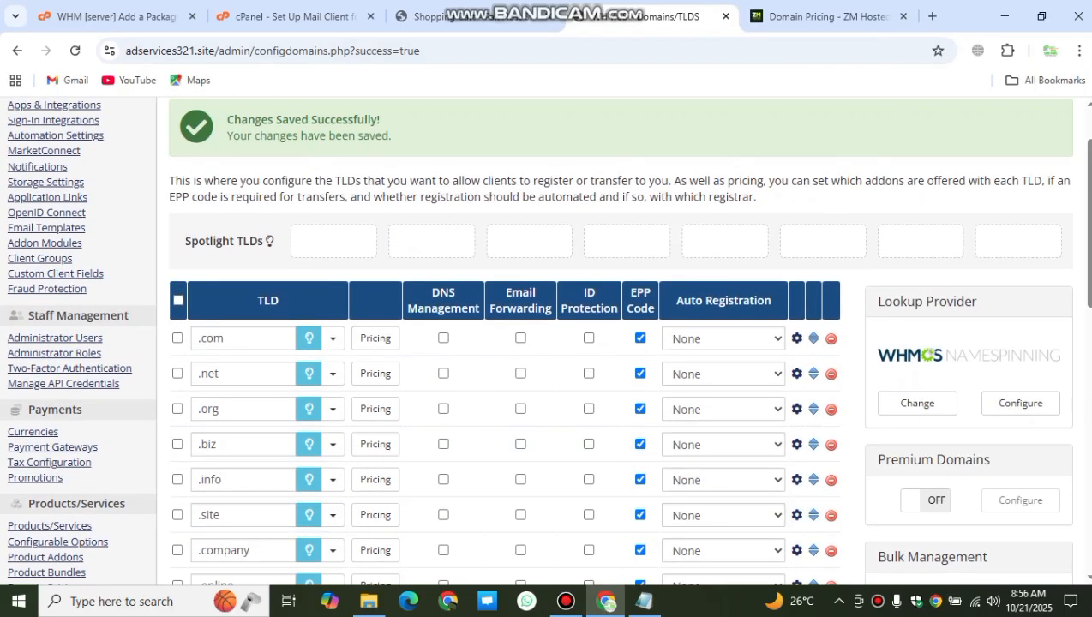
pyautogui.moveTo(265, 240); pyautogui.dragTo(187, 241)
pyautogui.click(187, 241)
pyautogui.click(428, 16)
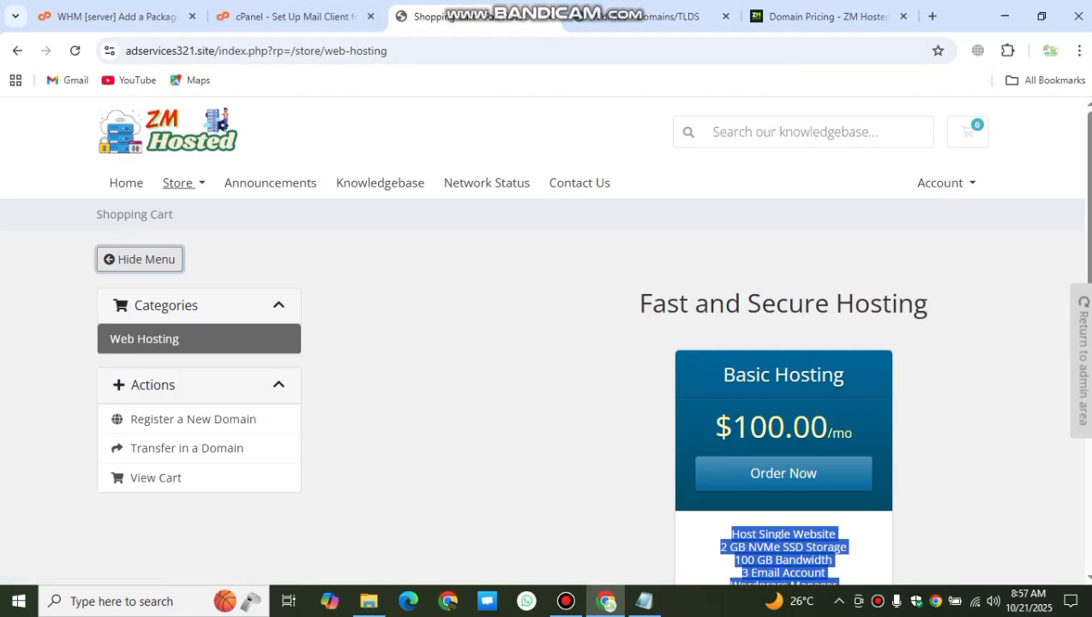
pyautogui.click(126, 182)
pyautogui.scroll(-3, 542, 417)
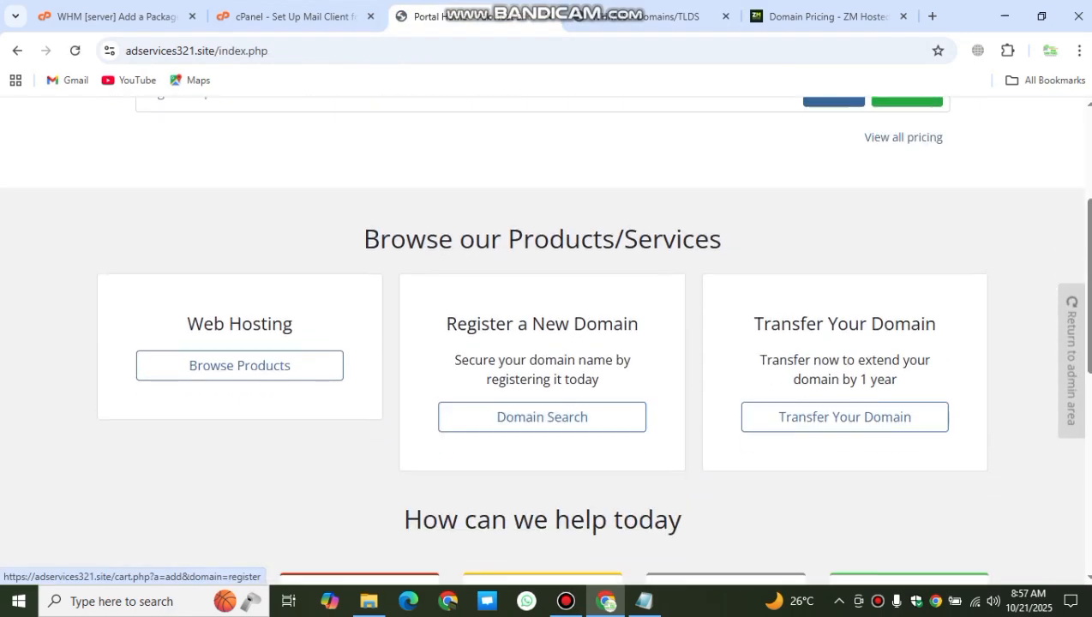
pyautogui.click(541, 417)
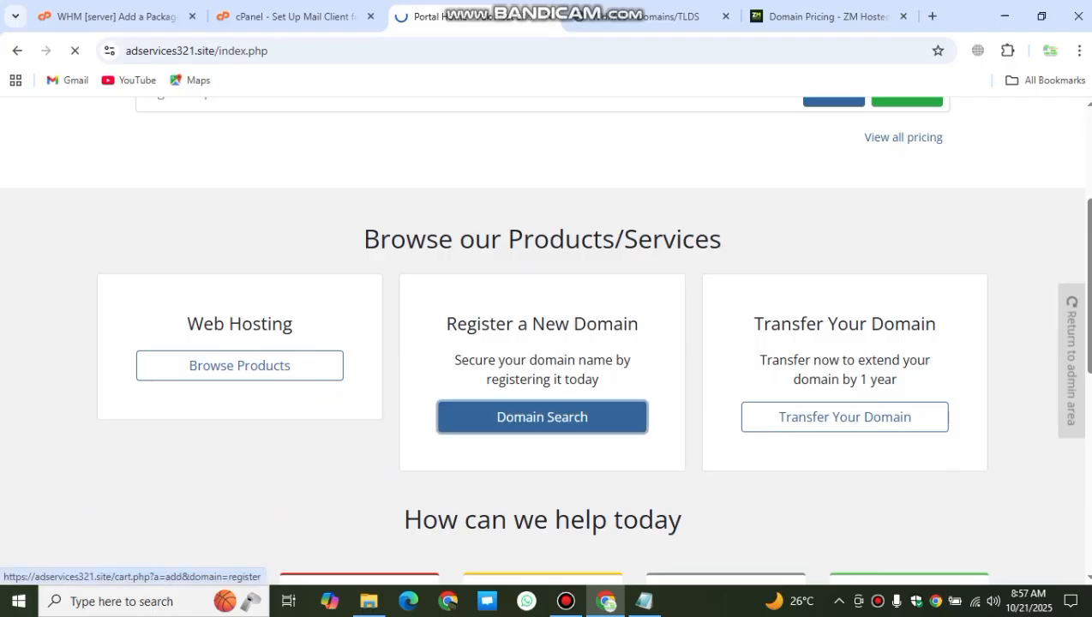
pyautogui.scroll(-3, 545, 343)
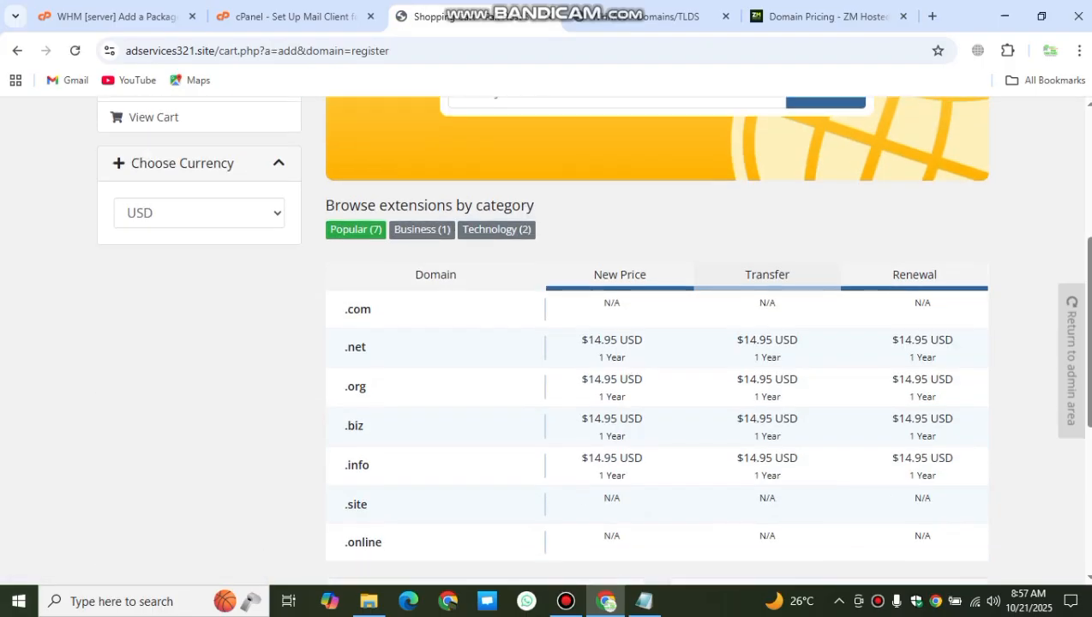
pyautogui.scroll(-3, 545, 343)
pyautogui.scroll(3, 545, 343)
pyautogui.moveTo(342, 310); pyautogui.dragTo(429, 427)
pyautogui.click(429, 427)
pyautogui.scroll(-2, 428, 427)
pyautogui.moveTo(376, 381); pyautogui.dragTo(344, 343)
pyautogui.moveTo(370, 304); pyautogui.dragTo(351, 304)
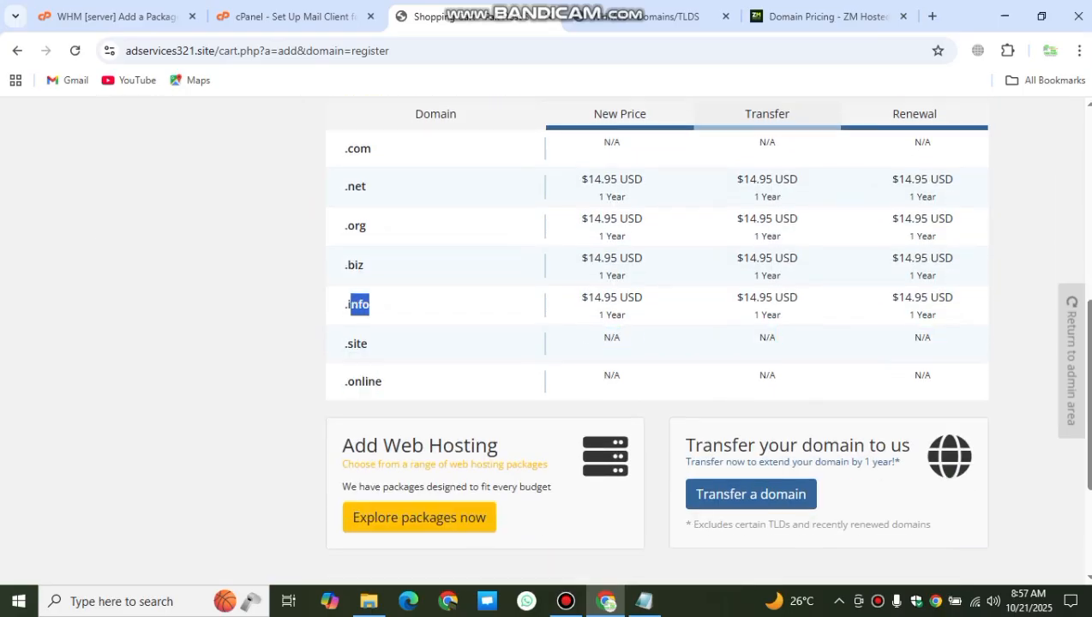
pyautogui.scroll(5, 545, 343)
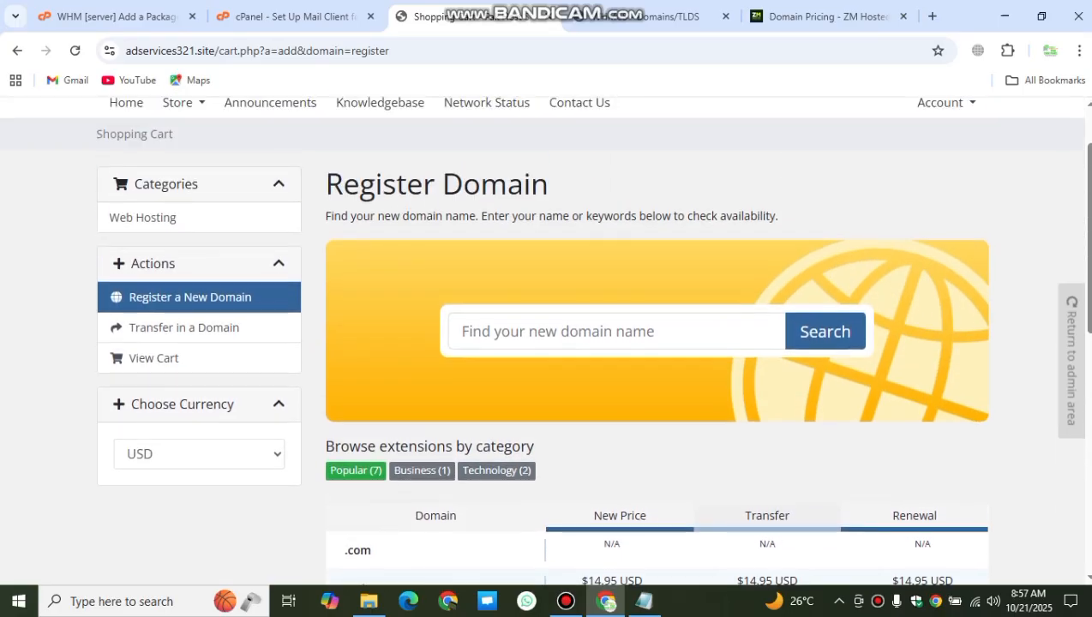
pyautogui.click(649, 16)
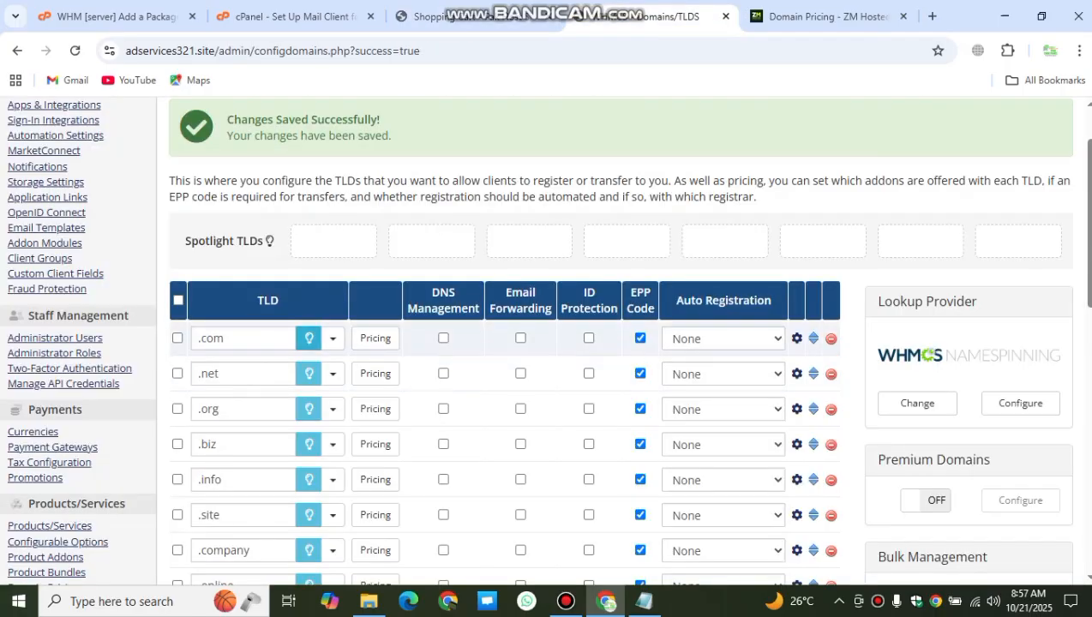
# Step: Add .com, .net, .online, .company, .site, .info and .biz to the Spotlight TLDs
pyautogui.click(308, 338)
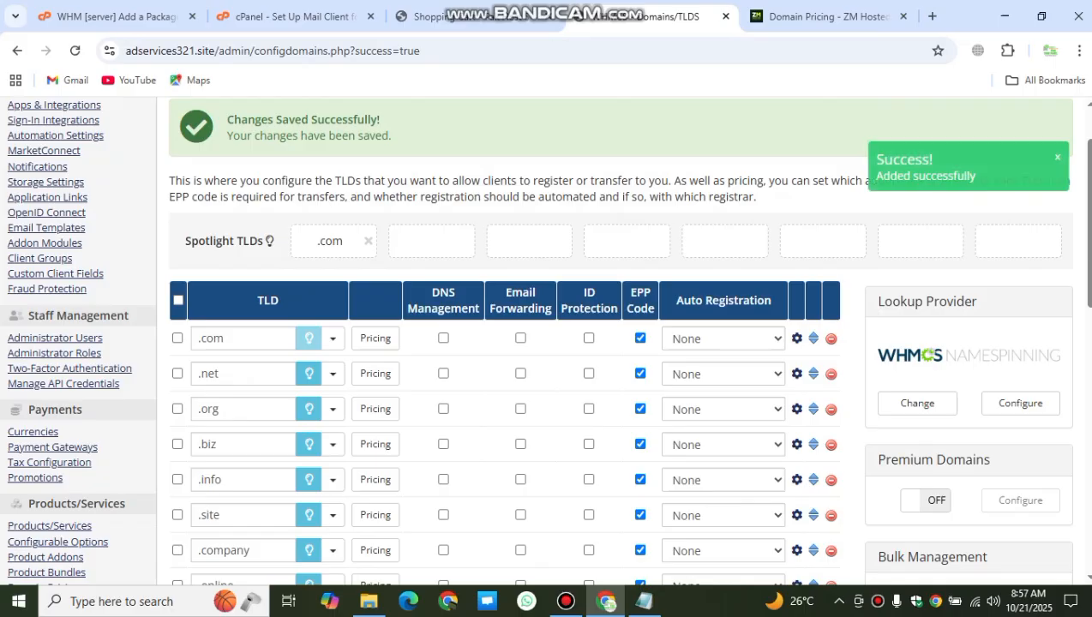
pyautogui.click(308, 374)
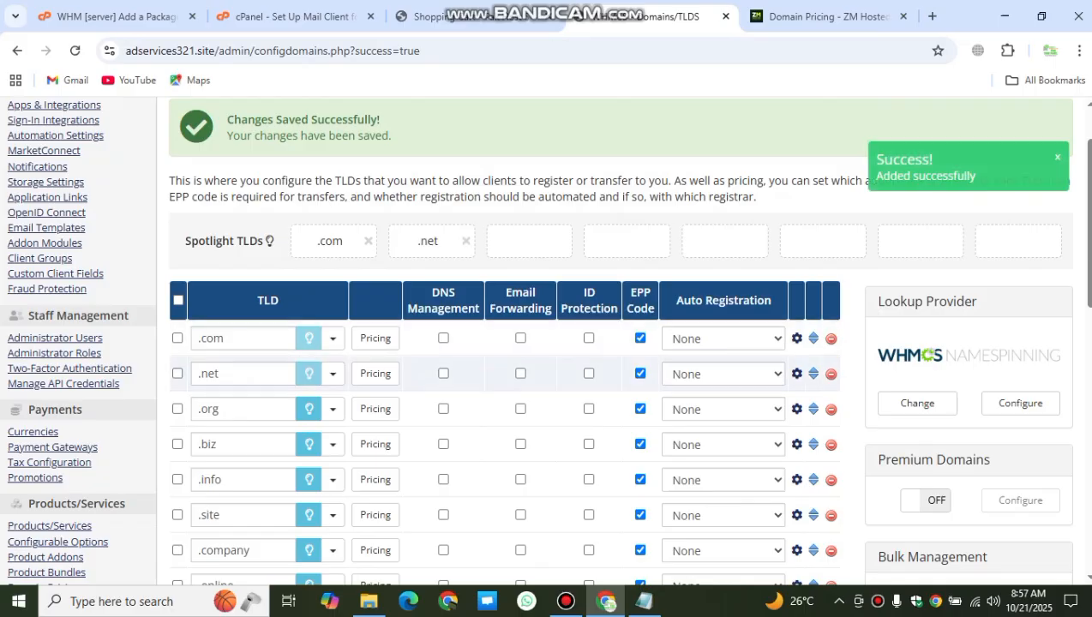
pyautogui.scroll(-1, 309, 506)
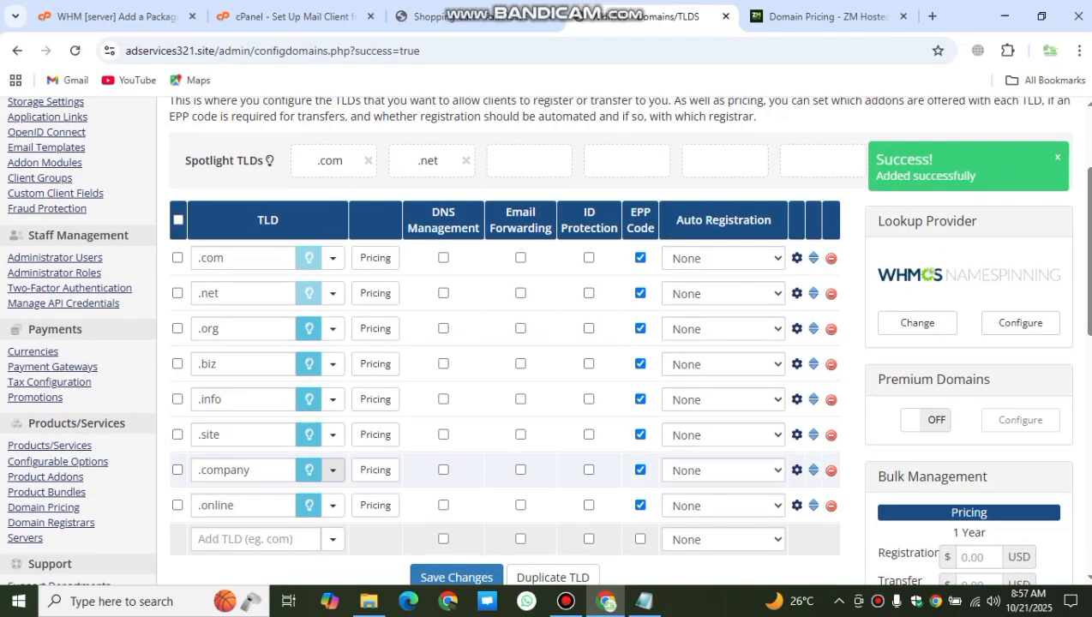
pyautogui.click(309, 505)
pyautogui.click(309, 470)
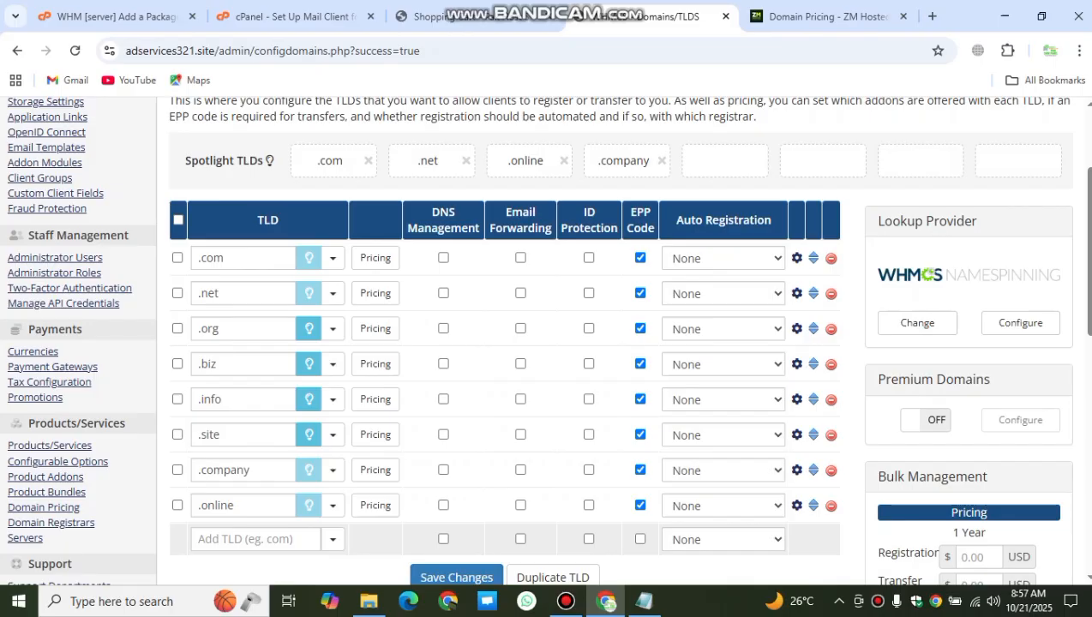
pyautogui.click(309, 435)
pyautogui.click(309, 399)
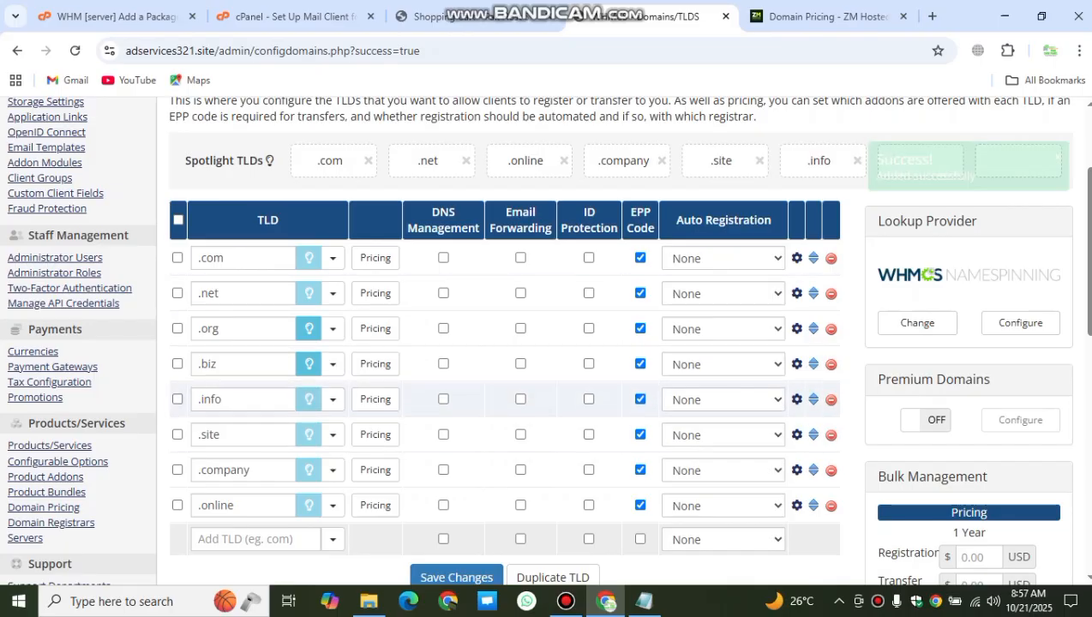
pyautogui.click(309, 364)
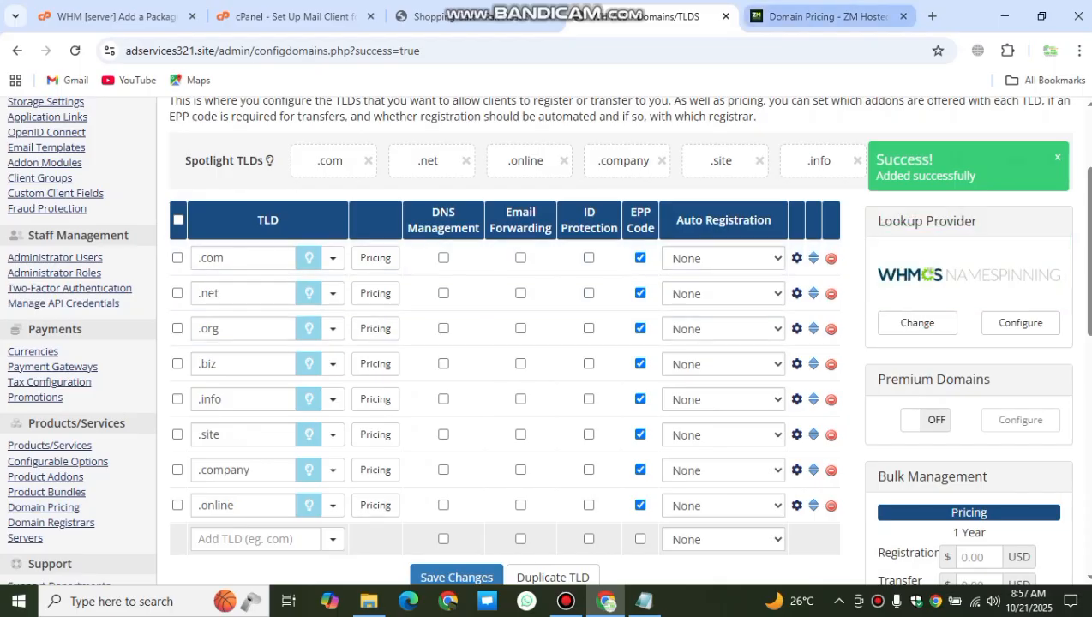
pyautogui.click(441, 16)
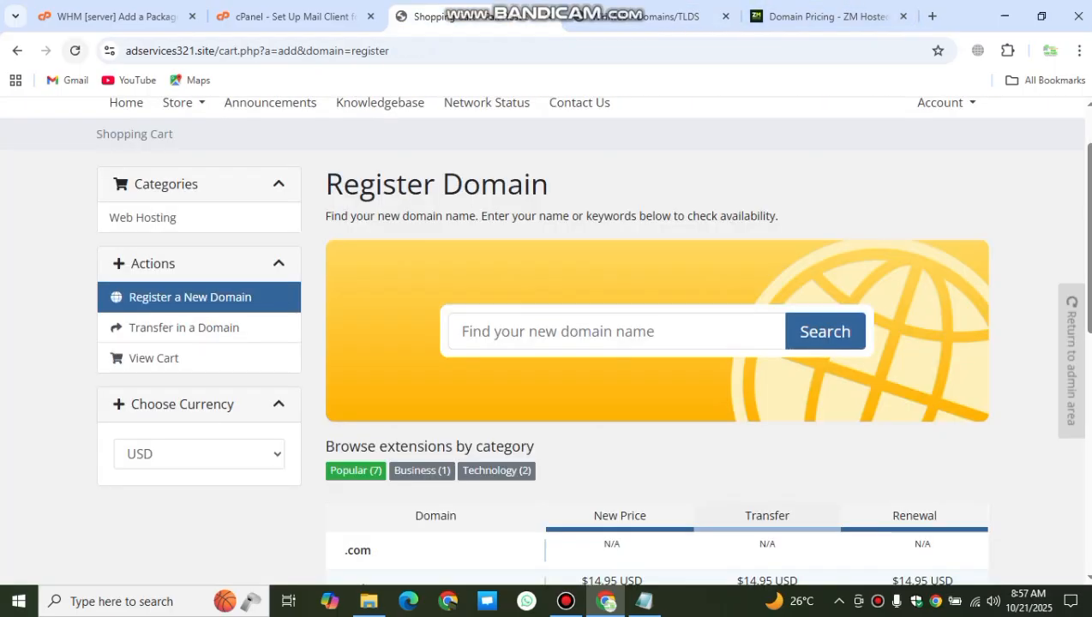
# Step: Reload the storefront Register Domain page and review the current Spotlight TLDs order in WHMCS
pyautogui.click(74, 51)
pyautogui.scroll(-3, 549, 343)
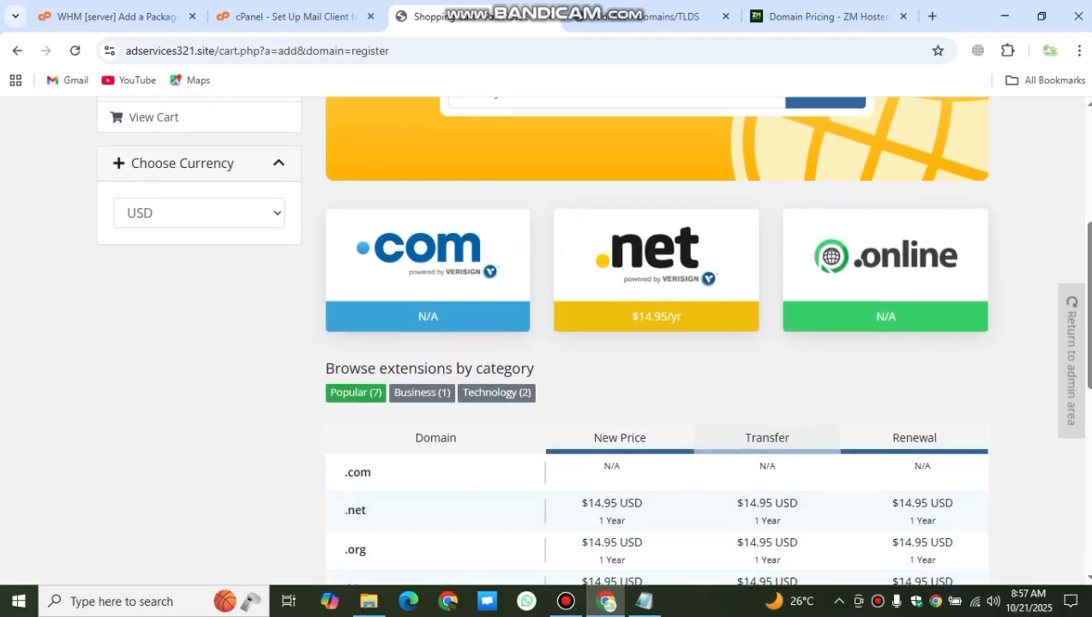
pyautogui.click(651, 17)
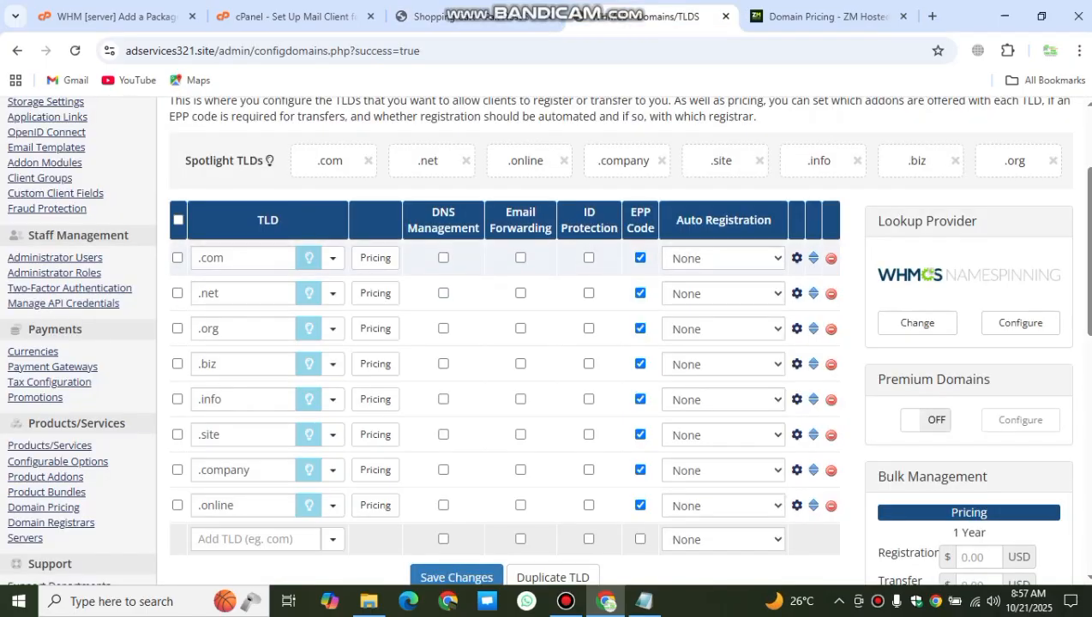
pyautogui.moveTo(243, 162); pyautogui.dragTo(1026, 162)
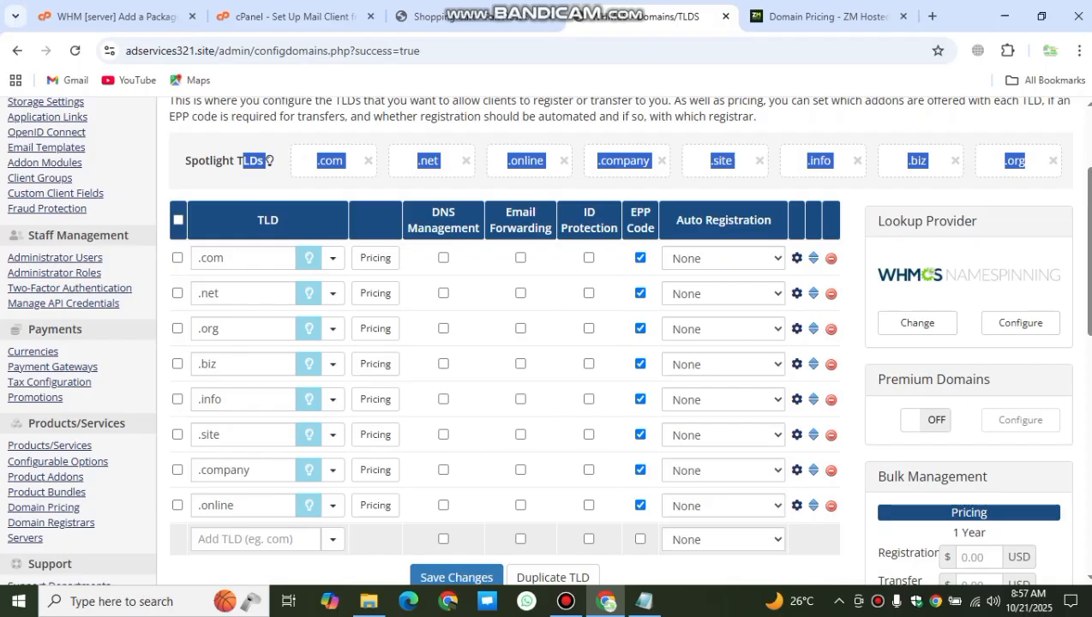
pyautogui.click(1026, 162)
# Step: Compare the storefront spotlight cards, noting .online shows N/A pricing alongside .com and .net
pyautogui.click(429, 16)
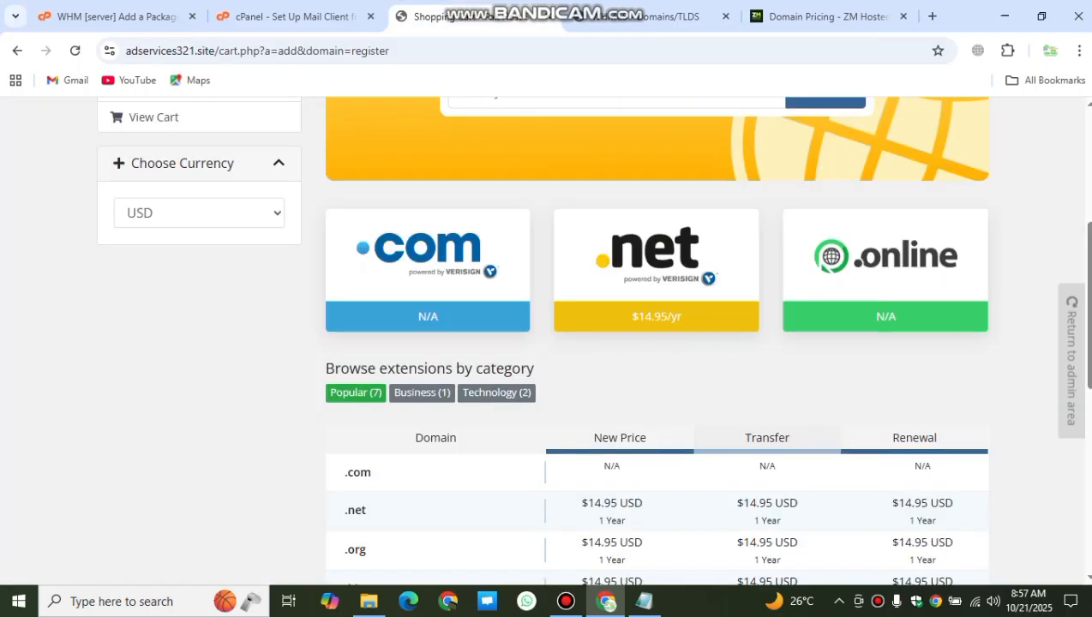
pyautogui.moveTo(314, 267); pyautogui.dragTo(769, 273)
pyautogui.click(770, 273)
pyautogui.moveTo(875, 317); pyautogui.dragTo(898, 317)
pyautogui.moveTo(440, 317); pyautogui.dragTo(429, 317)
pyautogui.moveTo(428, 253); pyautogui.dragTo(516, 262)
pyautogui.click(657, 257)
pyautogui.moveTo(885, 255); pyautogui.dragTo(901, 264)
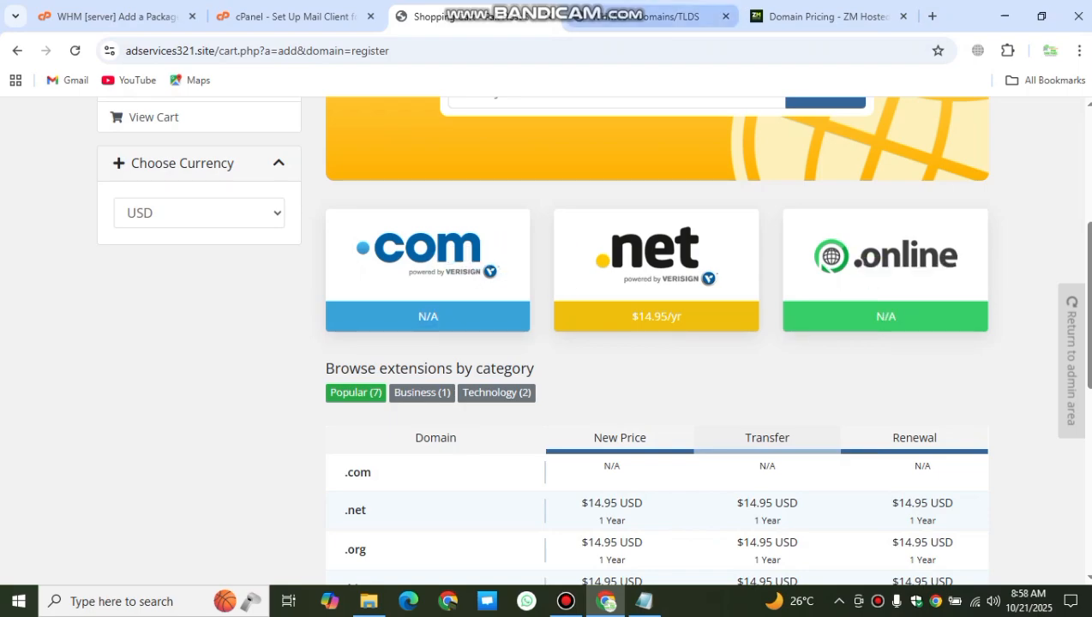
pyautogui.click(651, 16)
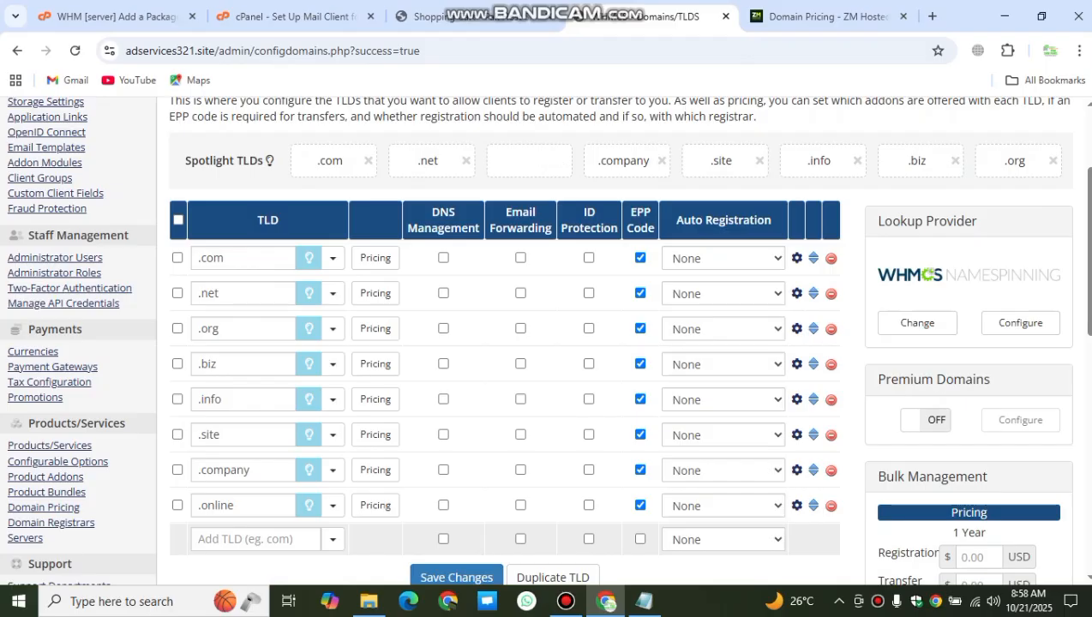
# Step: Remove every TLD from the Spotlight list and reload the storefront to confirm it's cleared
pyautogui.click(662, 160)
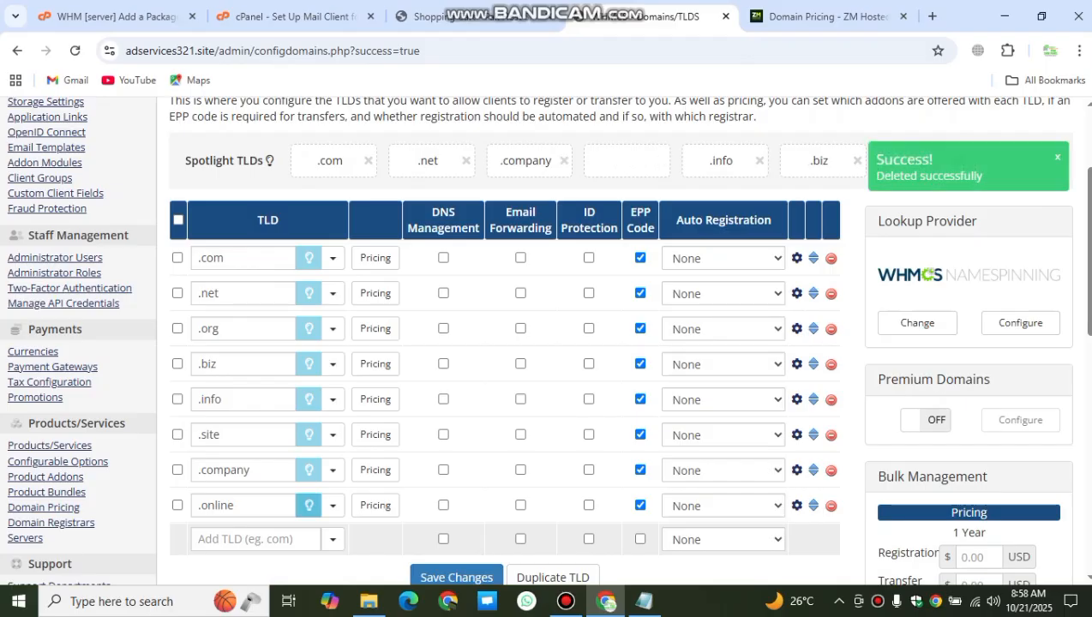
pyautogui.click(759, 160)
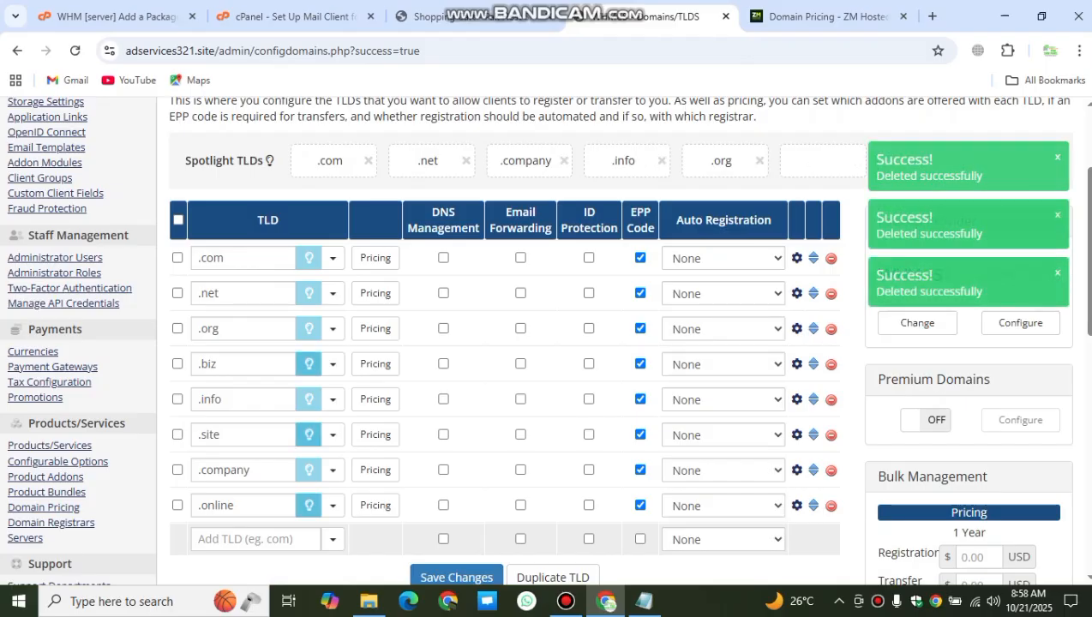
pyautogui.click(759, 160)
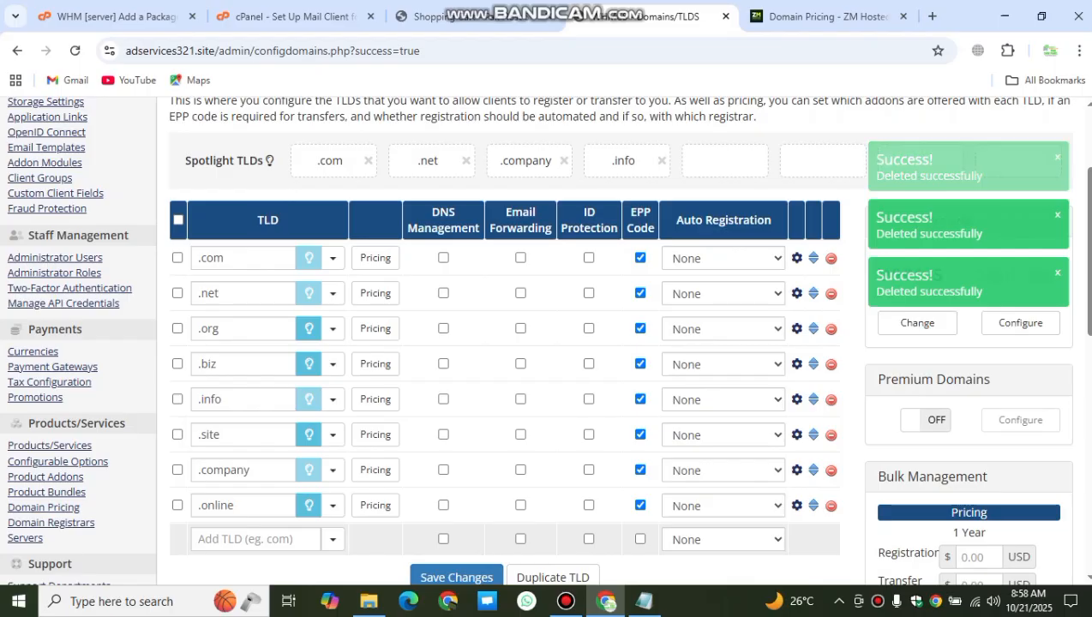
pyautogui.click(564, 161)
pyautogui.click(563, 160)
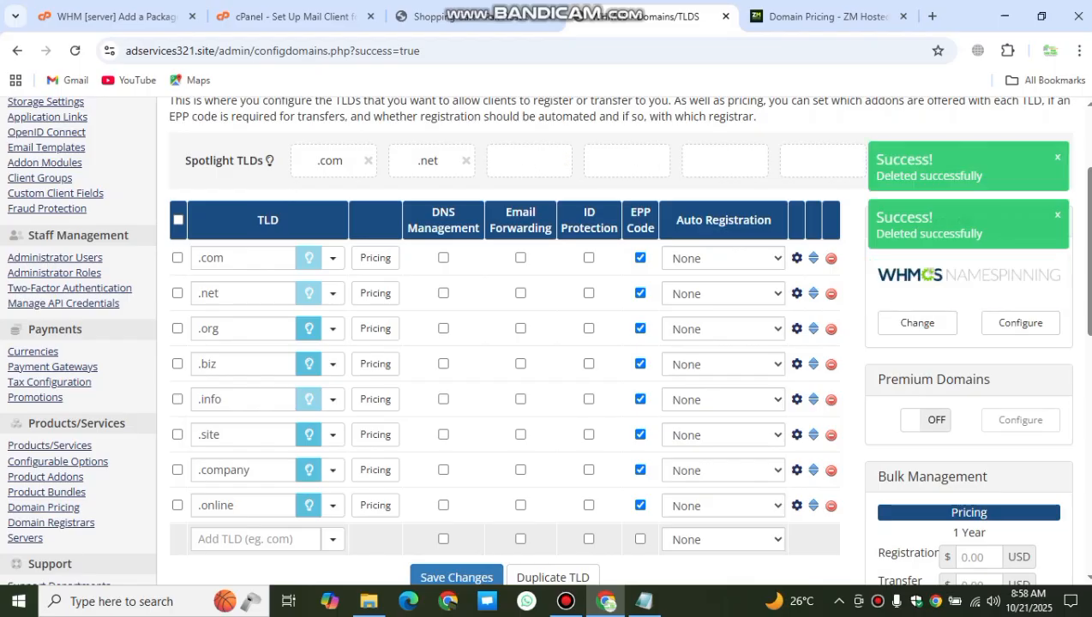
pyautogui.click(465, 161)
pyautogui.click(367, 160)
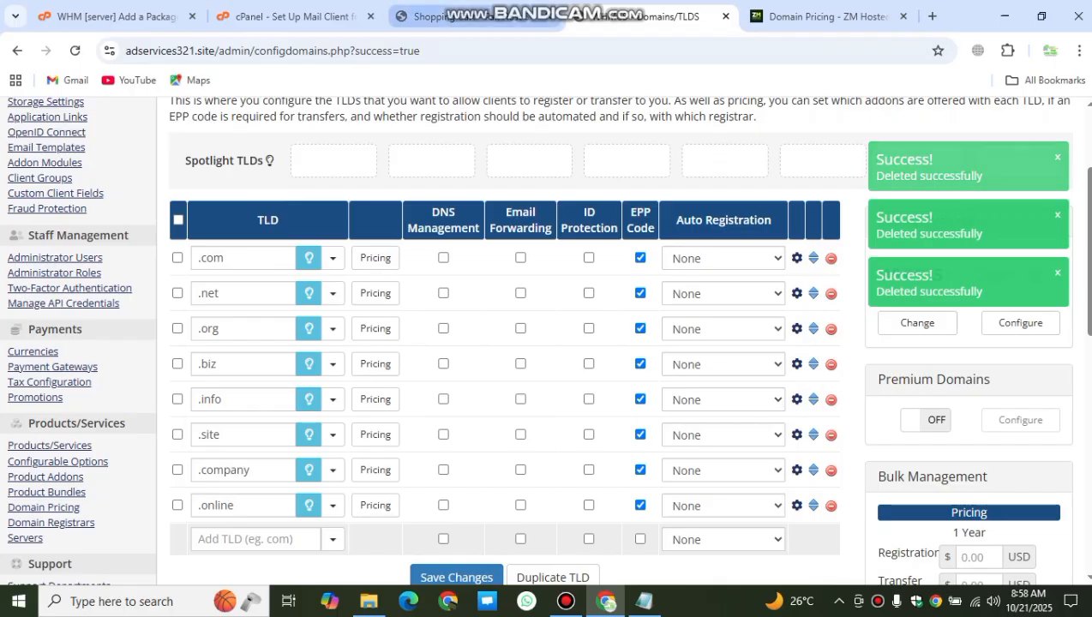
pyautogui.click(463, 16)
pyautogui.click(75, 51)
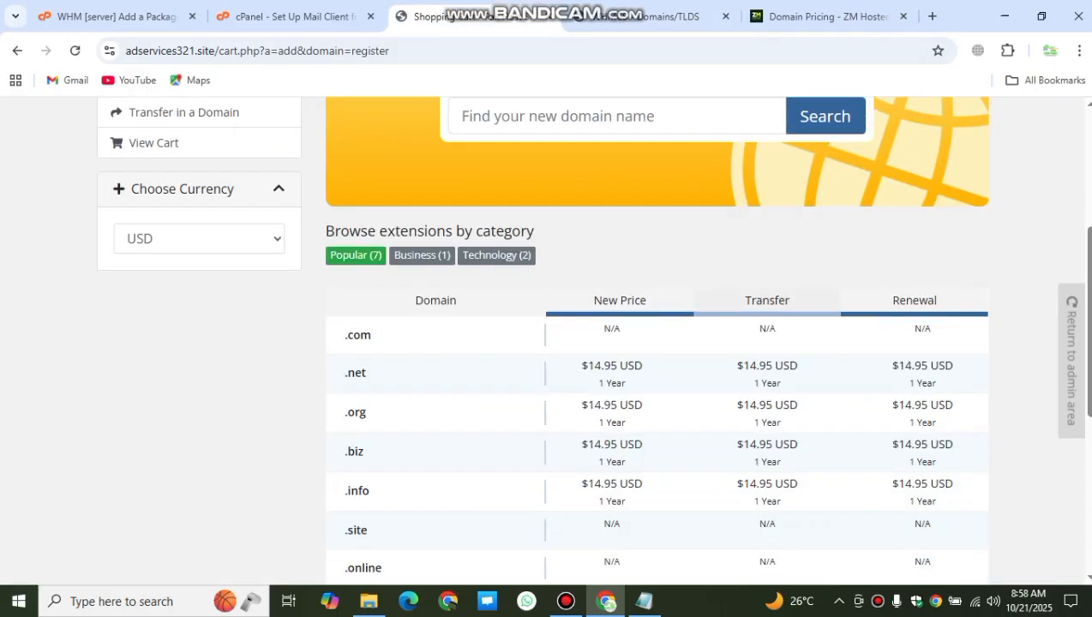
pyautogui.click(639, 17)
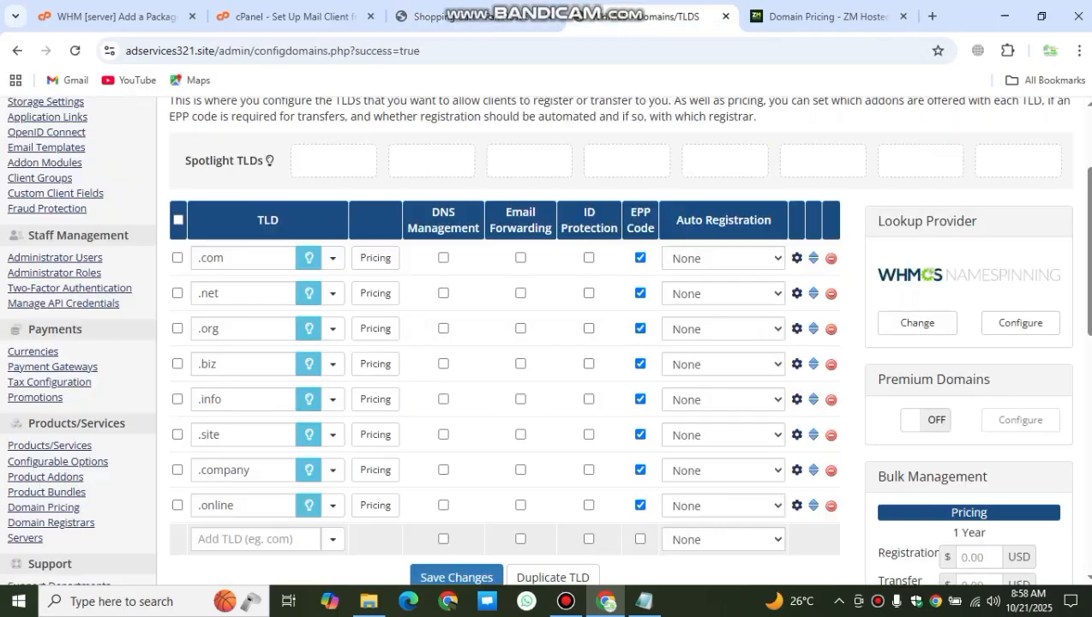
# Step: Spotlight .com, .net, .org, .biz, .info, .site, .company and .online in that order and save
pyautogui.click(309, 258)
pyautogui.click(309, 293)
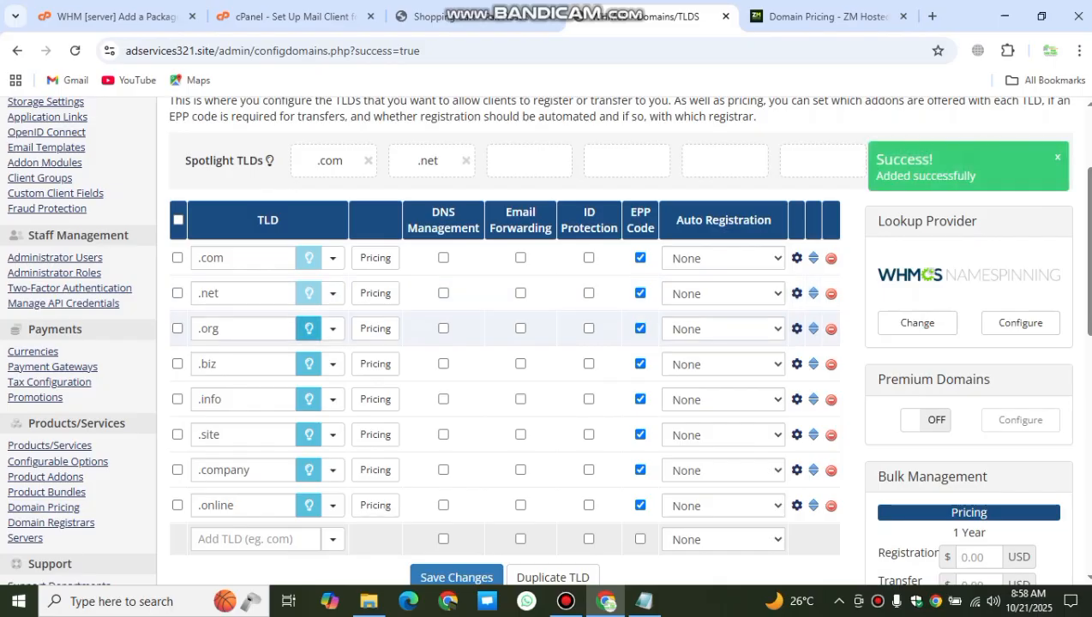
pyautogui.click(308, 328)
pyautogui.click(309, 364)
pyautogui.click(309, 399)
pyautogui.click(309, 435)
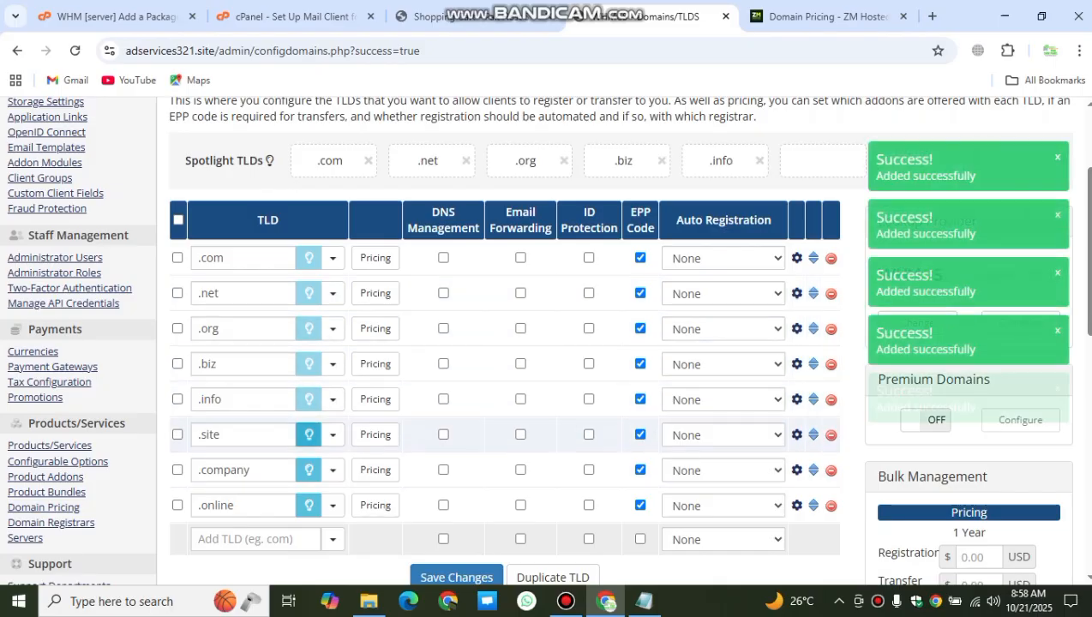
pyautogui.click(308, 470)
pyautogui.click(309, 505)
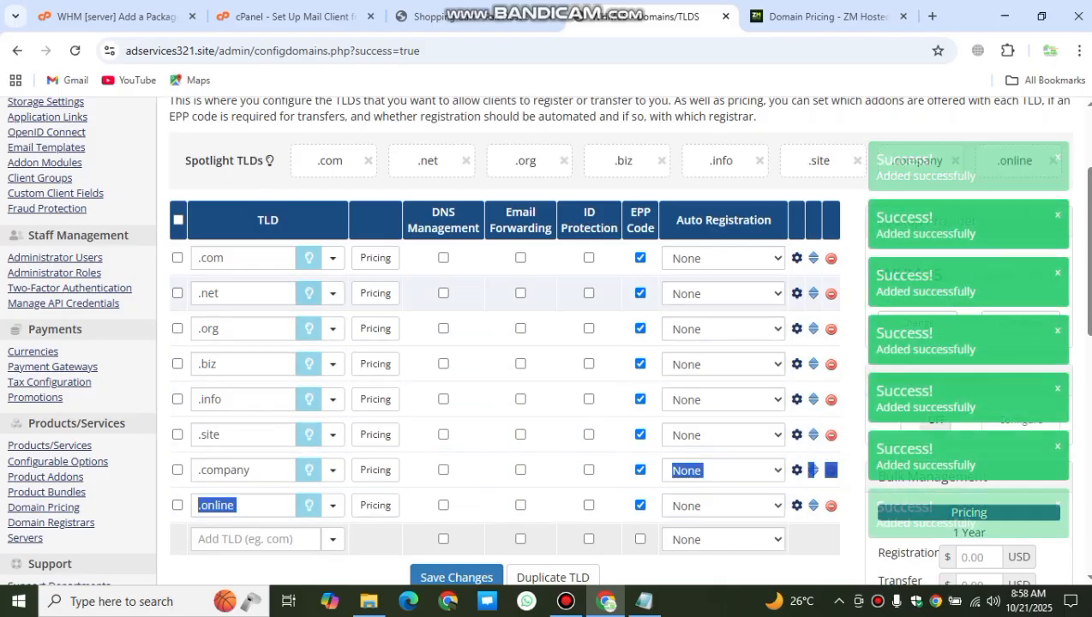
pyautogui.click(456, 577)
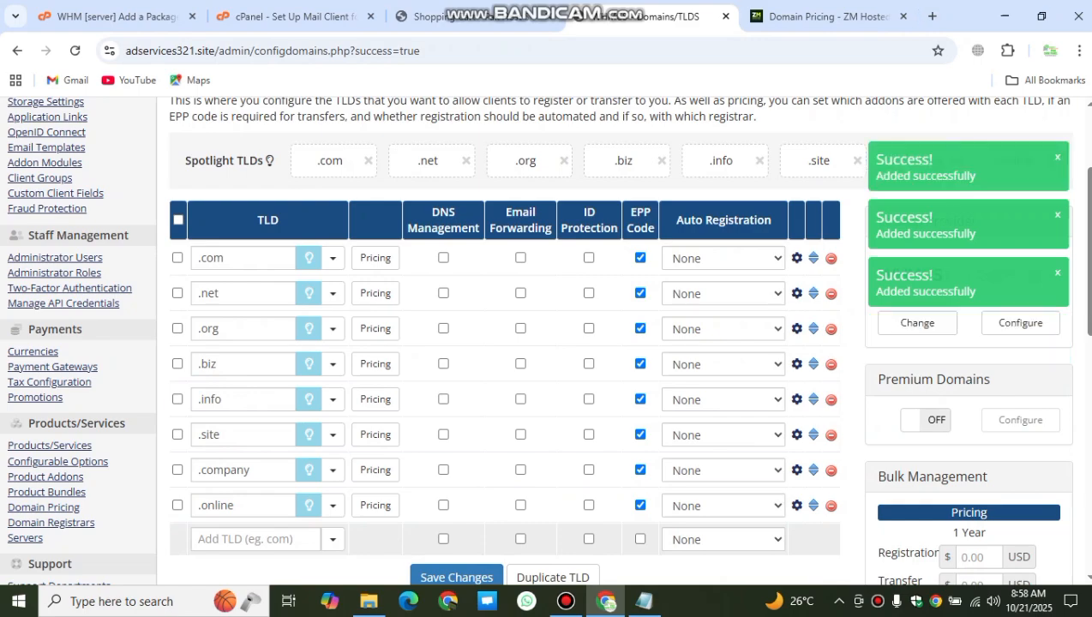
# Step: Reload the storefront domain page to check the new spotlight order
pyautogui.click(825, 16)
pyautogui.click(437, 16)
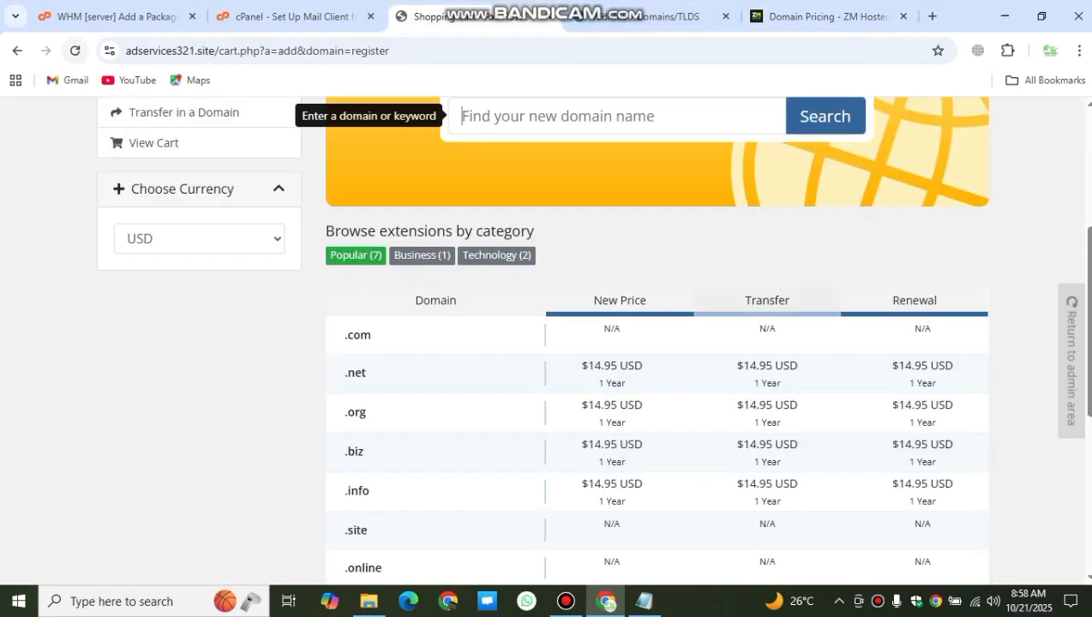
pyautogui.click(75, 51)
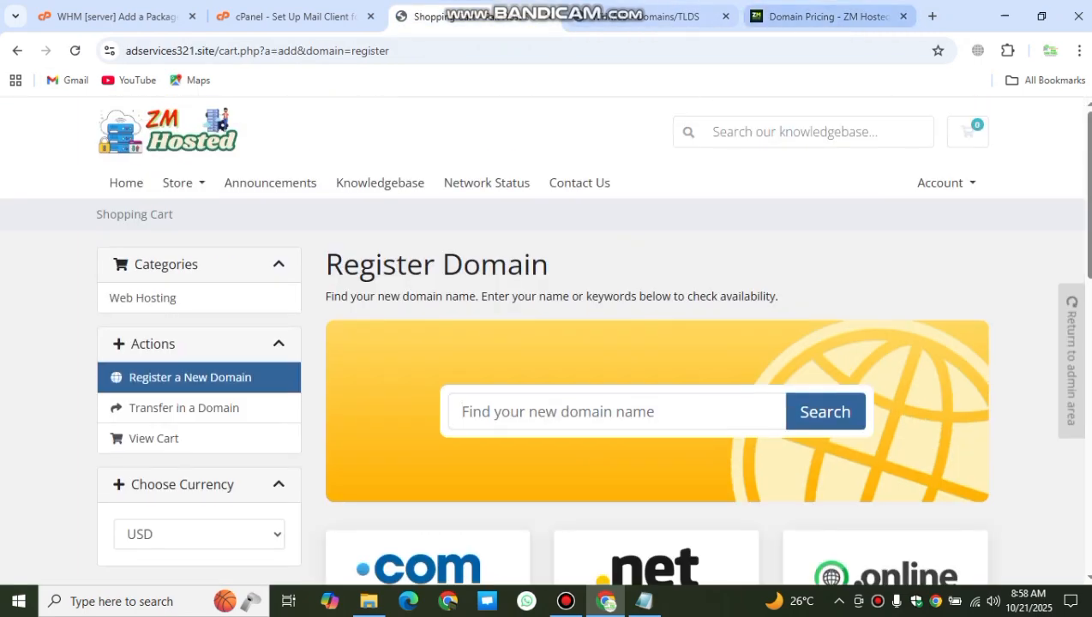
pyautogui.click(656, 16)
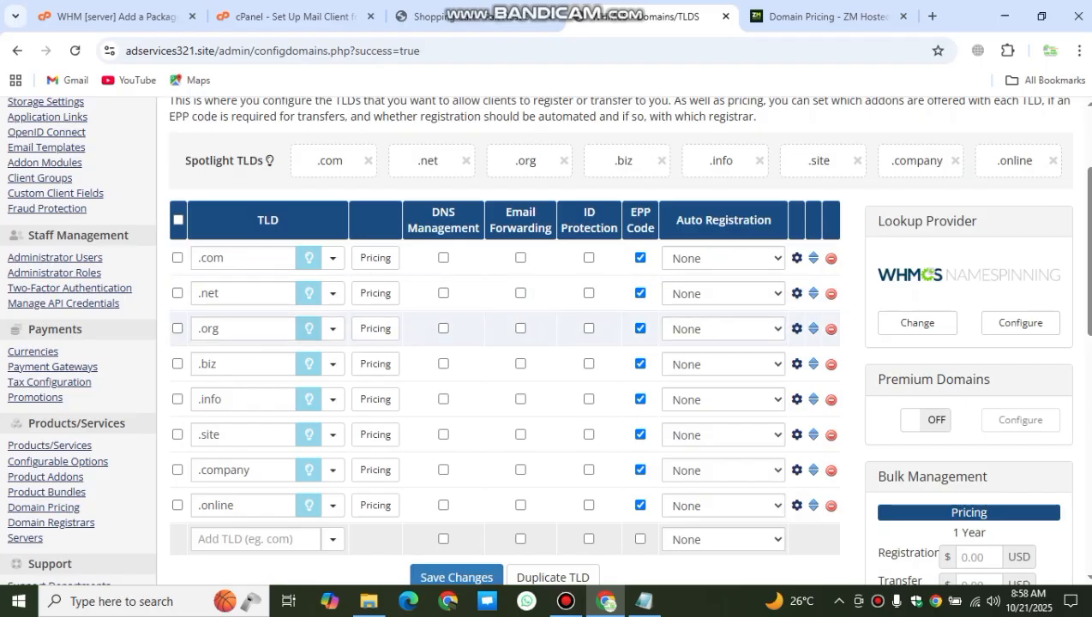
pyautogui.scroll(3, 652, 329)
# Step: Go to System Settings > Servers and refresh the default cPanel server's usage stats
pyautogui.moveTo(995, 115)
pyautogui.click(879, 176)
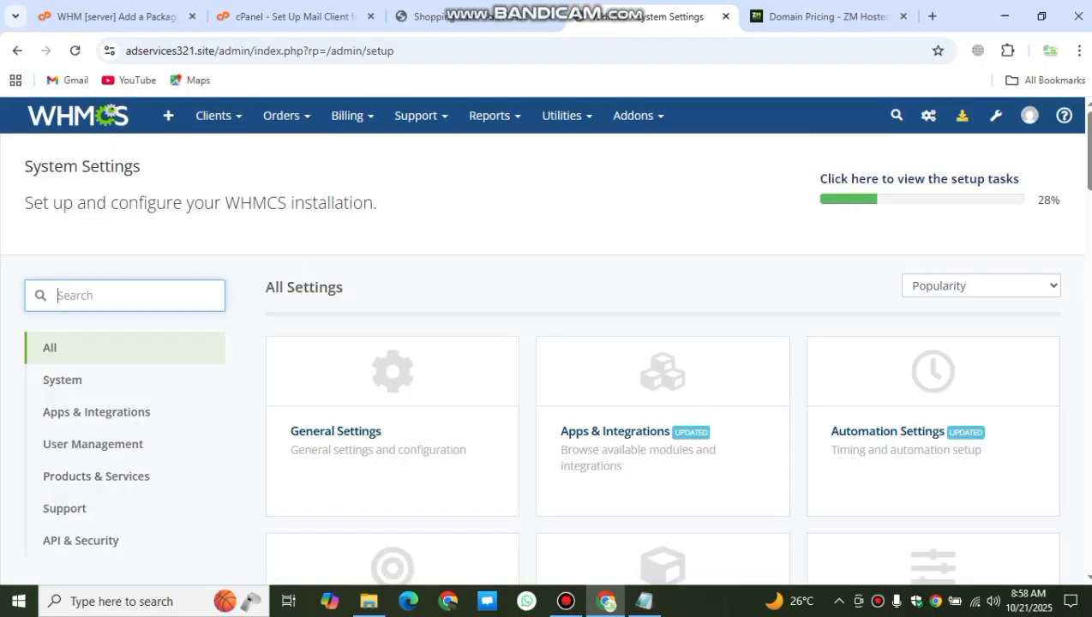
pyautogui.scroll(-4, 662, 343)
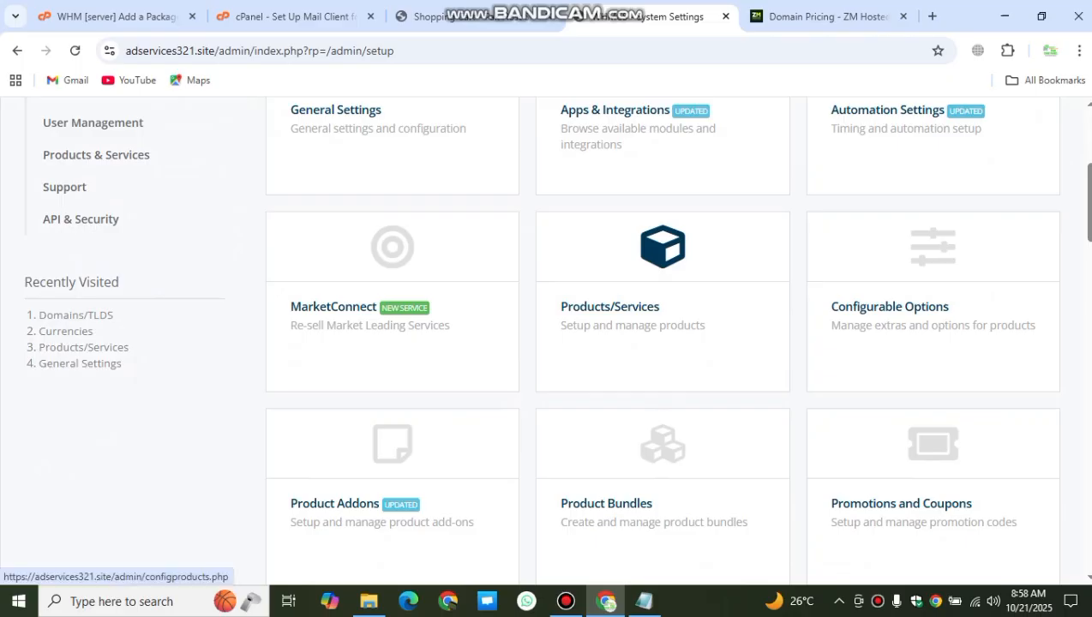
pyautogui.scroll(-4, 662, 343)
pyautogui.scroll(-1, 663, 343)
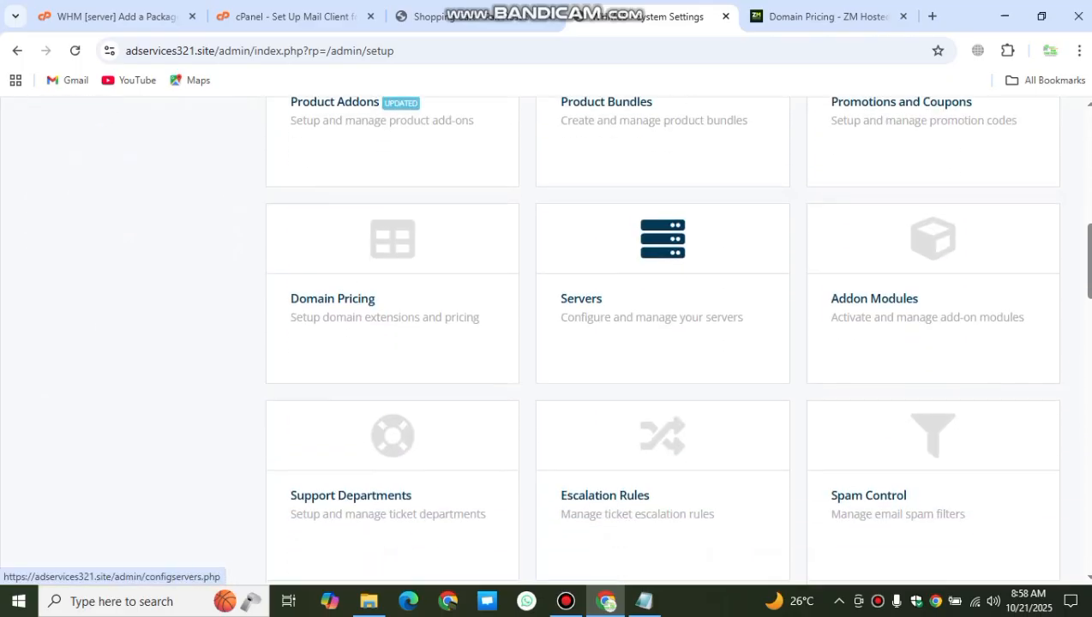
pyautogui.click(663, 300)
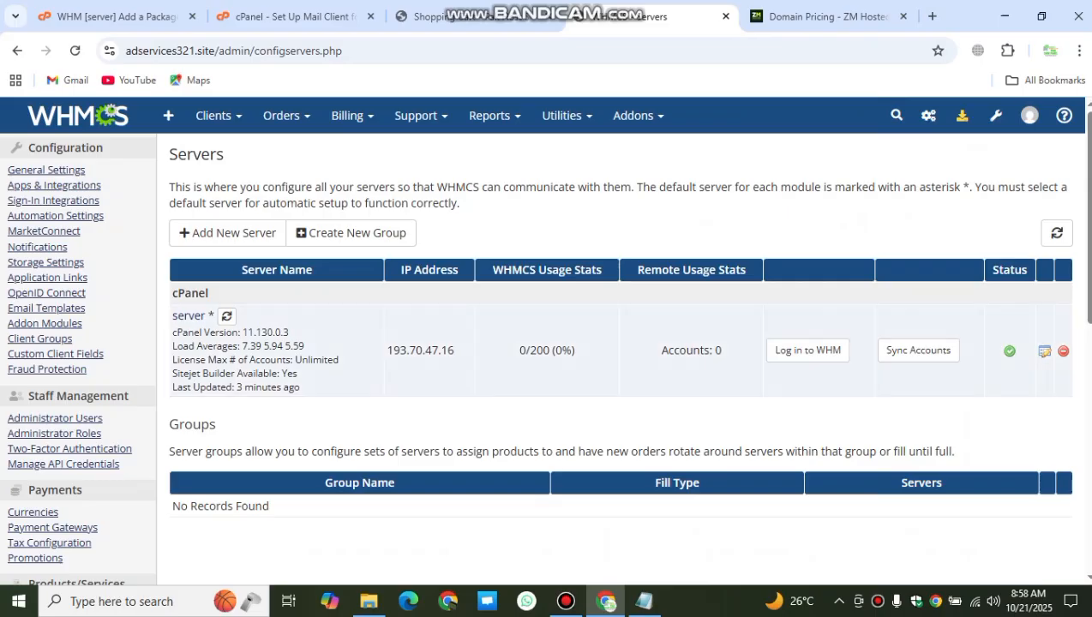
pyautogui.click(228, 316)
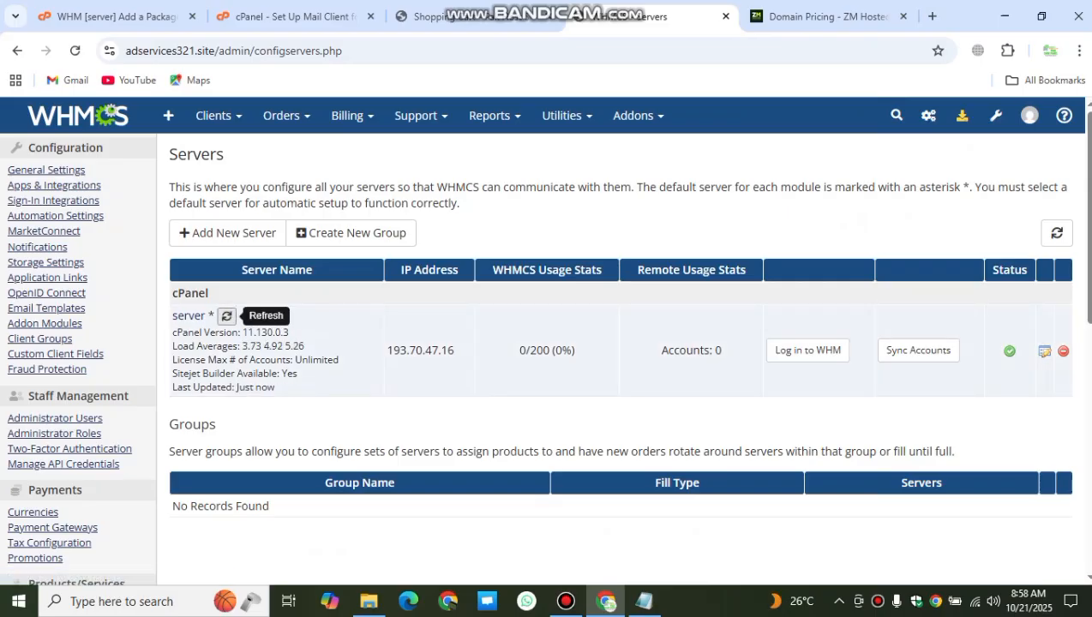
pyautogui.moveTo(306, 345); pyautogui.dragTo(441, 350)
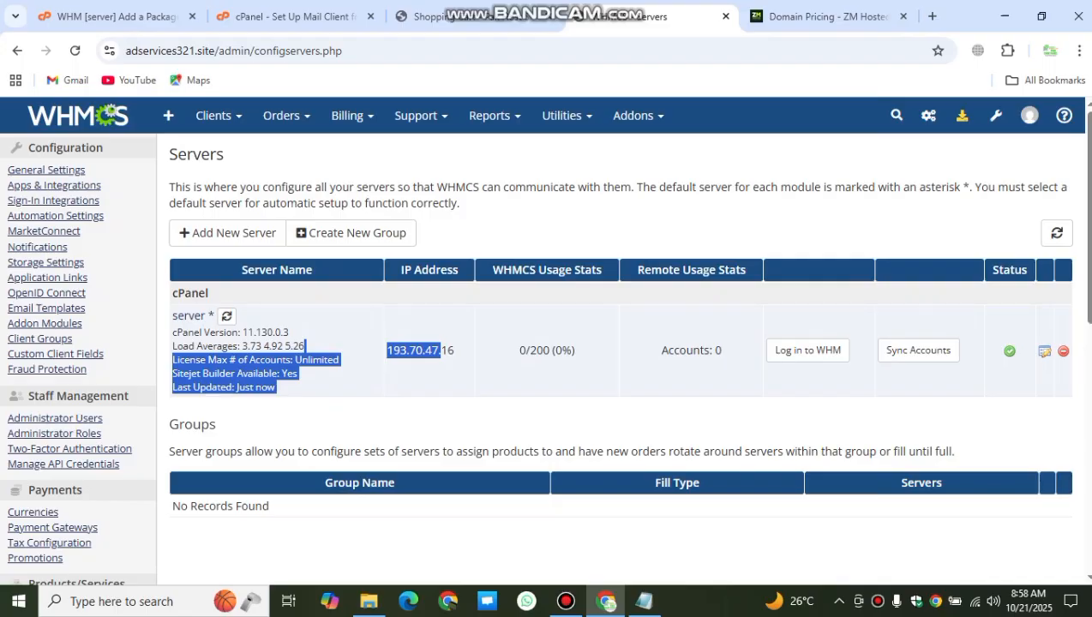
pyautogui.click(807, 350)
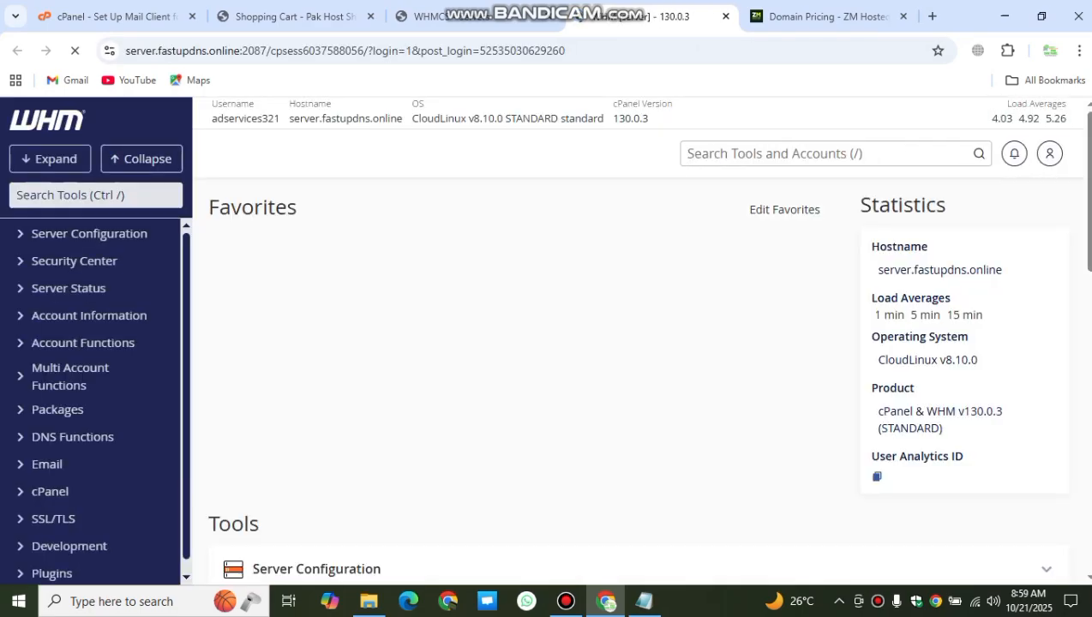
pyautogui.scroll(-3, 638, 386)
pyautogui.scroll(3, 638, 386)
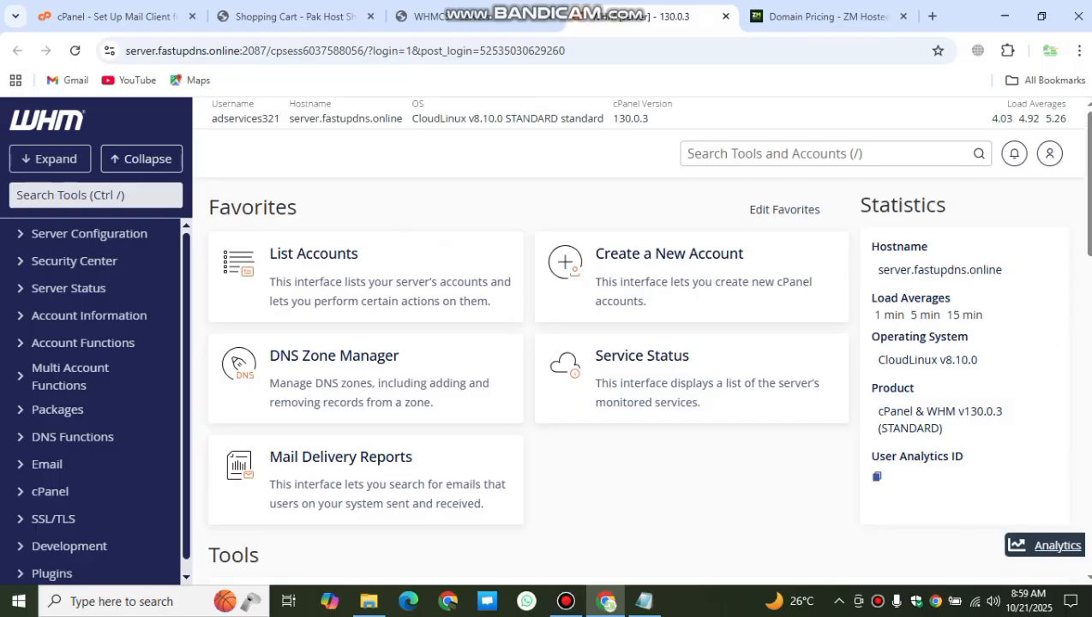
pyautogui.click(725, 16)
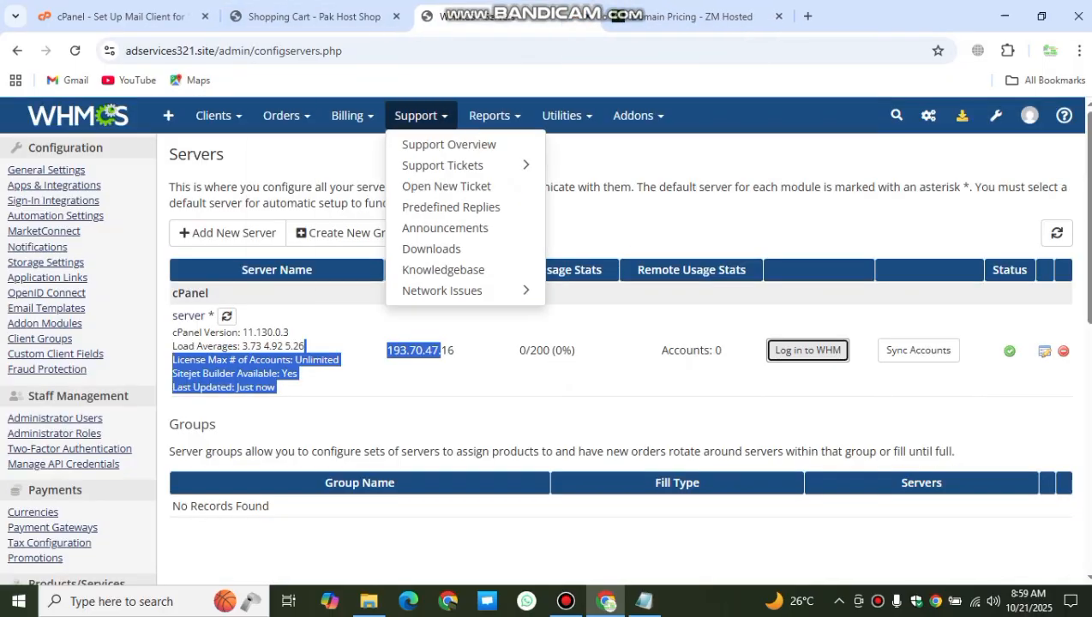
# Step: Open the Payment Gateways settings from System Settings
pyautogui.click(929, 114)
pyautogui.click(872, 155)
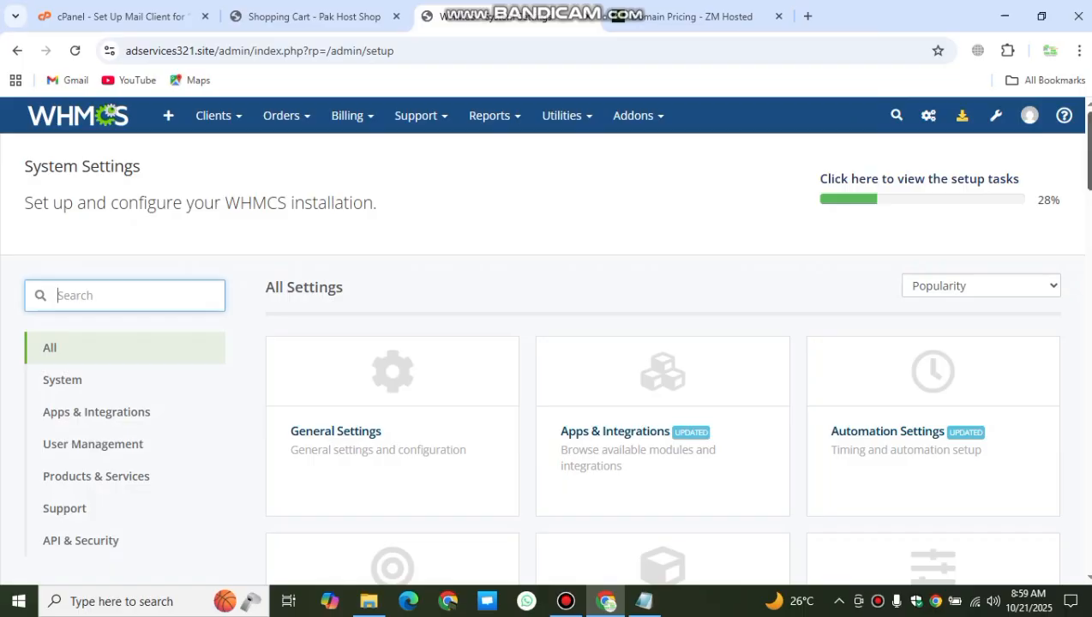
pyautogui.scroll(-10, 549, 343)
pyautogui.scroll(-6, 556, 338)
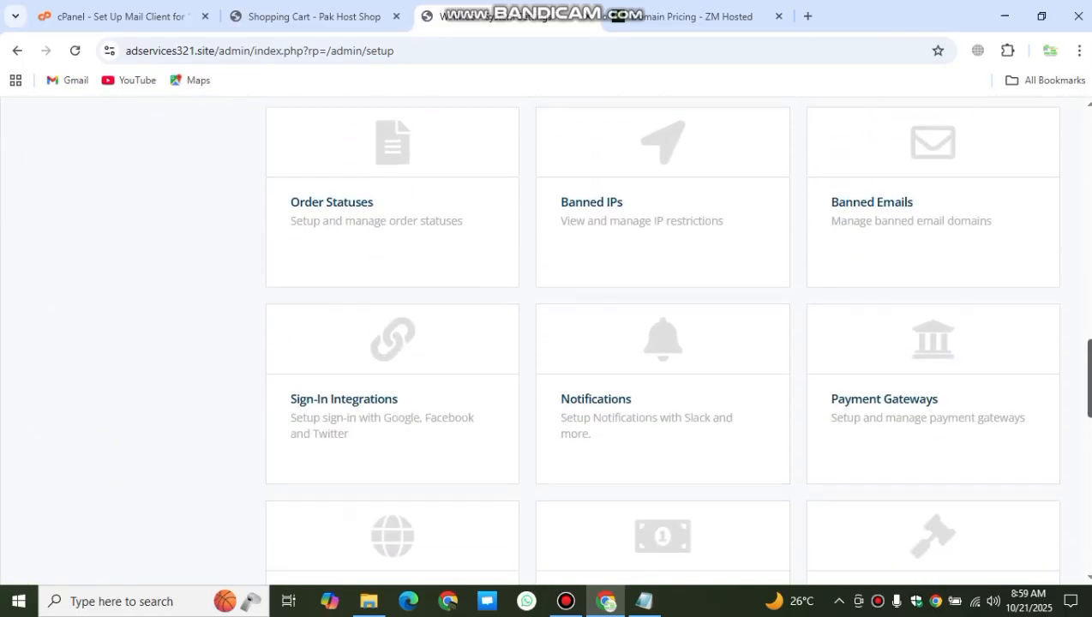
pyautogui.scroll(1, 556, 338)
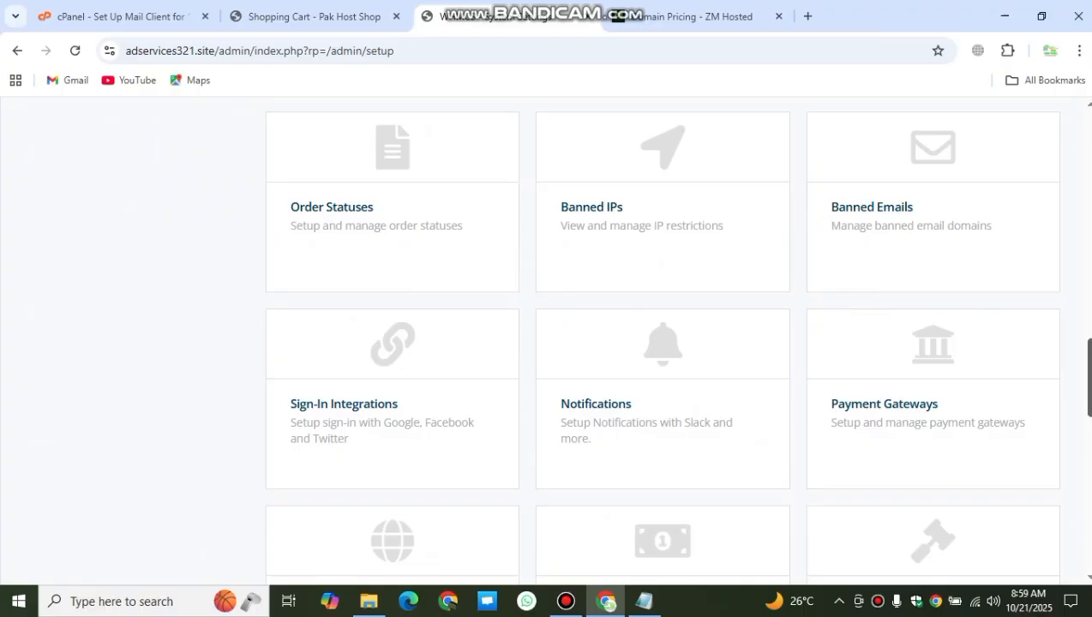
pyautogui.click(932, 398)
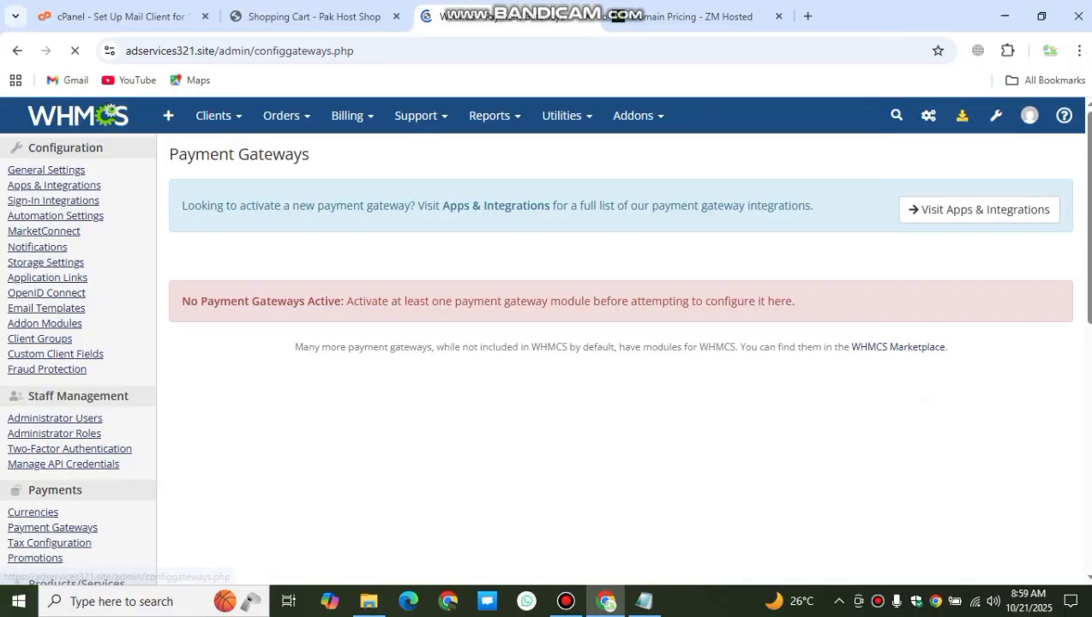
# Step: Search Apps & Integrations for 'bank' and open the Bank Transfer gateway's details
pyautogui.click(979, 209)
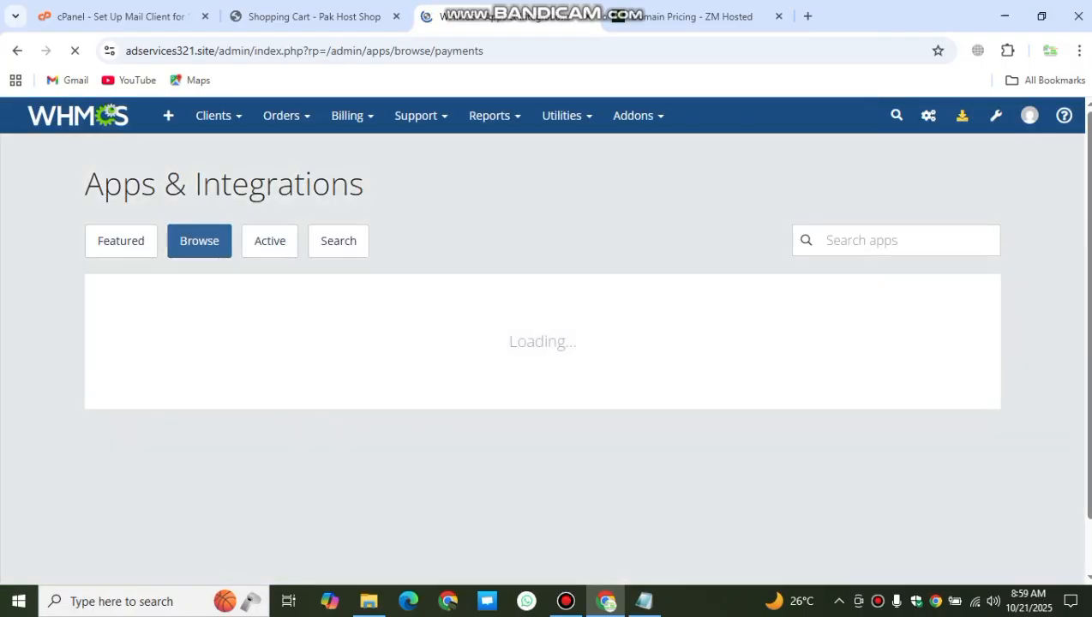
pyautogui.click(907, 241)
pyautogui.click(921, 282)
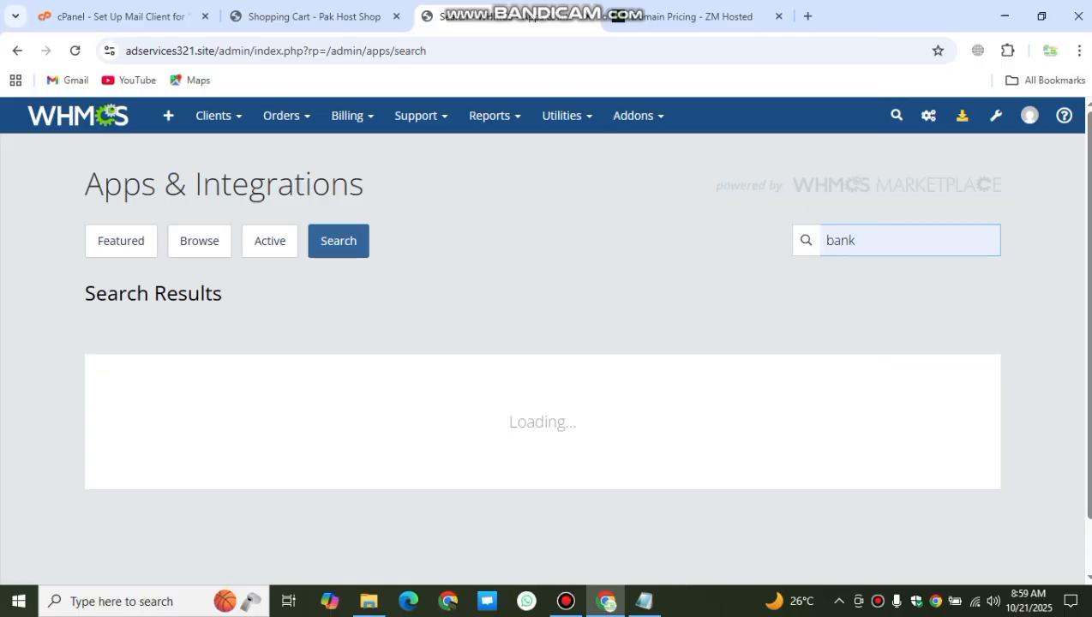
pyautogui.tripleClick(543, 422)
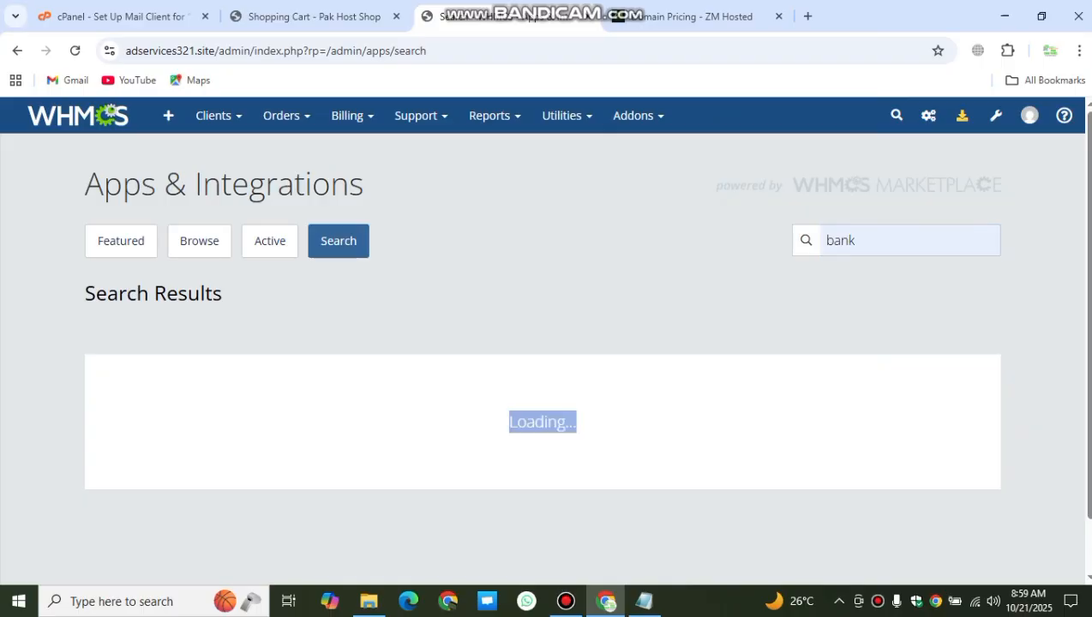
pyautogui.click(867, 241)
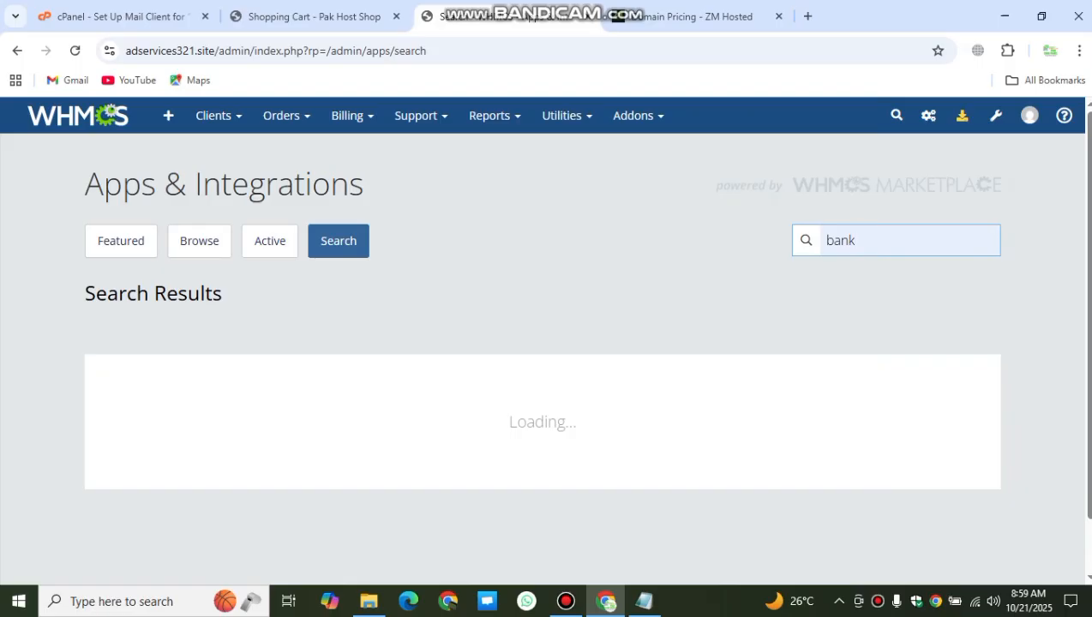
pyautogui.press('Return')
pyautogui.click(624, 11)
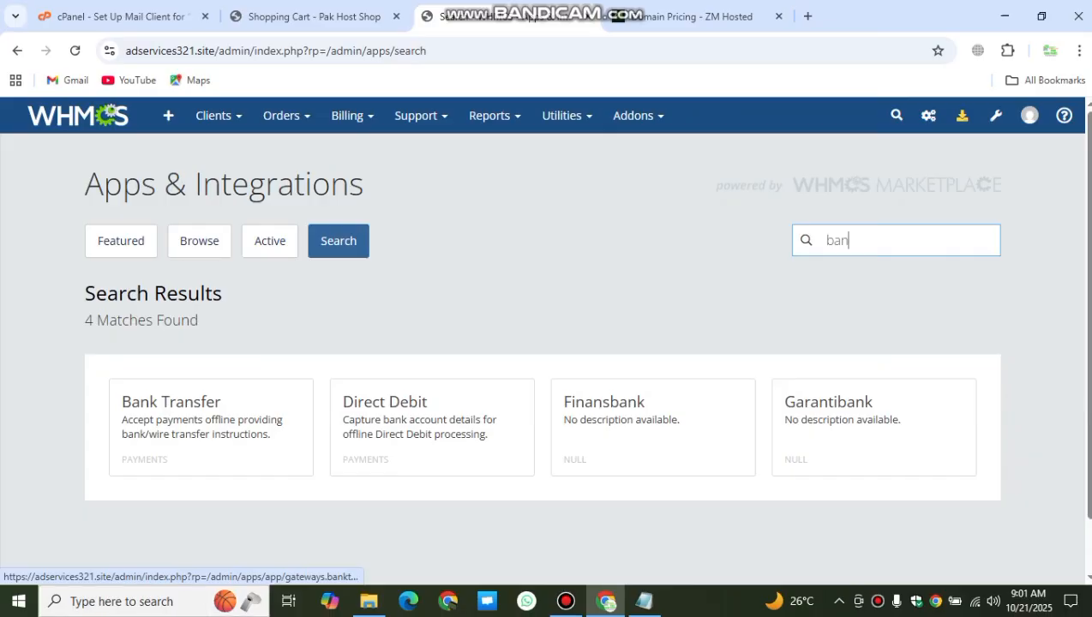
pyautogui.click(210, 426)
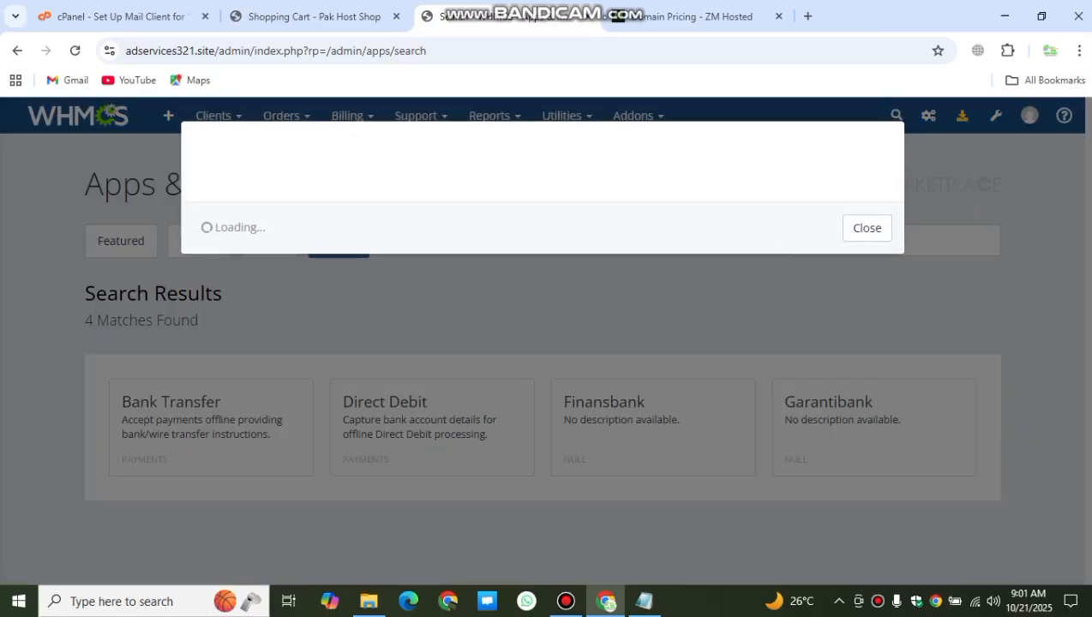
# Step: Activate Bank Transfer with instructions naming jazzcash/easypaisa/upaisa, payee and account number, Sort Code removed
pyautogui.click(764, 367)
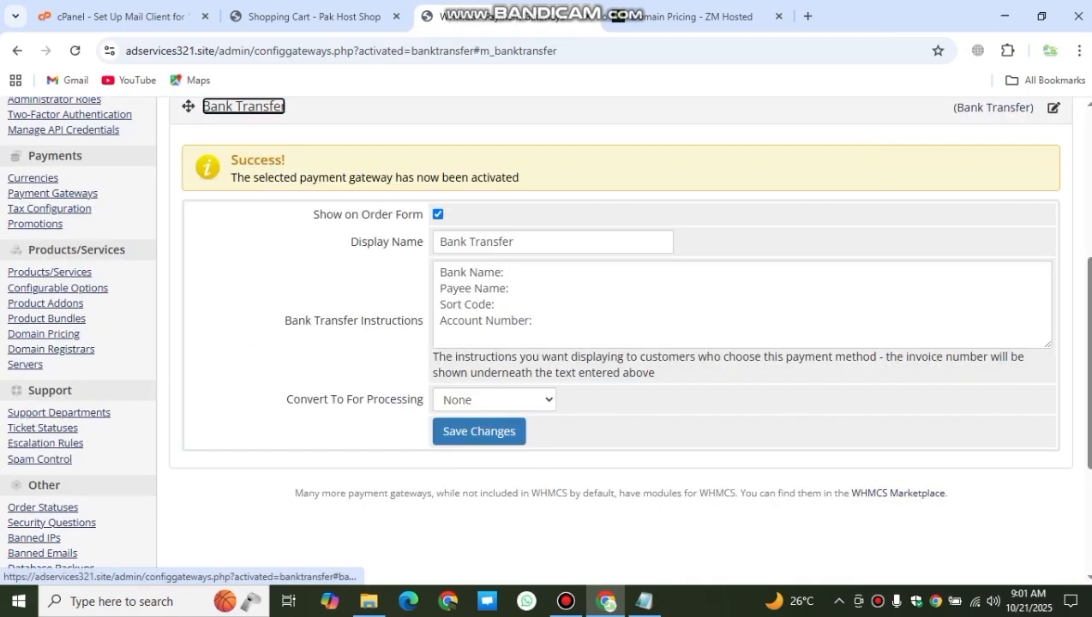
pyautogui.click(506, 272)
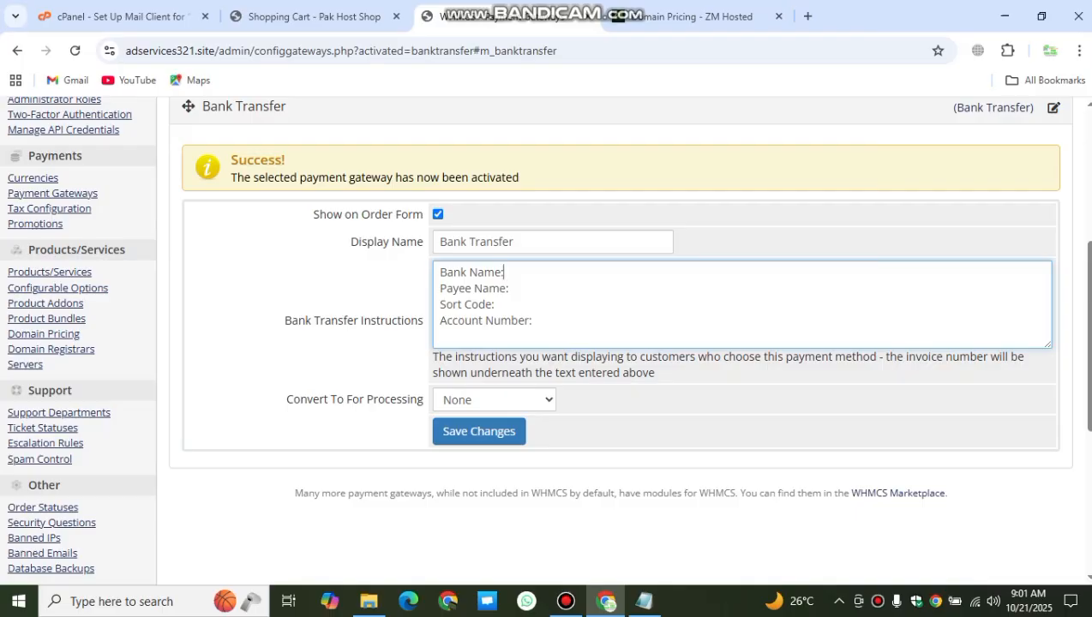
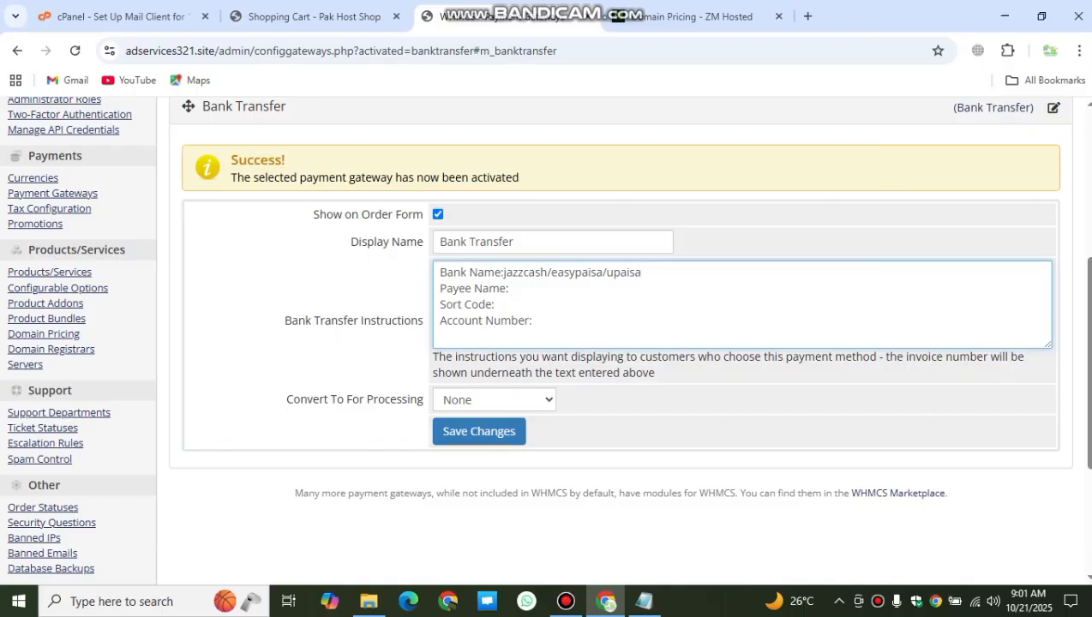
pyautogui.press('BackSpace')
pyautogui.press('Down')
pyautogui.hotkey('shift', 'Left')
pyautogui.hotkey('shift', 'Left')
pyautogui.hotkey('shift', 'Left')
pyautogui.hotkey('shift', 'Left')
pyautogui.hotkey('shift', 'Left')
pyautogui.hotkey('shift', 'Left')
pyautogui.hotkey('shift', 'Left')
pyautogui.hotkey('shift', 'Left')
pyautogui.hotkey('shift', 'Left')
pyautogui.hotkey('shift', 'Left')
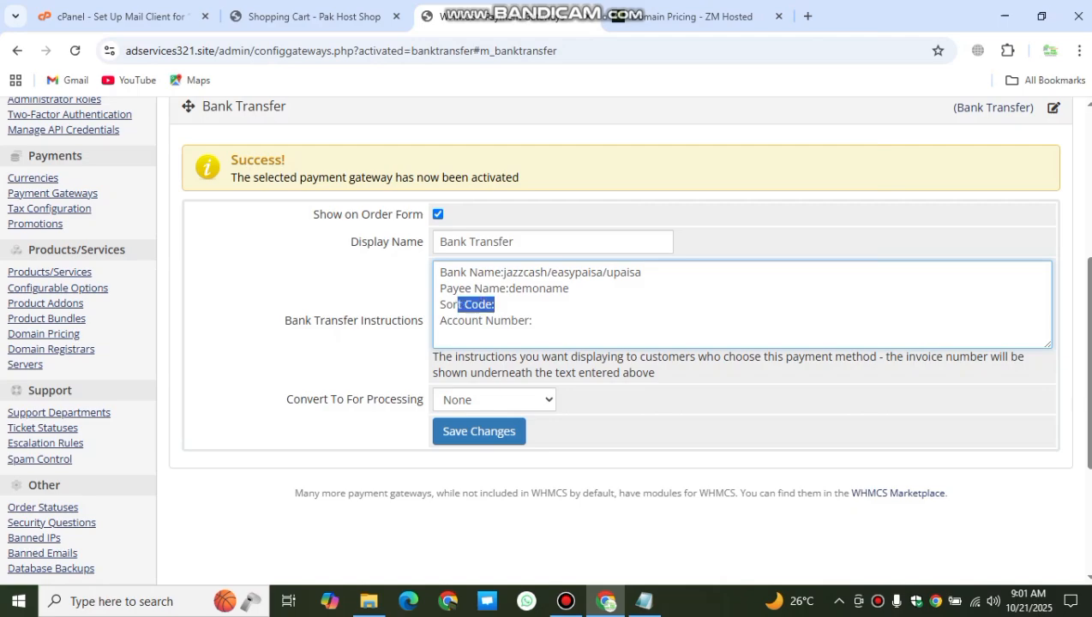
pyautogui.press('BackSpace')
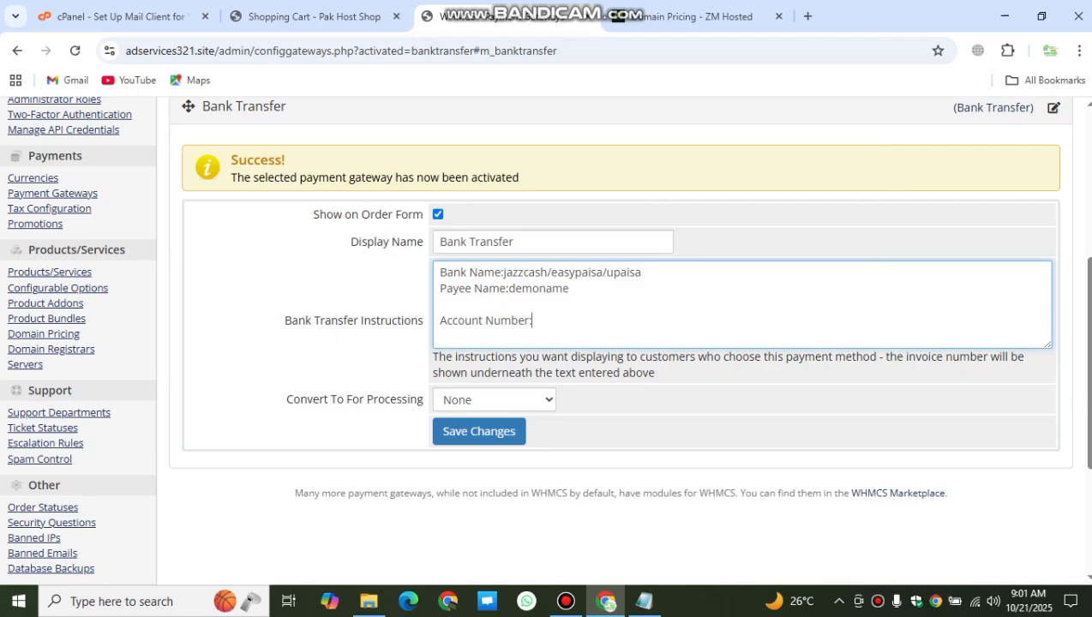
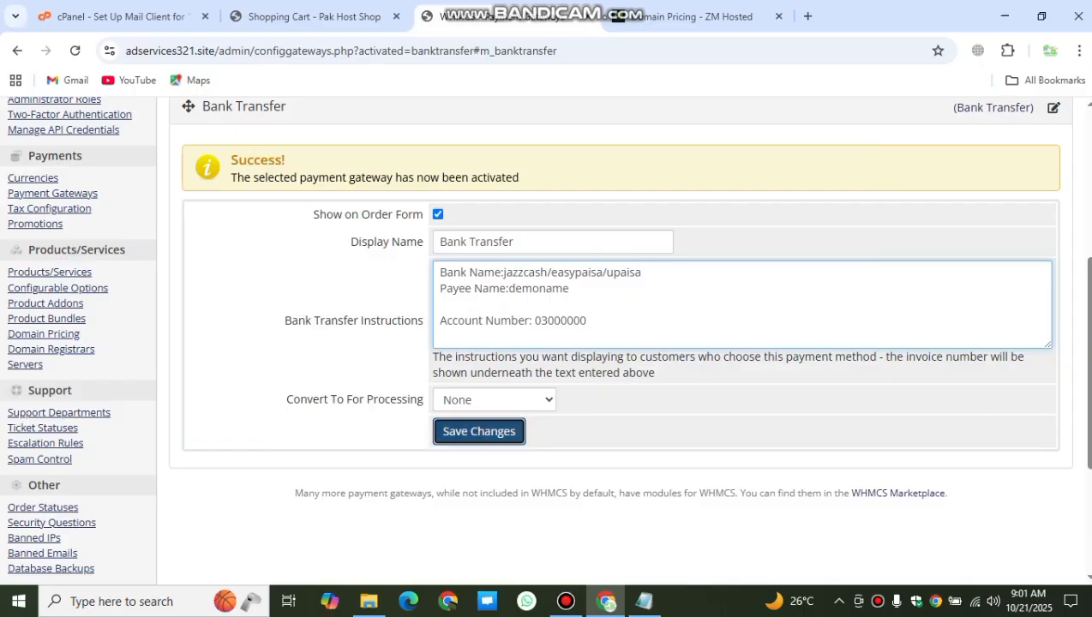
pyautogui.click(479, 431)
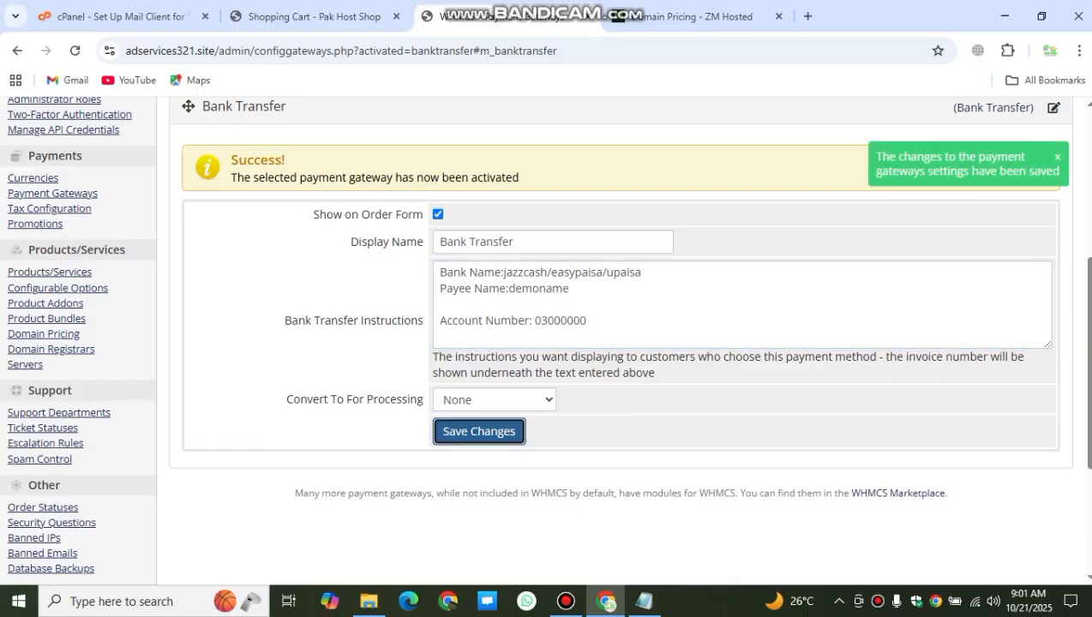
# Step: Review the Bank Transfer gateway details, then return to the System Settings overview
pyautogui.scroll(2, 621, 340)
pyautogui.click(993, 269)
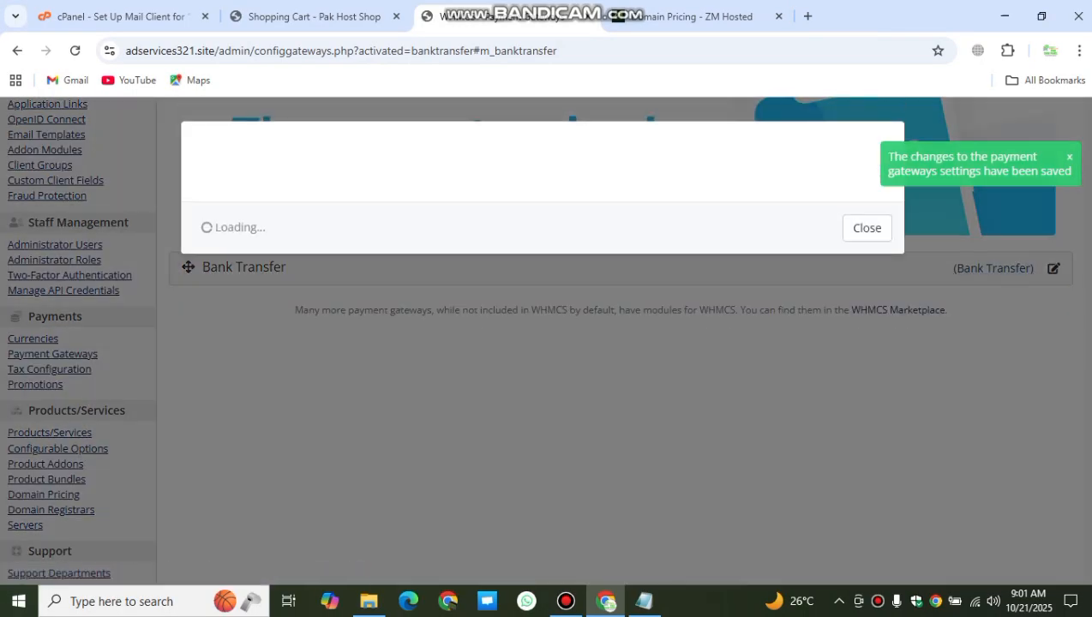
pyautogui.click(866, 463)
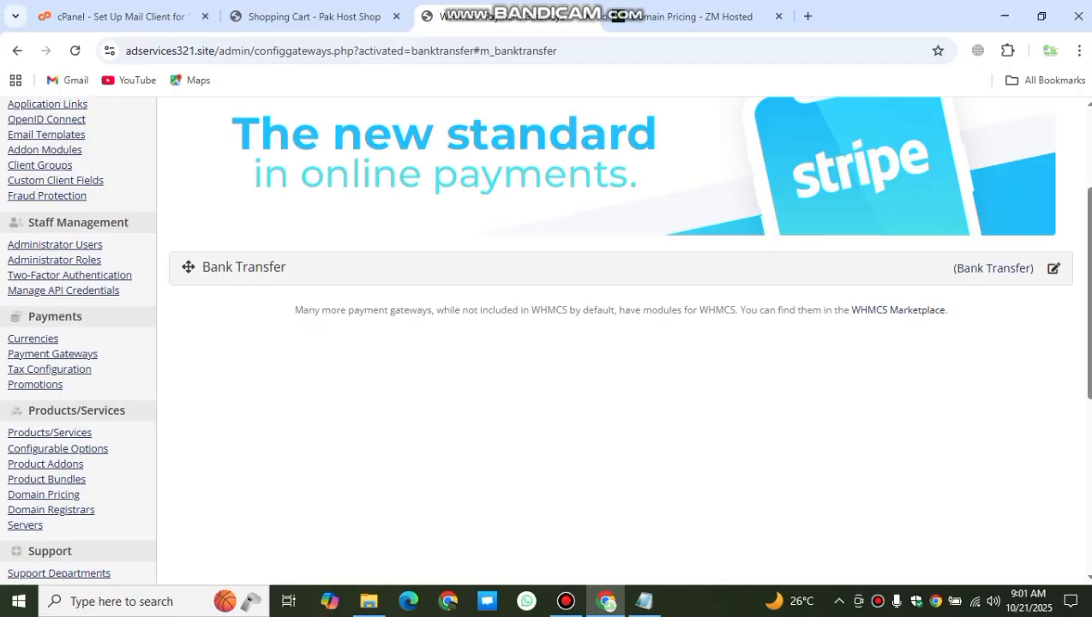
pyautogui.scroll(2, 621, 340)
pyautogui.moveTo(996, 116)
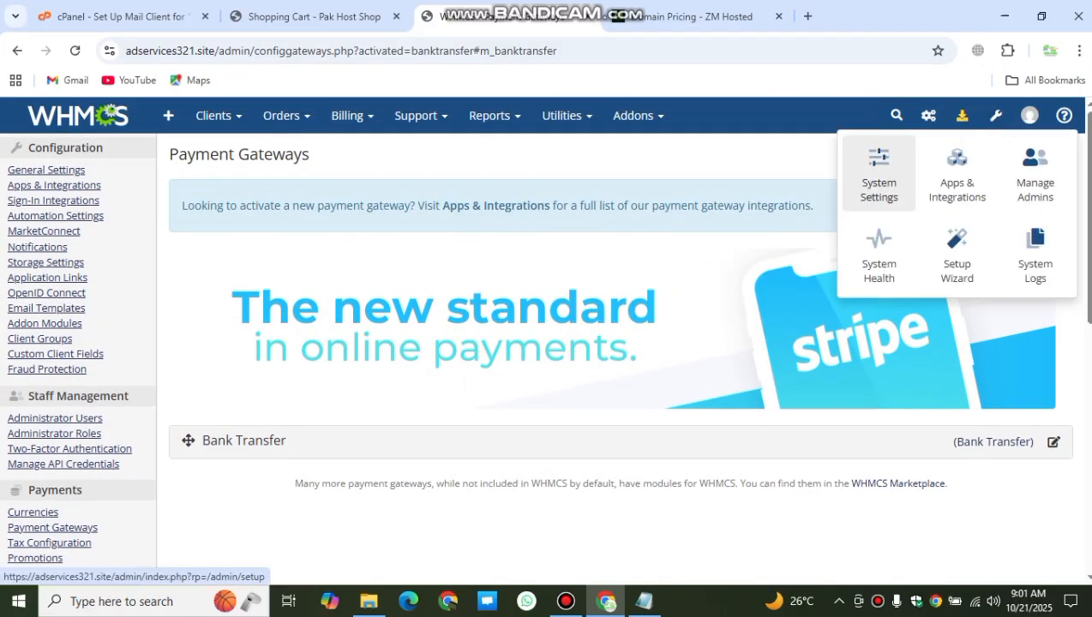
pyautogui.click(878, 176)
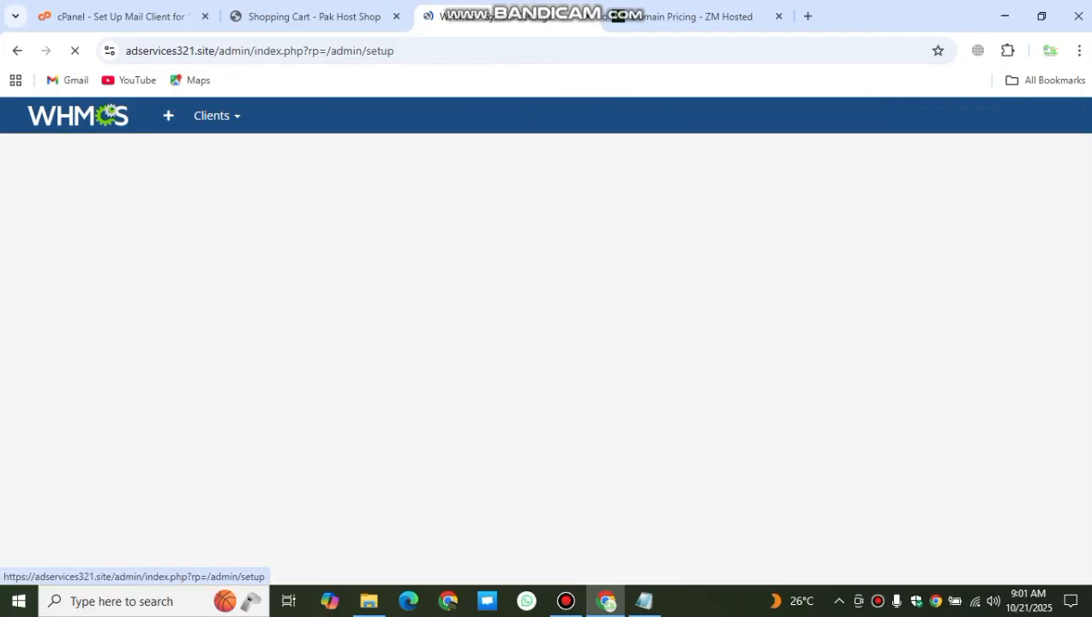
pyautogui.scroll(-5, 545, 343)
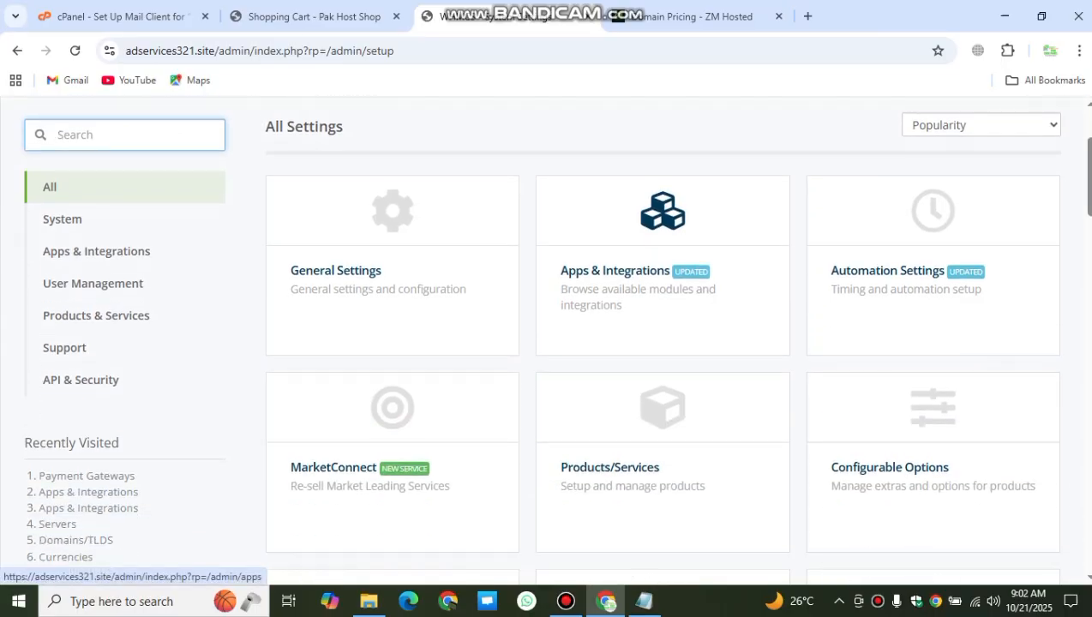
pyautogui.scroll(-5, 663, 360)
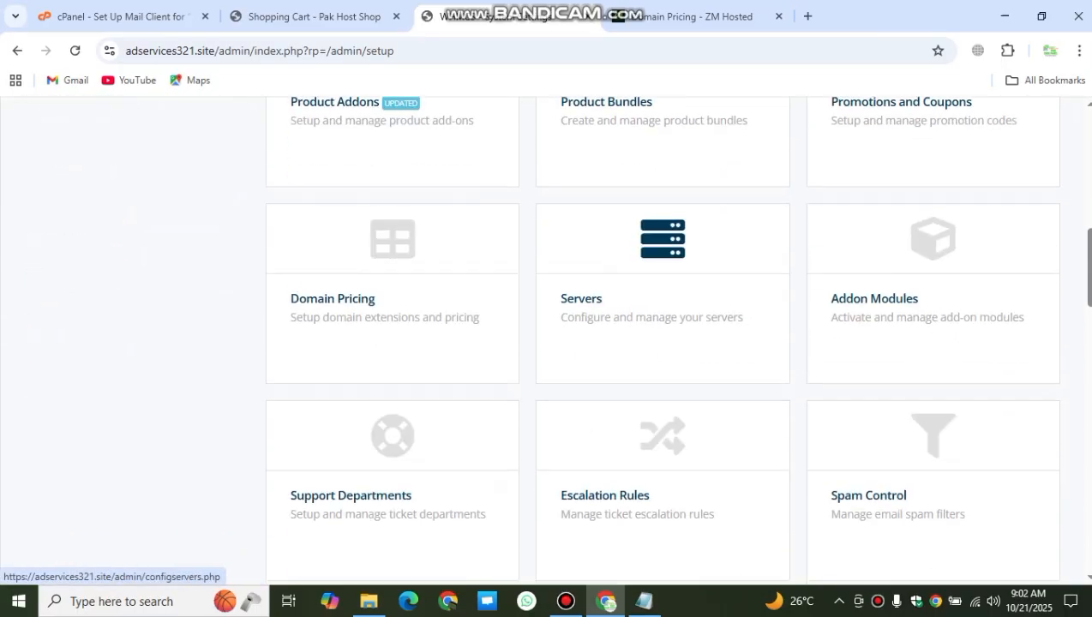
pyautogui.scroll(-4, 662, 360)
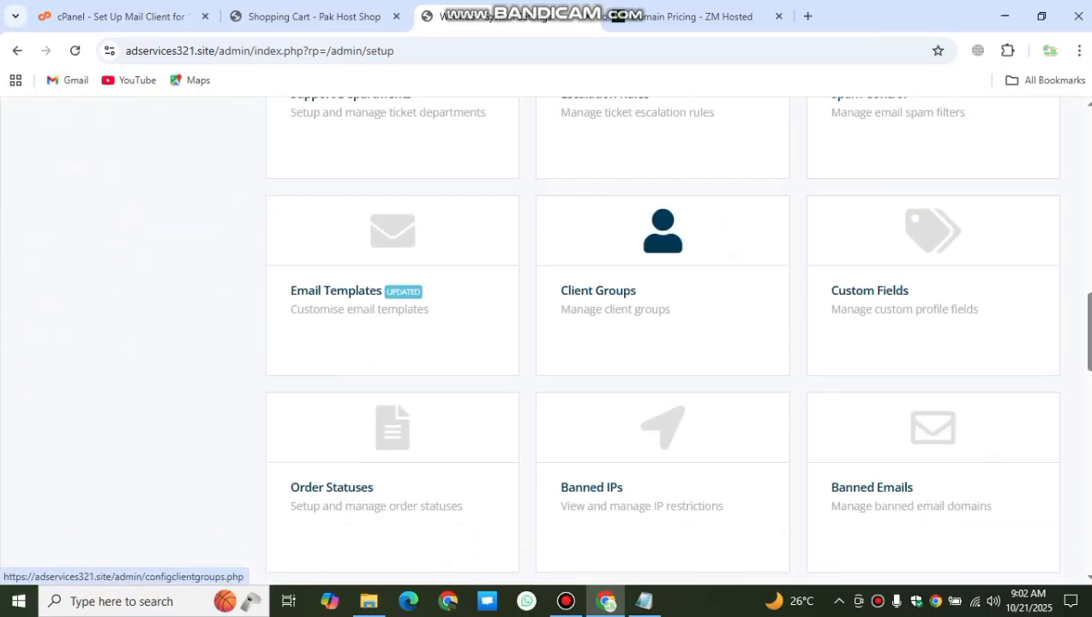
pyautogui.scroll(-2, 663, 360)
pyautogui.scroll(-3, 662, 266)
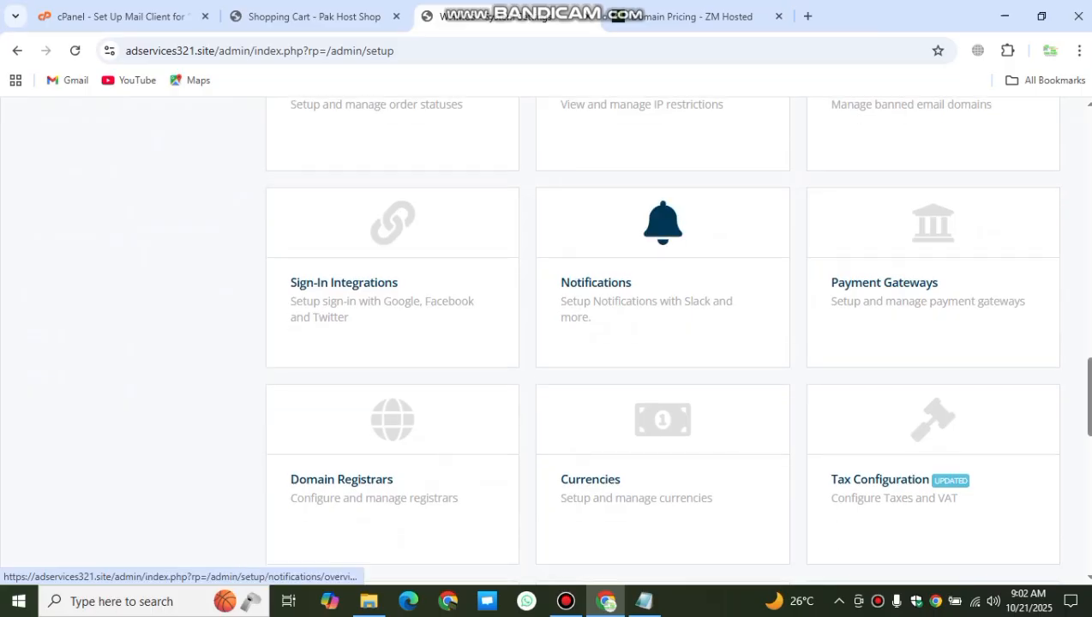
pyautogui.scroll(-2, 392, 171)
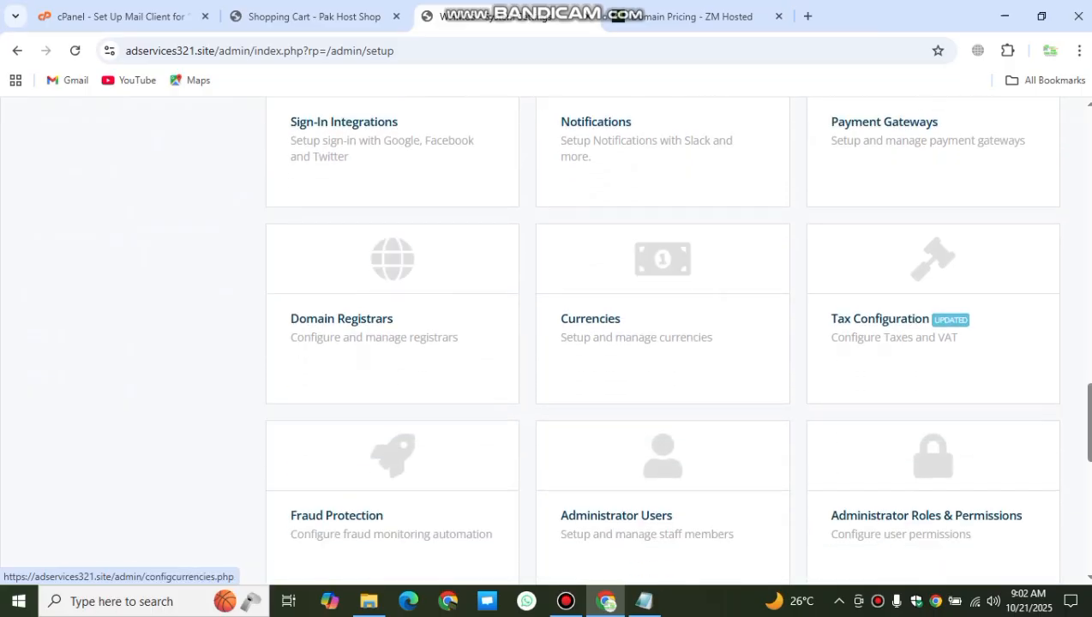
pyautogui.scroll(-2, 663, 343)
pyautogui.scroll(3, 663, 343)
pyautogui.scroll(-4, 663, 343)
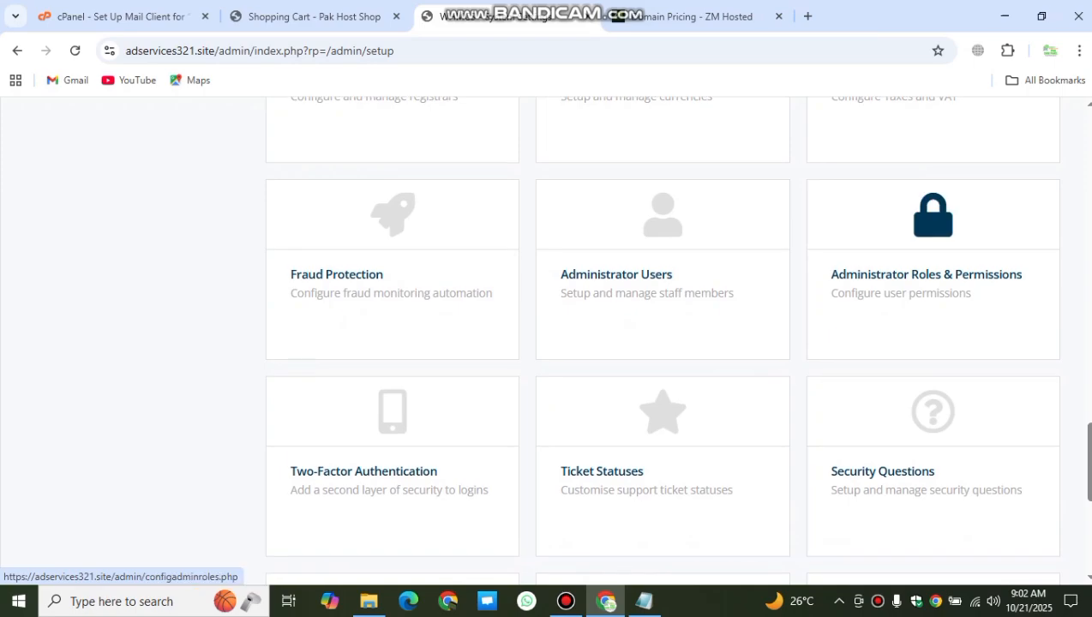
pyautogui.scroll(-4, 933, 283)
pyautogui.scroll(-2, 932, 180)
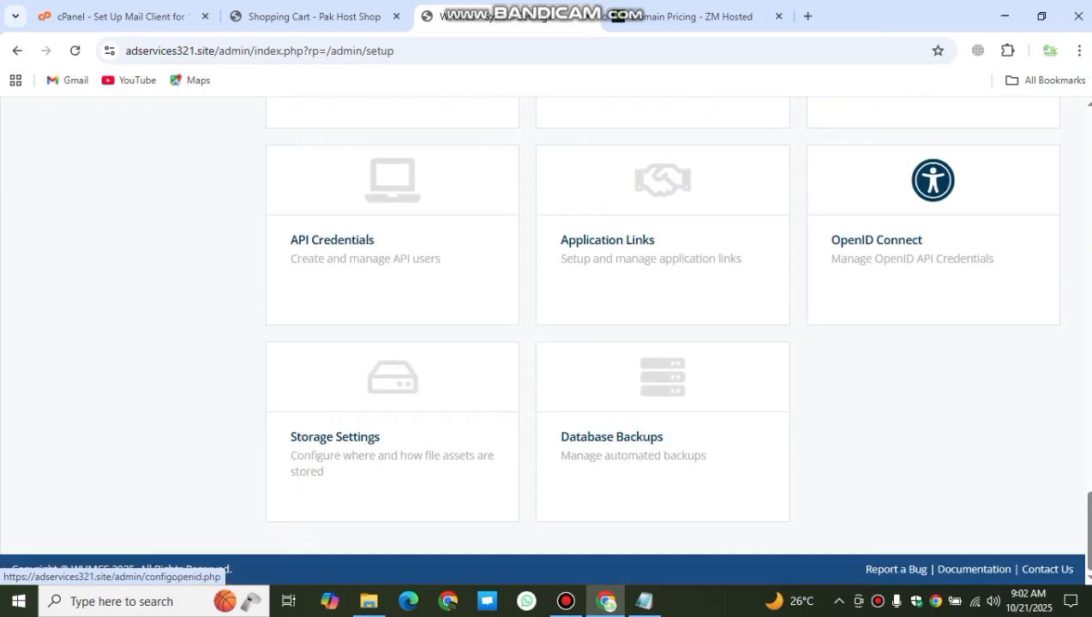
pyautogui.scroll(6, 663, 377)
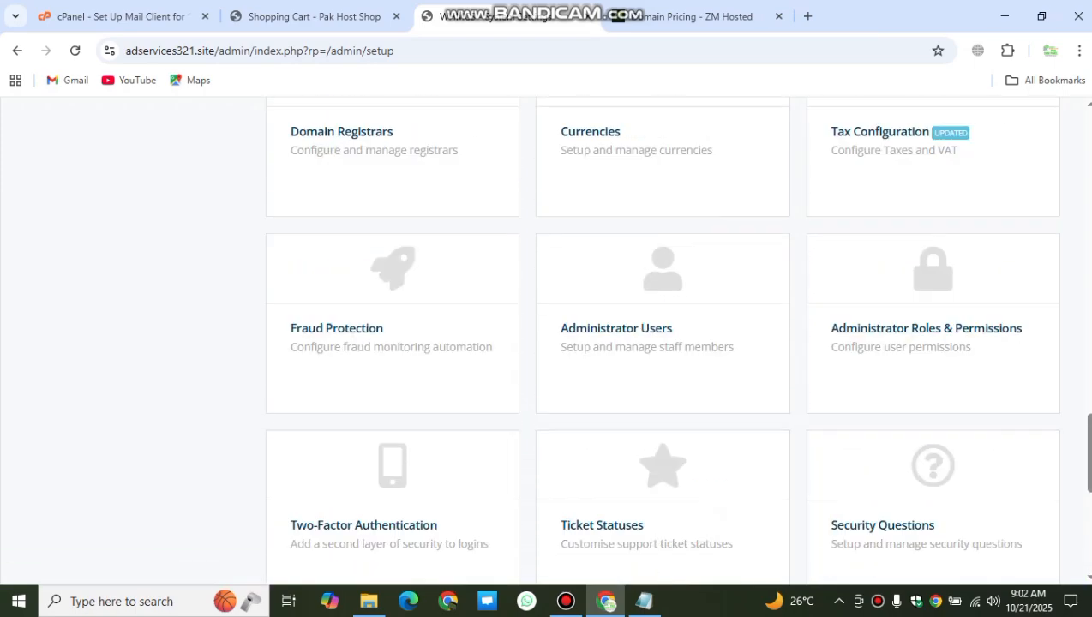
pyautogui.scroll(5, 662, 343)
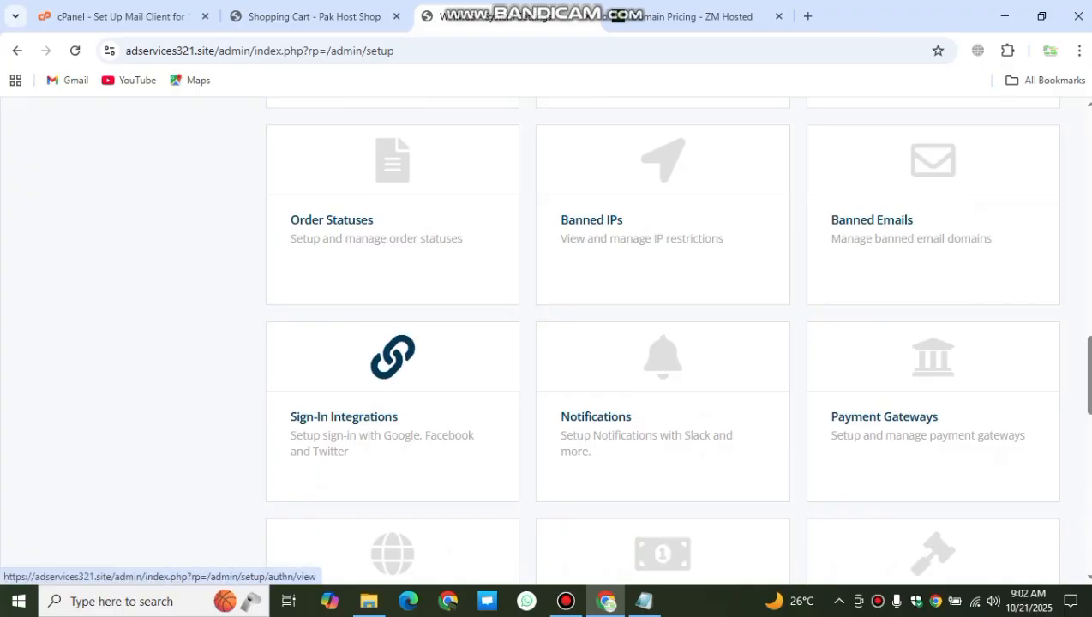
# Step: Open Sign-In Integrations and preview the Google sign-in setup without saving
pyautogui.click(393, 403)
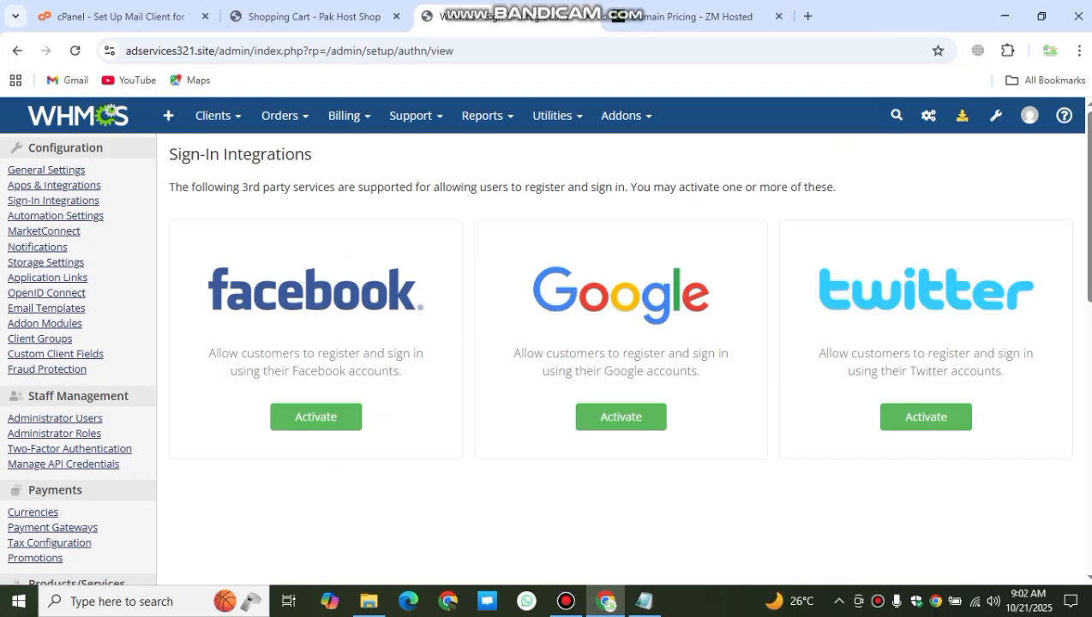
pyautogui.click(621, 417)
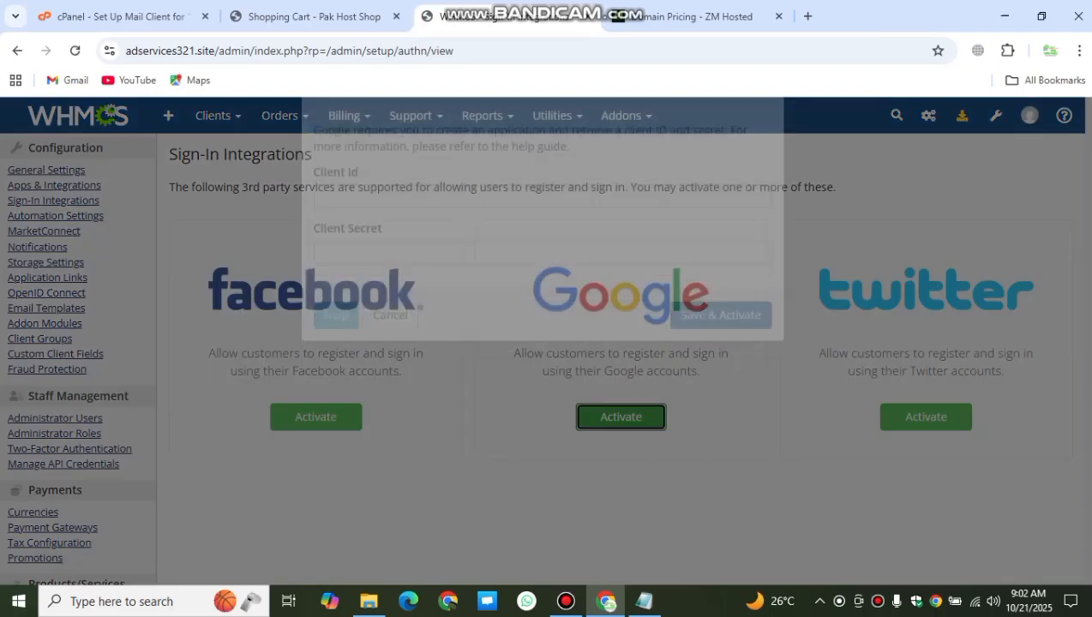
pyautogui.press('Escape')
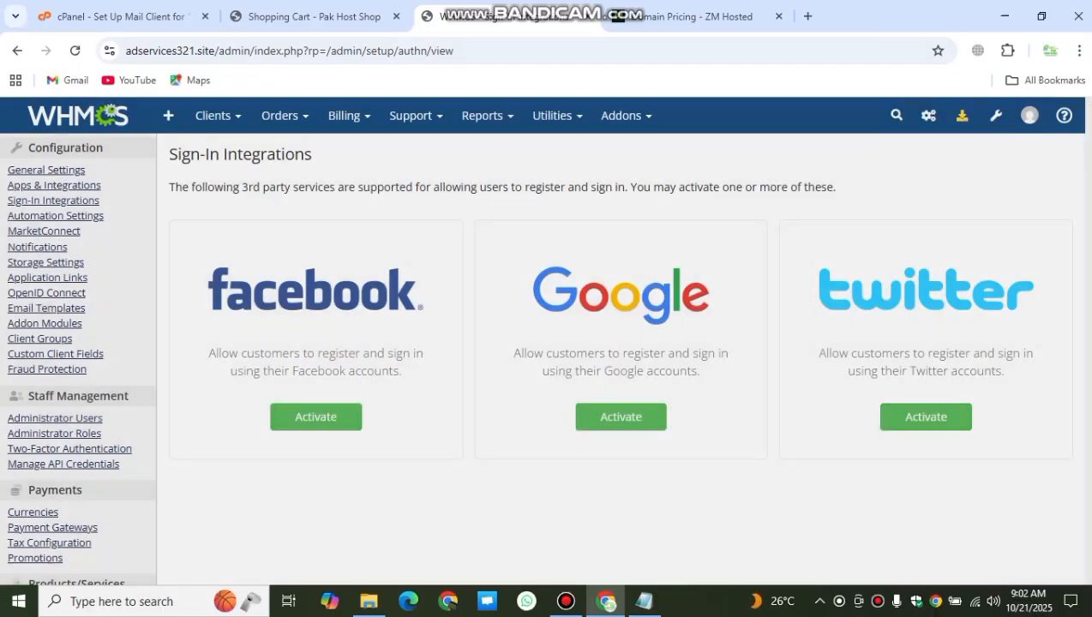
# Step: Look over the shop's registration form fields for first name, last name and email
pyautogui.click(313, 17)
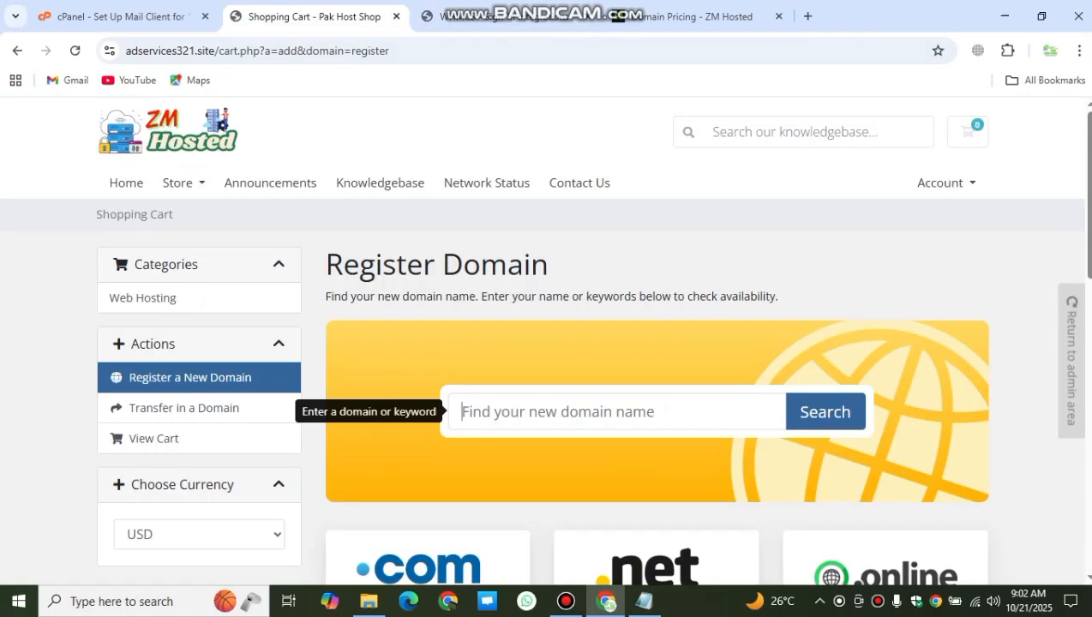
pyautogui.click(941, 183)
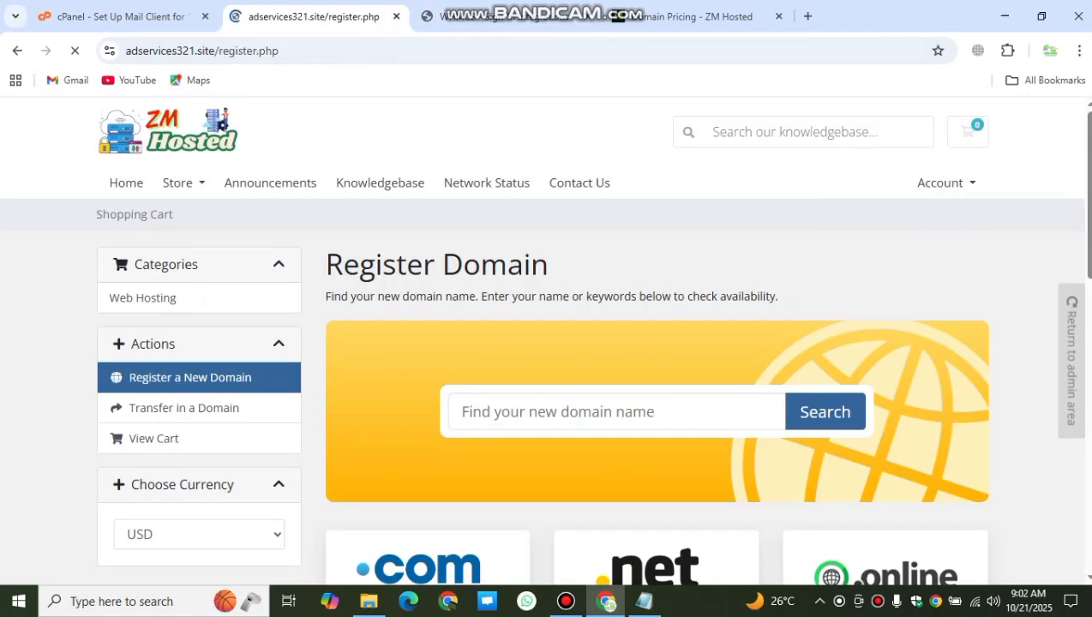
pyautogui.scroll(-12, 549, 343)
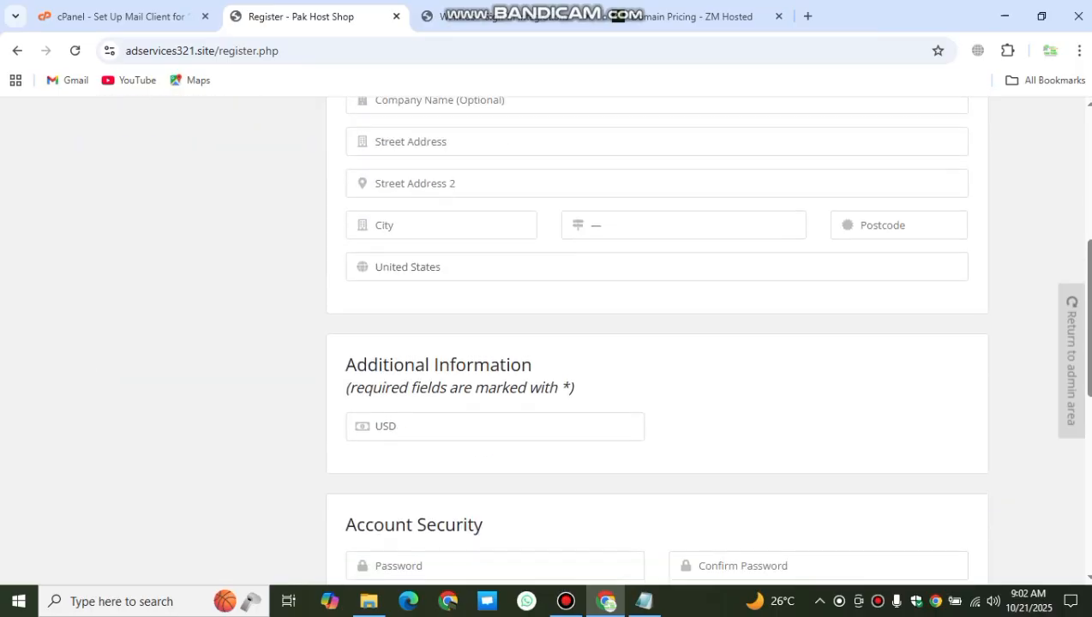
pyautogui.scroll(8, 548, 343)
pyautogui.scroll(6, 549, 342)
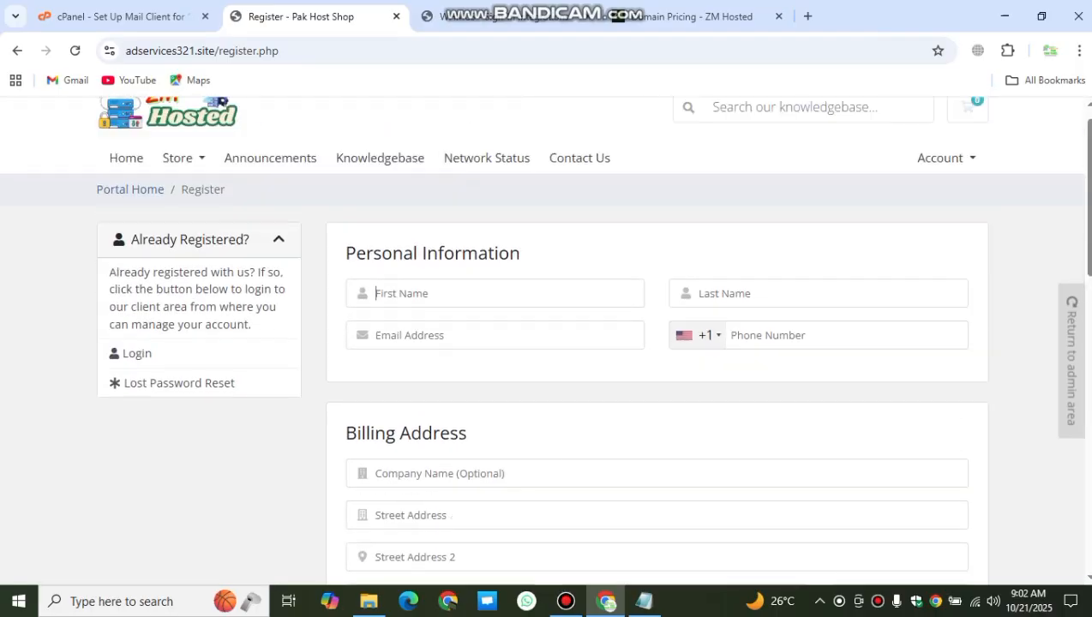
pyautogui.click(495, 318)
pyautogui.click(819, 318)
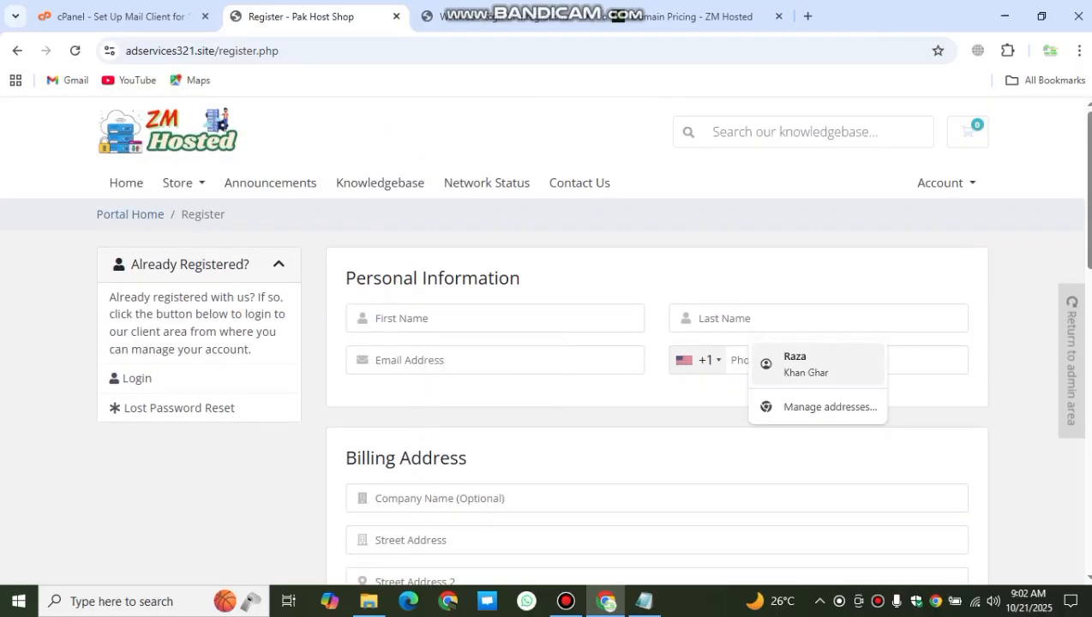
pyautogui.click(495, 360)
pyautogui.scroll(-5, 548, 342)
pyautogui.scroll(-4, 657, 343)
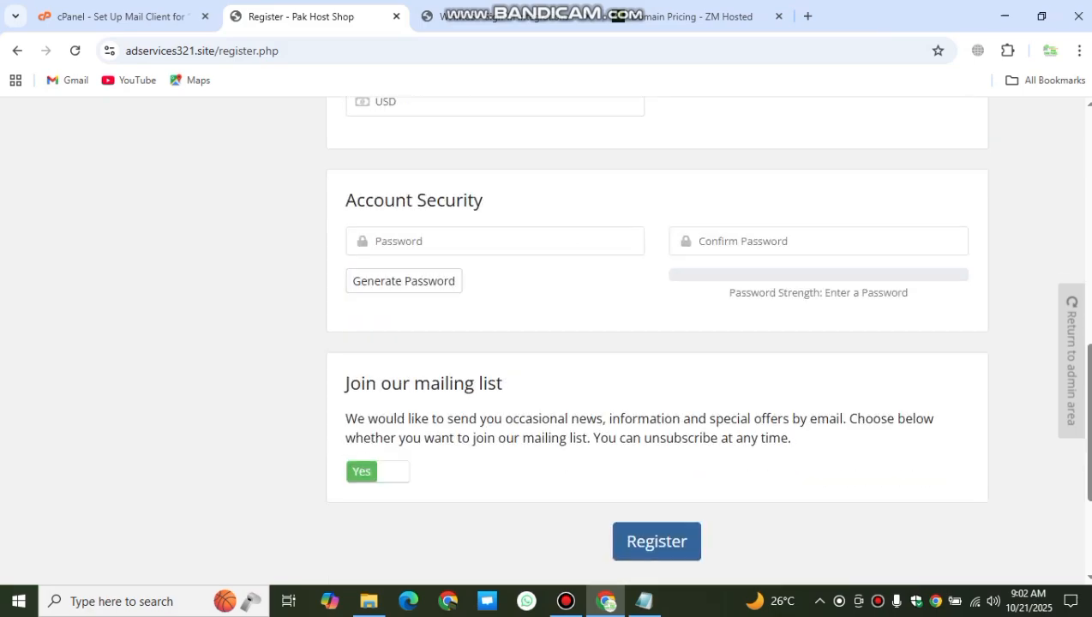
pyautogui.scroll(9, 656, 541)
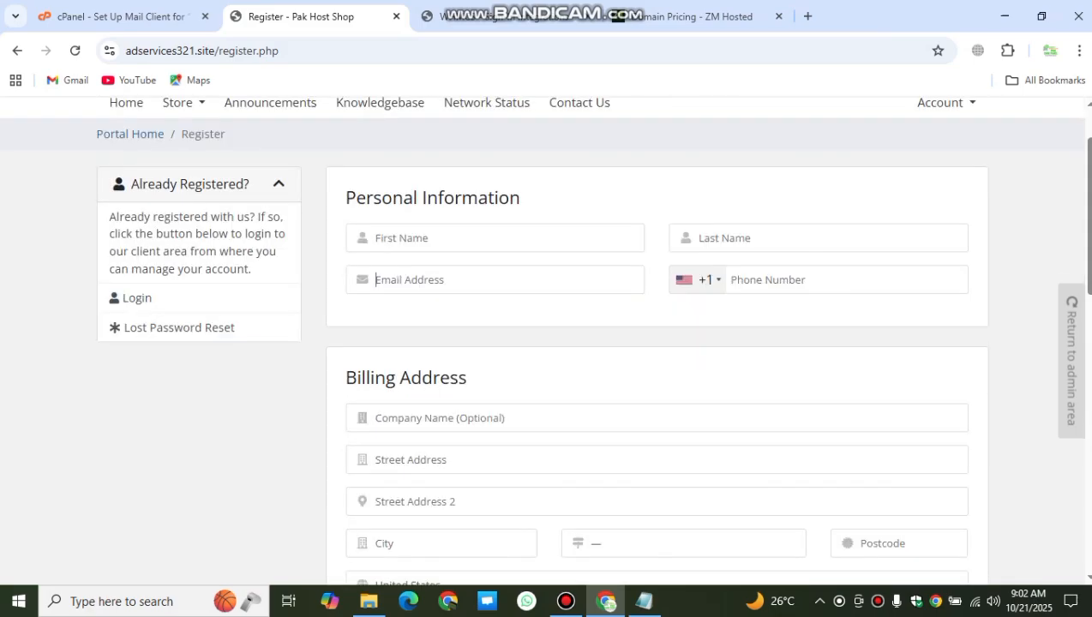
# Step: Review Google's Client Id and Client Secret fields, then close the setup without saving
pyautogui.hotkey('ctrl', 'Tab')
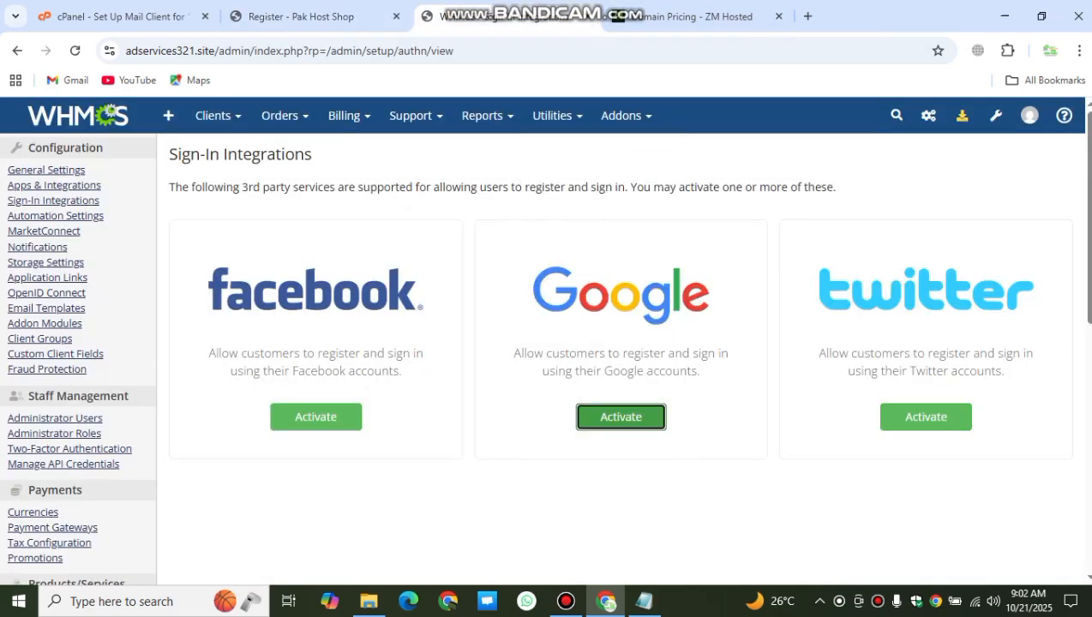
pyautogui.click(621, 416)
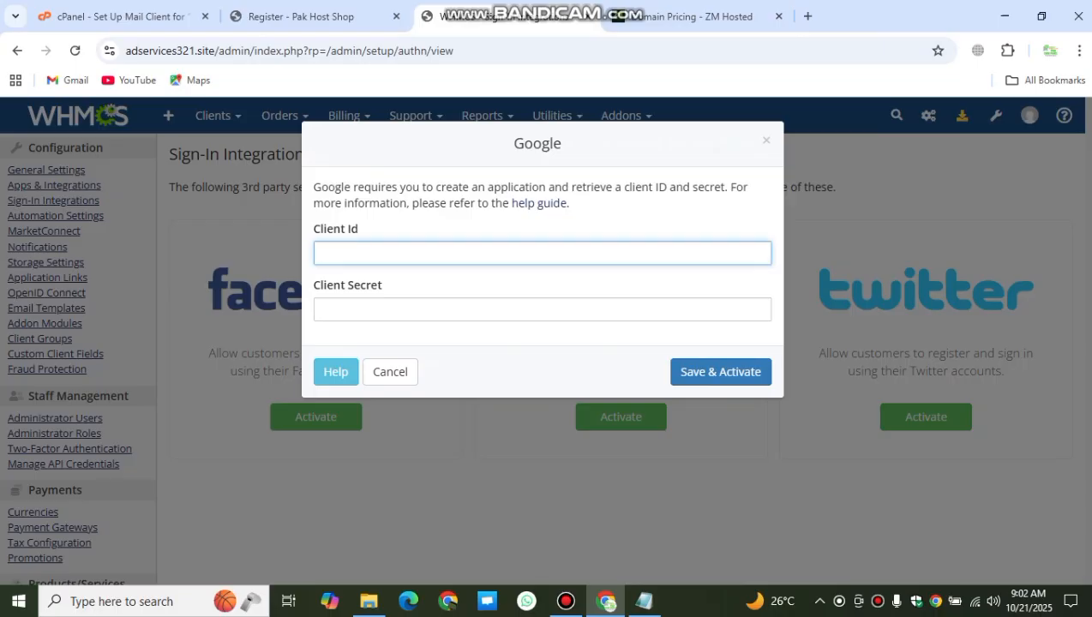
pyautogui.click(542, 310)
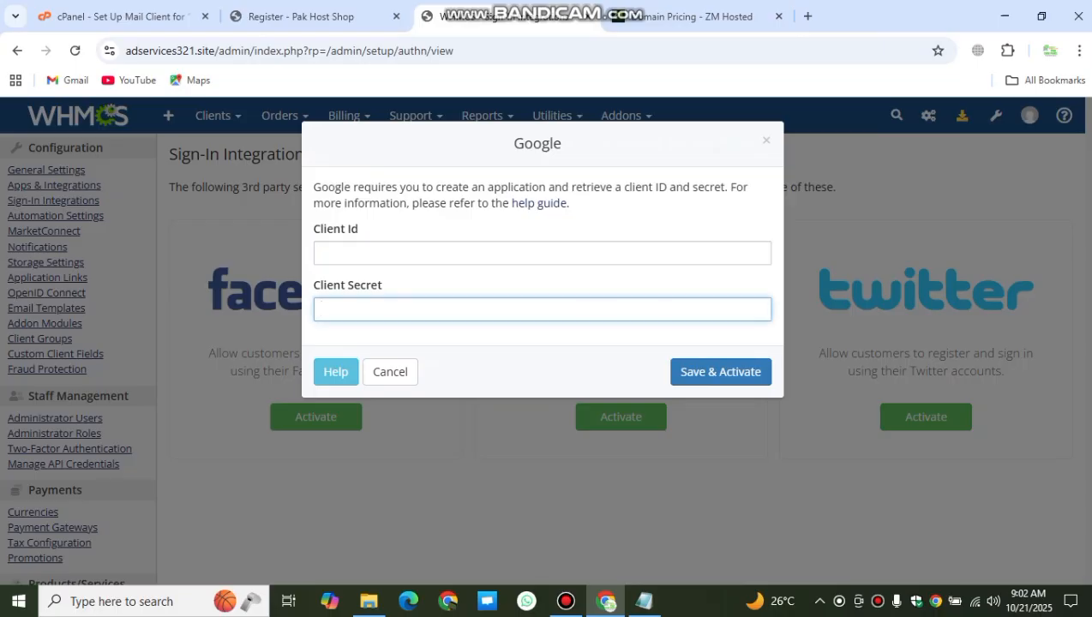
pyautogui.click(767, 140)
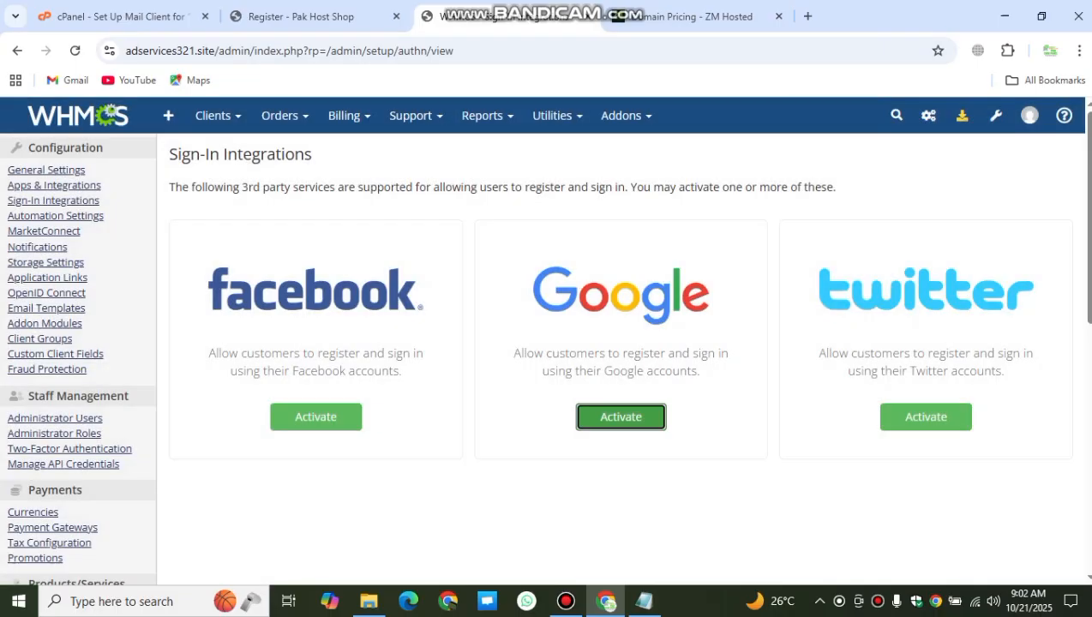
pyautogui.click(300, 16)
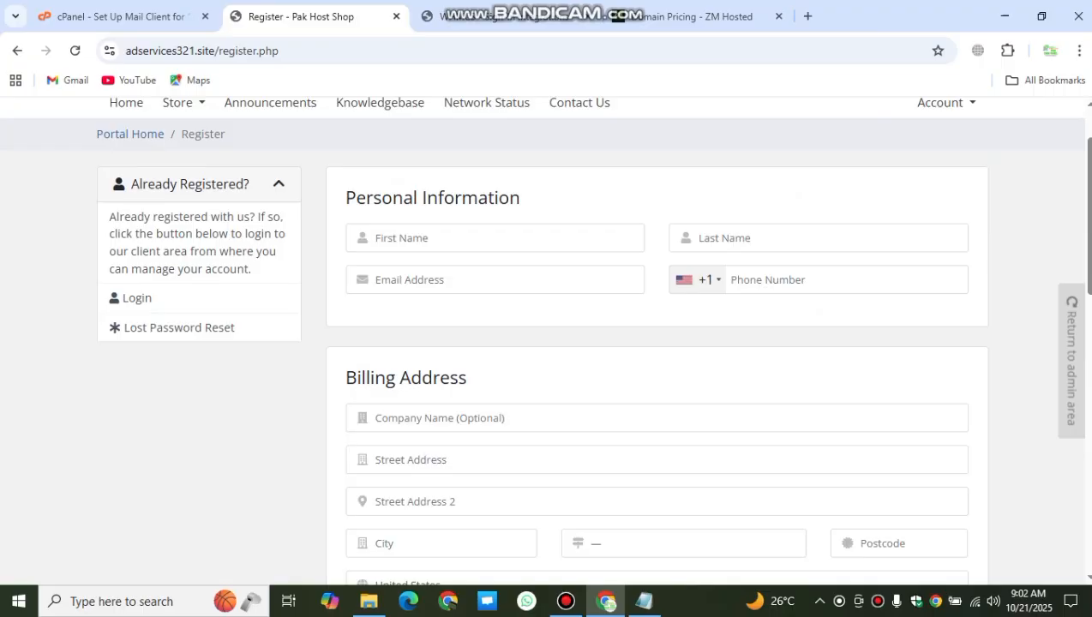
pyautogui.click(677, 16)
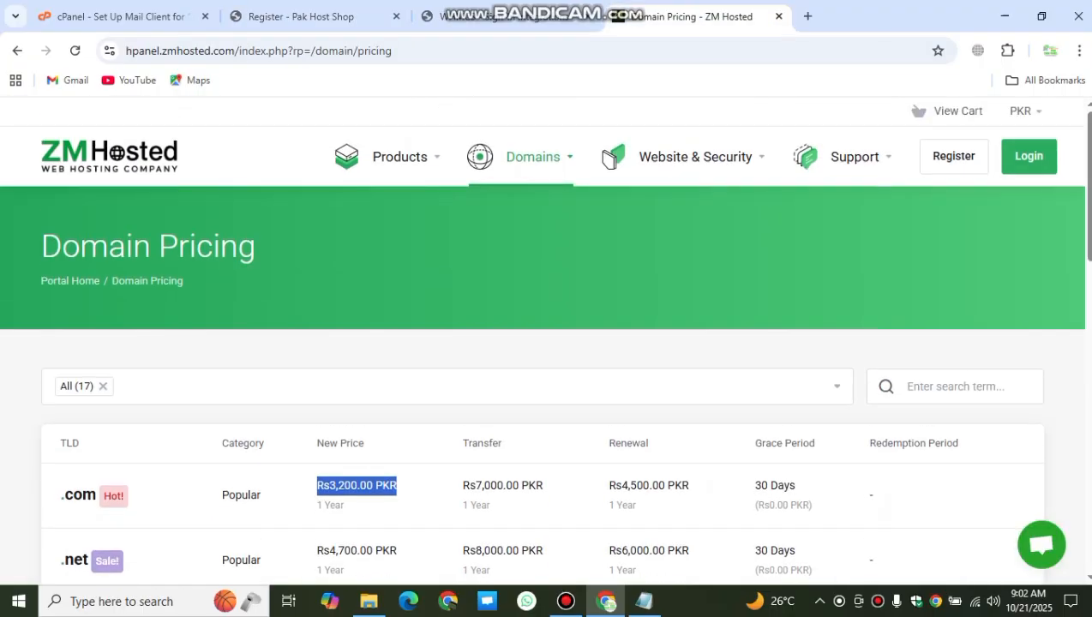
# Step: Try 'Sign in with Google' on ZM Hosted's Register page, close the account chooser, return to WHMCS
pyautogui.click(953, 156)
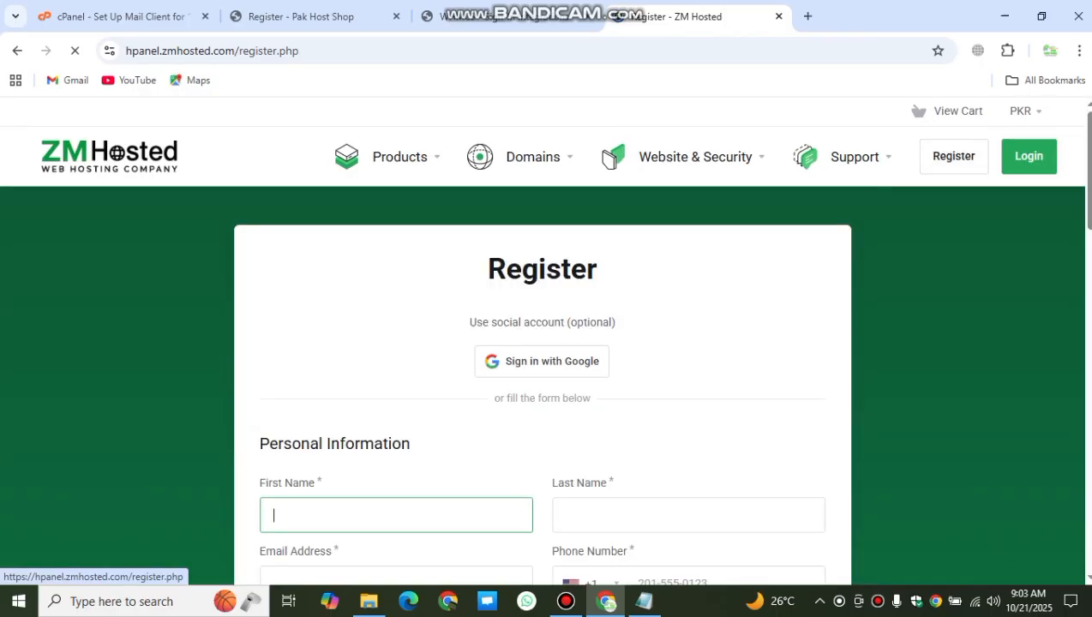
pyautogui.click(542, 361)
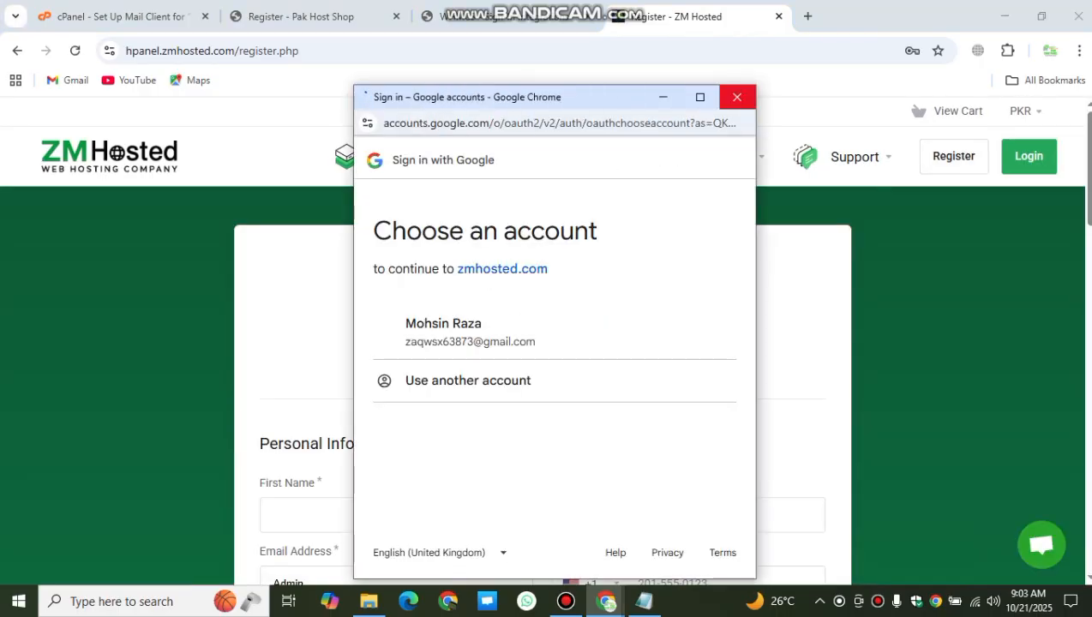
pyautogui.click(737, 97)
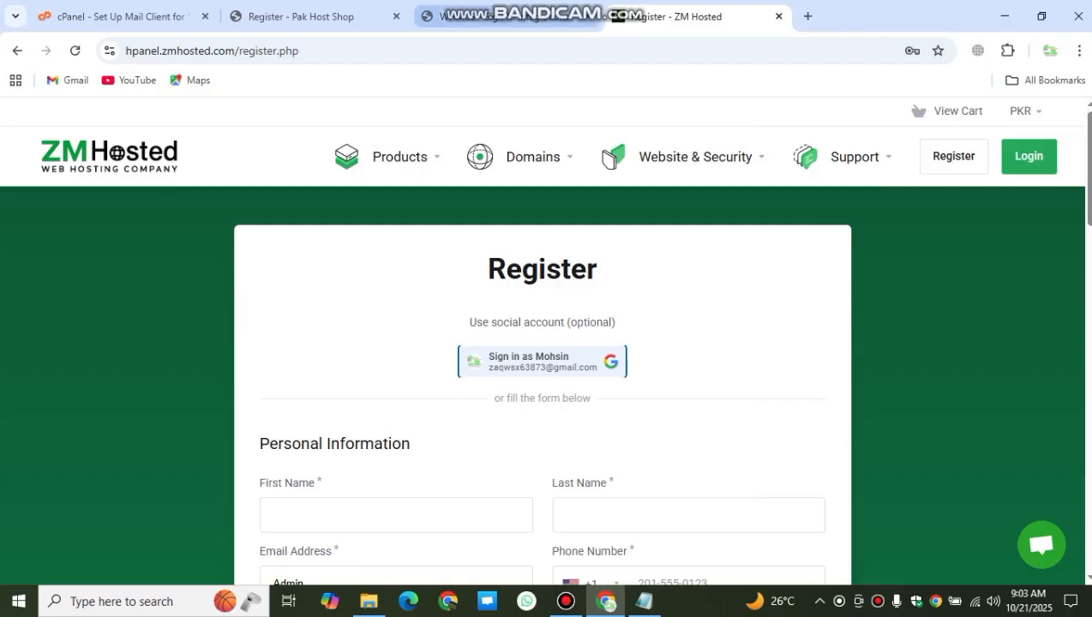
pyautogui.click(497, 16)
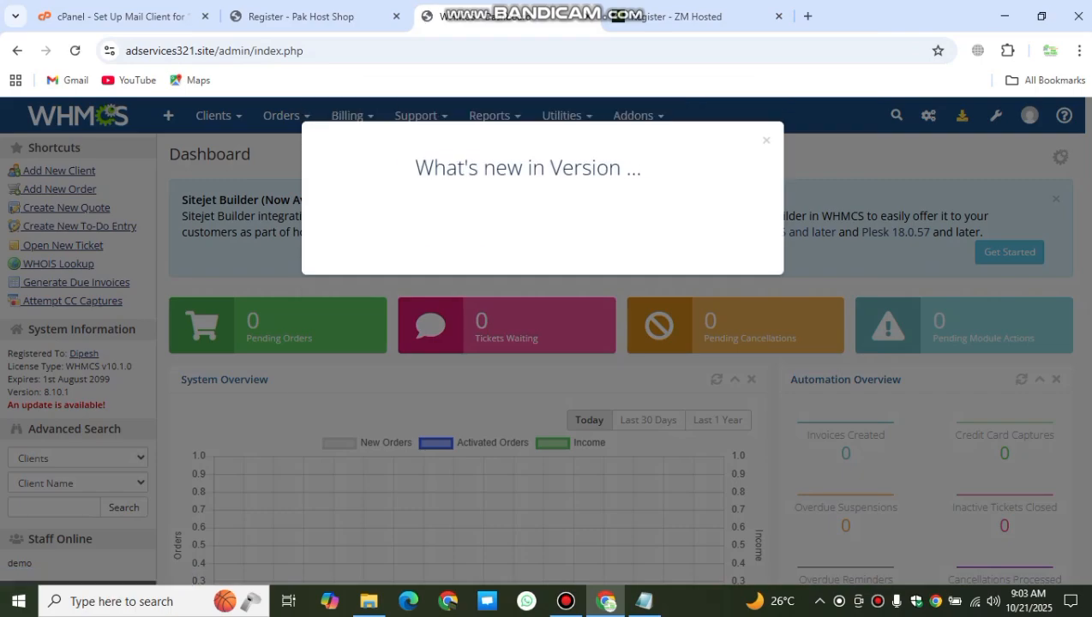
# Step: Close the What's New version popup and dismiss the Sitejet Builder banner
pyautogui.click(760, 139)
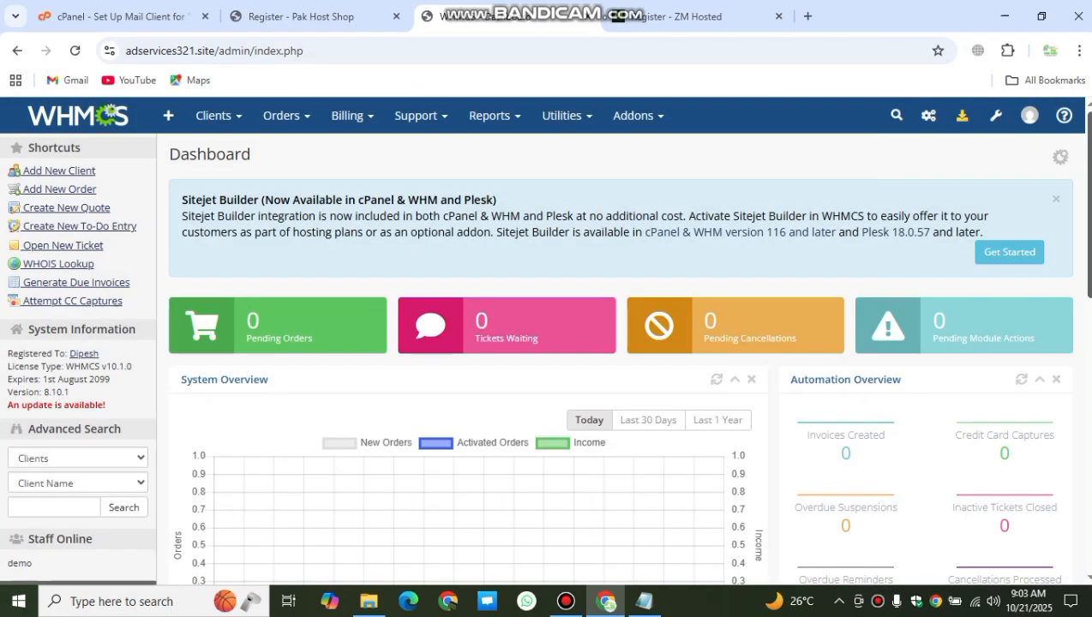
pyautogui.scroll(-4, 621, 343)
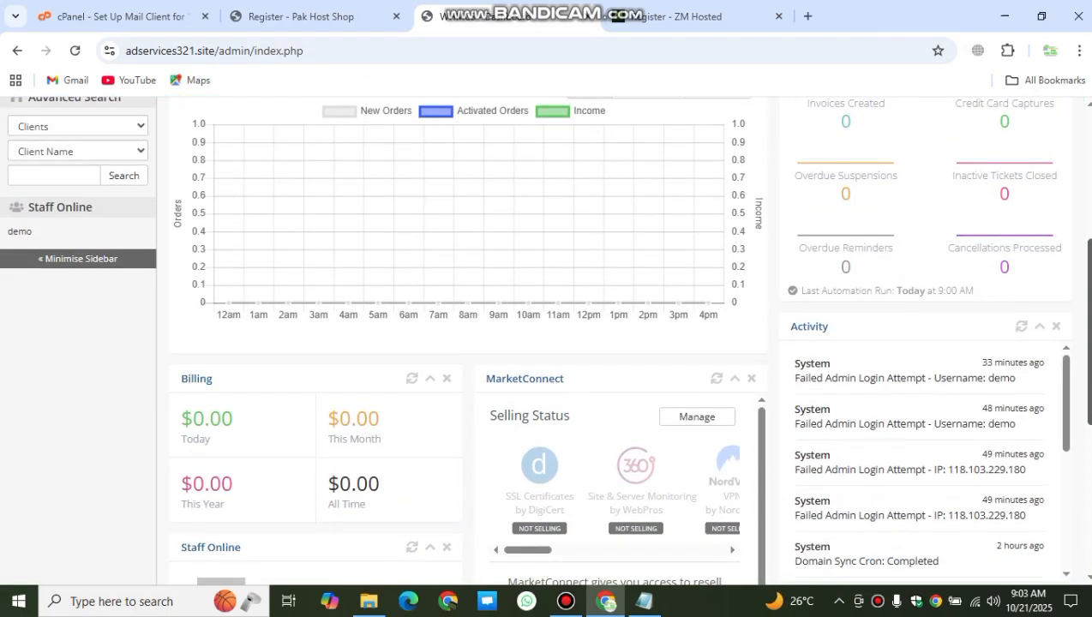
pyautogui.scroll(4, 622, 343)
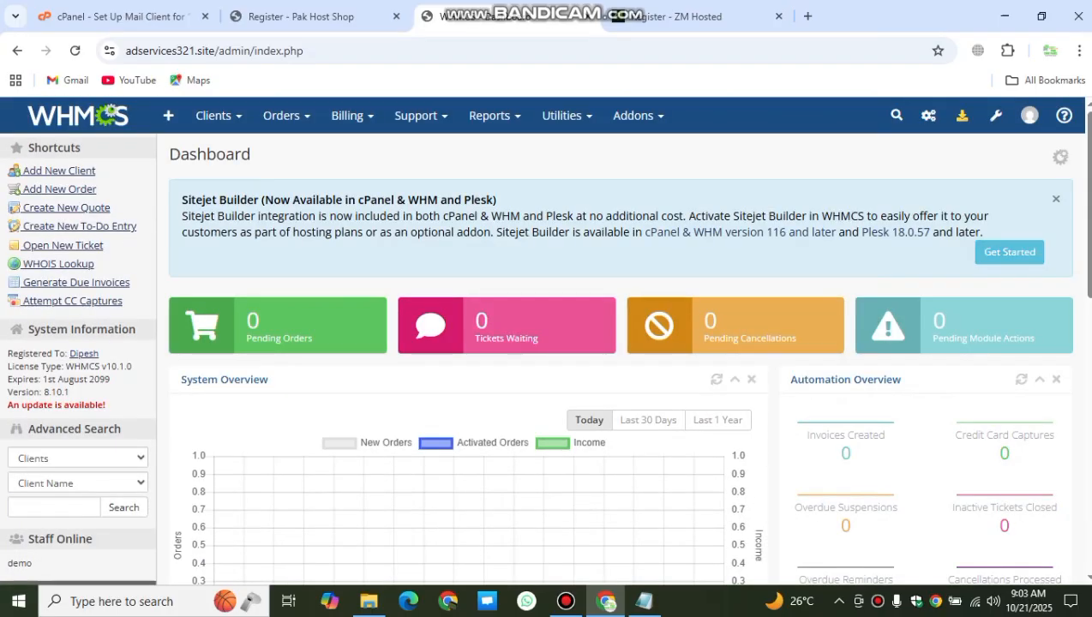
pyautogui.click(1056, 199)
# Step: Open the shop's portal home page from its logo and review the domain prices
pyautogui.click(301, 16)
pyautogui.scroll(-1, 546, 342)
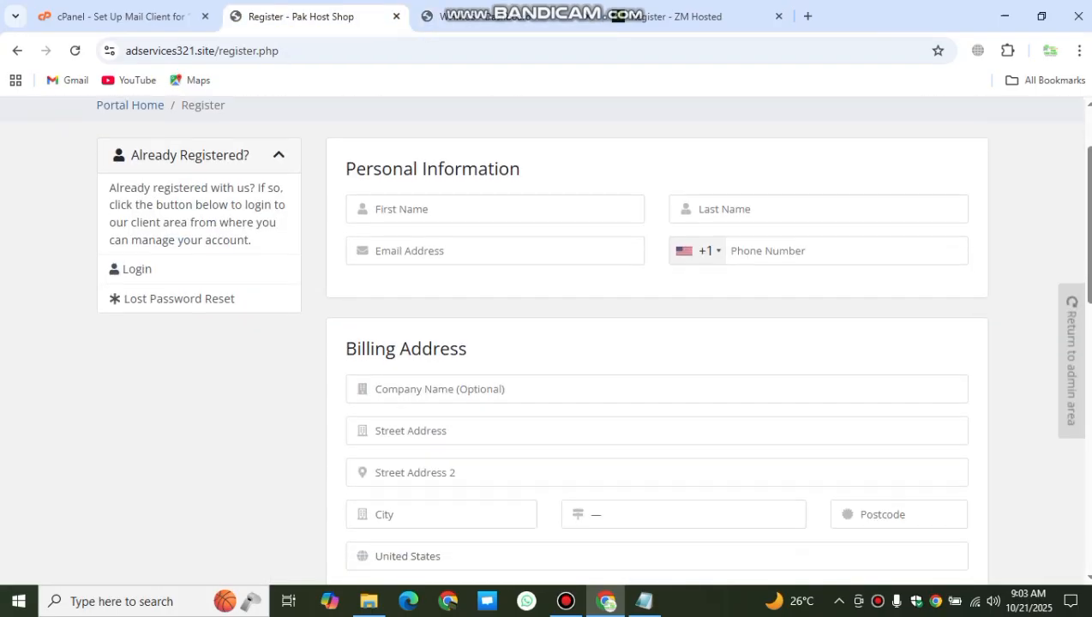
pyautogui.scroll(2, 547, 343)
pyautogui.click(221, 124)
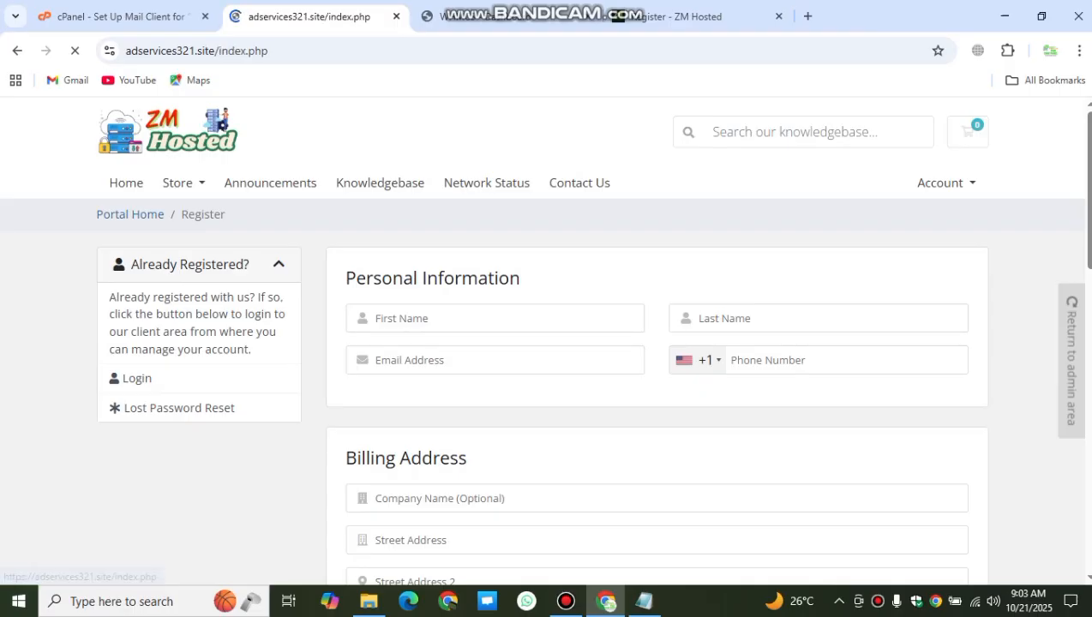
pyautogui.moveTo(701, 289); pyautogui.dragTo(391, 382)
pyautogui.scroll(-3, 391, 383)
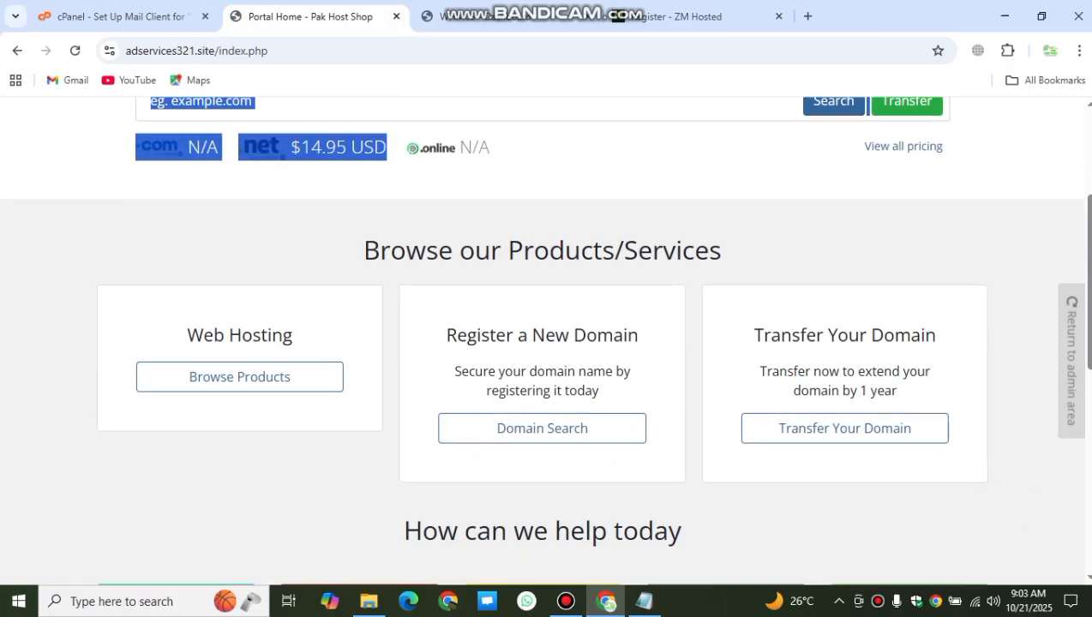
pyautogui.click(391, 382)
pyautogui.scroll(3, 546, 343)
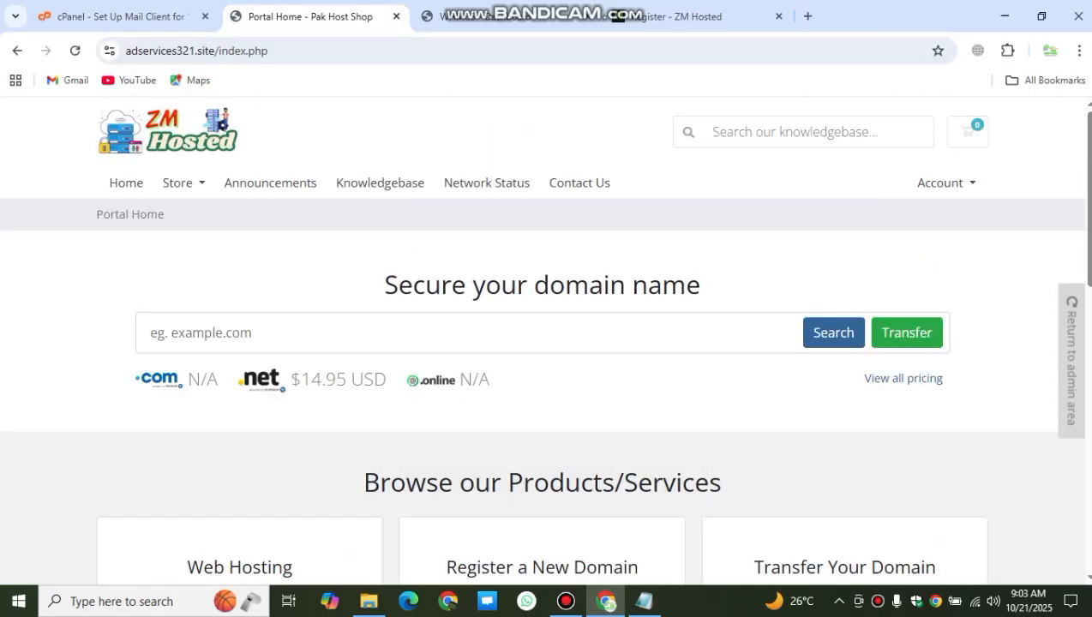
# Step: Return to the WHMCS admin Dashboard and refresh the Billing summary figures
pyautogui.moveTo(549, 4)
pyautogui.click(514, 18)
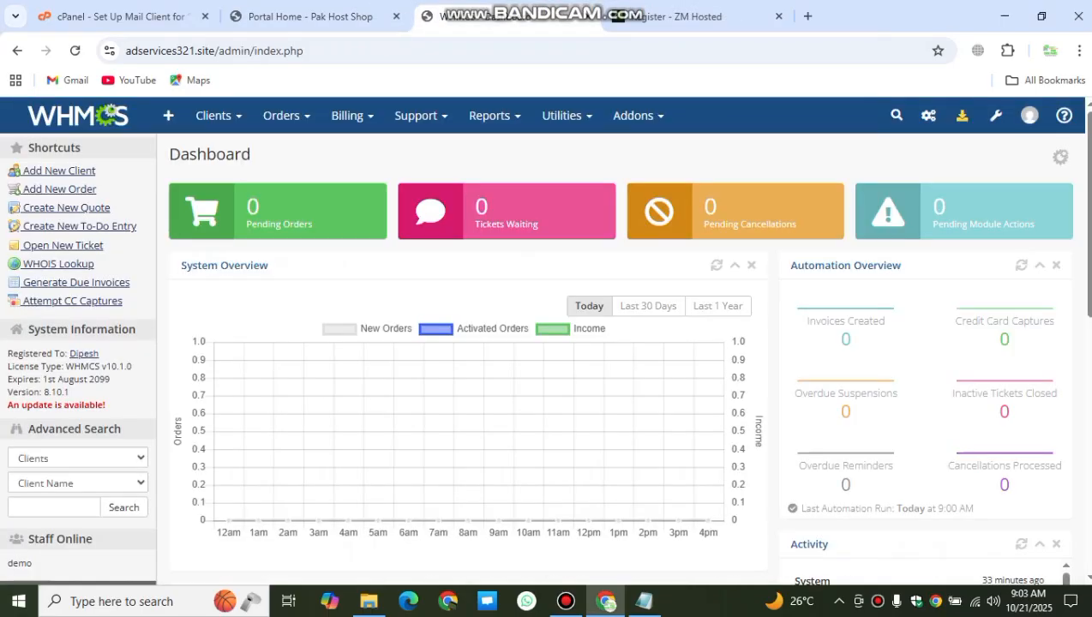
pyautogui.scroll(-3, 548, 325)
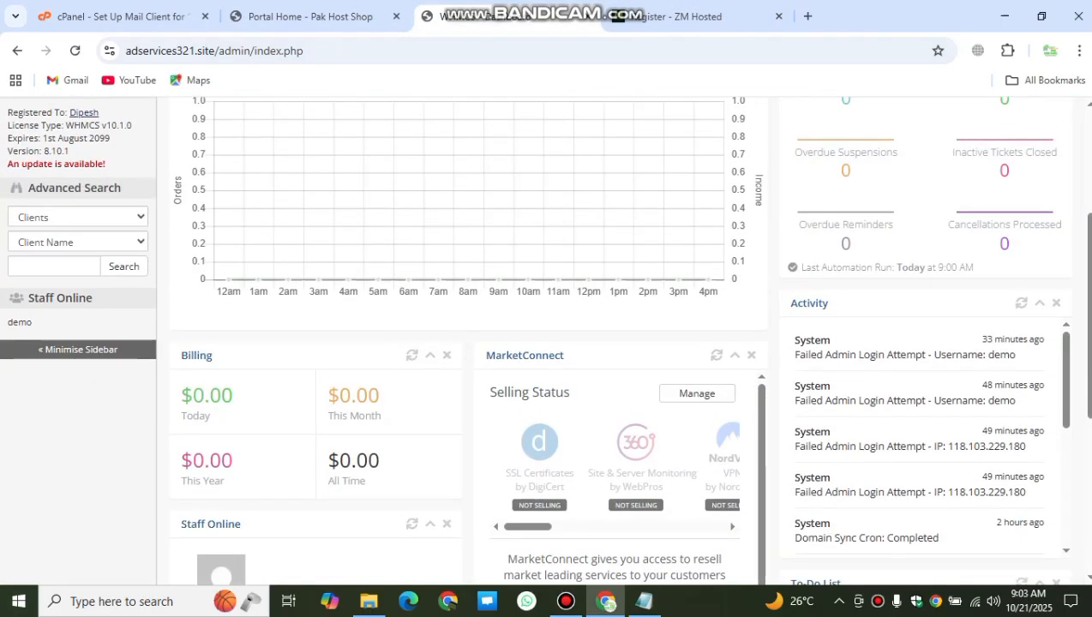
pyautogui.click(411, 355)
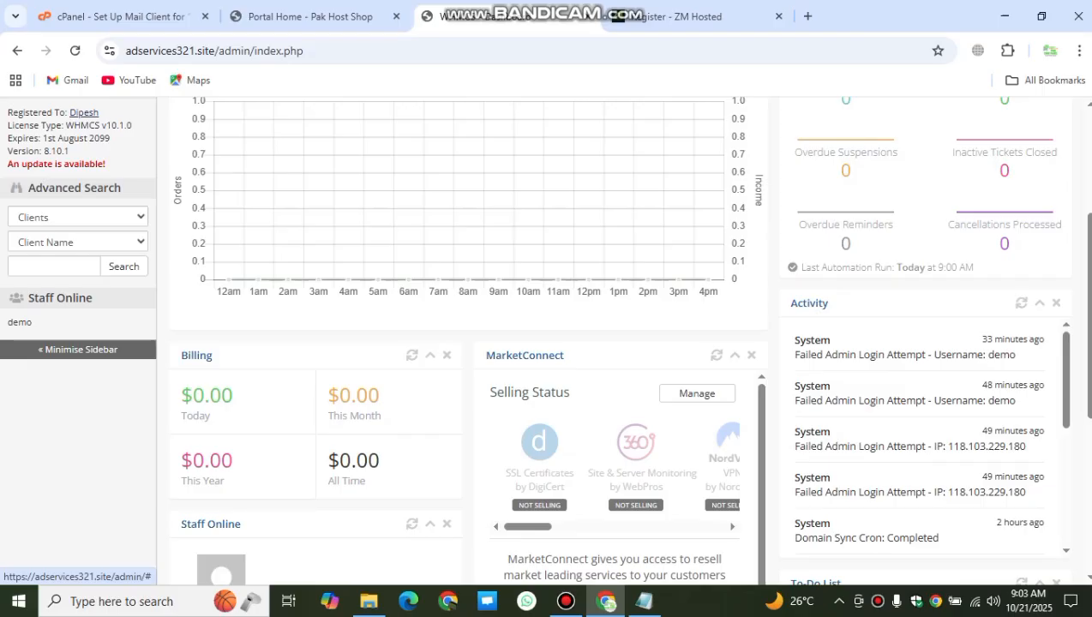
pyautogui.scroll(3, 548, 343)
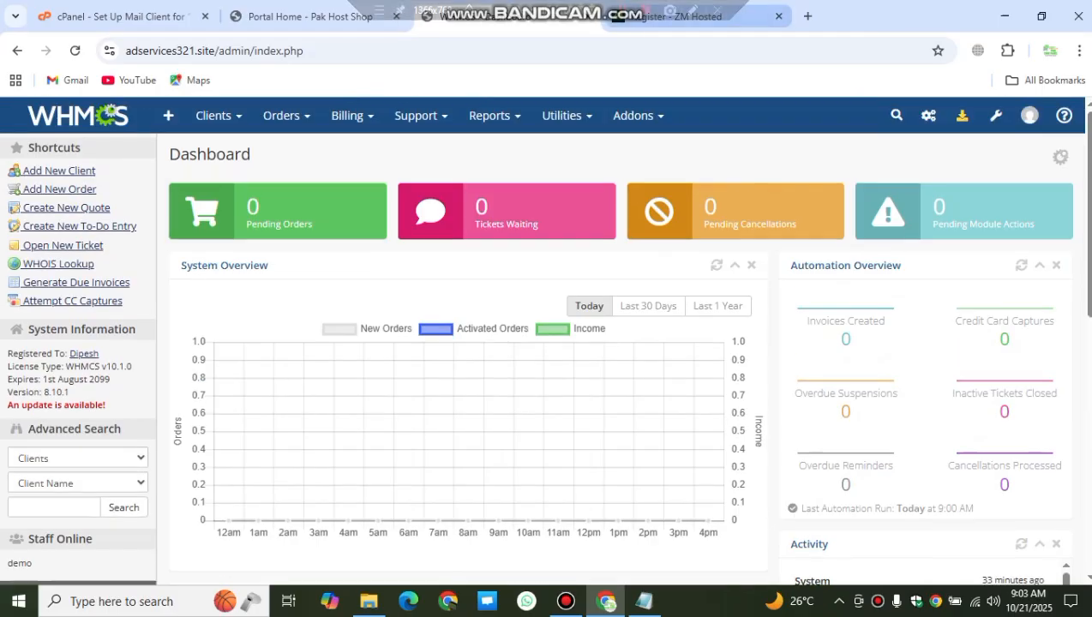